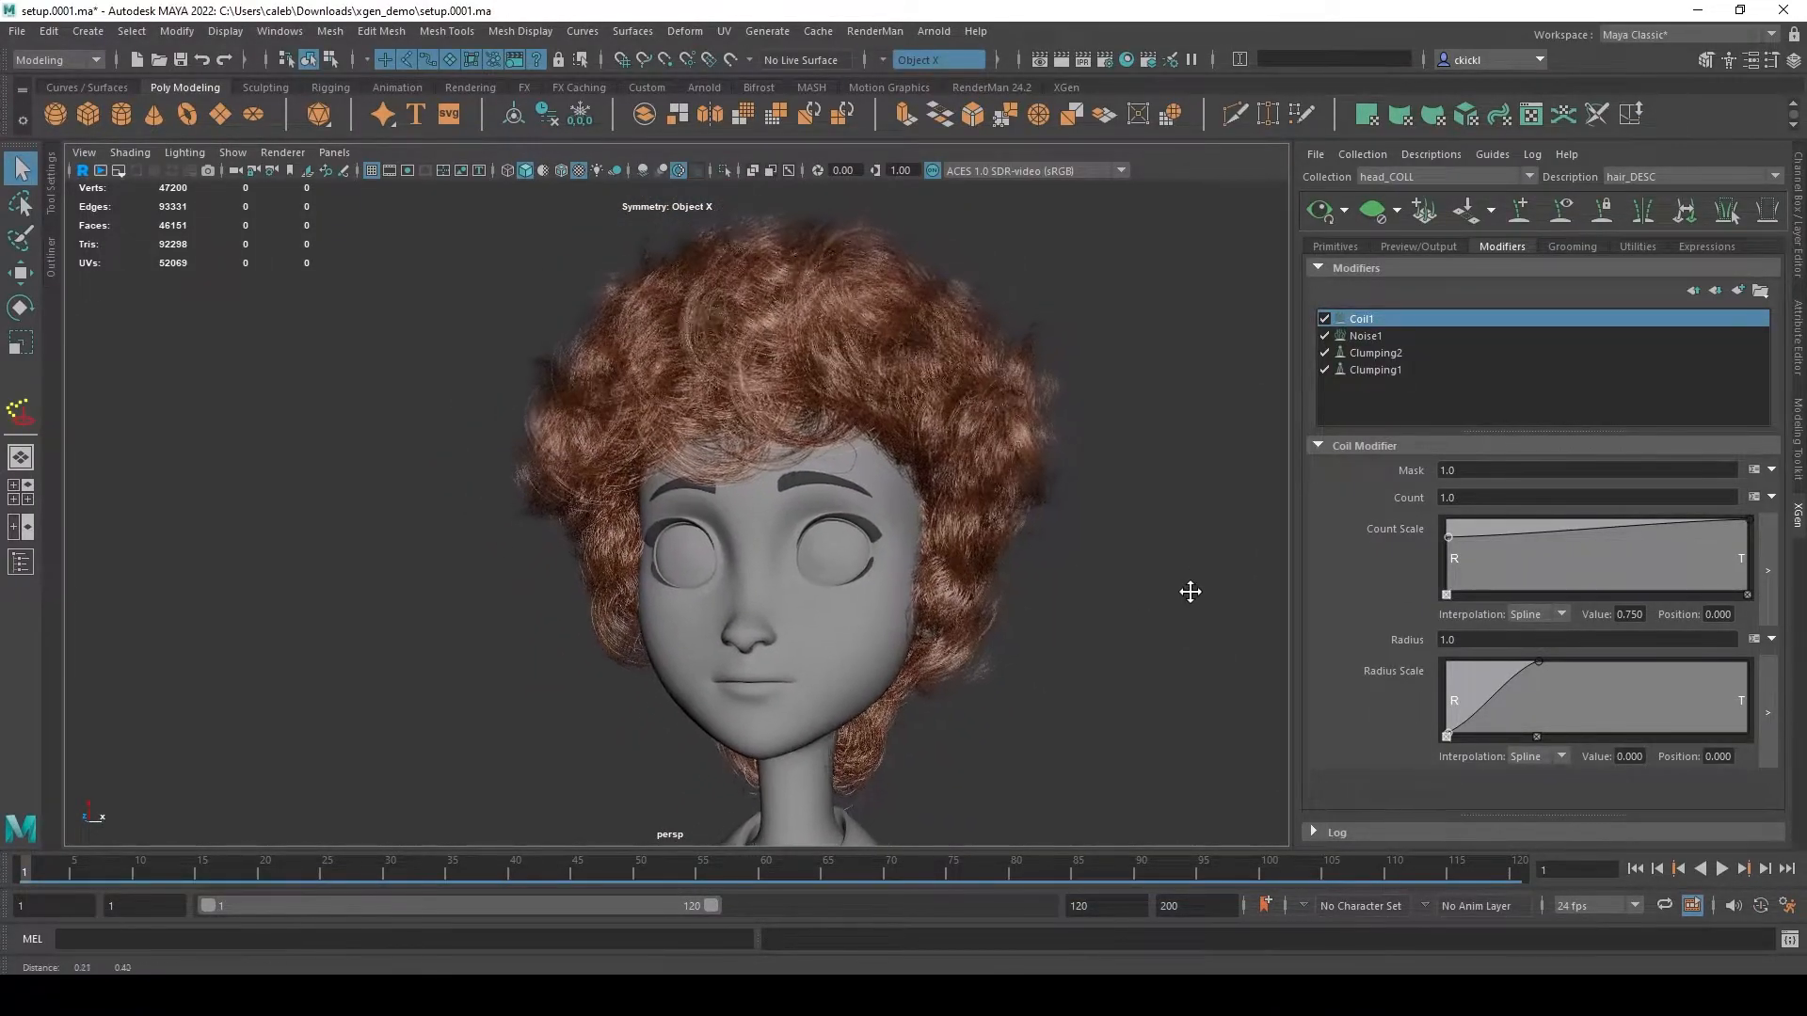
- Try a mask of 0 on the Coil modifier and restore the mask to 1
right_click_drag(1079, 651, 1189, 665, "alt")
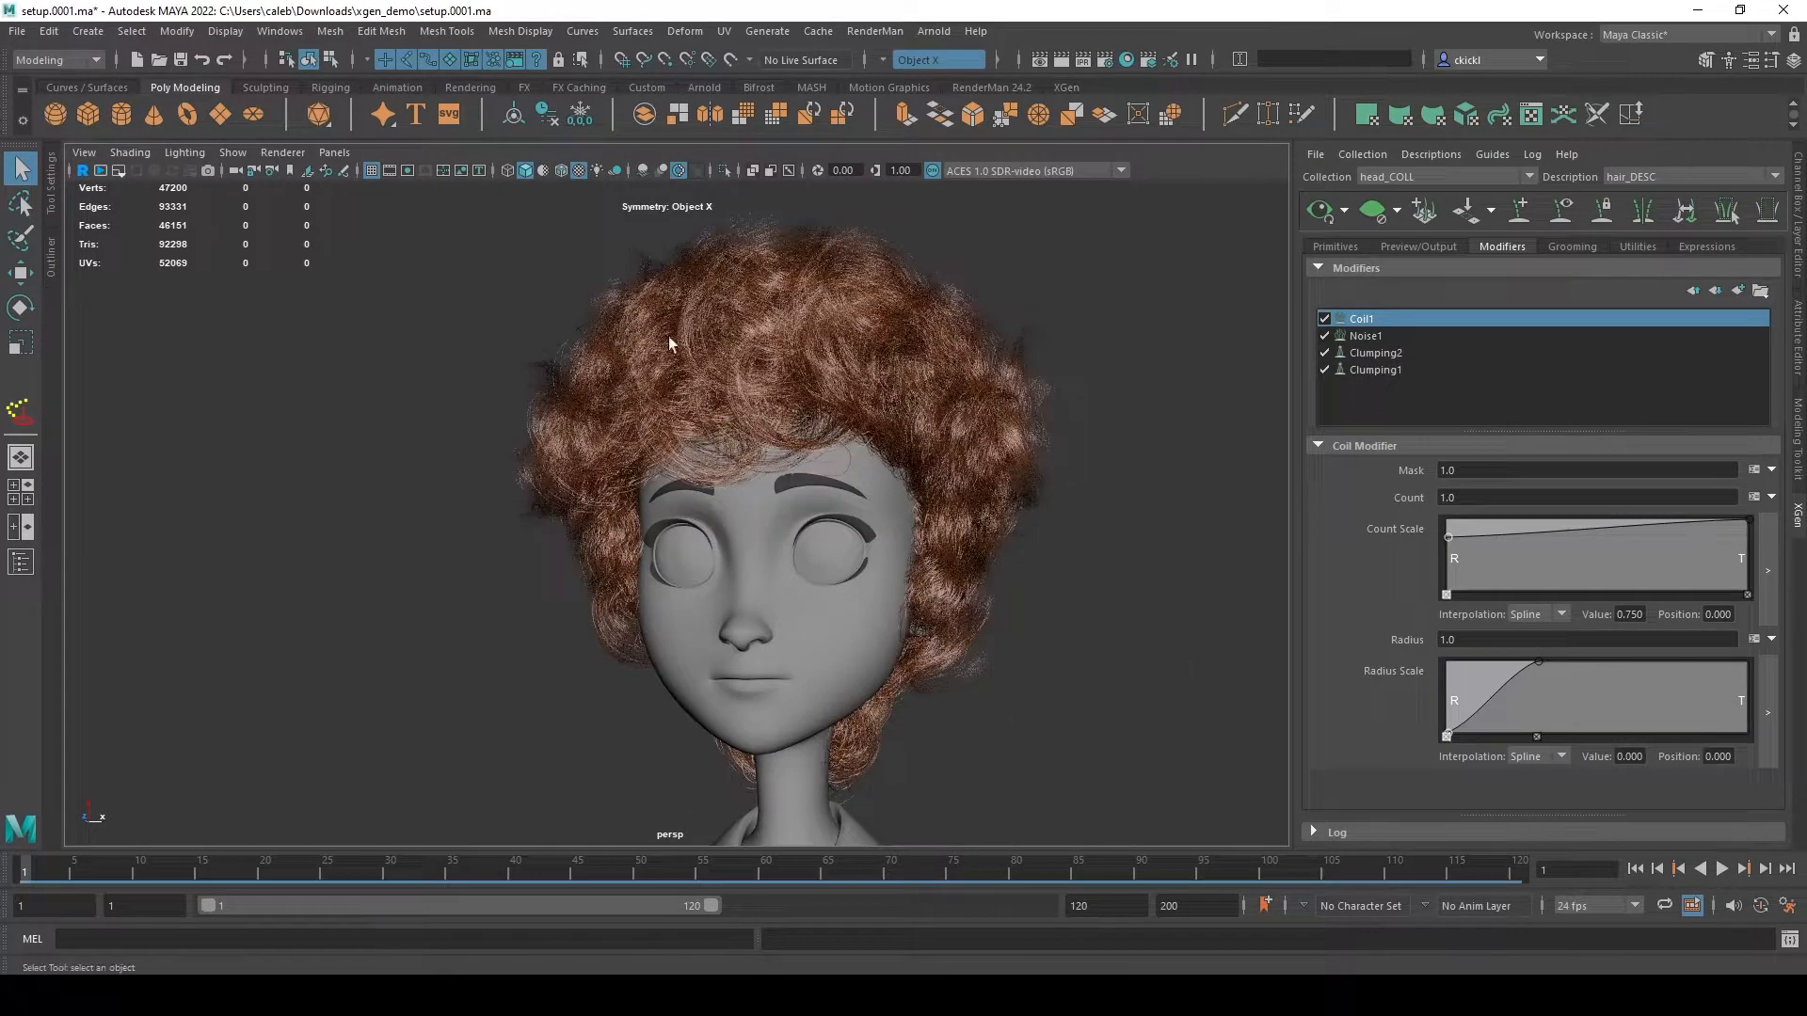
right_click_drag(1139, 496, 1058, 480, "alt")
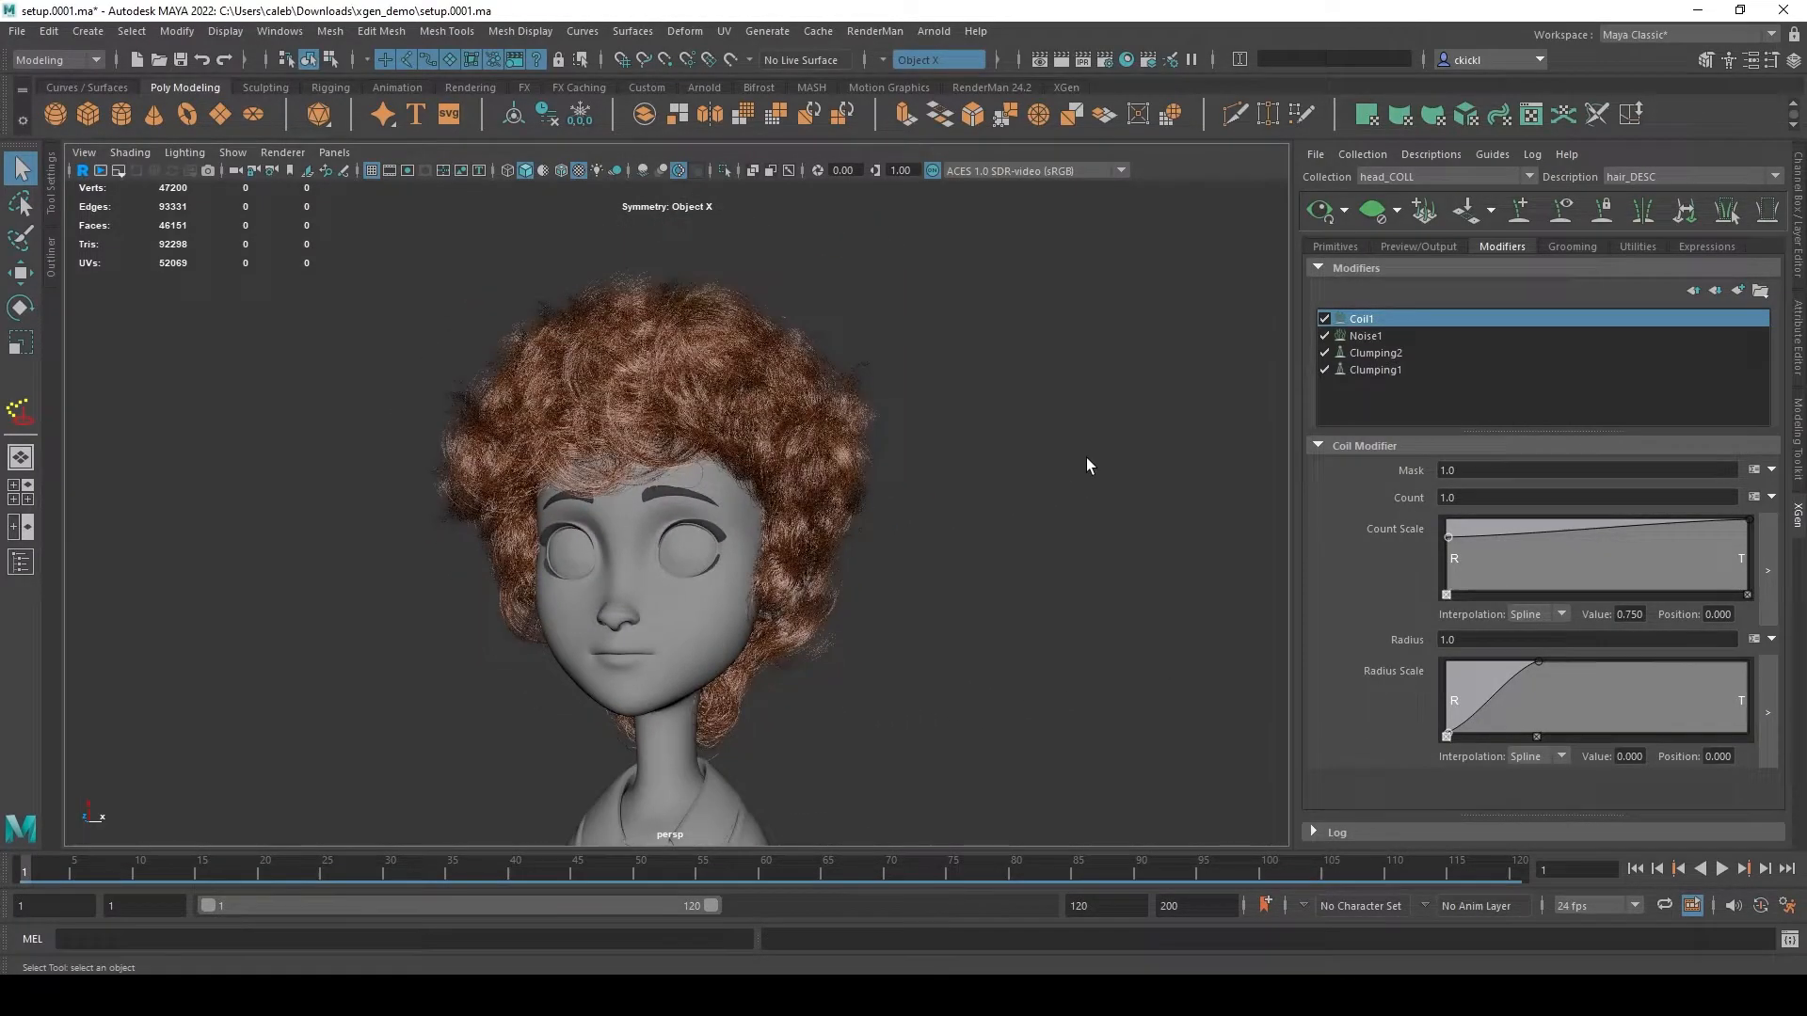
middle_click_drag(1086, 648, 1129, 646, "alt")
left_click_drag(1139, 646, 1113, 650, "alt")
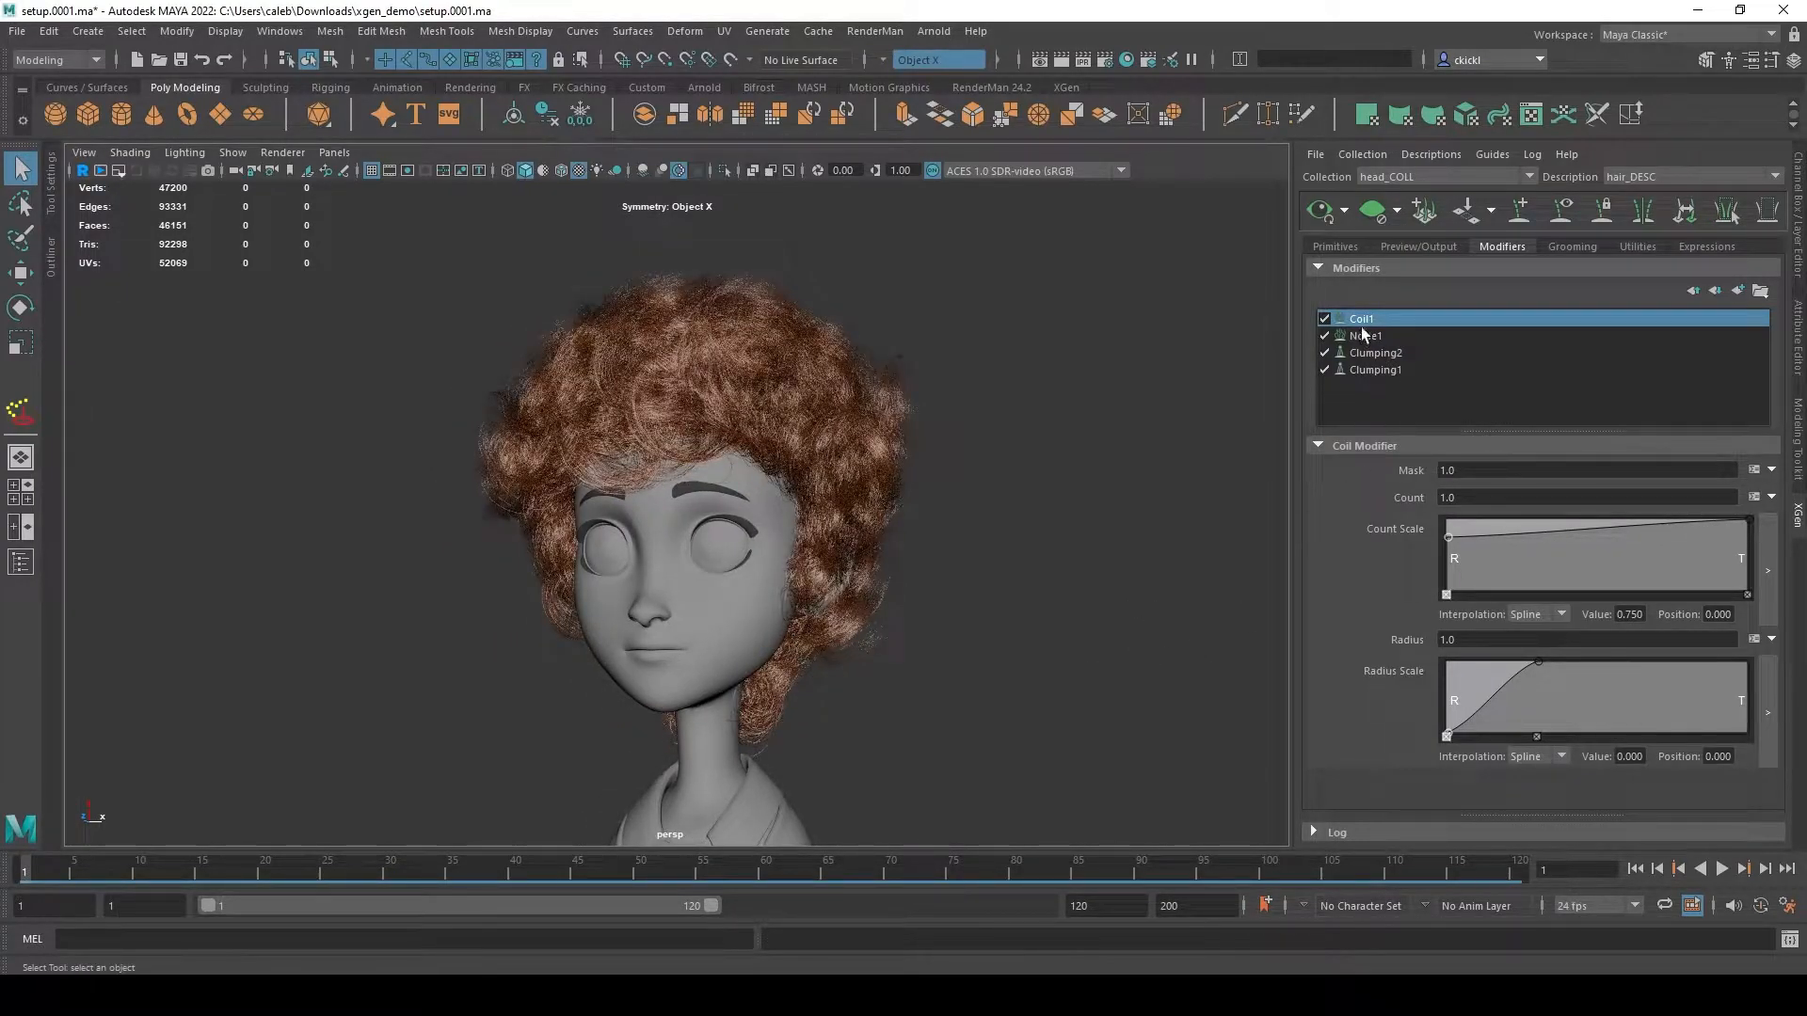
left_click(1466, 471)
type("0")
key("Return")
left_click_drag(1488, 473, 1235, 444)
type("1")
key("Return")
left_click(1377, 335)
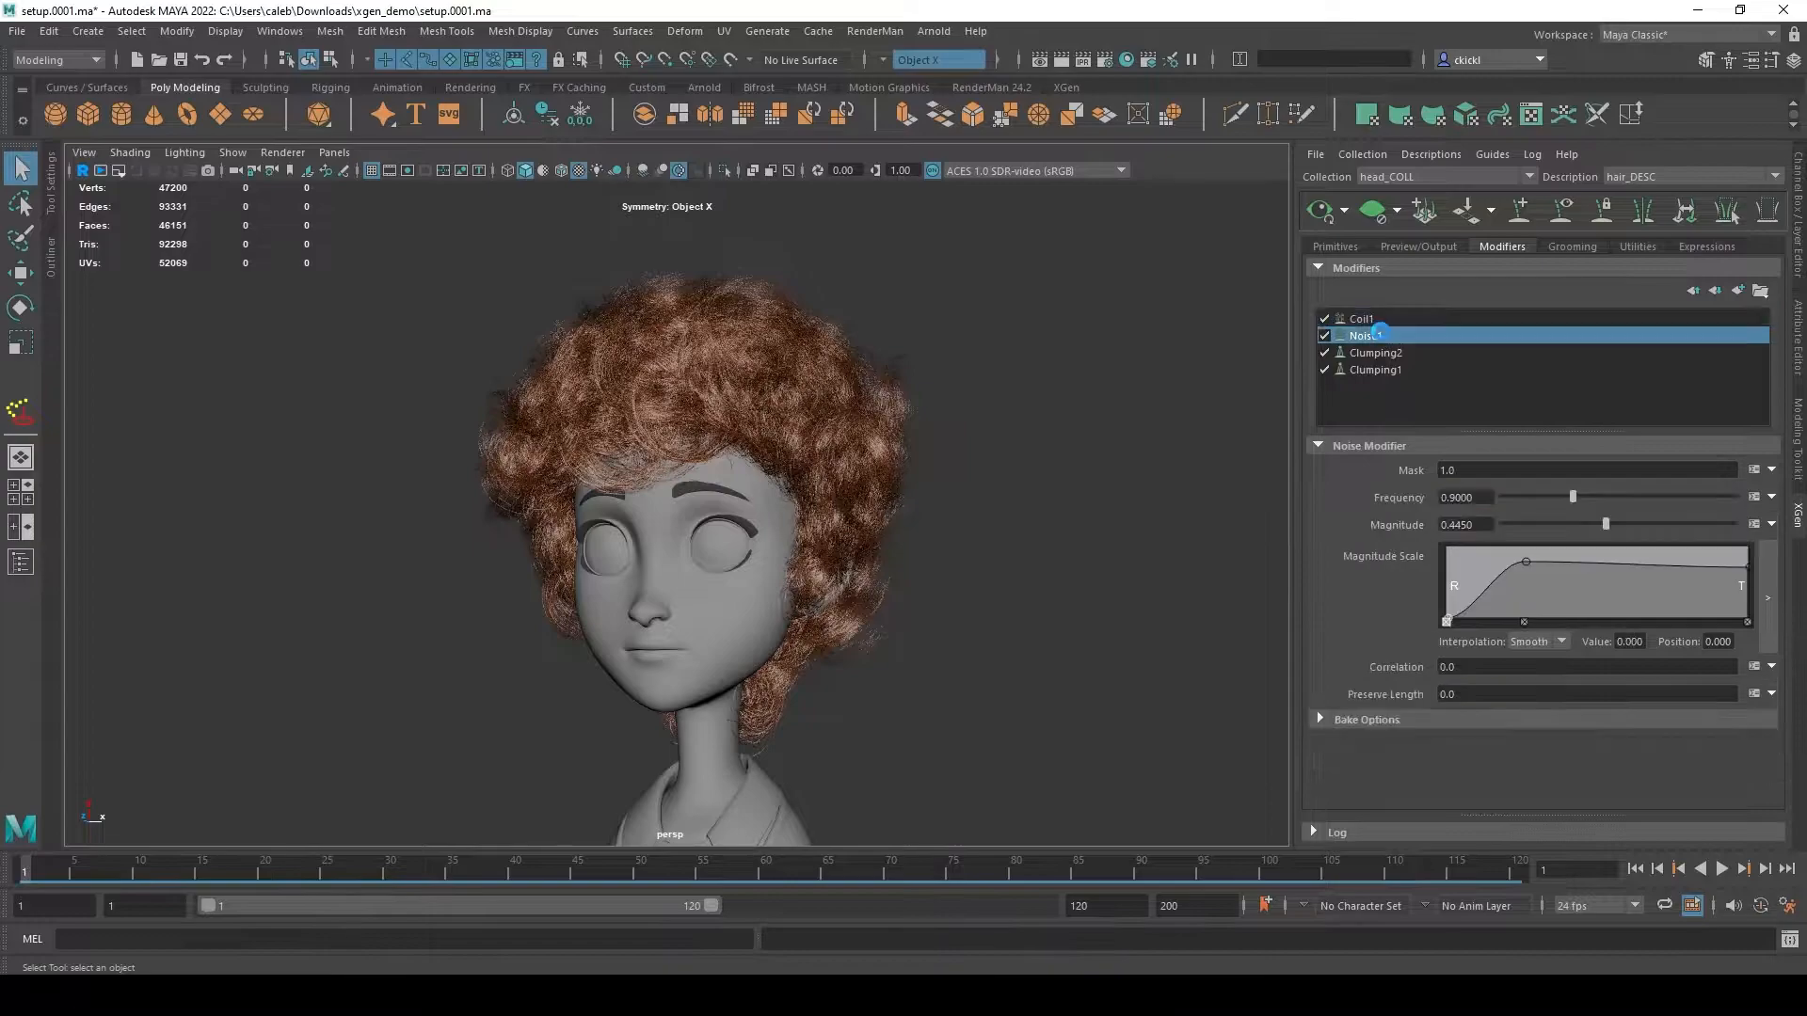
left_click(1361, 319)
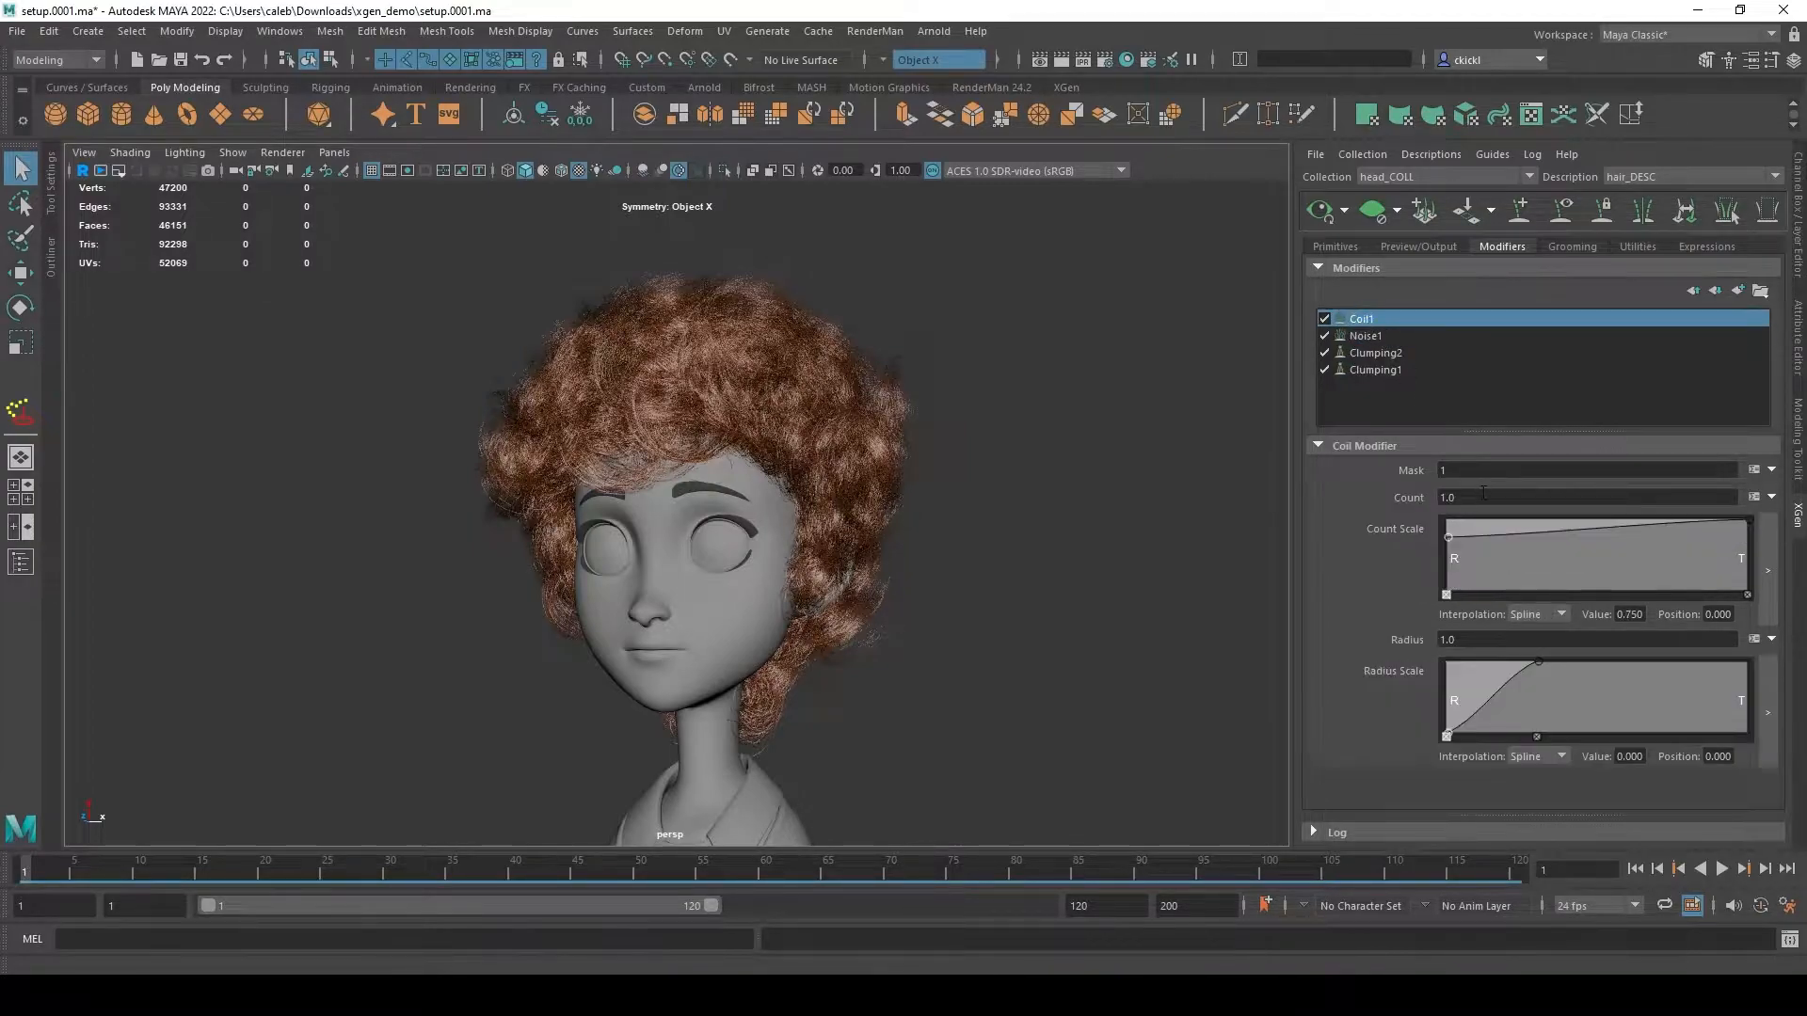
left_click_drag(1144, 469, 1176, 467, "alt")
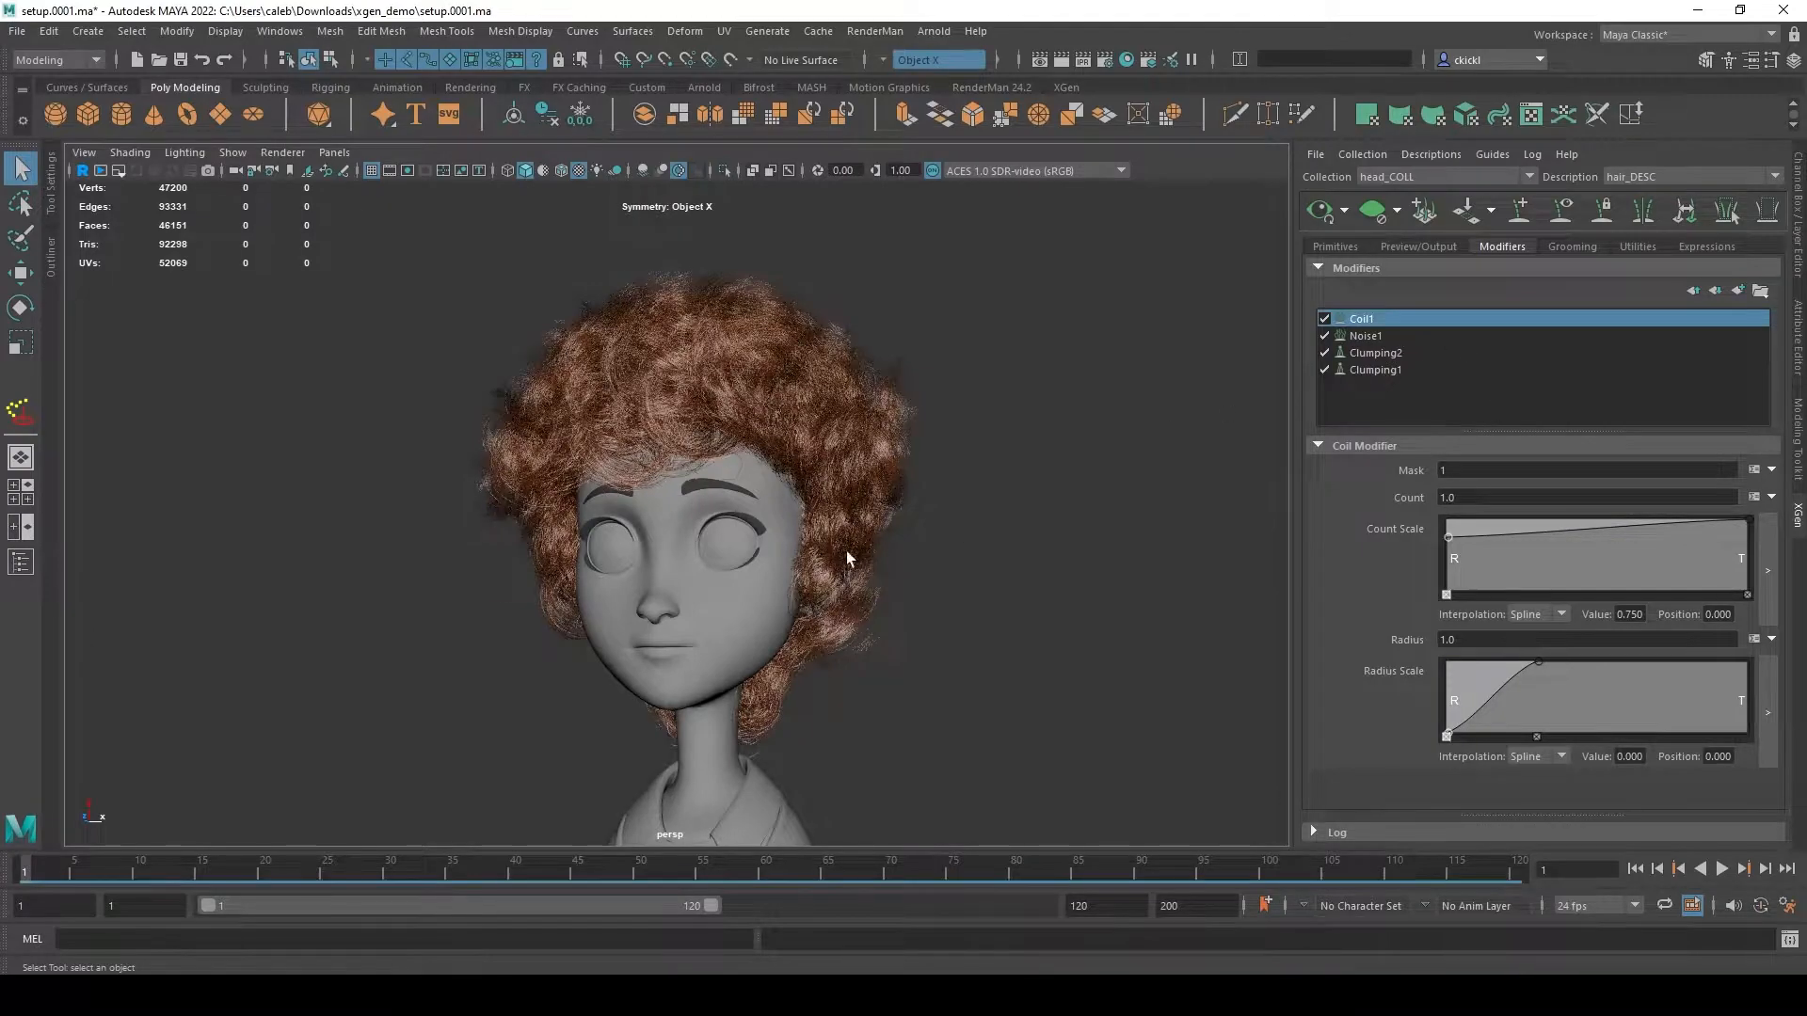
left_click_drag(1099, 562, 968, 612, "alt")
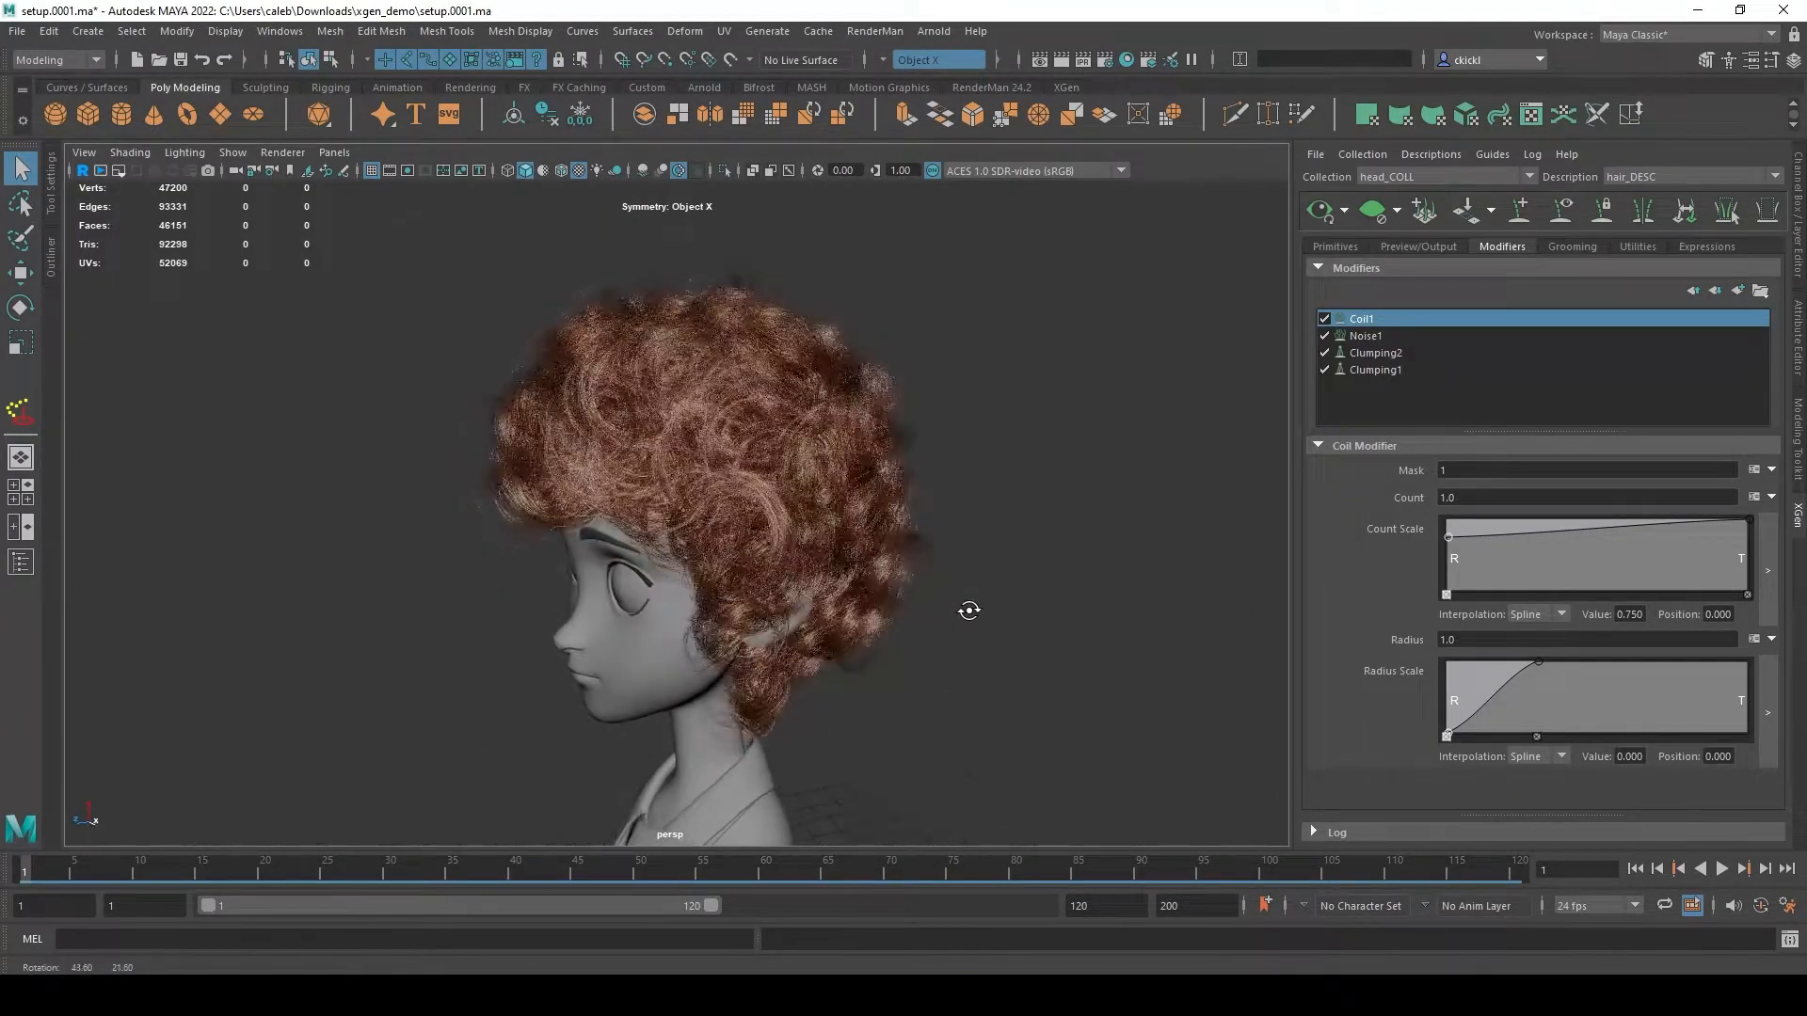
- Turn off the Coil modifier and examine the hair close up with only noise and clumping active
left_click(1368, 337)
left_click(1323, 320)
left_click_drag(936, 487, 1051, 496, "alt")
right_click_drag(1051, 496, 1190, 582, "alt")
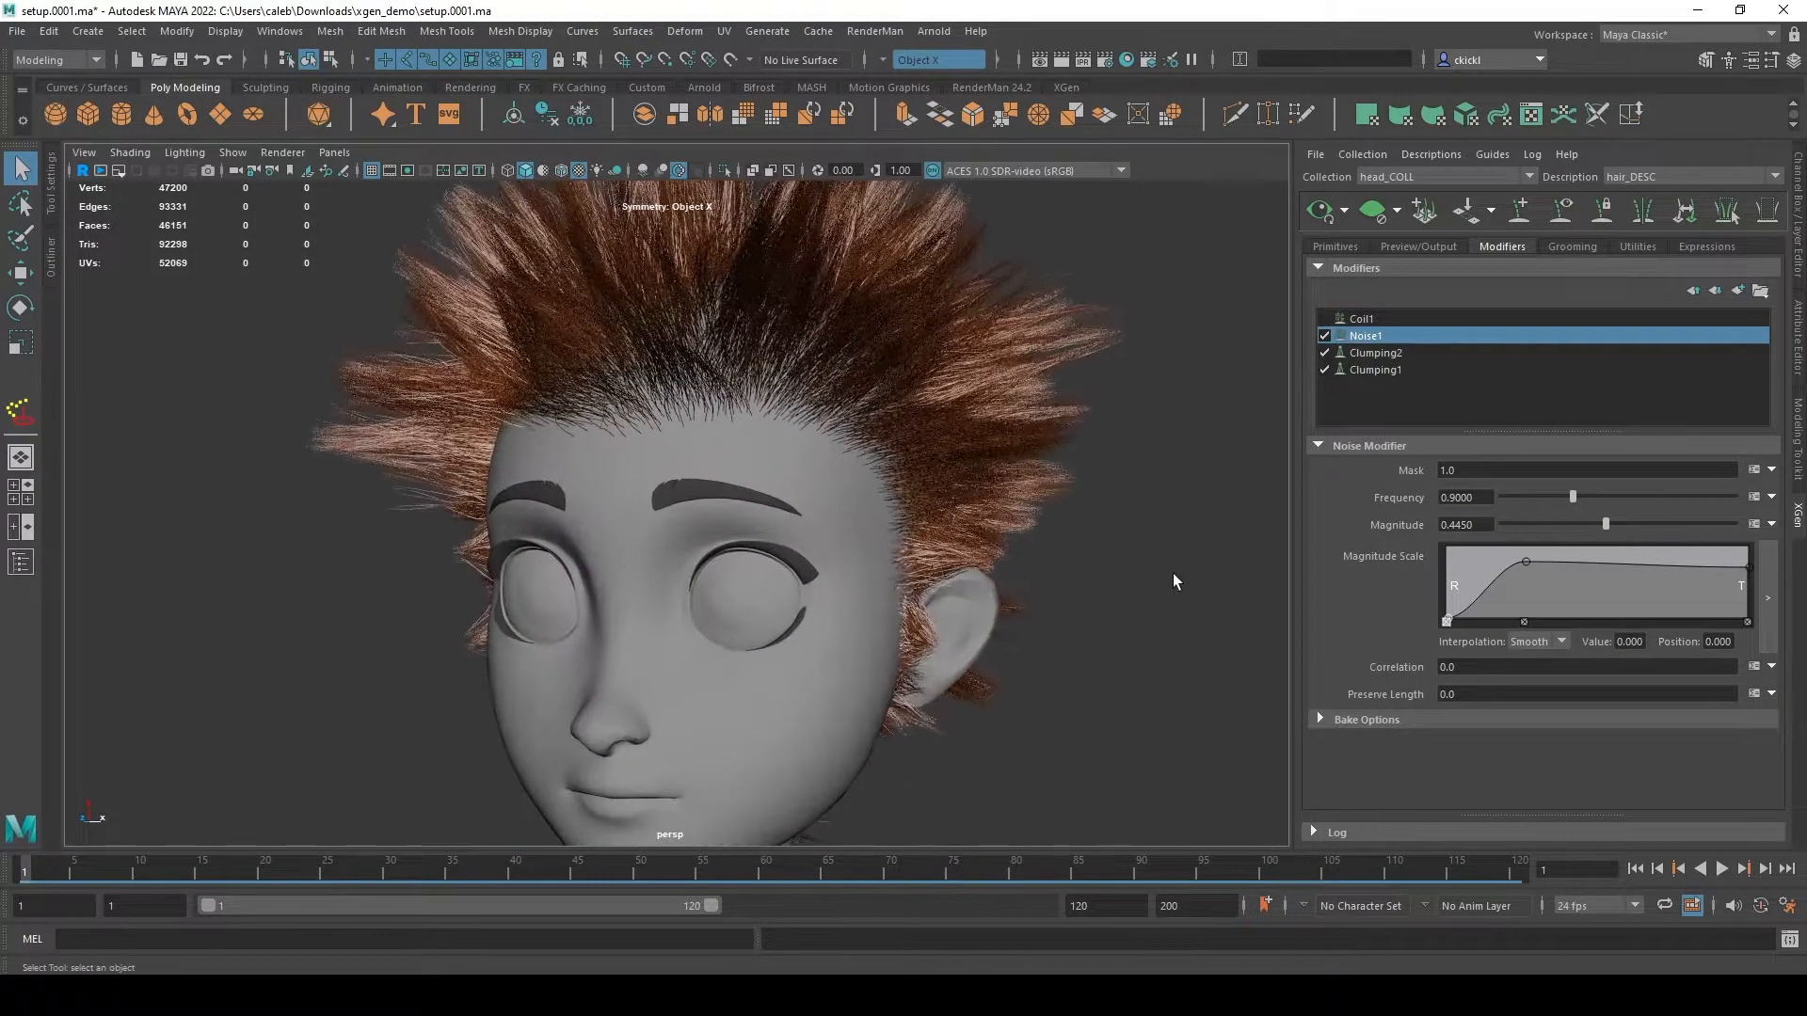
middle_click_drag(1113, 490, 798, 577, "alt")
right_click_drag(798, 577, 1041, 642, "alt")
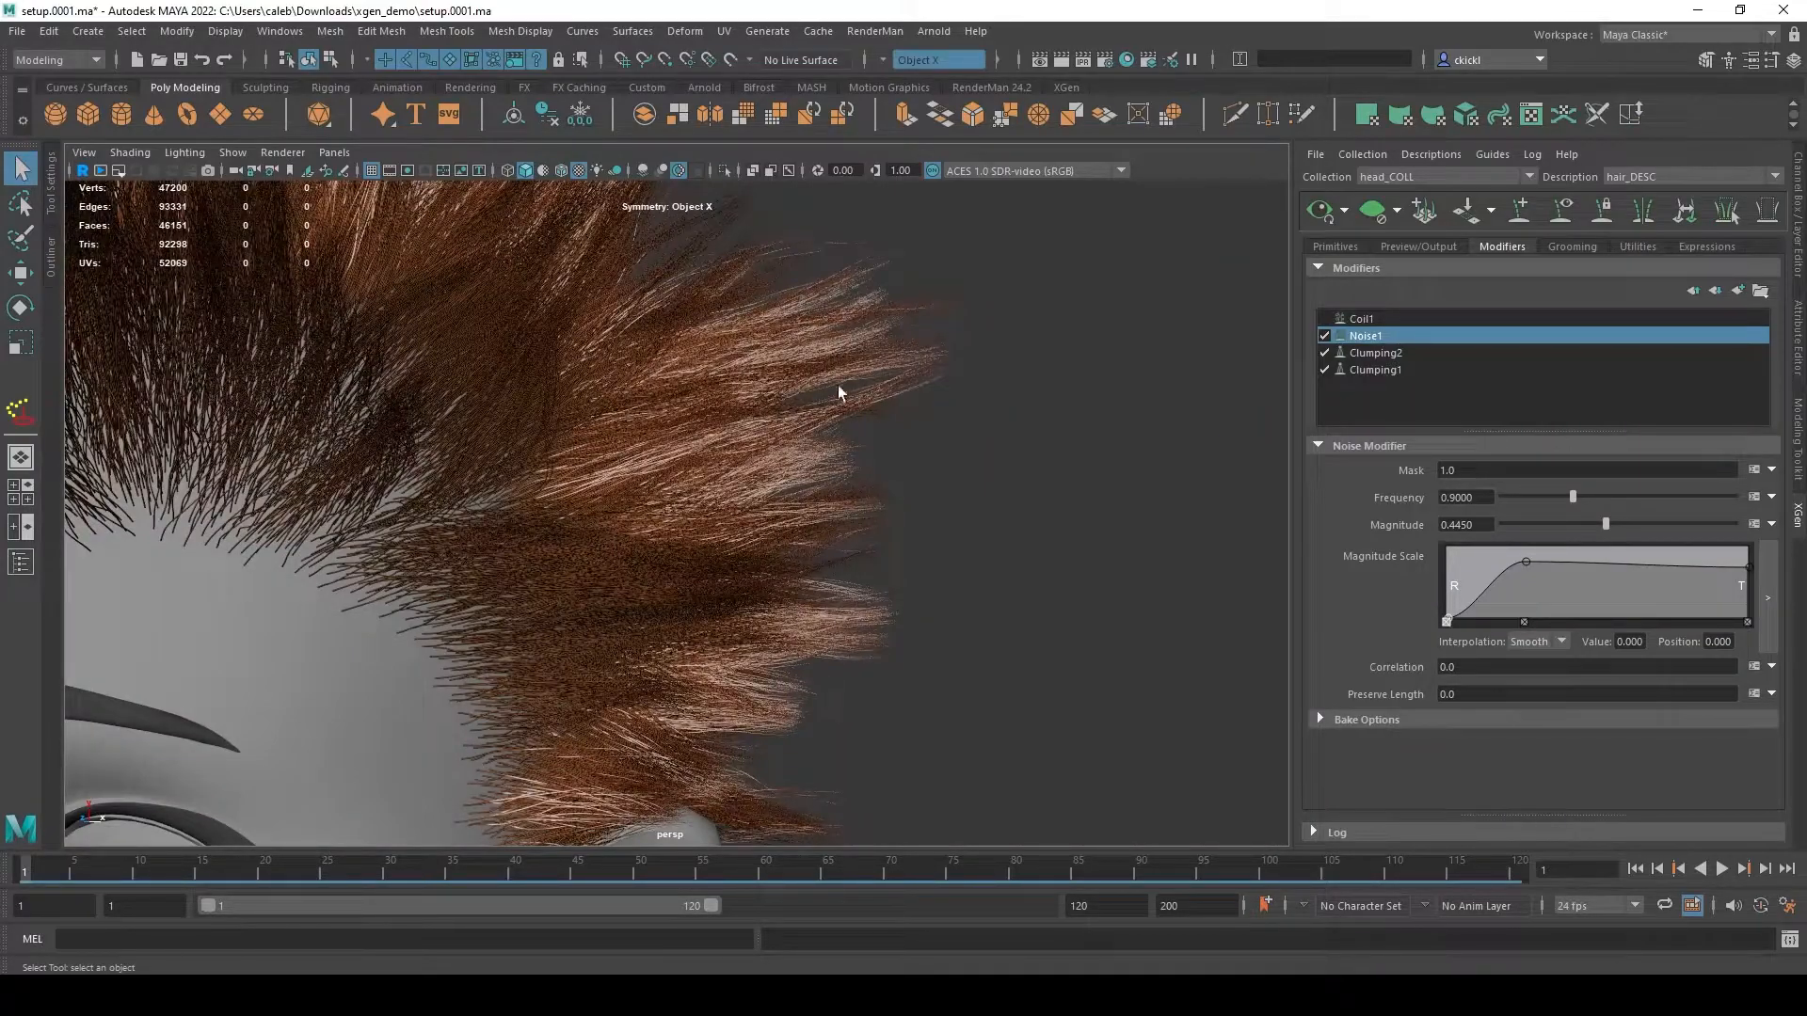
right_click_drag(1103, 428, 859, 427, "alt")
middle_click_drag(860, 427, 1057, 472, "alt")
right_click_drag(1057, 471, 1021, 485, "alt")
left_click_drag(1021, 485, 992, 499, "alt")
- Turn the Coil modifier back on and view the whole curly hairstyle
left_click(1324, 320)
left_click_drag(1121, 436, 1062, 476, "alt")
middle_click_drag(1061, 476, 1121, 492, "alt")
left_click_drag(1098, 567, 1128, 492, "alt")
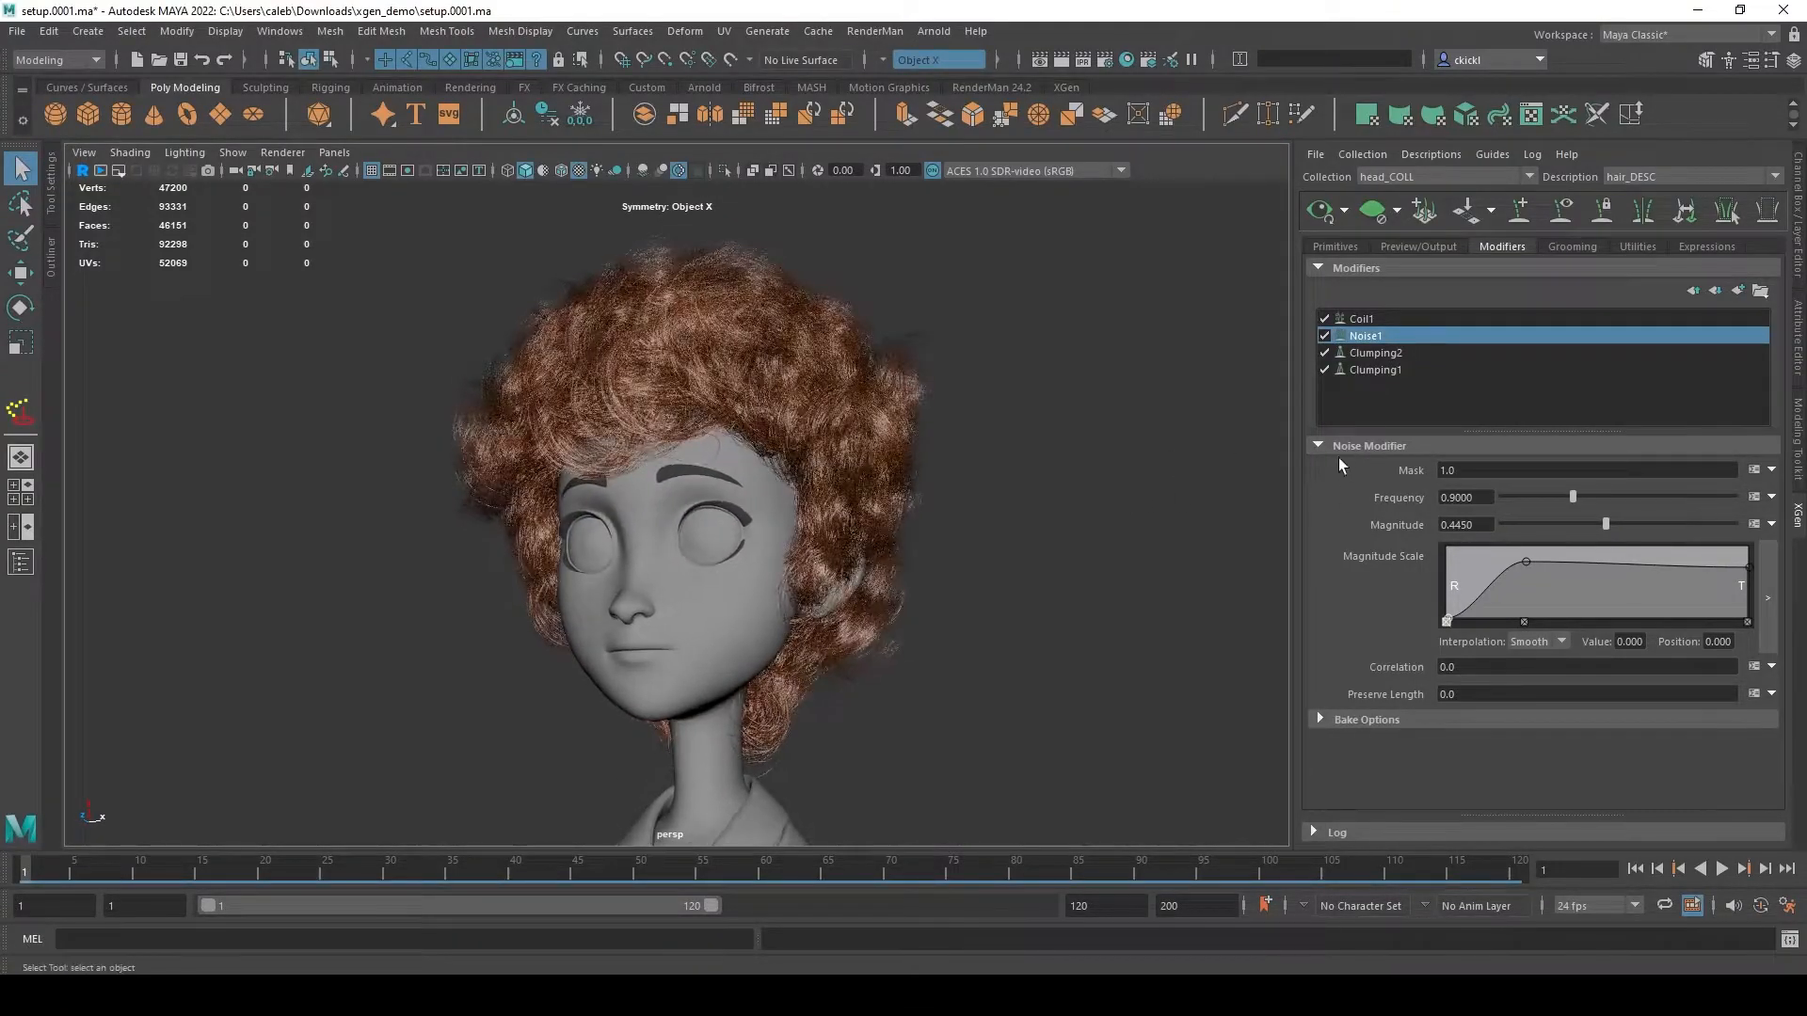
- Reduce the hair density to a sparse scattering of strands across the scalp
left_click(1336, 247)
left_click_drag(1540, 359, 1504, 364)
right_click_drag(1186, 419, 1529, 496, "alt")
middle_click_drag(1101, 531, 685, 669, "alt")
right_click_drag(685, 669, 870, 649, "alt")
middle_click_drag(871, 650, 974, 591, "alt")
- Set the Coil modifier's radius to 0.2
left_click(1502, 250)
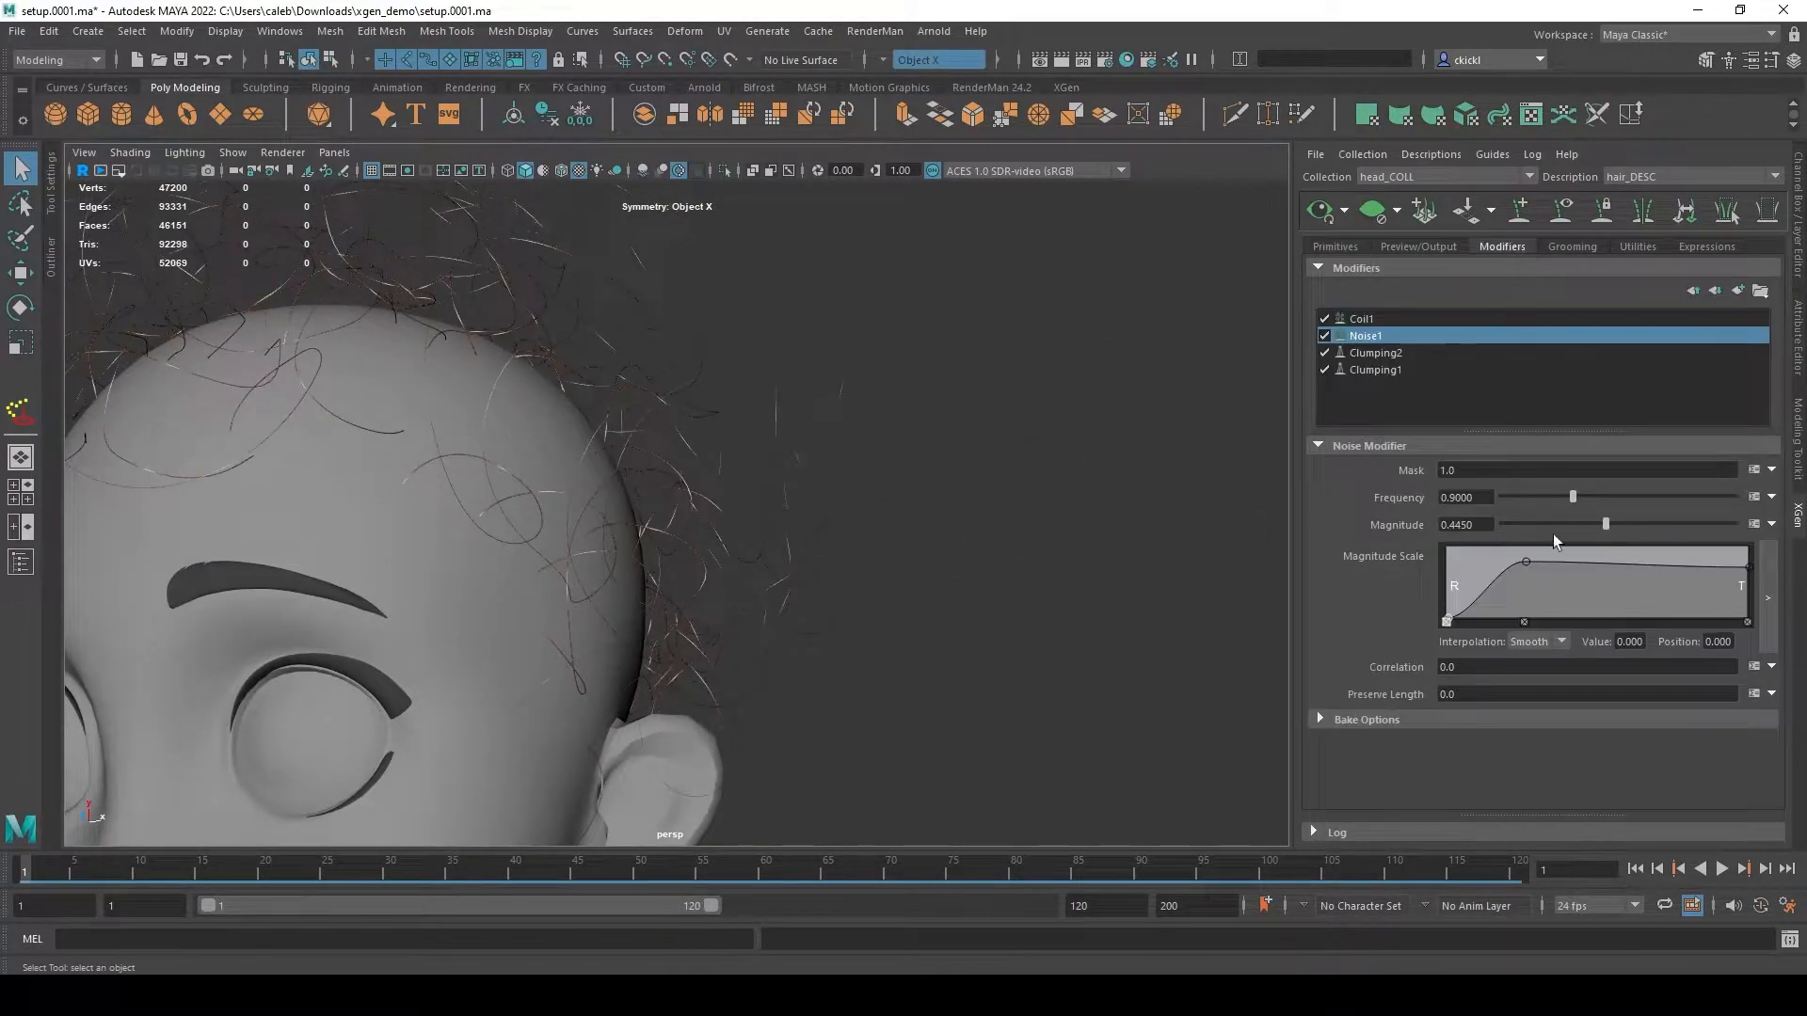
left_click(1403, 319)
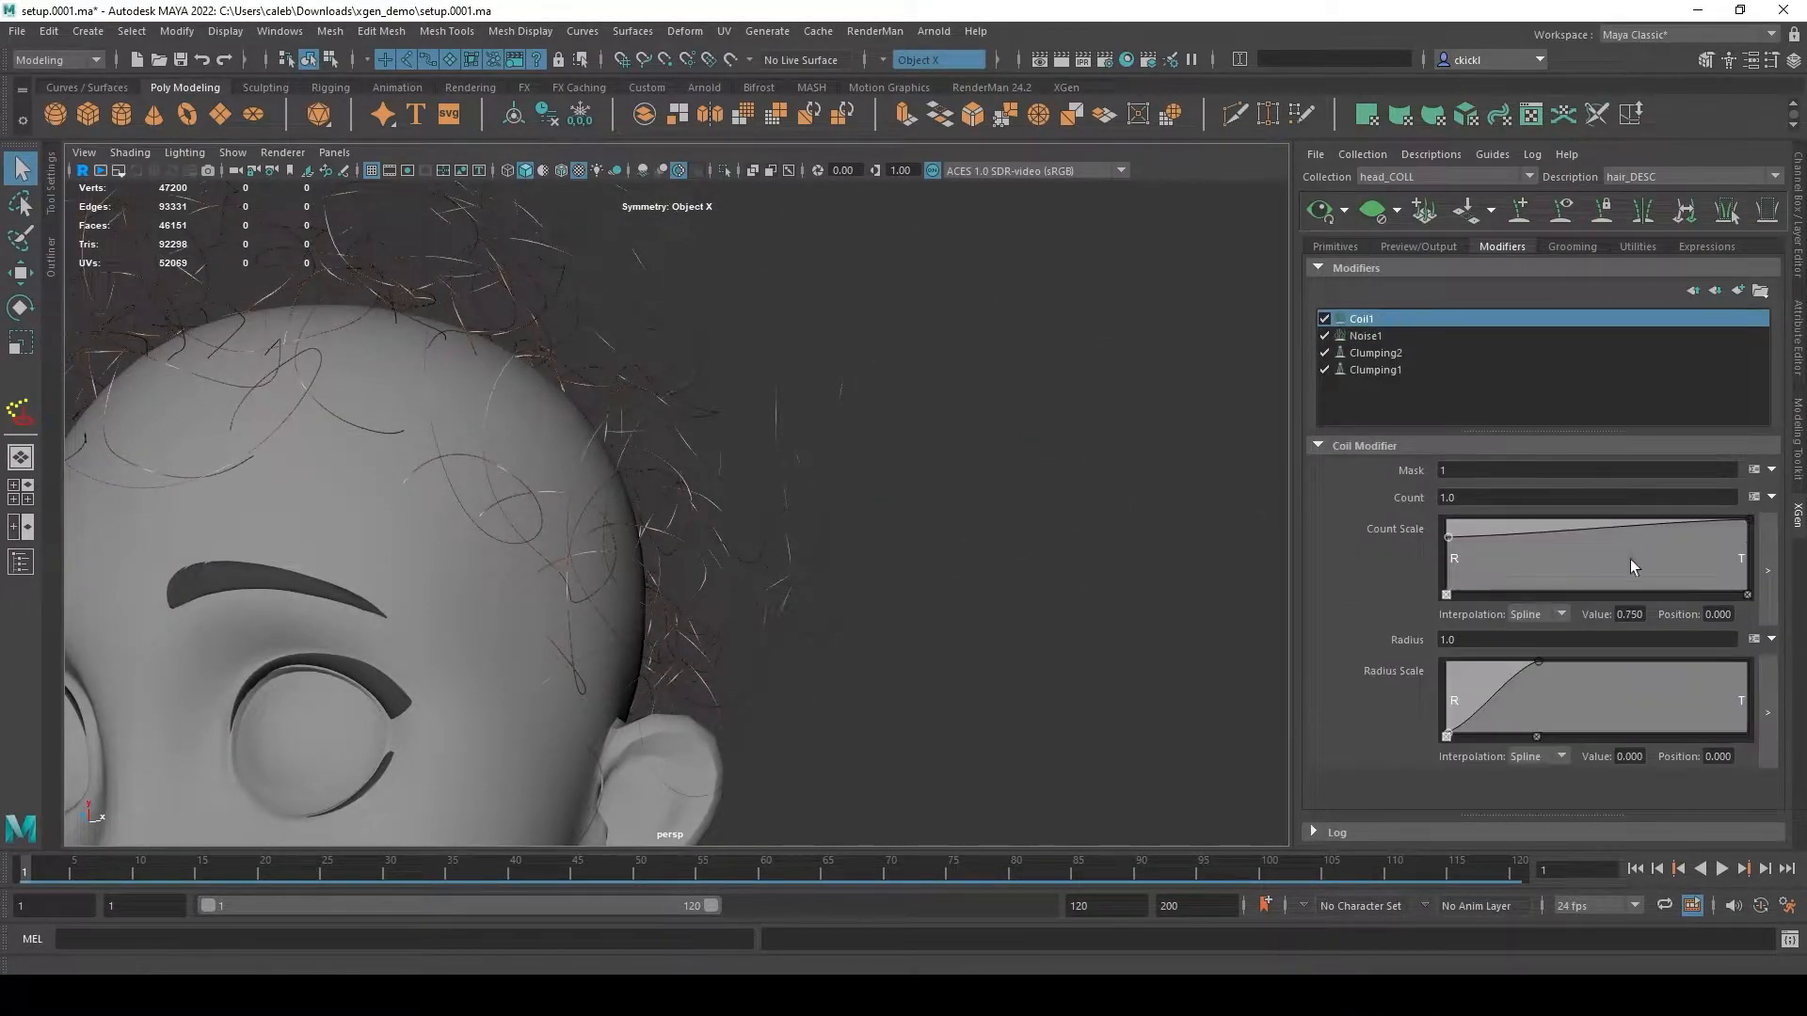
left_click_drag(1534, 637, 1388, 642)
type(".")
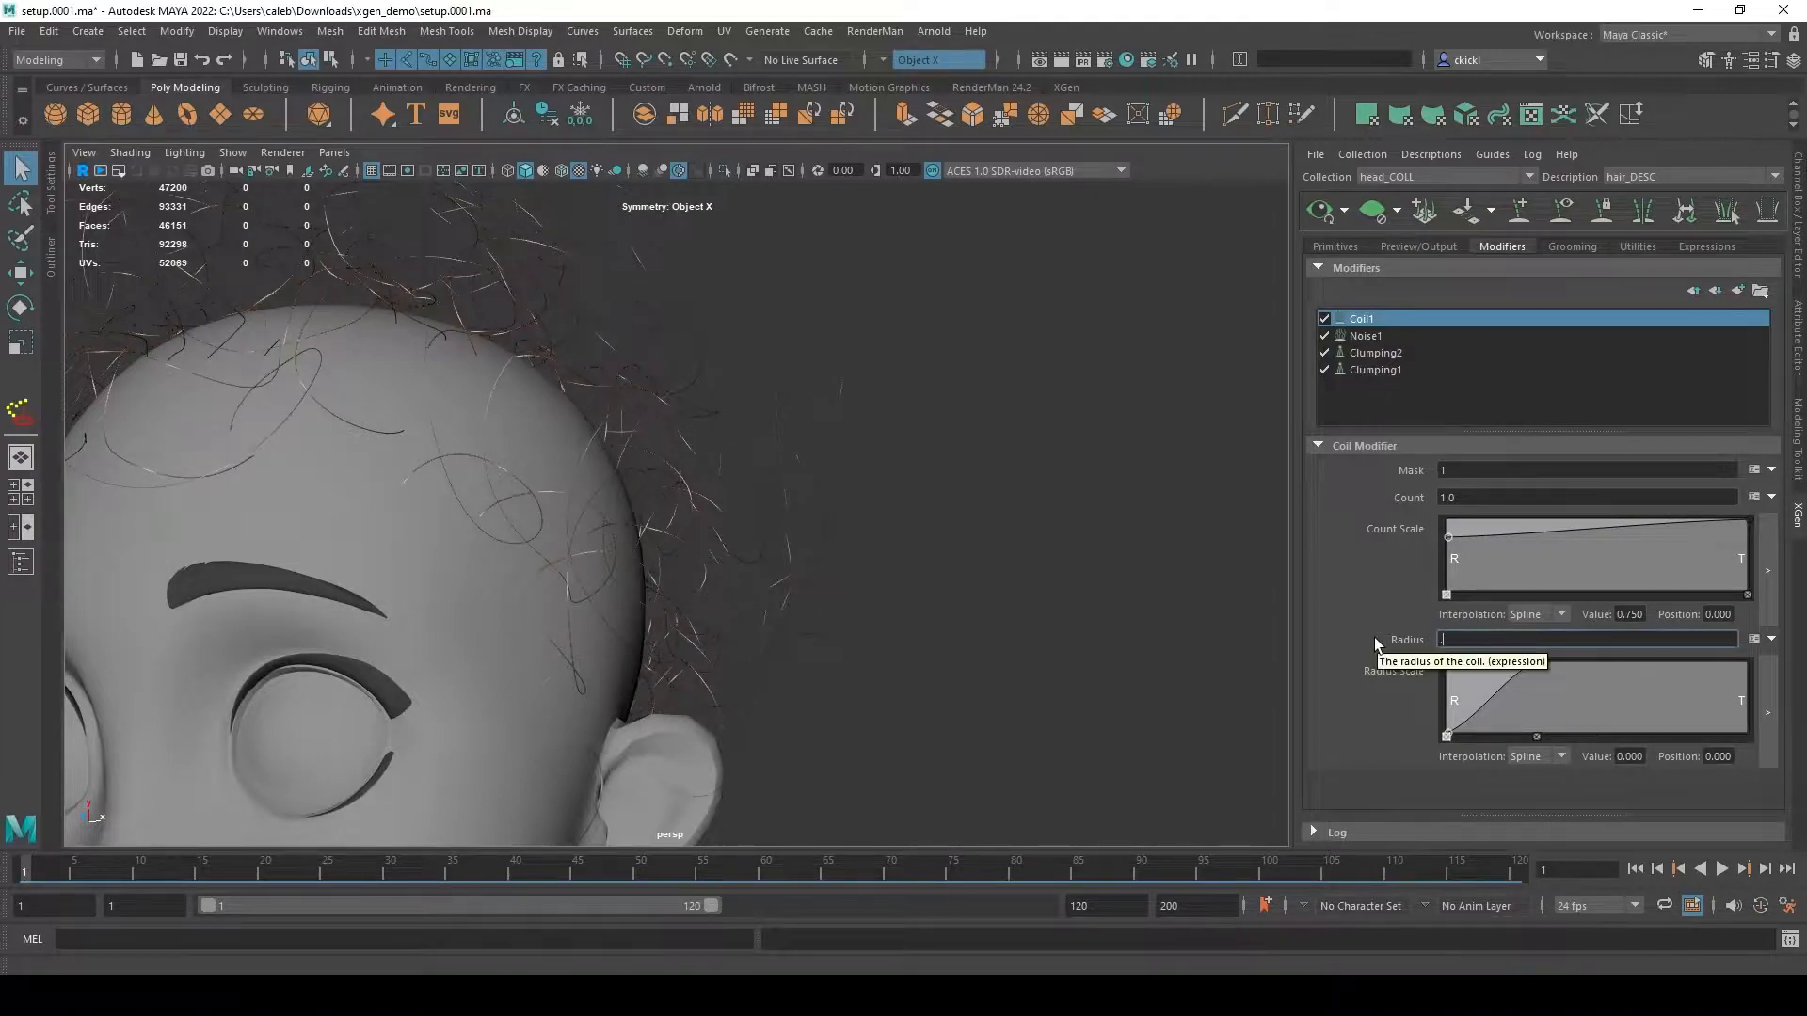
type("2")
key("Return")
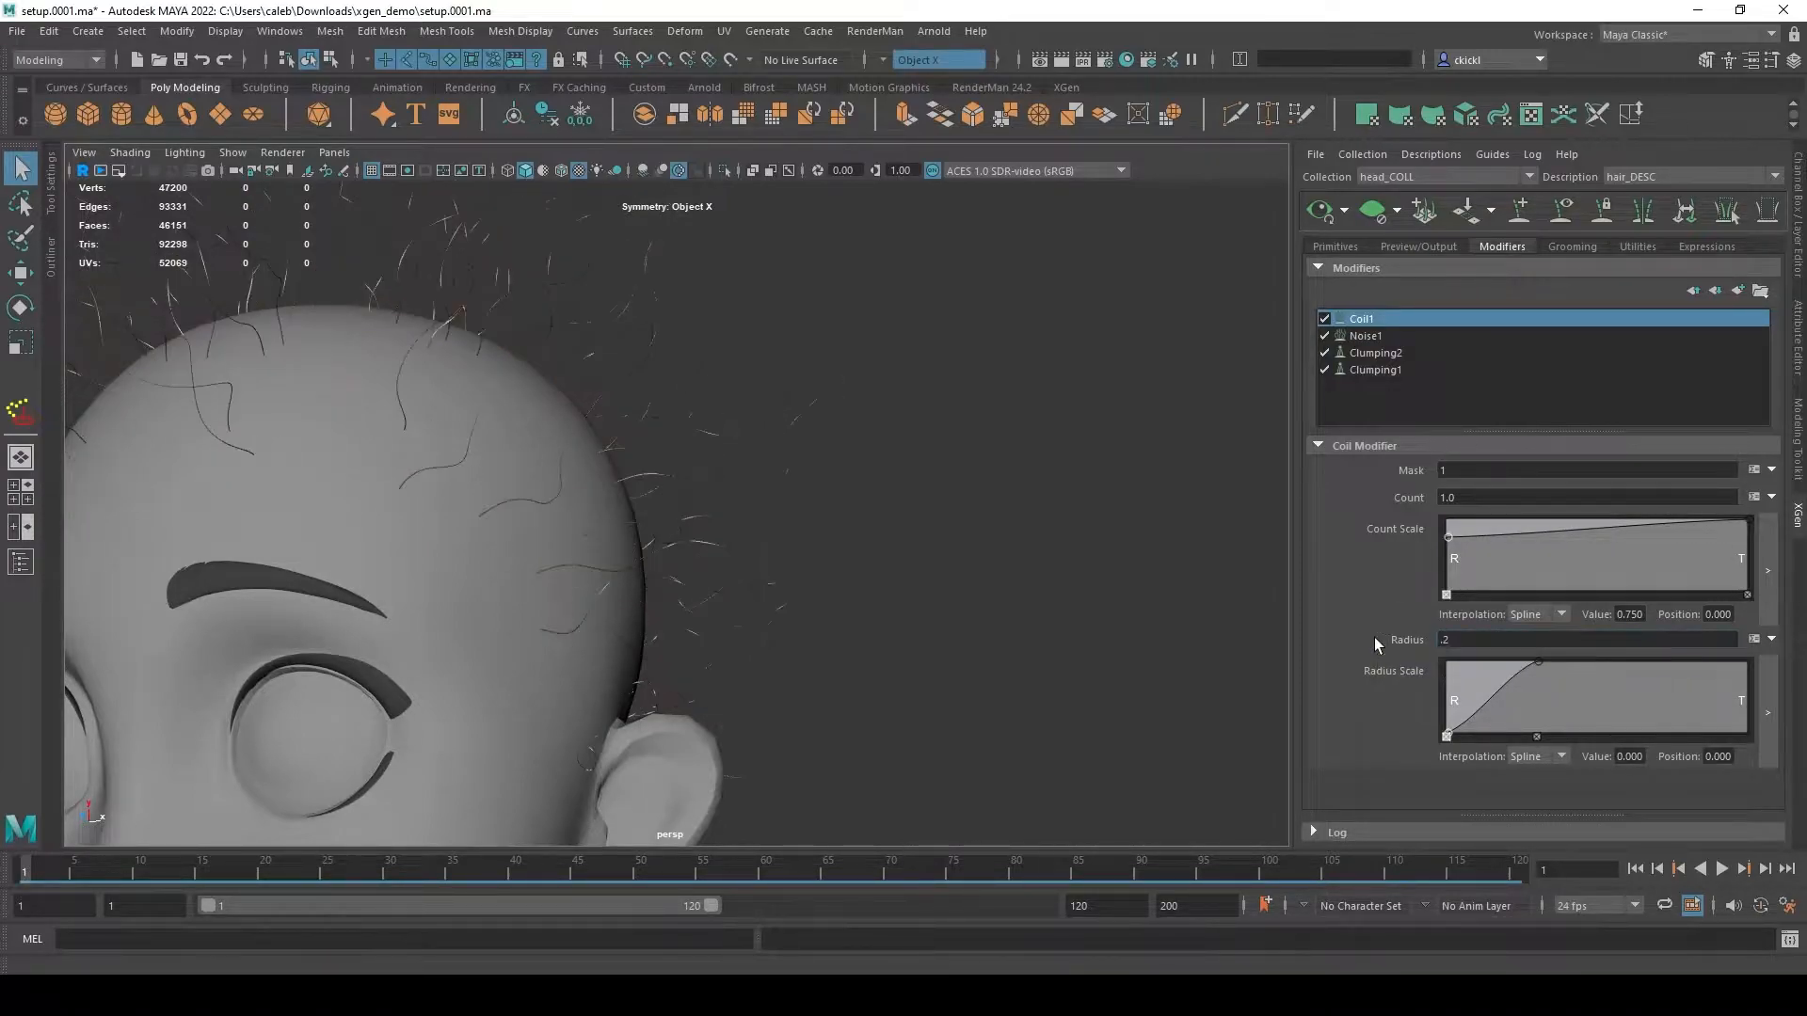
- Set the Coil modifier's count to 5 and raise it to 10
left_click_drag(1160, 613, 1208, 629, "alt")
right_click_drag(1207, 629, 1323, 754, "alt")
left_click_drag(1323, 754, 1240, 663, "alt")
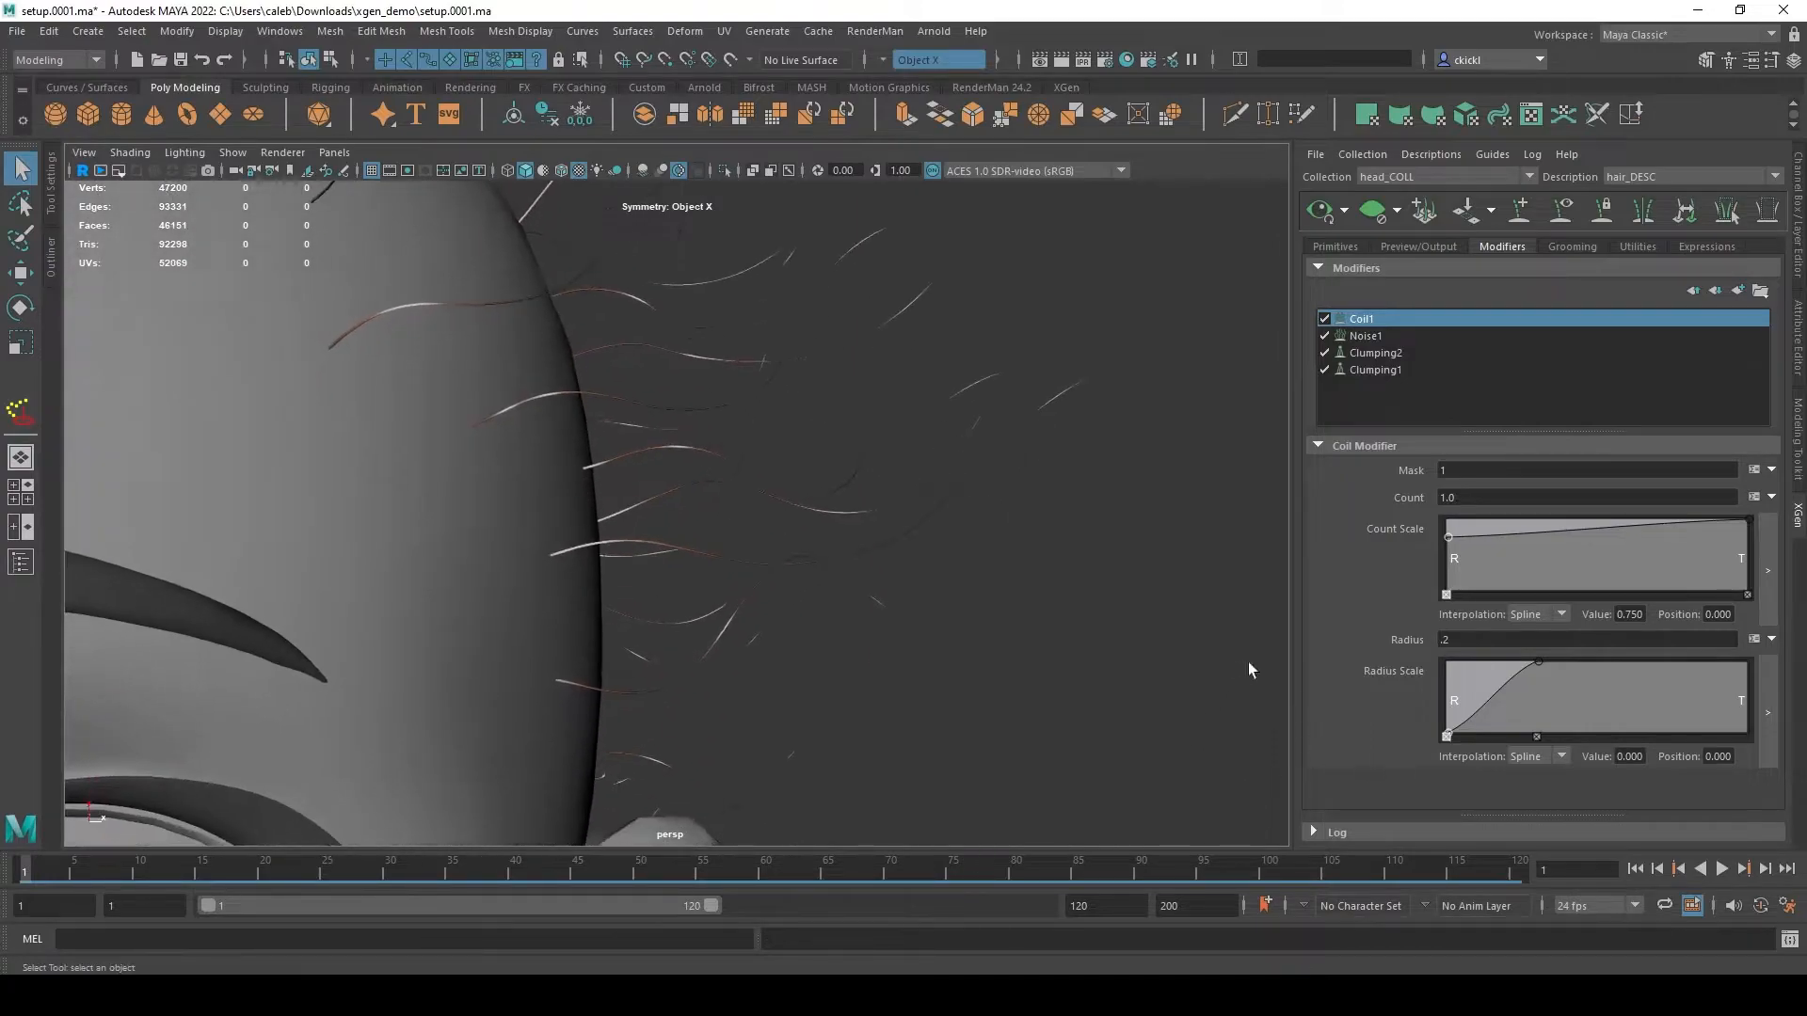
left_click_drag(1527, 498, 1154, 459)
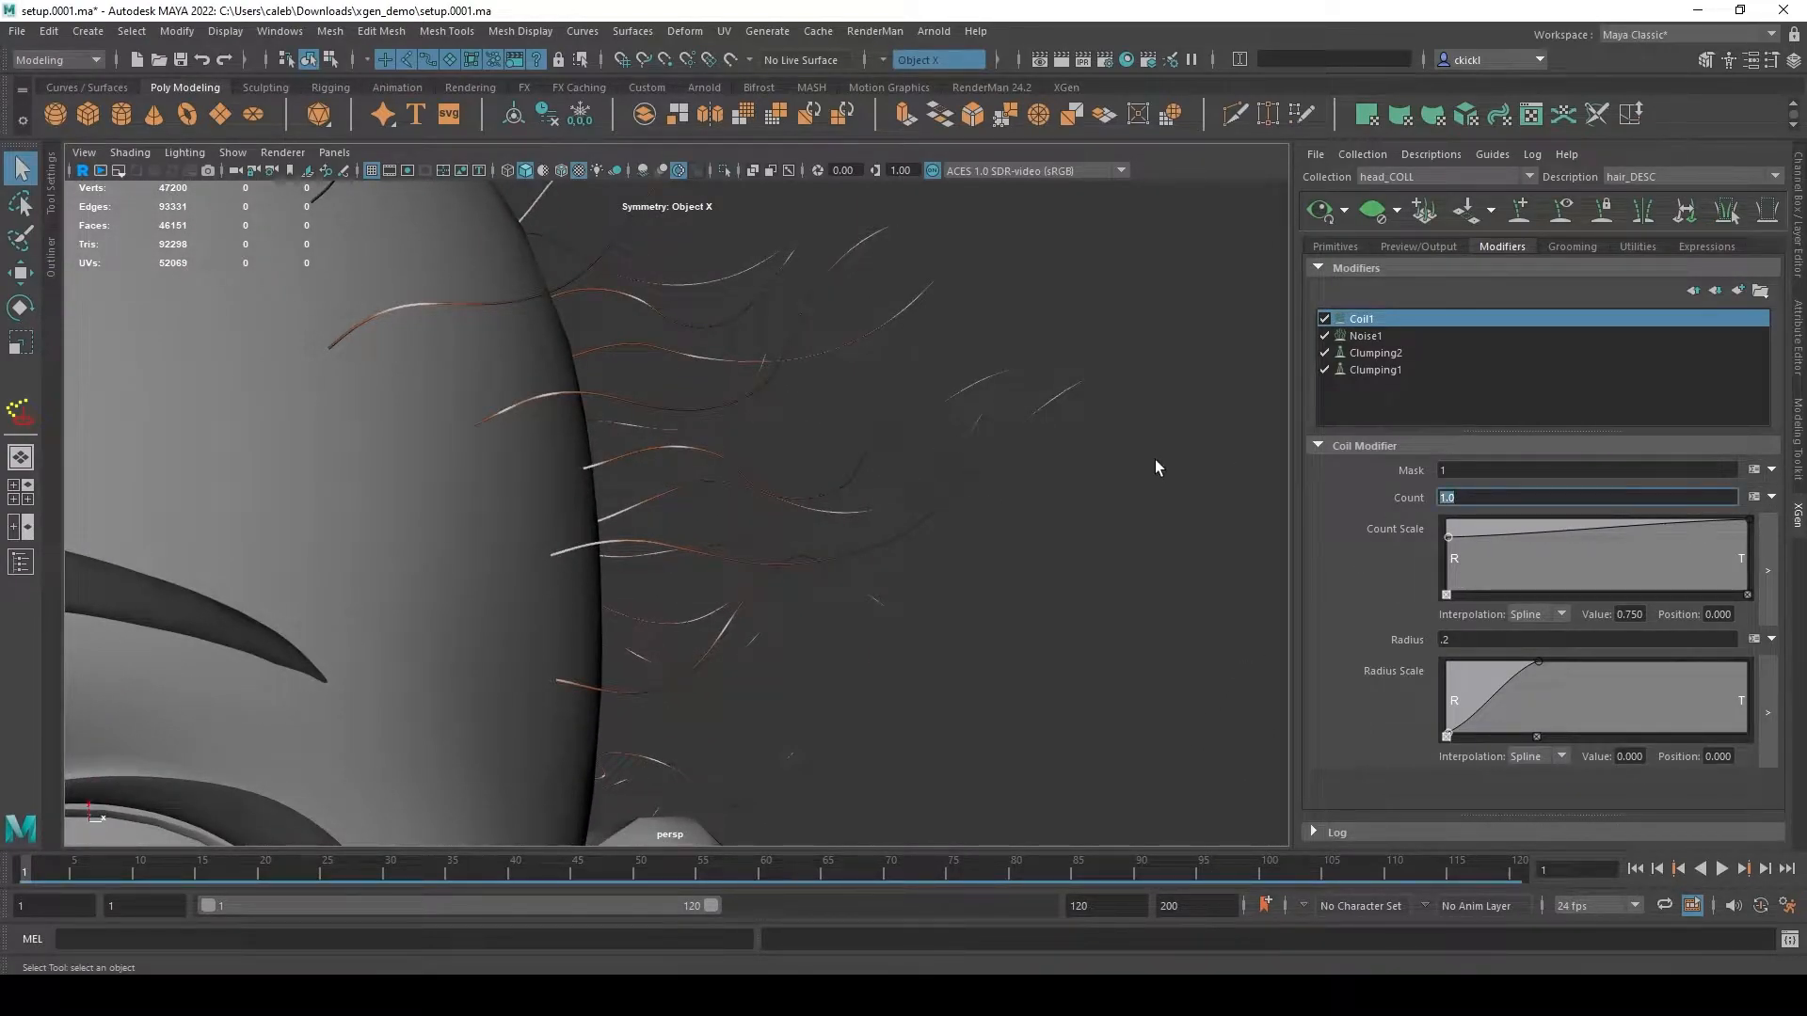
type("5")
key("Return")
left_click_drag(1497, 498, 1268, 483)
type("10")
key("Return")
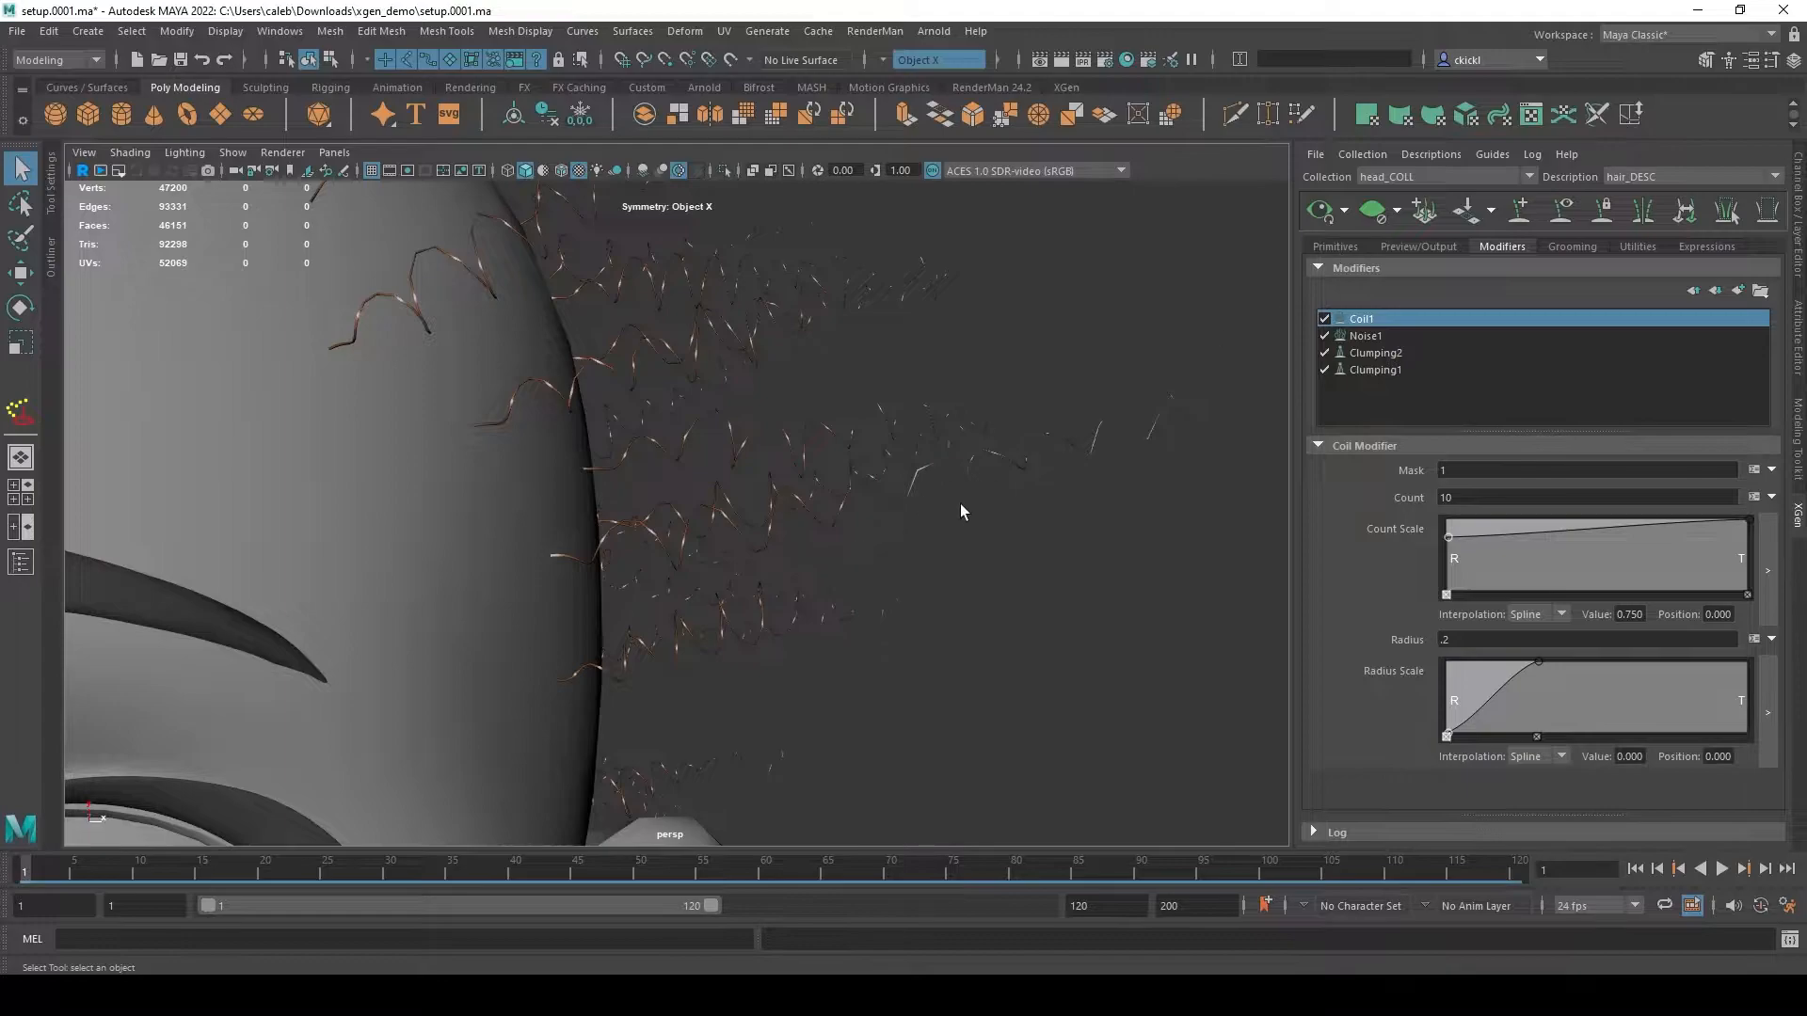
- Increase the hair primitives' modifier CV count so the coils are drawn more smoothly
left_click(1338, 248)
left_click(1464, 579)
type("4")
key("Return")
- Return to the Coil modifier and set its count to 1
left_click(1495, 247)
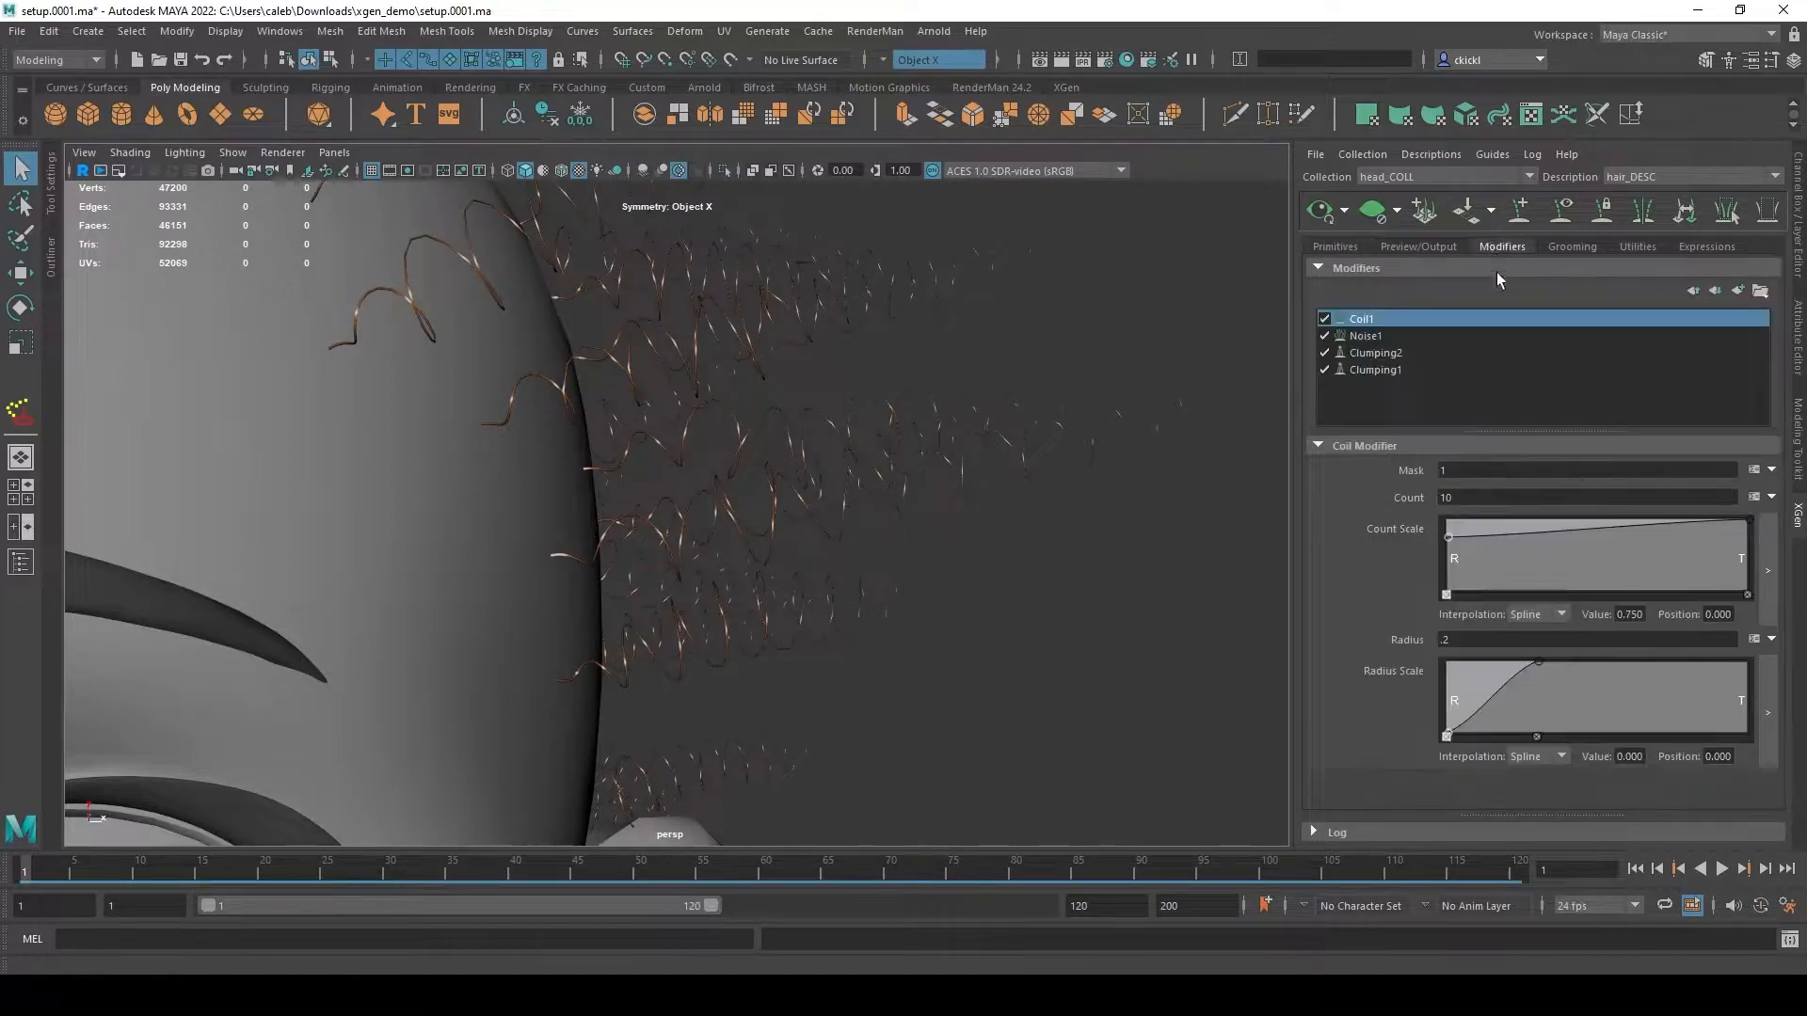
left_click(1457, 497)
type("1")
key("Return")
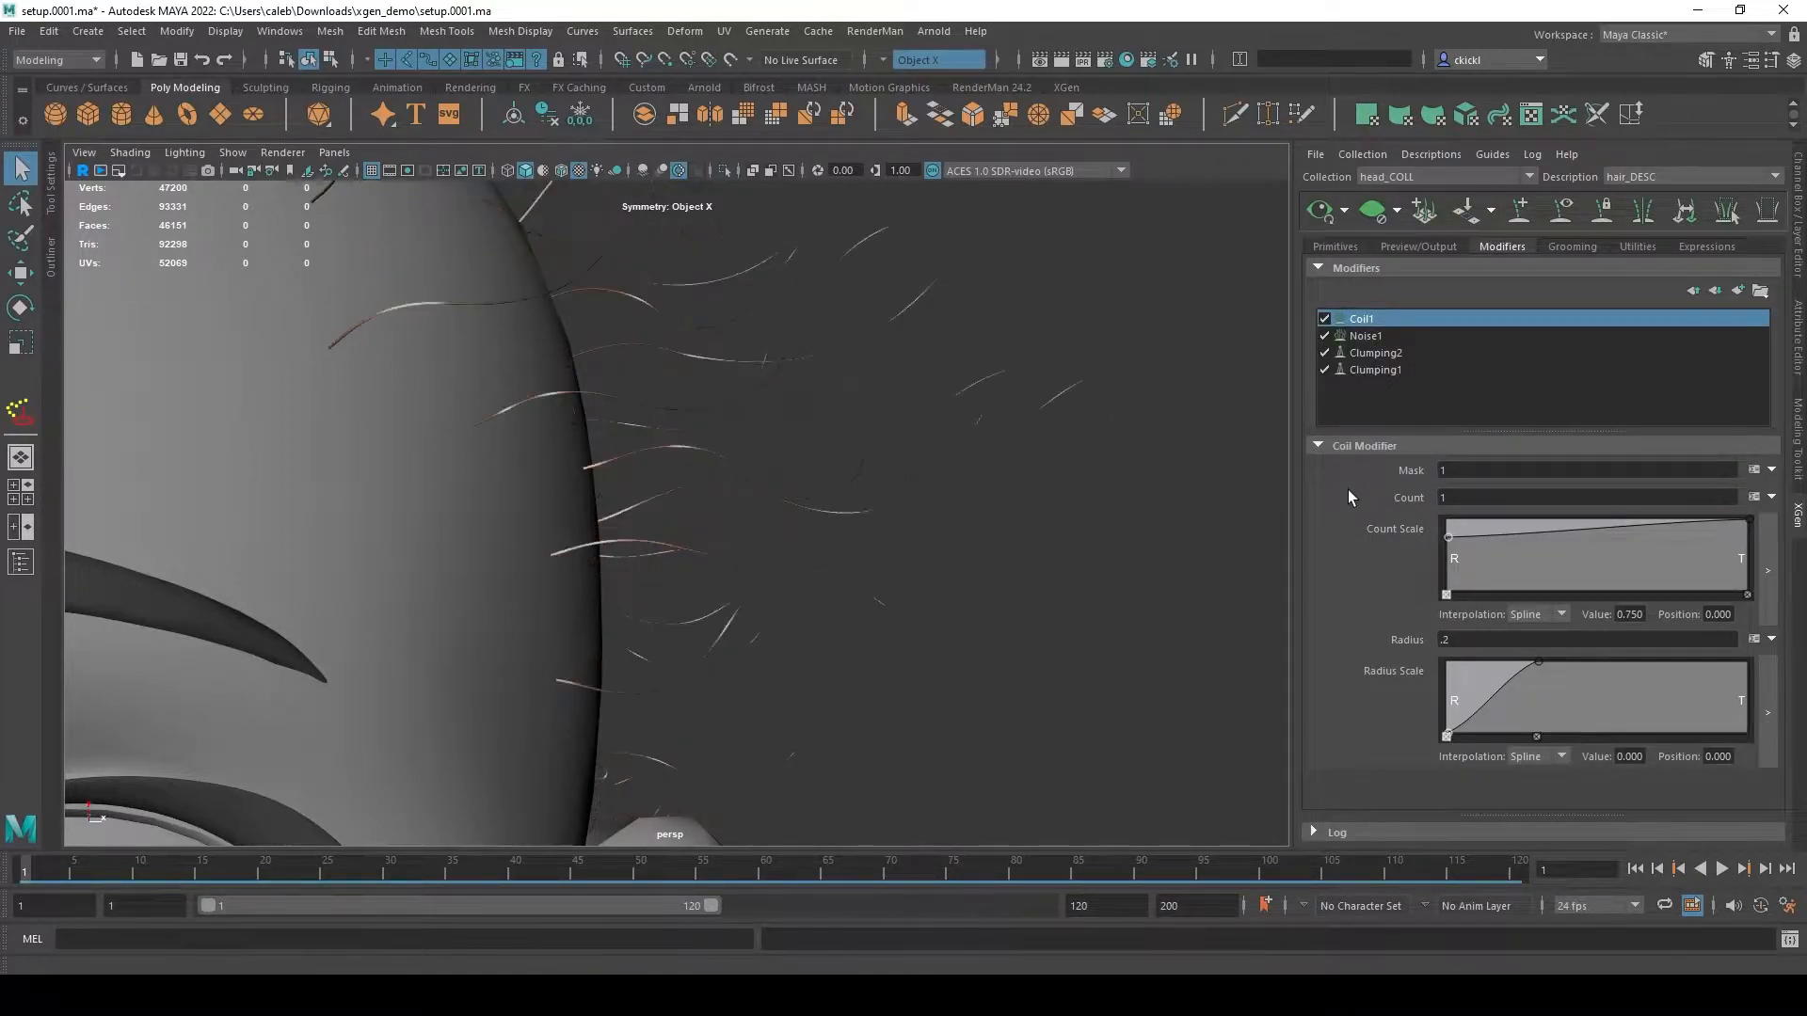
- Replace the coil count with the expression rand(1,5) and accept it
right_click_drag(1165, 524, 508, 527, "alt")
middle_click_drag(967, 550, 1088, 589, "alt")
right_click_drag(1088, 590, 868, 591, "alt")
left_click_drag(966, 592, 872, 616, "alt")
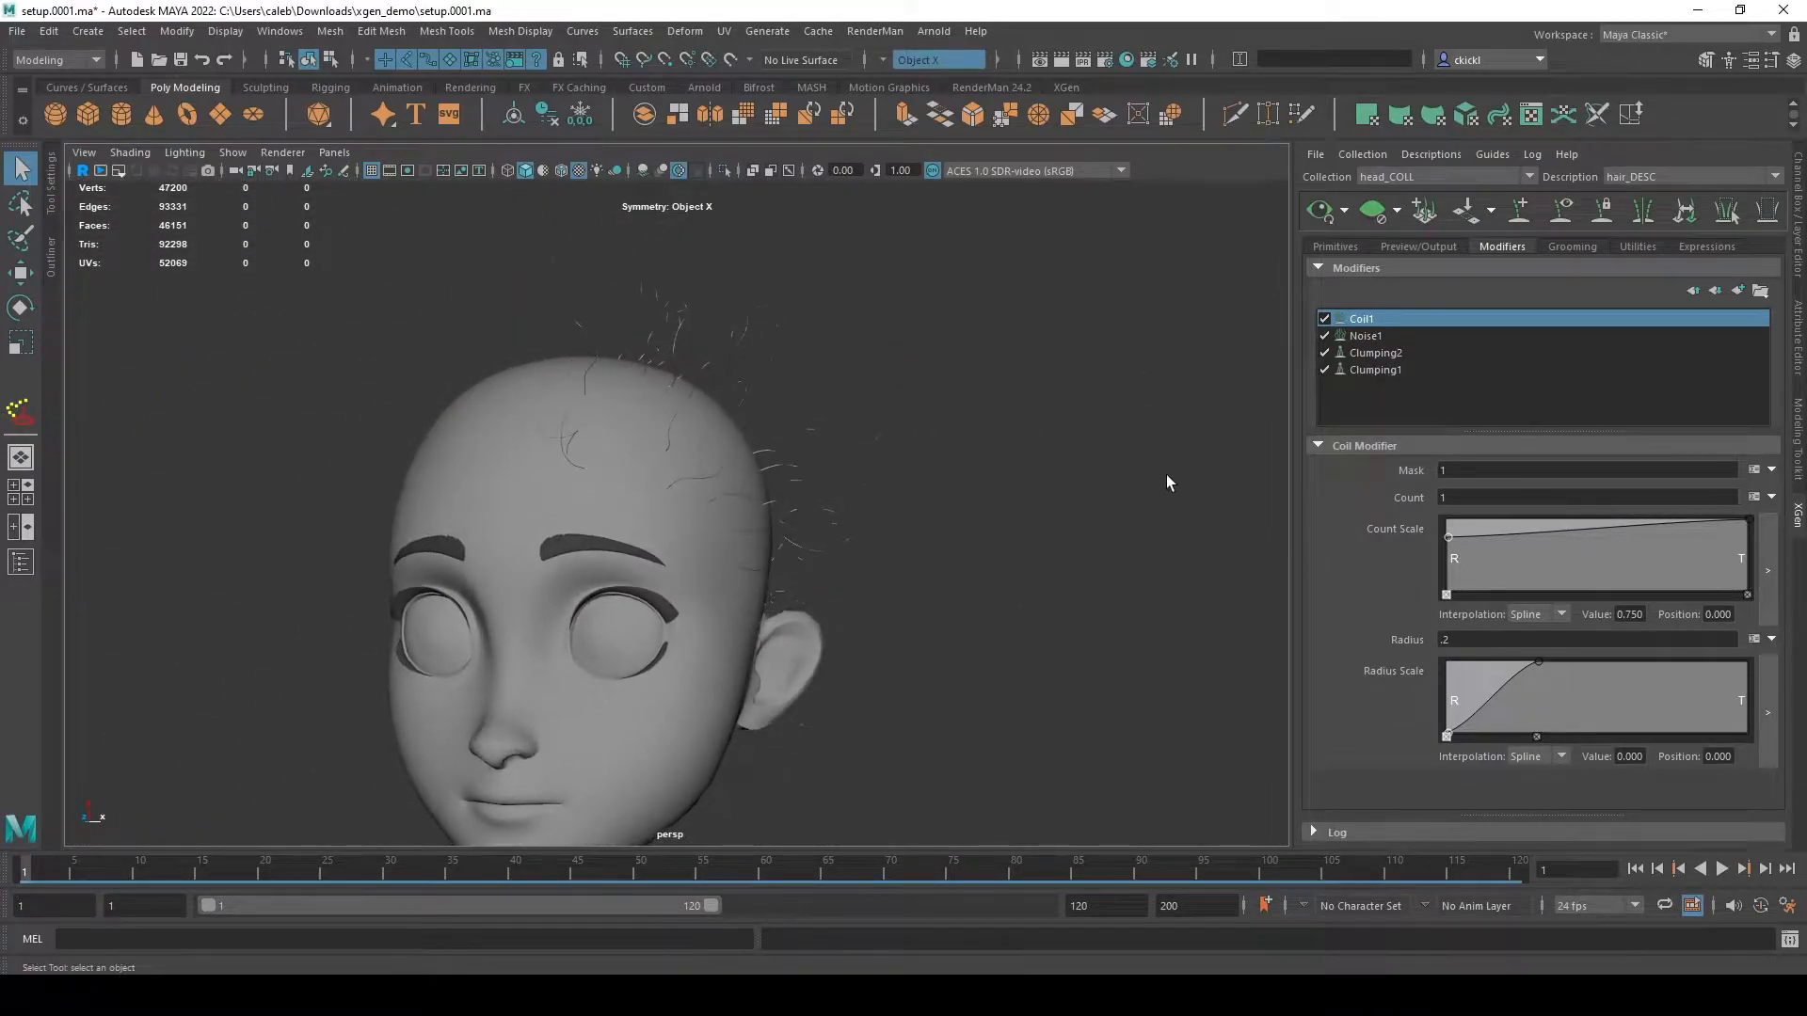
scroll(1167, 474, "down", 2)
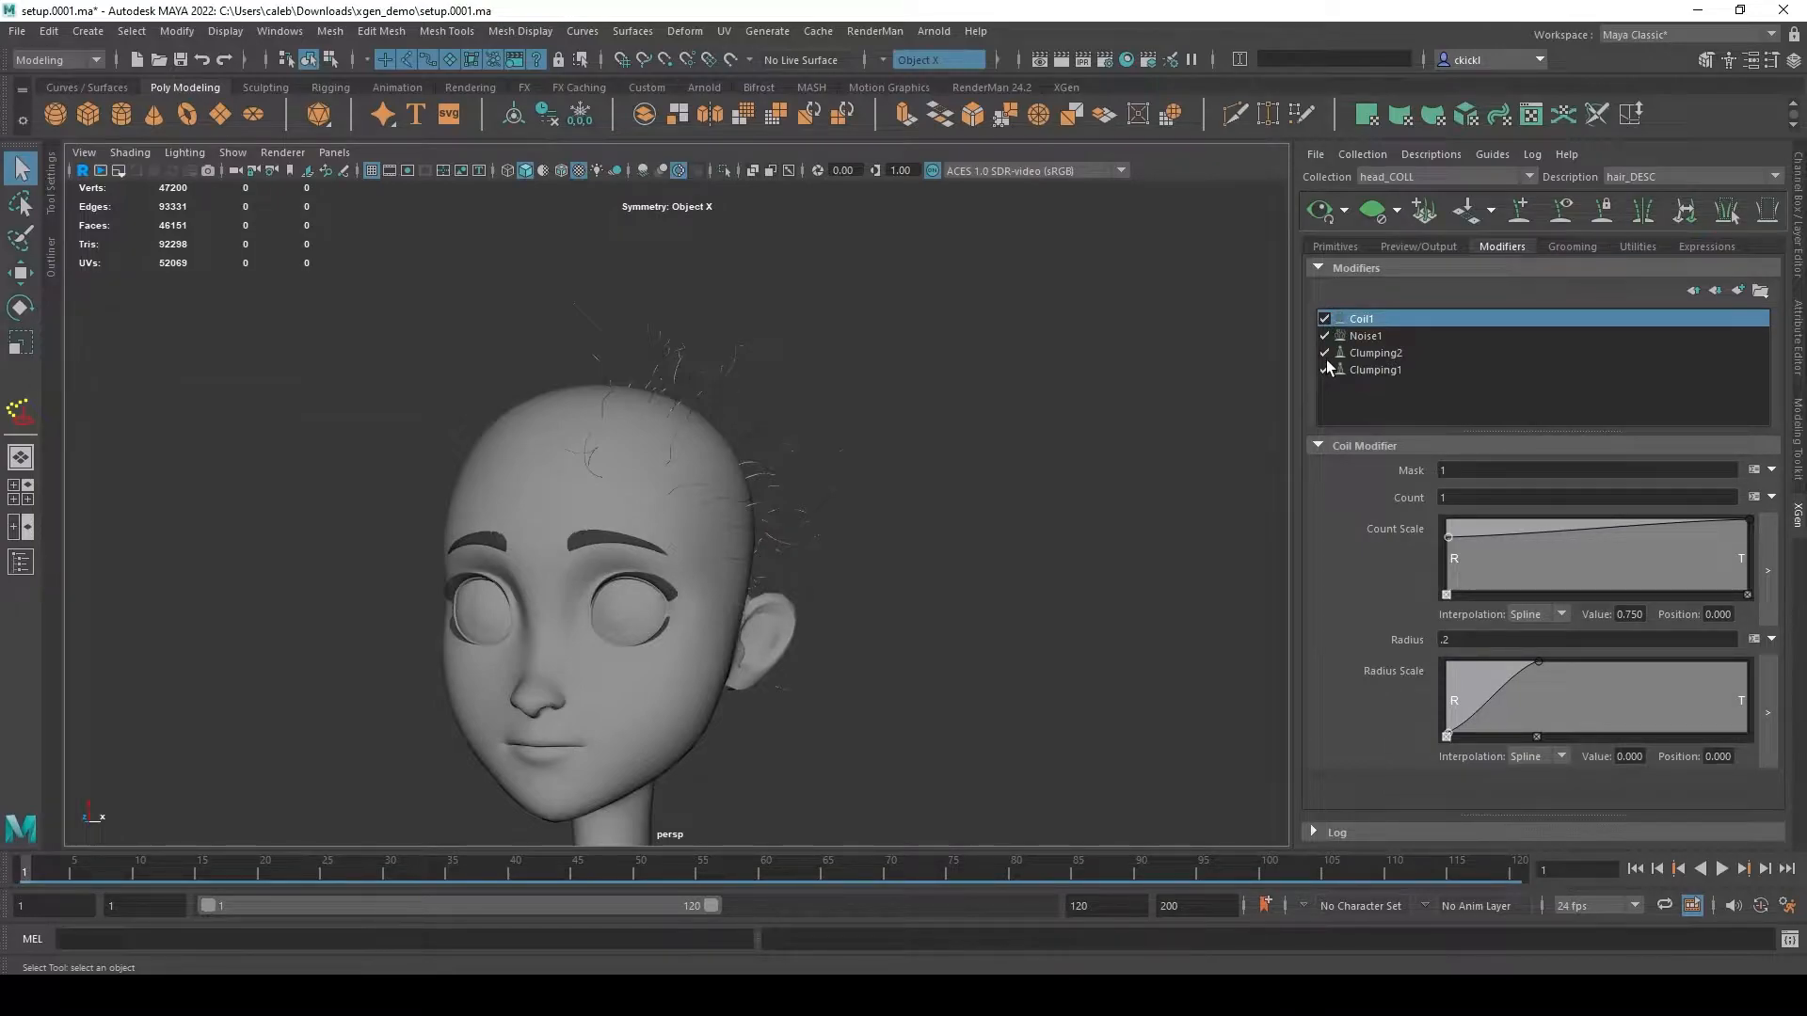
left_click_drag(1030, 480, 1121, 493, "alt")
left_click_drag(817, 590, 1086, 618, "alt")
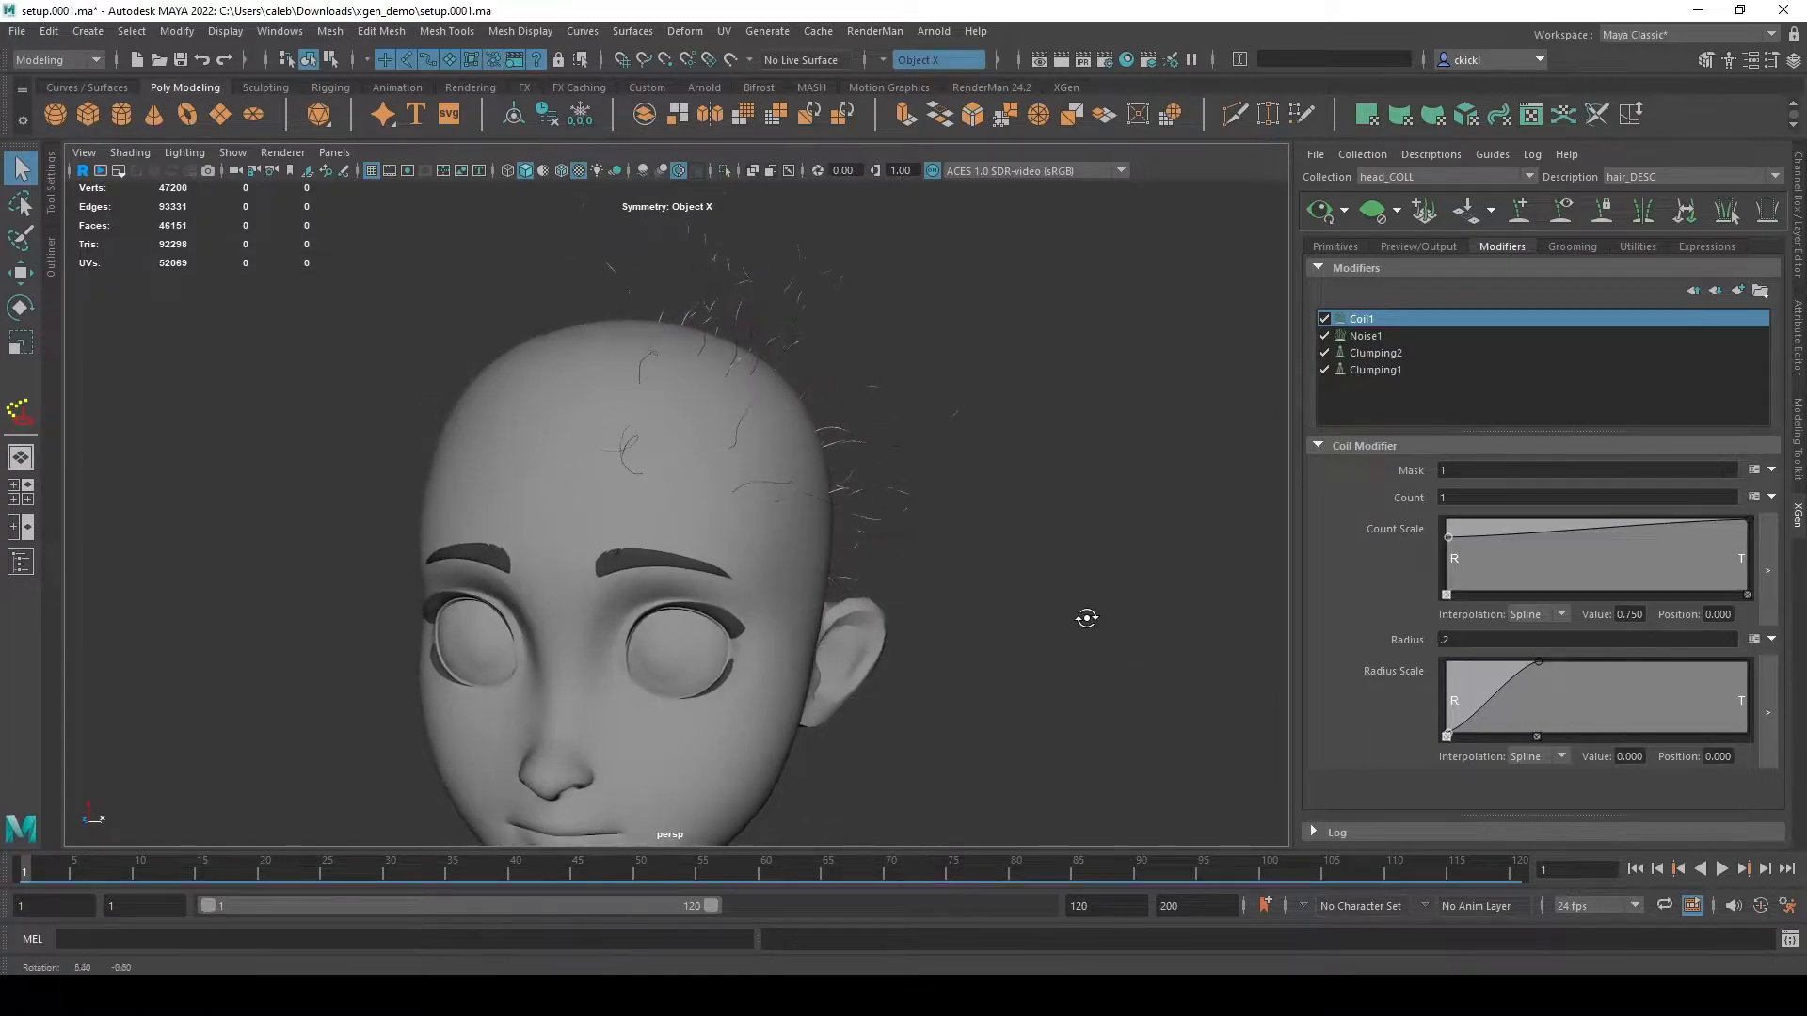
left_click(1769, 501)
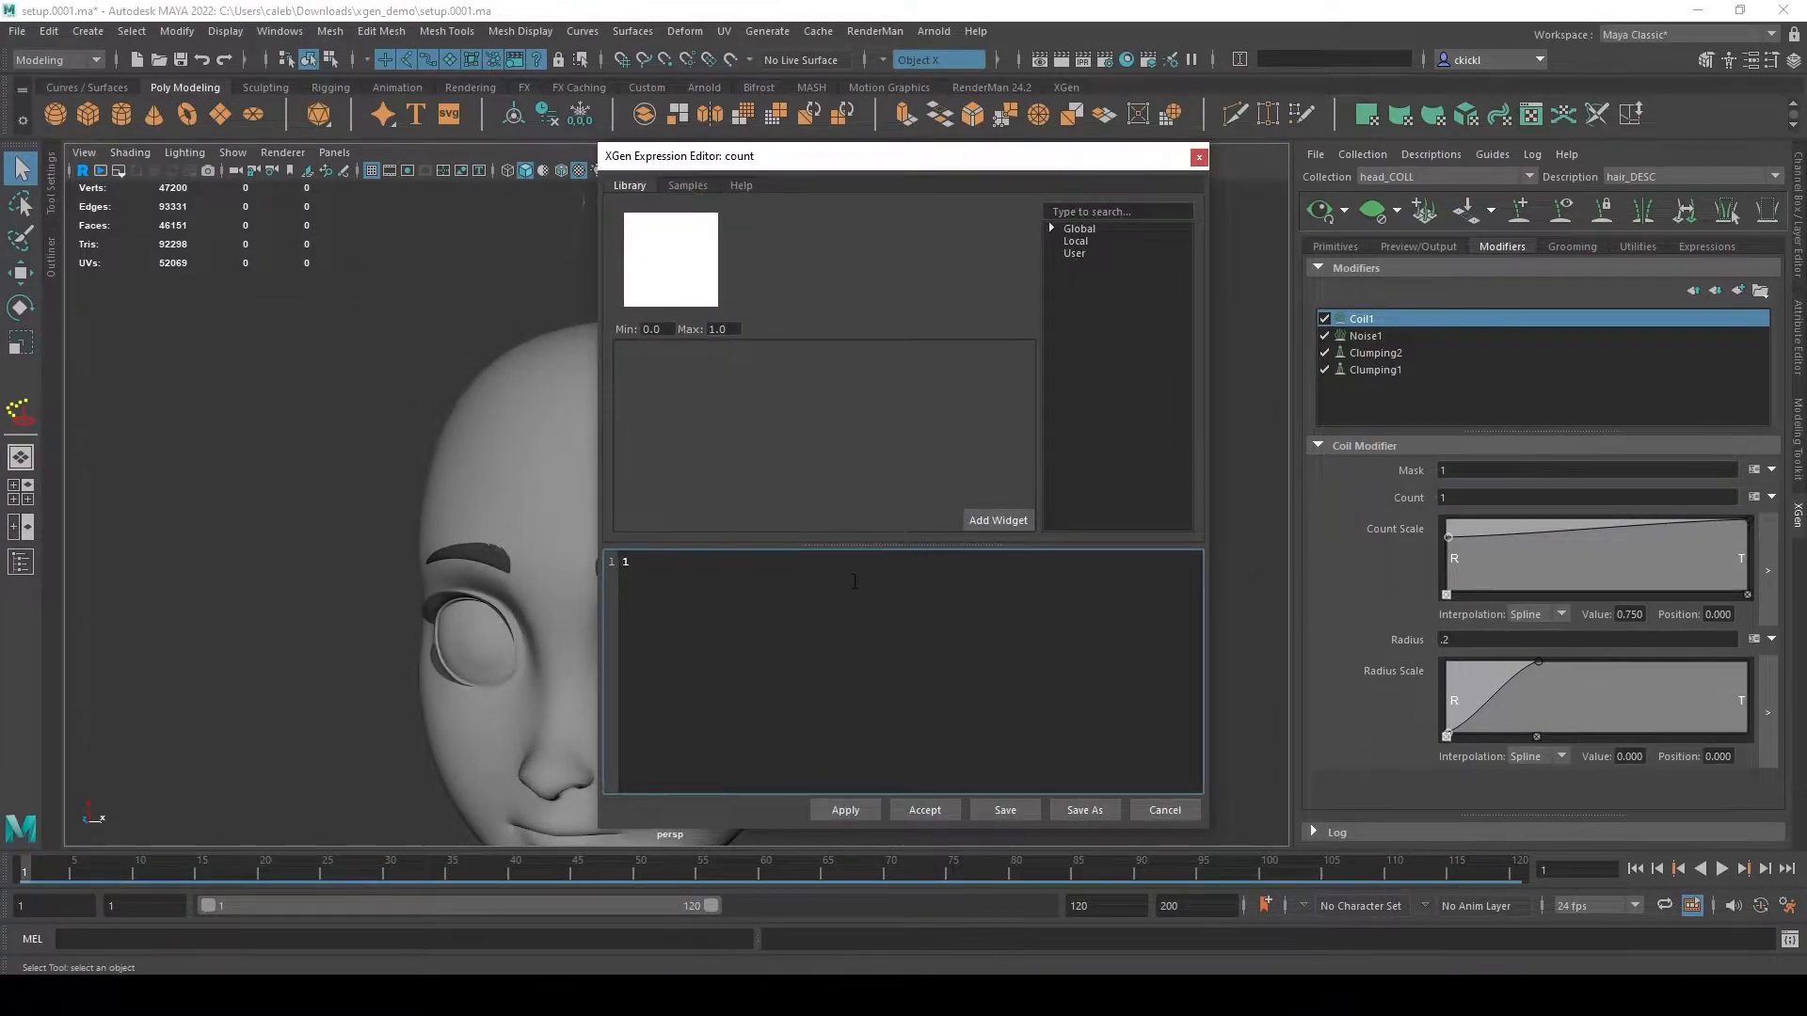
type("rand(")
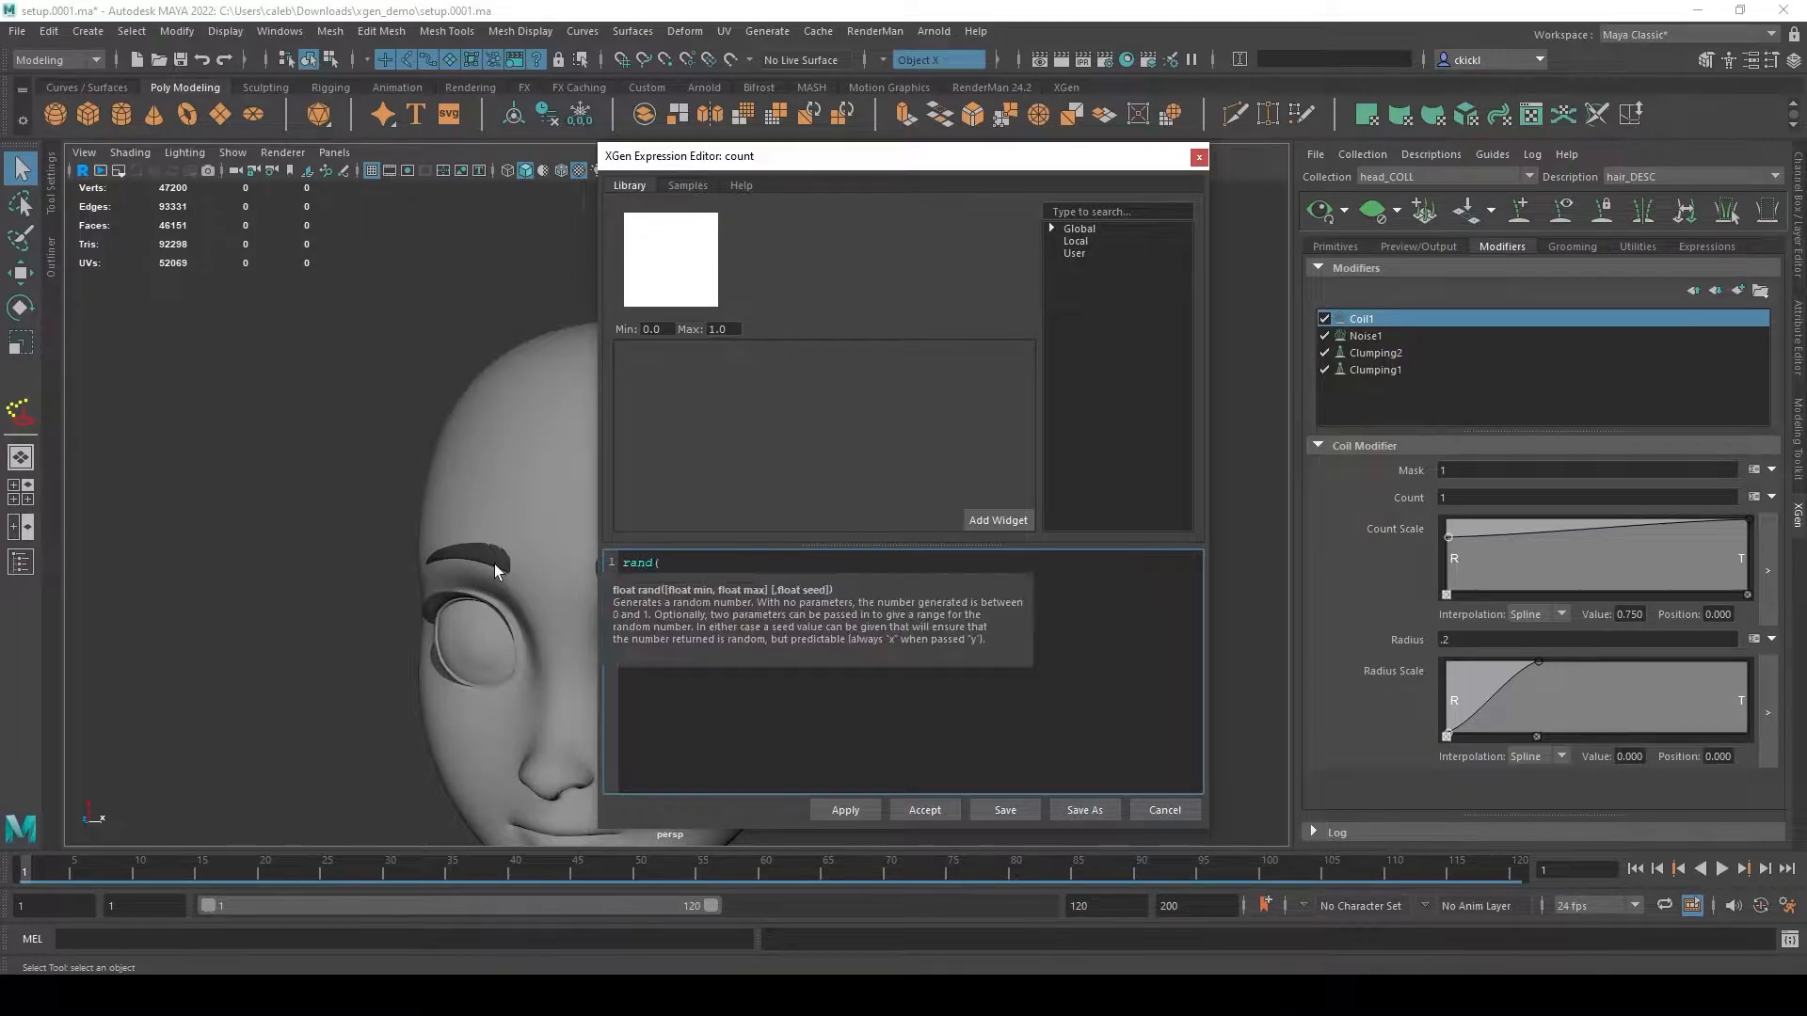
type("1,5)")
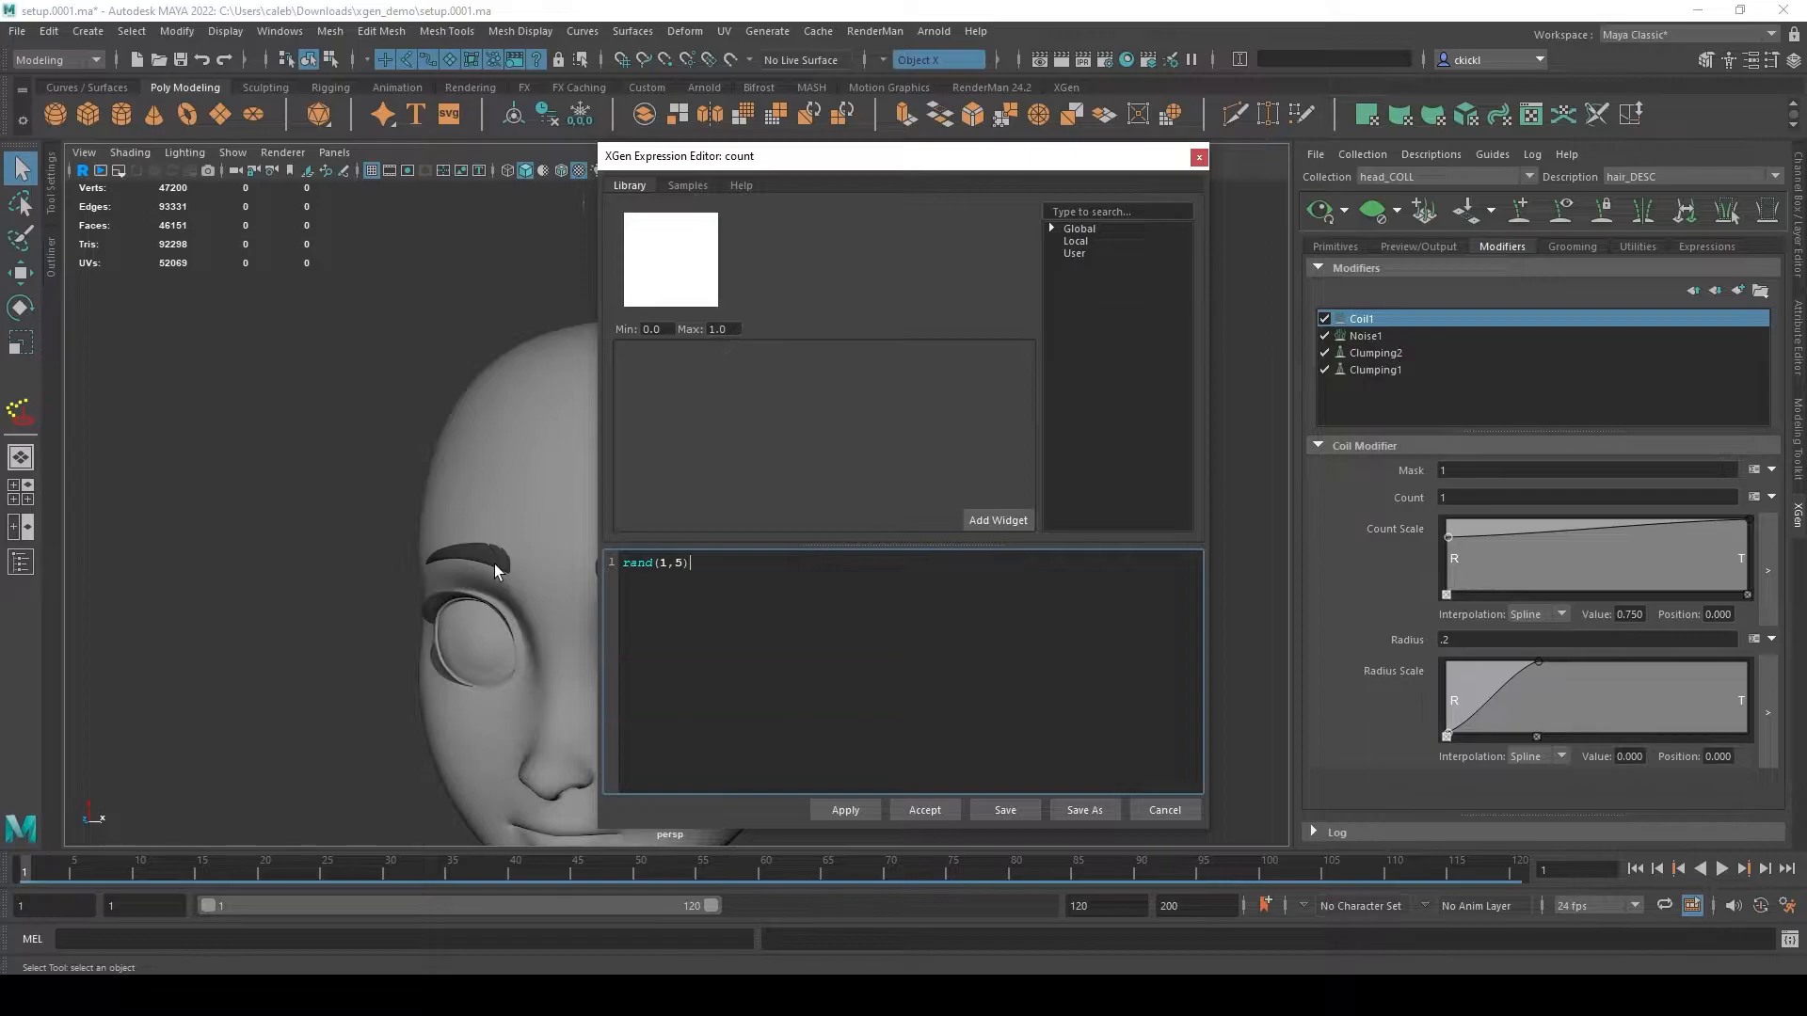
left_click(926, 810)
- Examine how the randomized coil counts vary between strands around the head and close up beside the forehead
left_click_drag(1100, 672, 1142, 643, "alt")
left_click_drag(516, 403, 978, 437, "alt")
left_click_drag(1064, 397, 753, 375, "alt")
left_click_drag(1183, 592, 1247, 560, "alt")
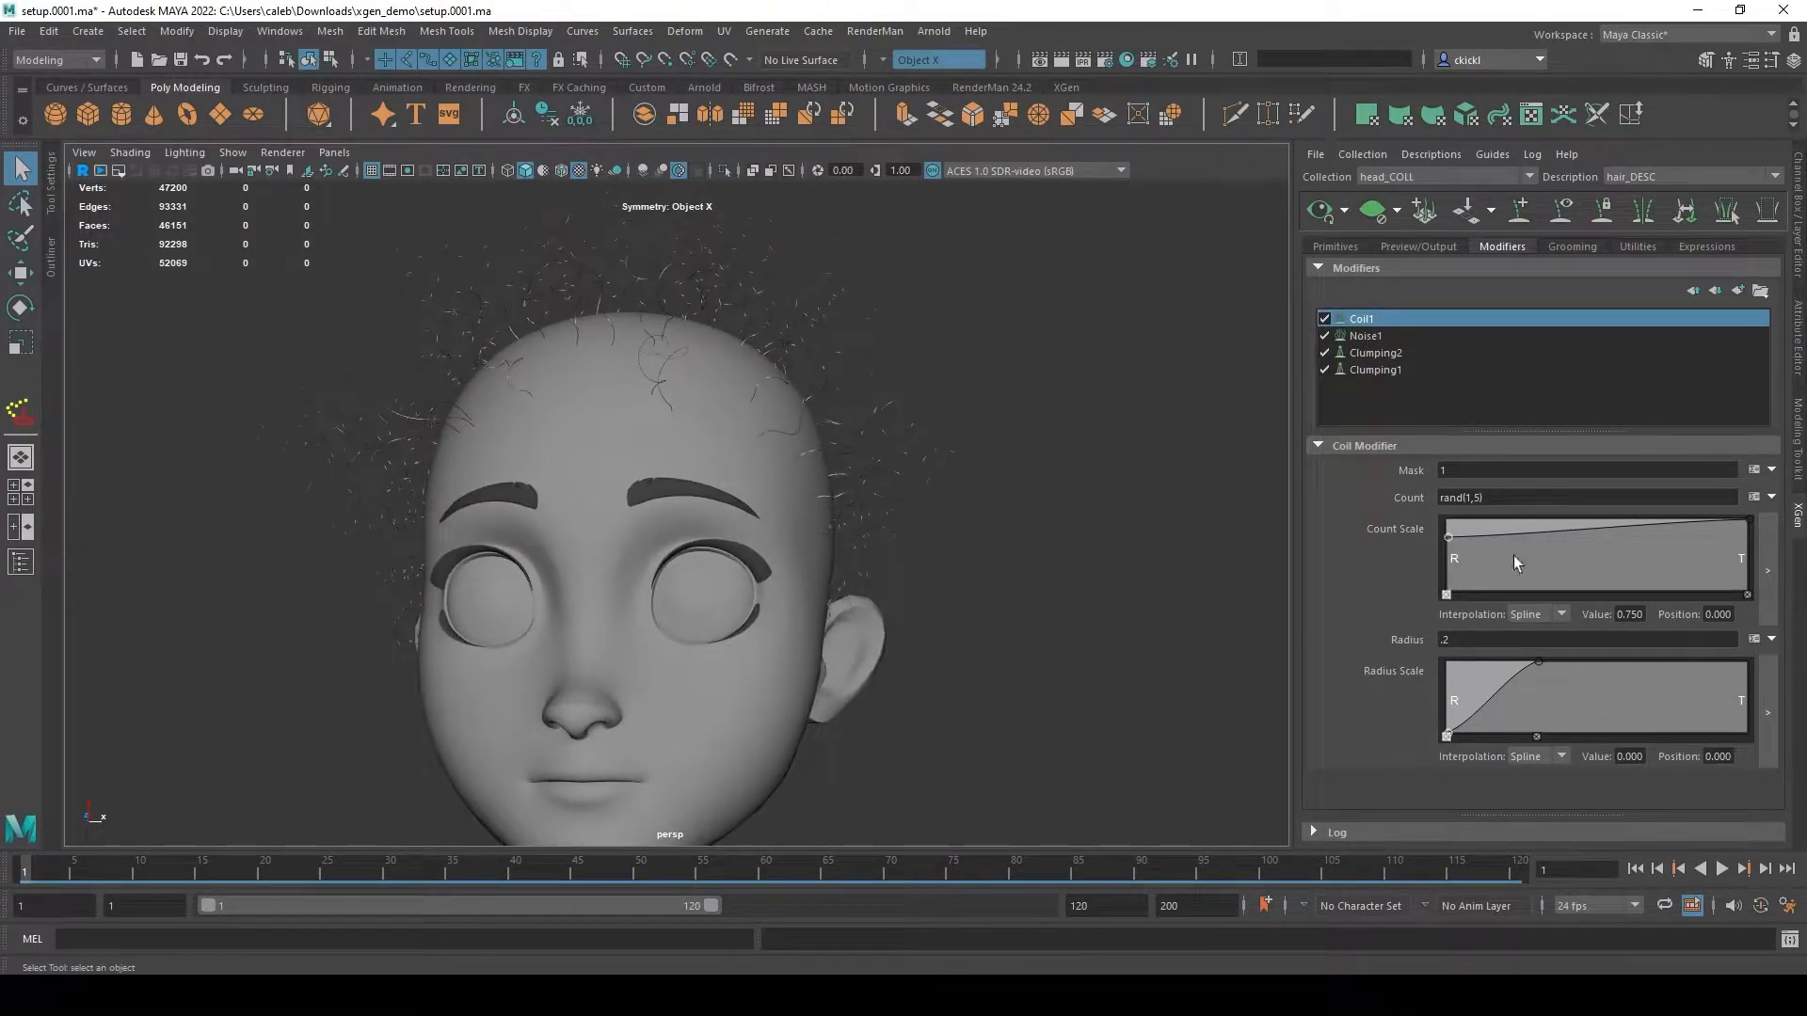
right_click_drag(1029, 617, 1188, 670, "alt")
middle_click_drag(1188, 670, 992, 739, "alt")
right_click_drag(992, 740, 1124, 748, "alt")
left_click_drag(1049, 736, 844, 619, "alt")
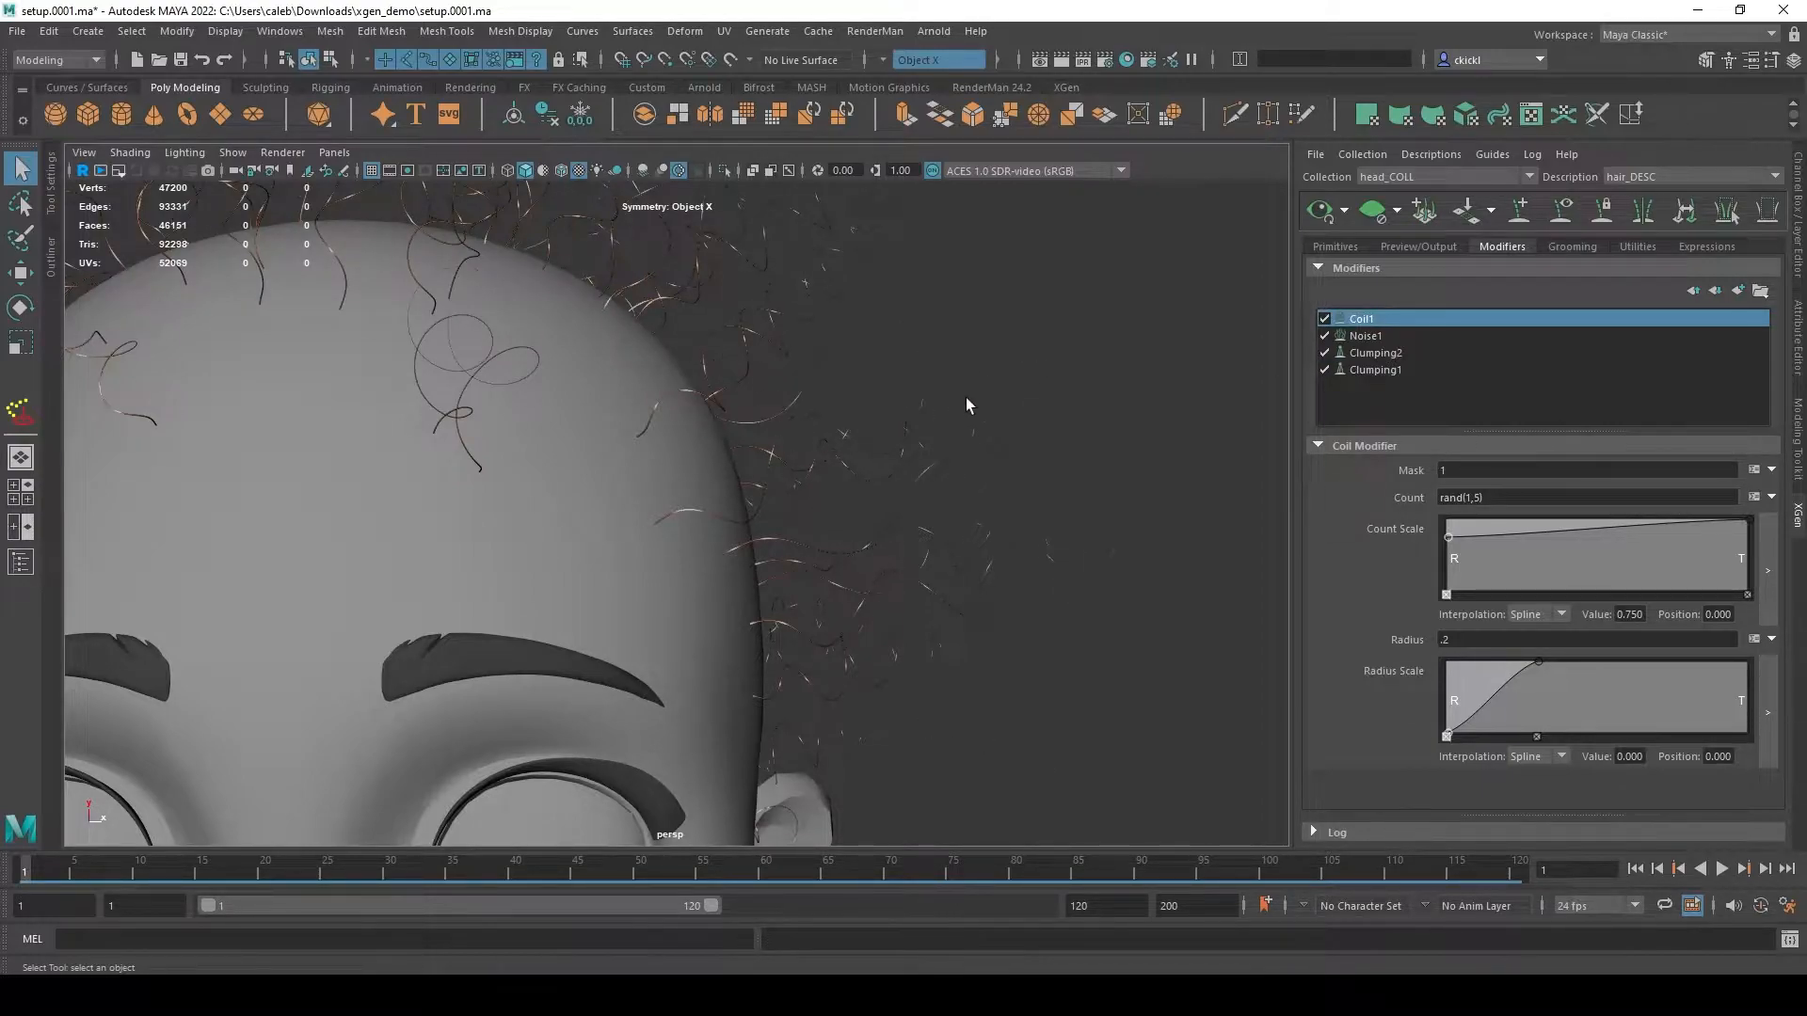
- Try a coil radius of 1 and reduce the radius to 0.1
left_click_drag(1504, 642, 1249, 637)
type("1")
key("Return")
left_click_drag(1495, 641, 1342, 634)
type(".1")
key("Return")
- Replace the coil count expression with a fixed count of 5
scroll(1149, 653, "down", 8)
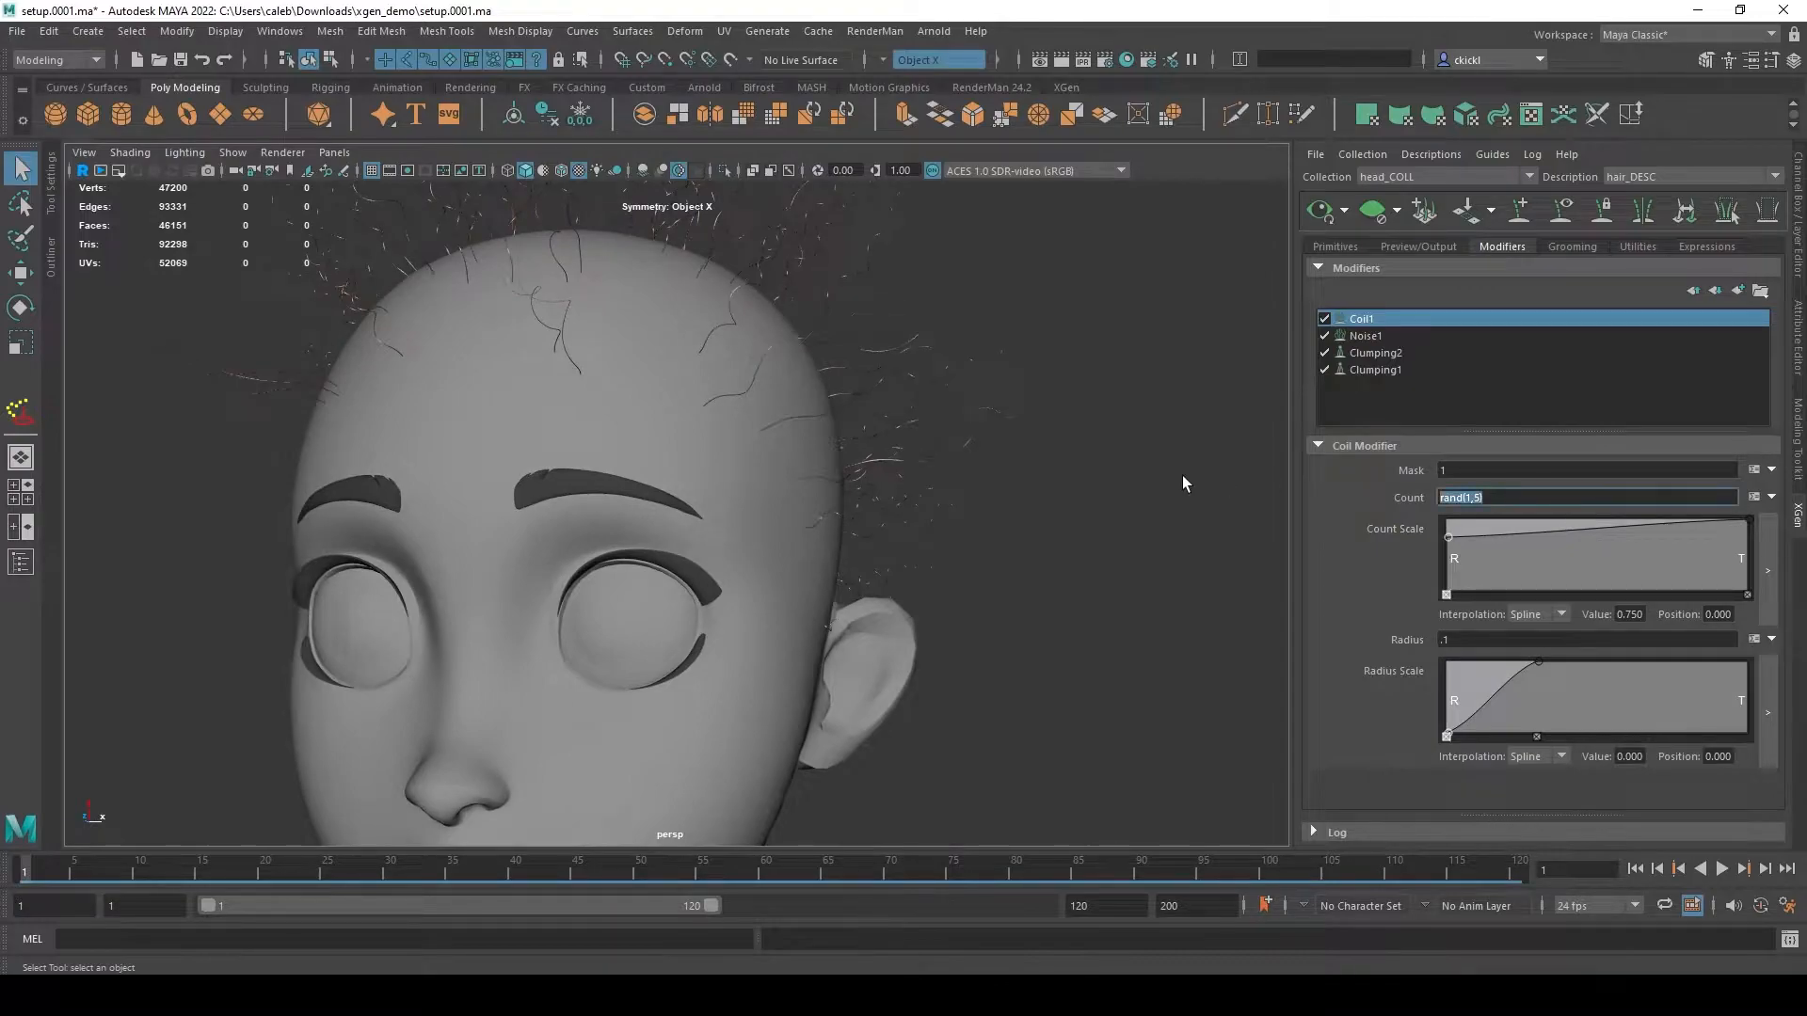
left_click_drag(1182, 476, 989, 556, "alt")
middle_click_drag(988, 556, 717, 663, "alt")
right_click_drag(718, 663, 732, 686, "alt")
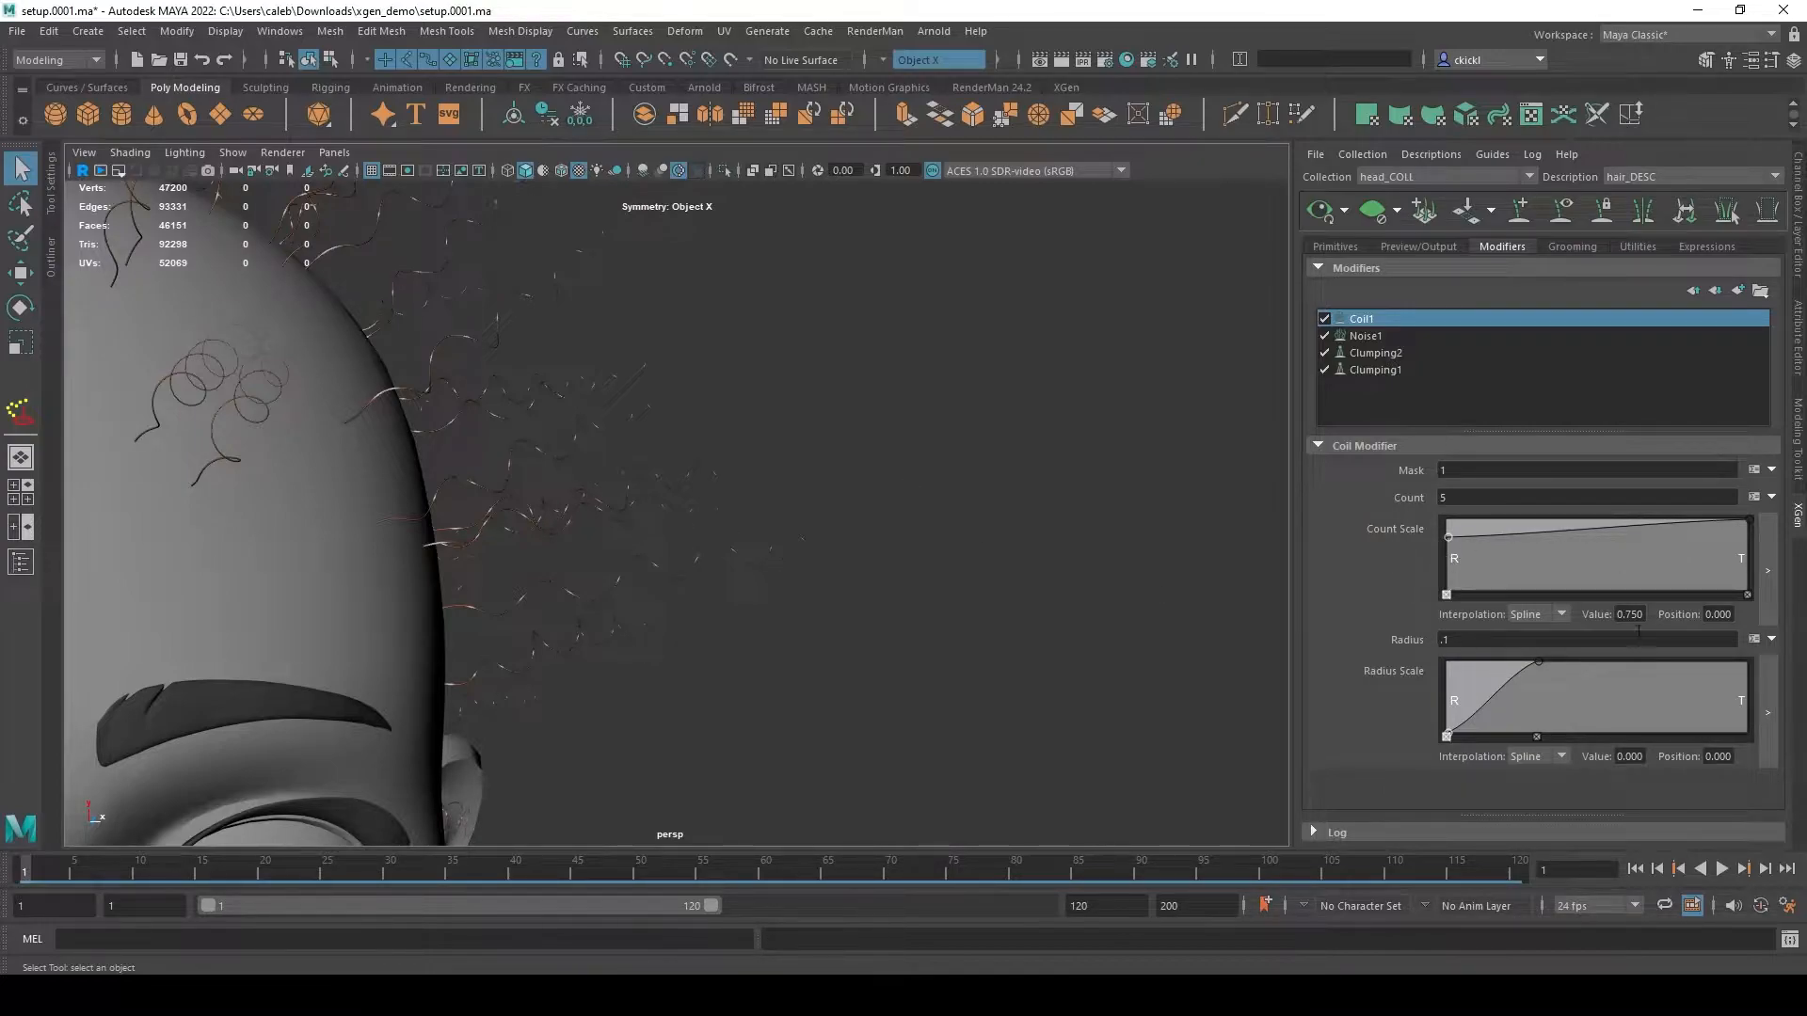
- Lower the root point of the coil's Count Scale ramp to value 0 at position 0
left_click_drag(1450, 541, 1449, 593)
left_click_drag(1059, 576, 1146, 624, "alt")
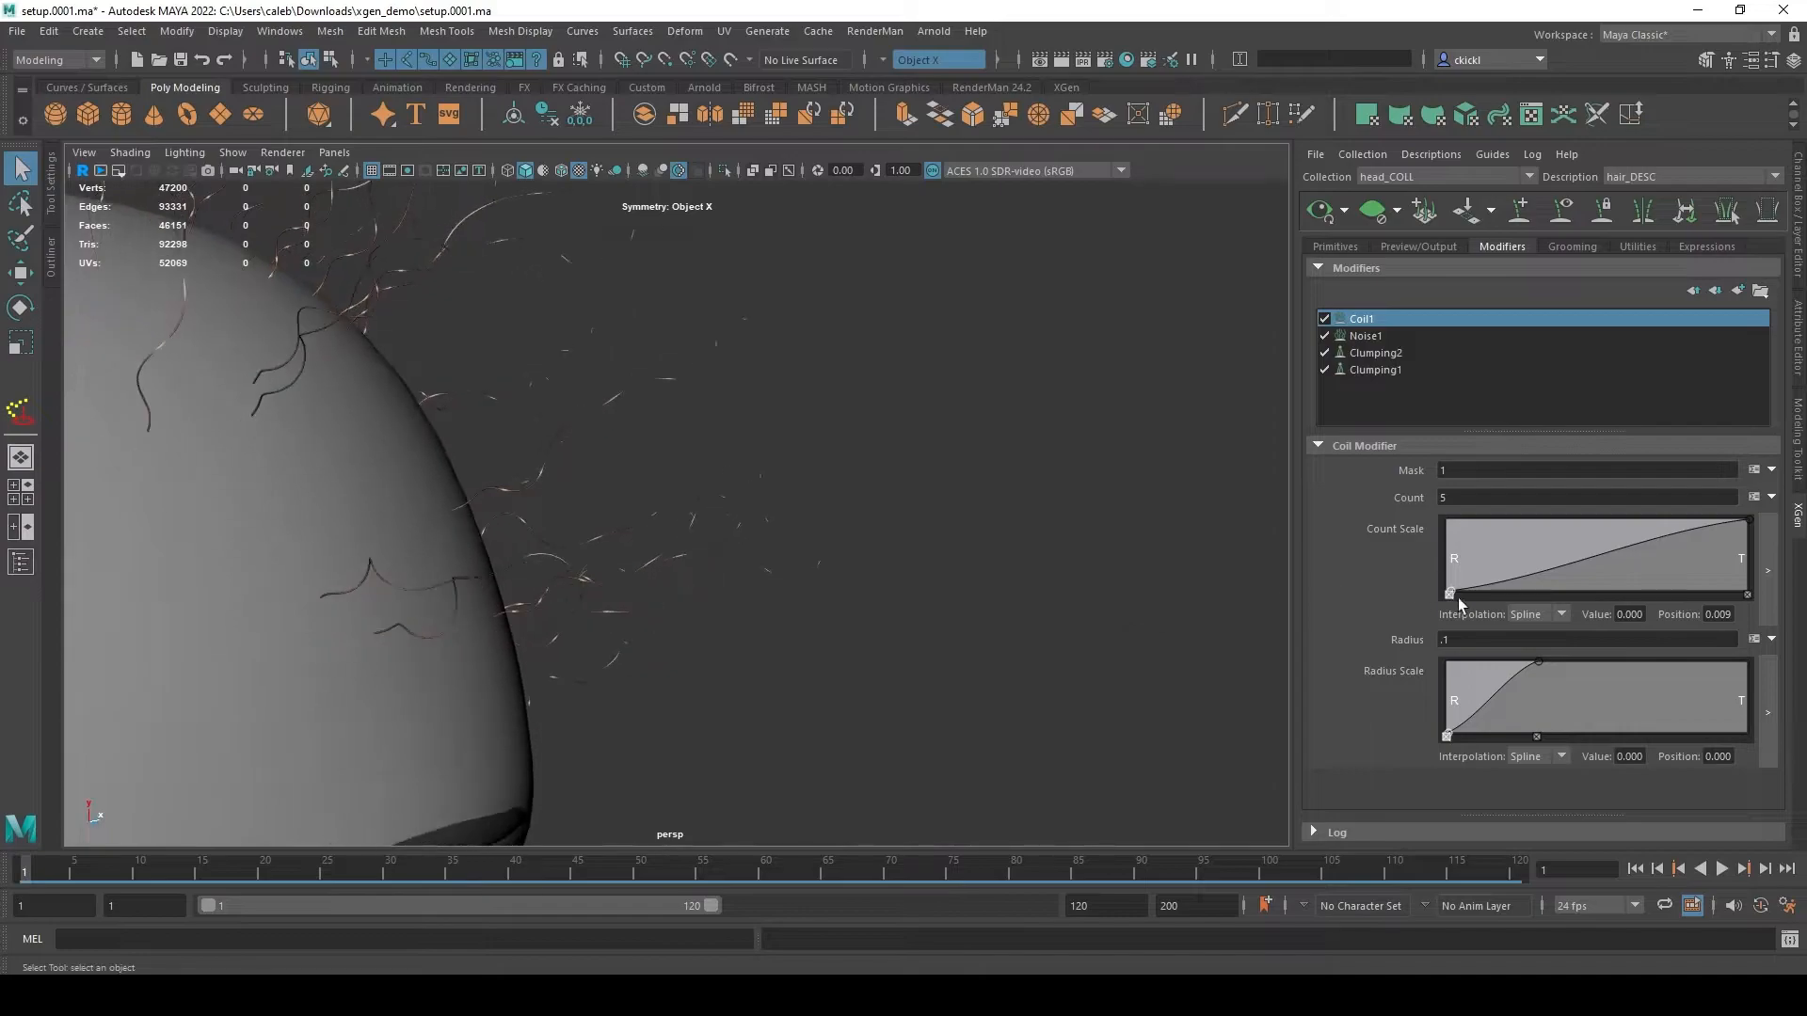
left_click(1451, 595)
left_click_drag(1448, 520, 1405, 621)
left_click_drag(980, 613, 1017, 581, "alt")
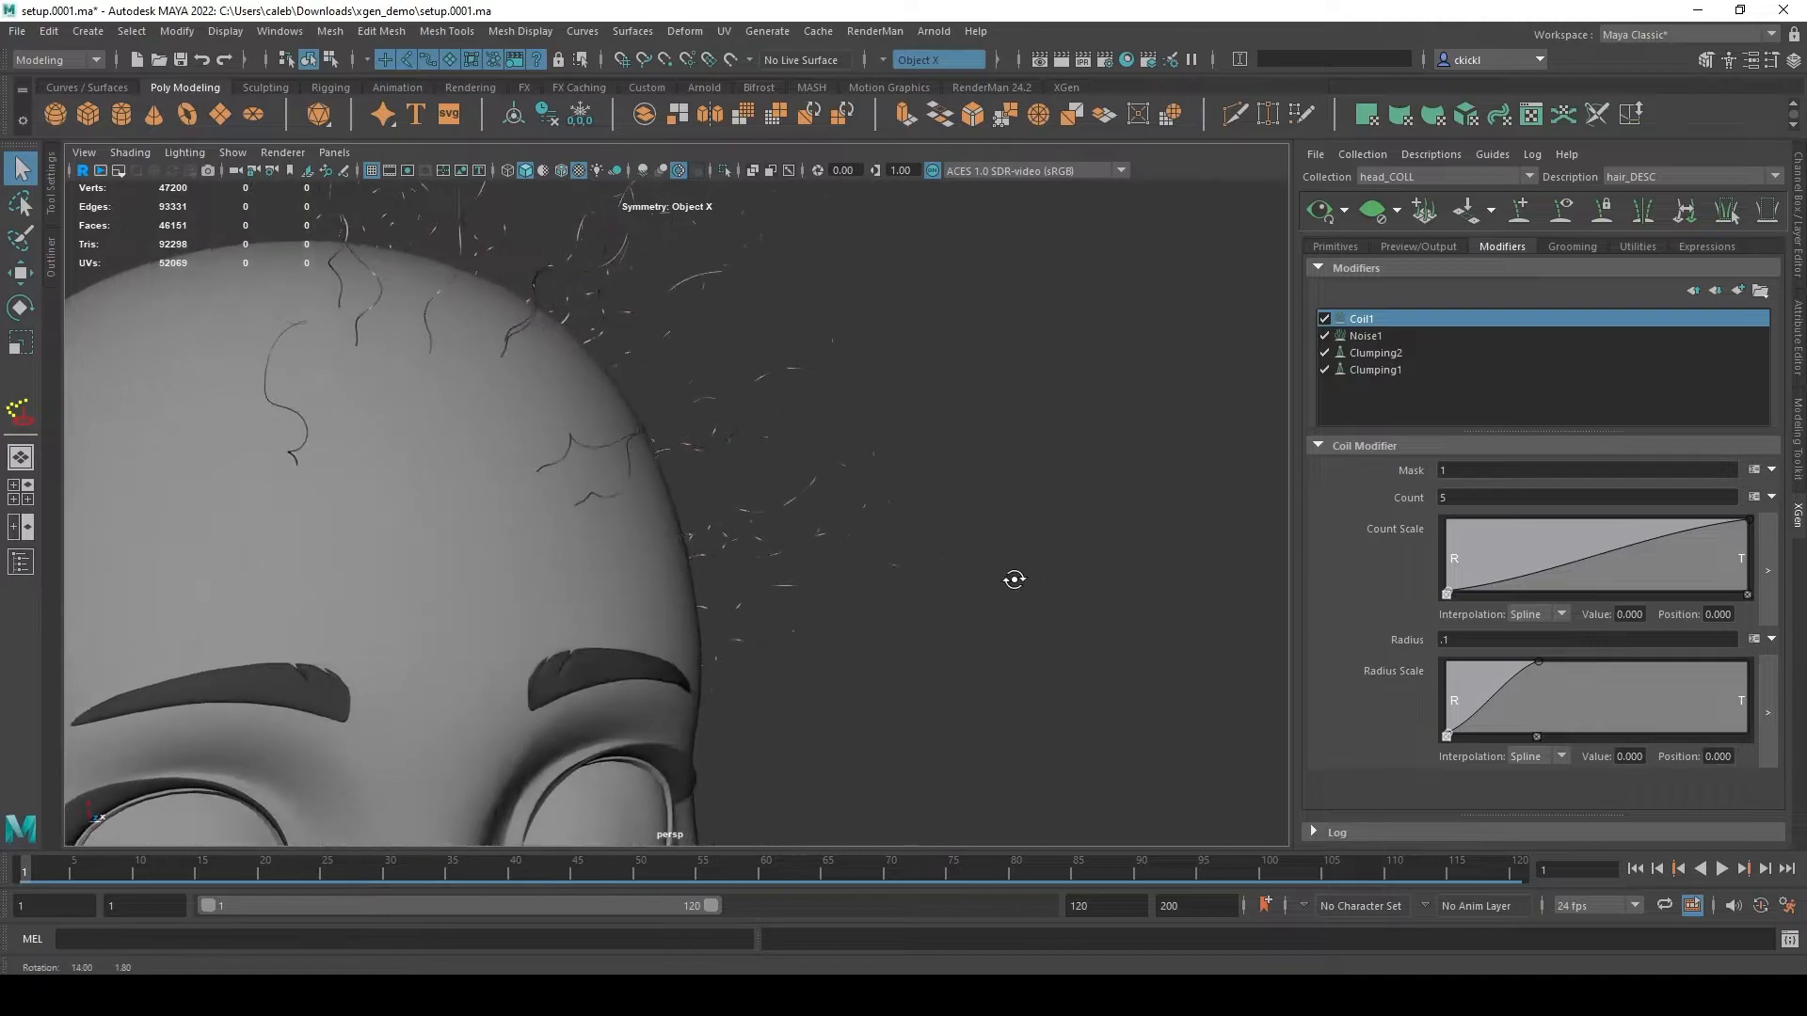
- Raise the Count Scale ramp's root slightly and add a middle point at value 0.605, position 0.444
right_click_drag(1077, 612, 1156, 657, "alt")
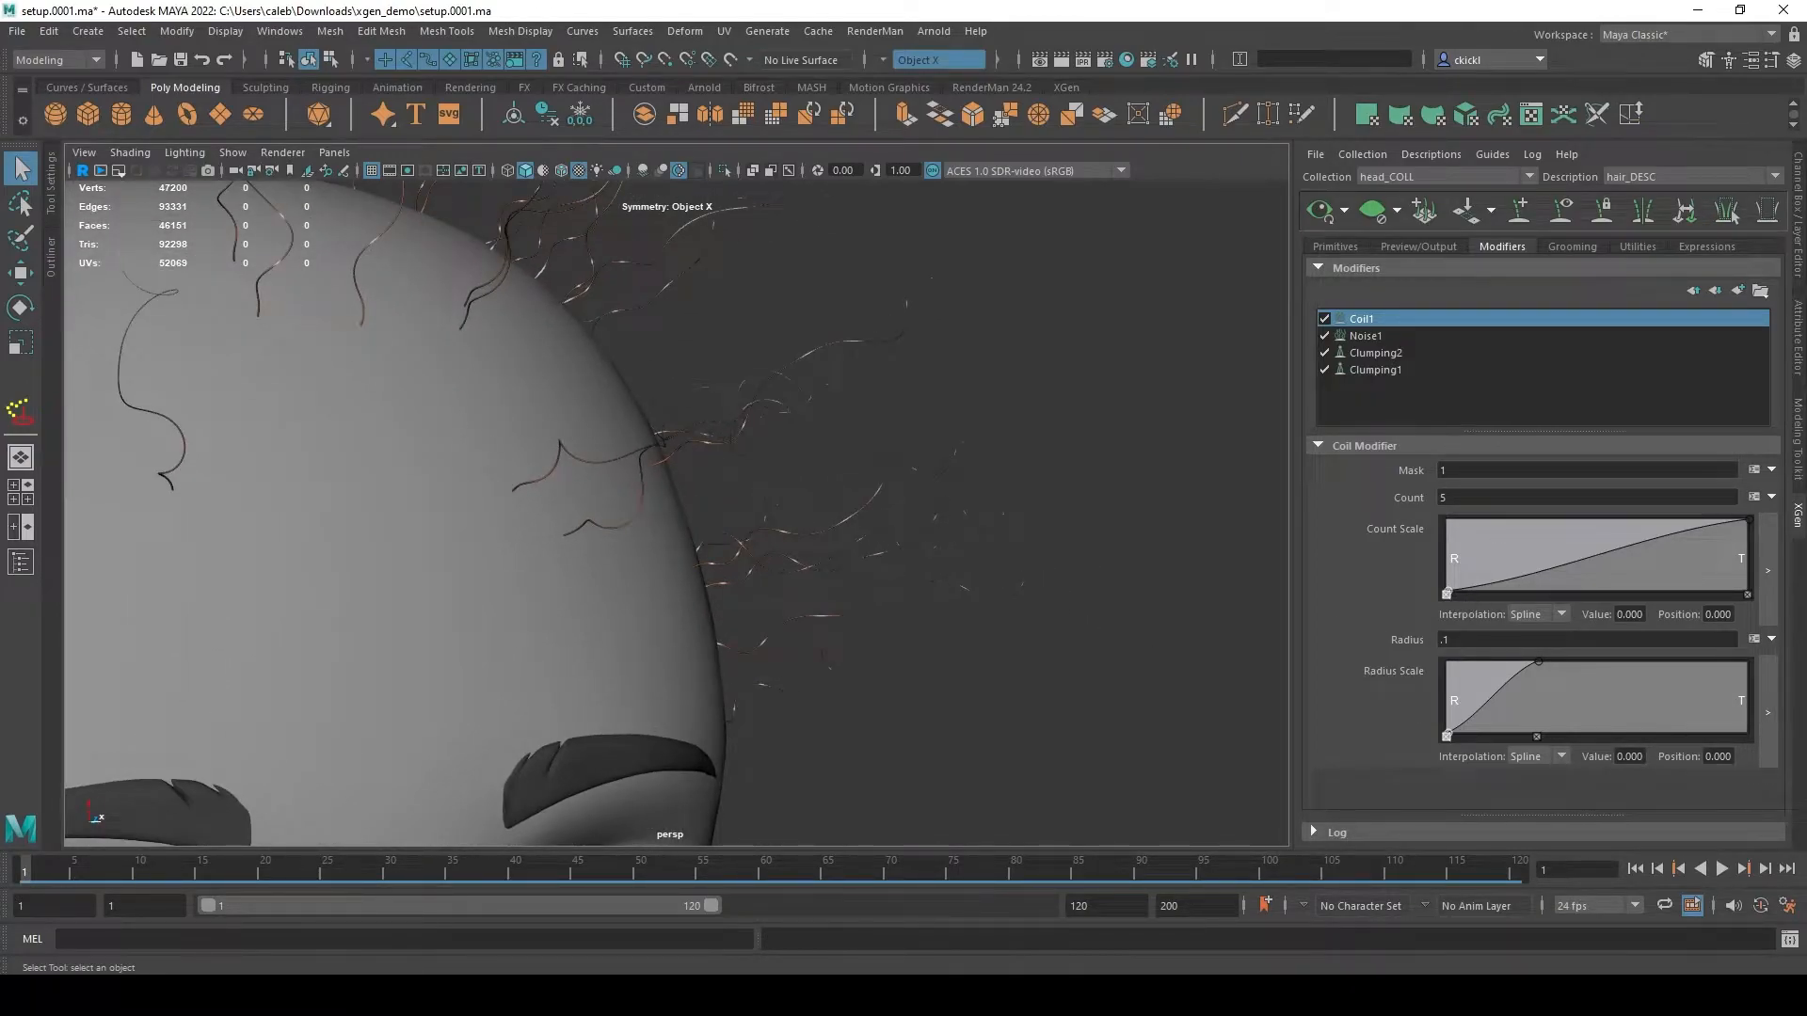
left_click(1547, 540)
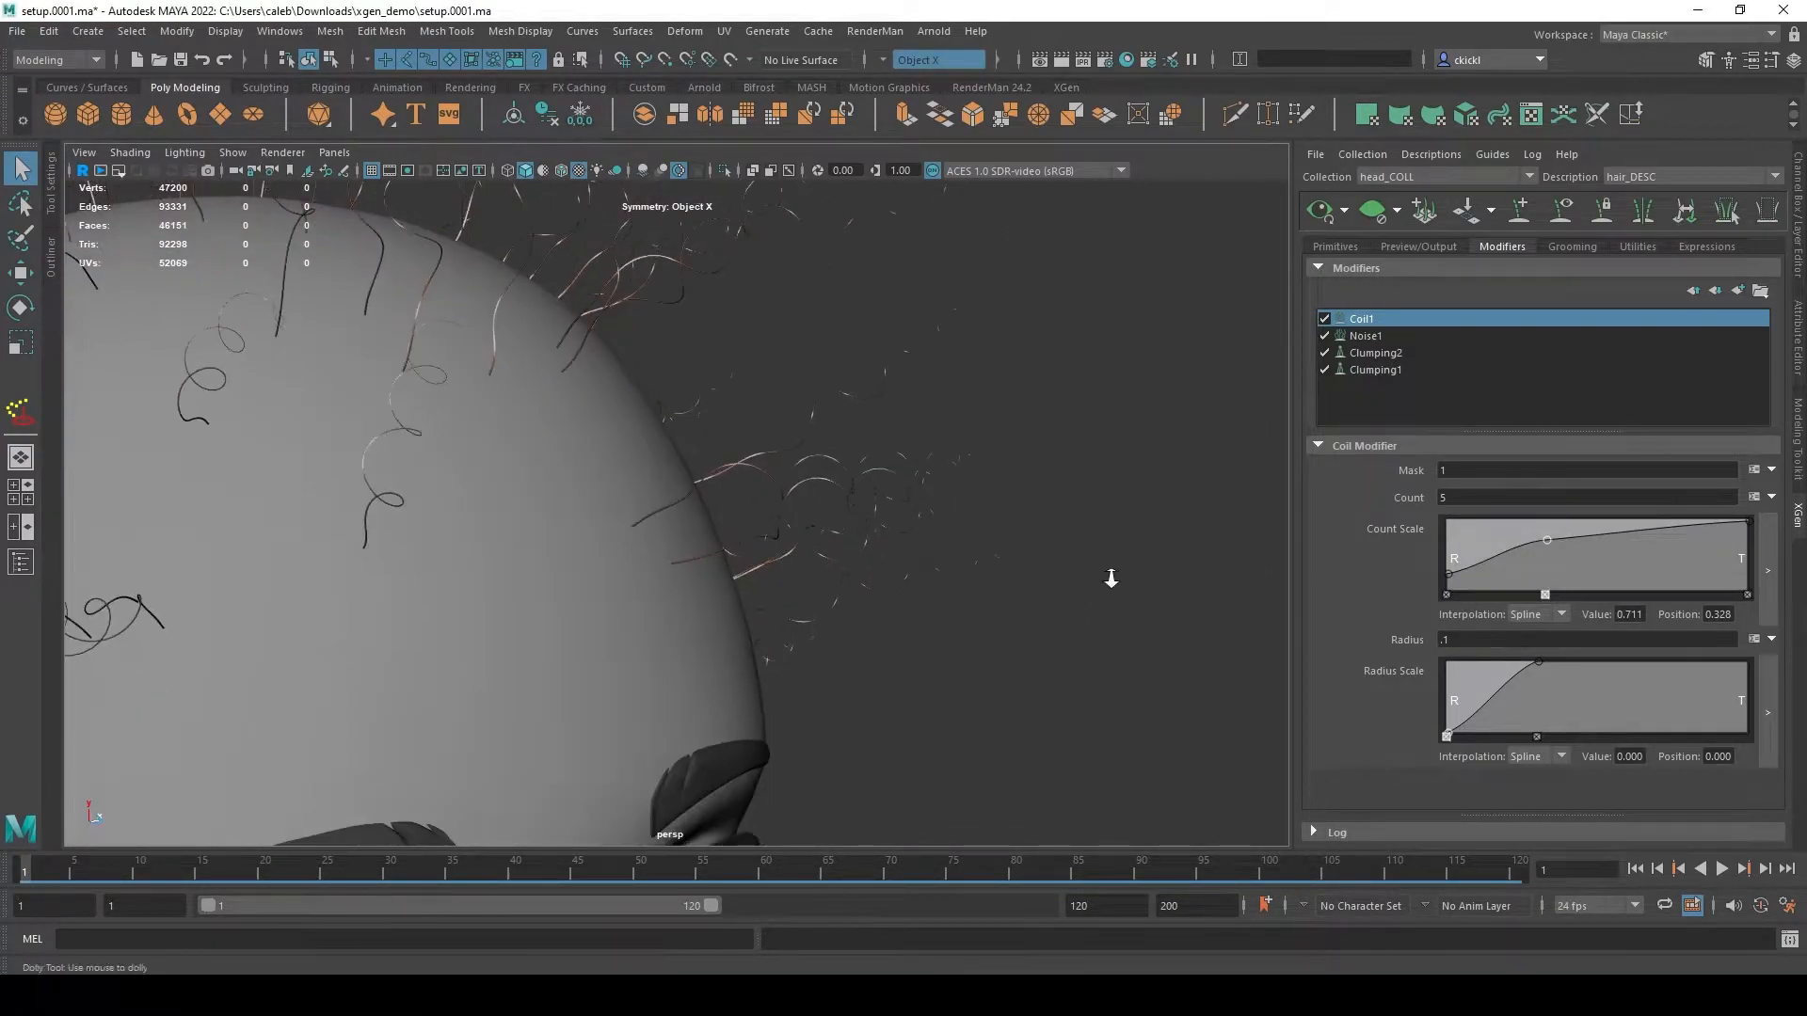
left_click_drag(1547, 540, 1582, 548)
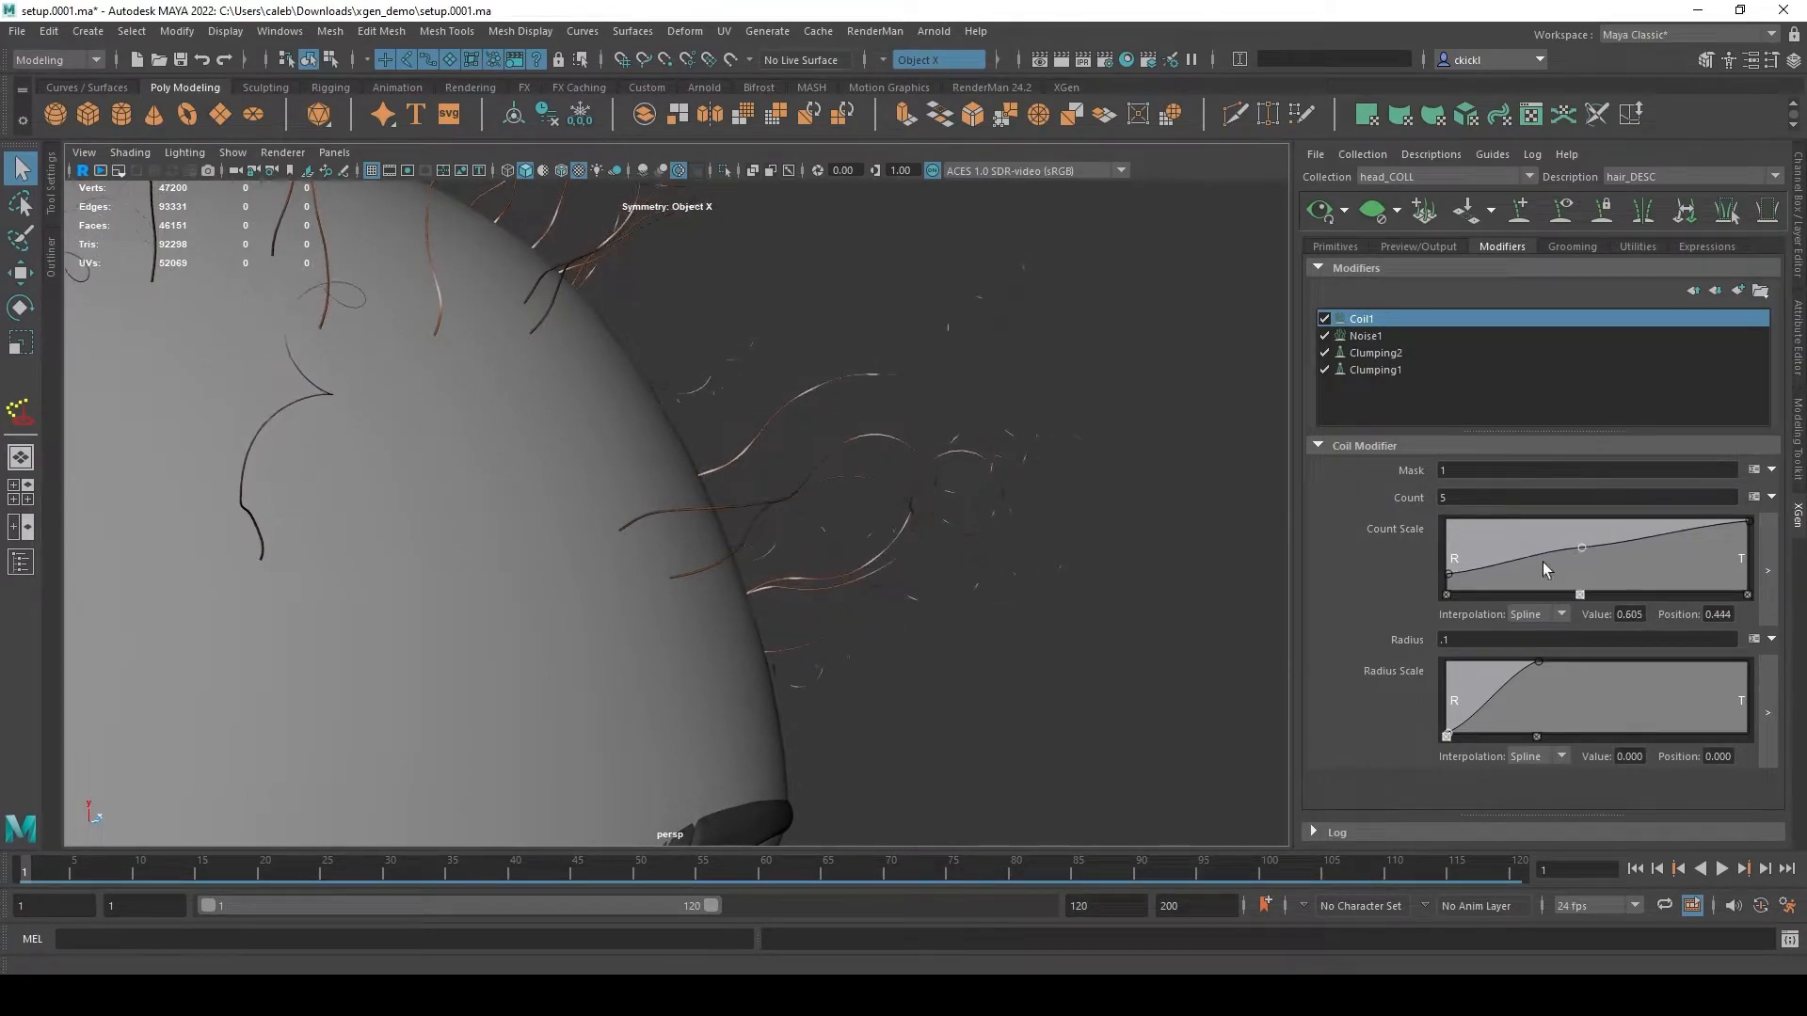
left_click_drag(699, 471, 682, 506, "alt")
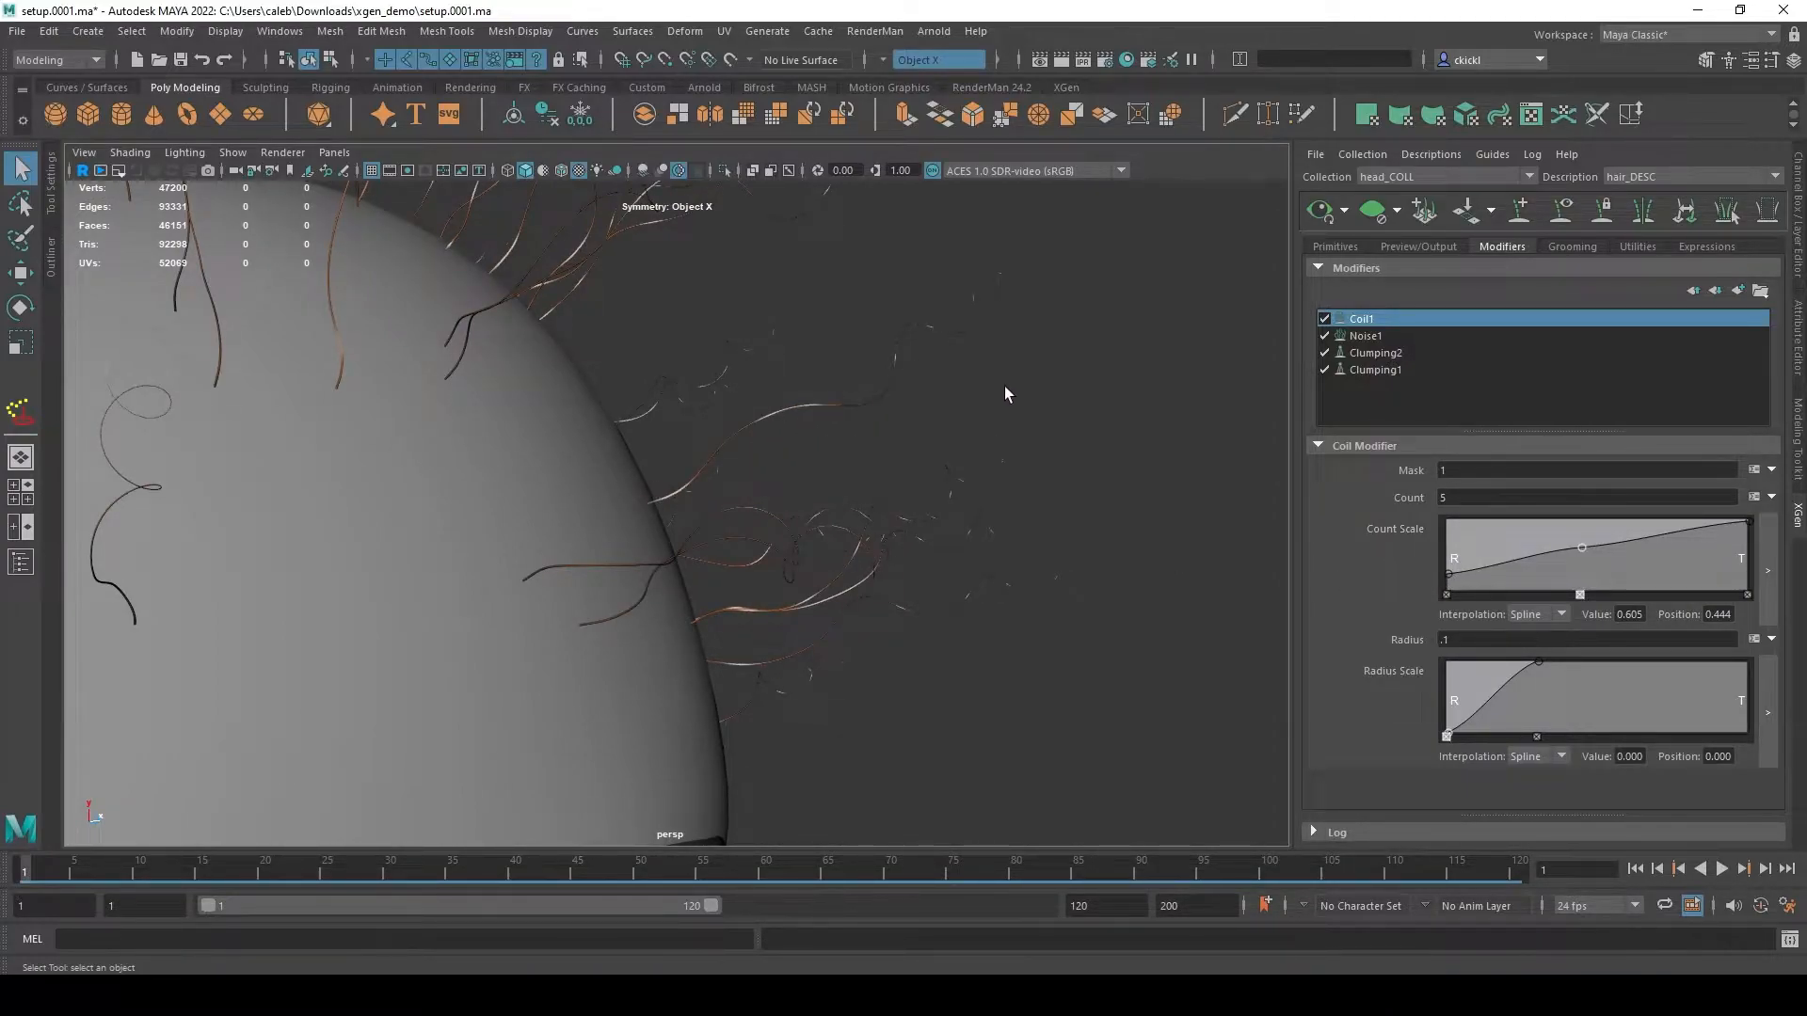
- Remove the middle point from the coil's Count Scale ramp and lower its root point to value 0
left_click_drag(1009, 392, 1097, 455, "alt")
left_click(1441, 497)
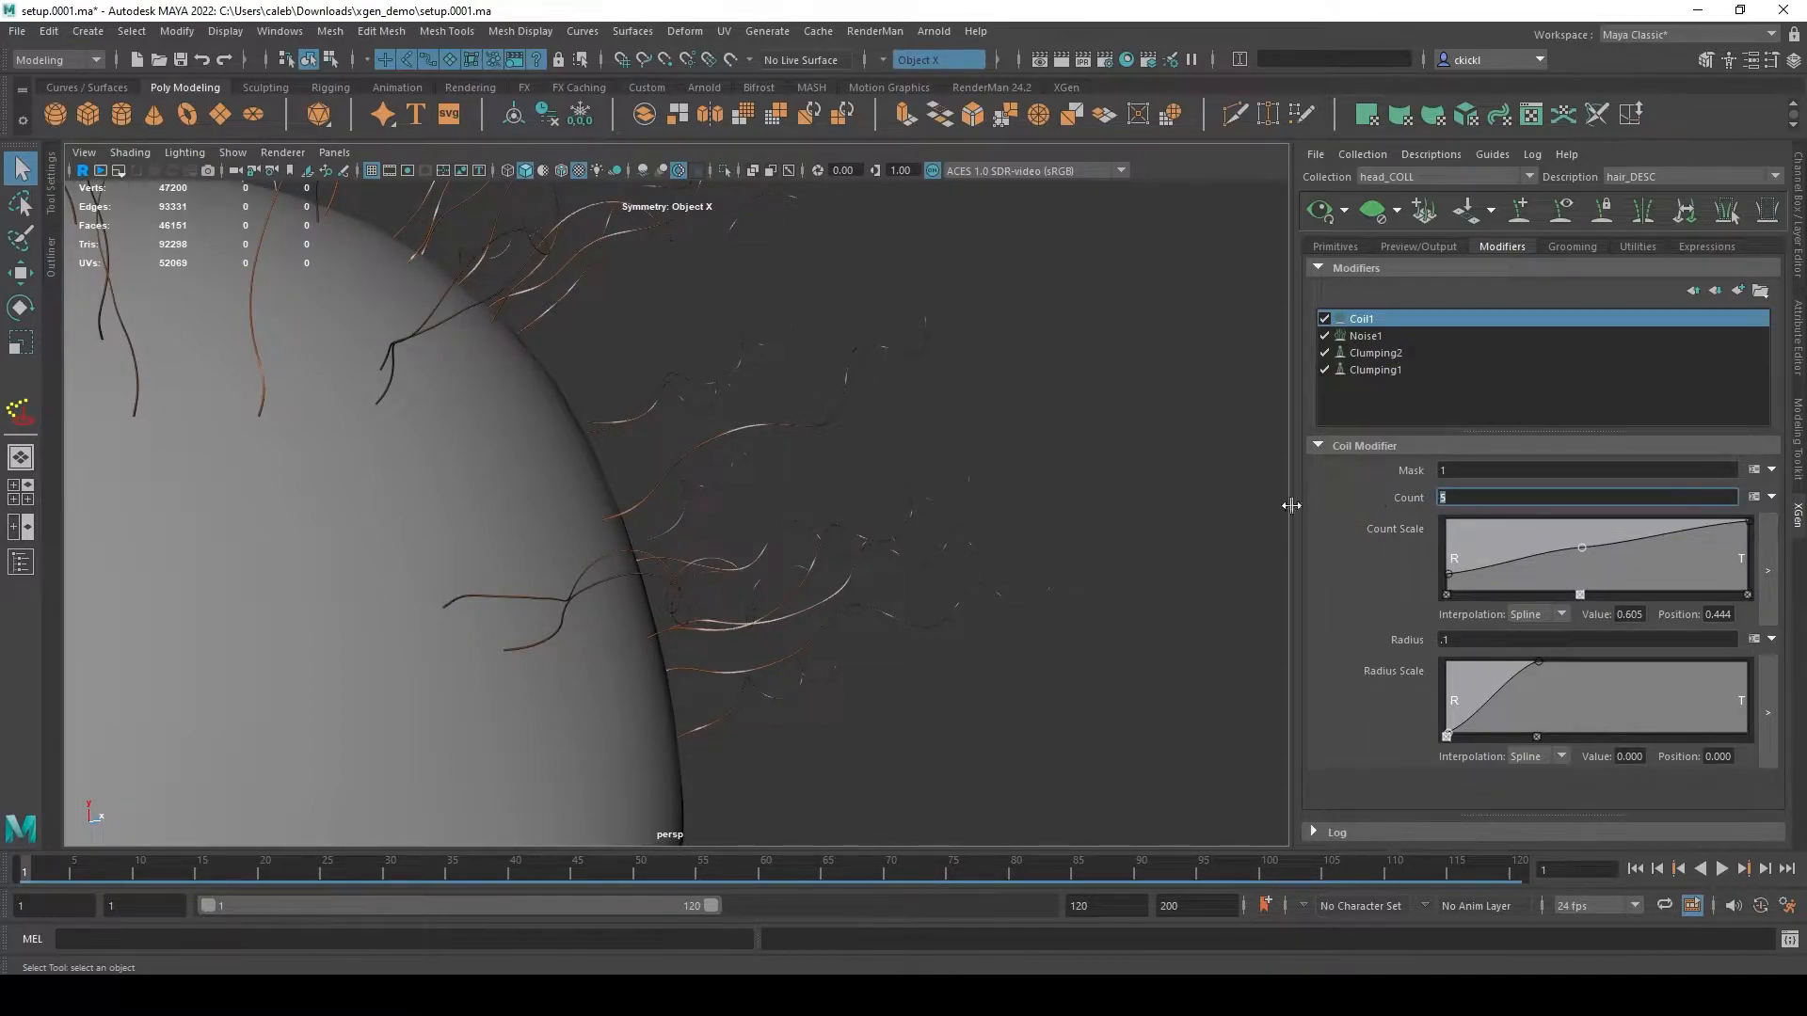
left_click(1747, 520)
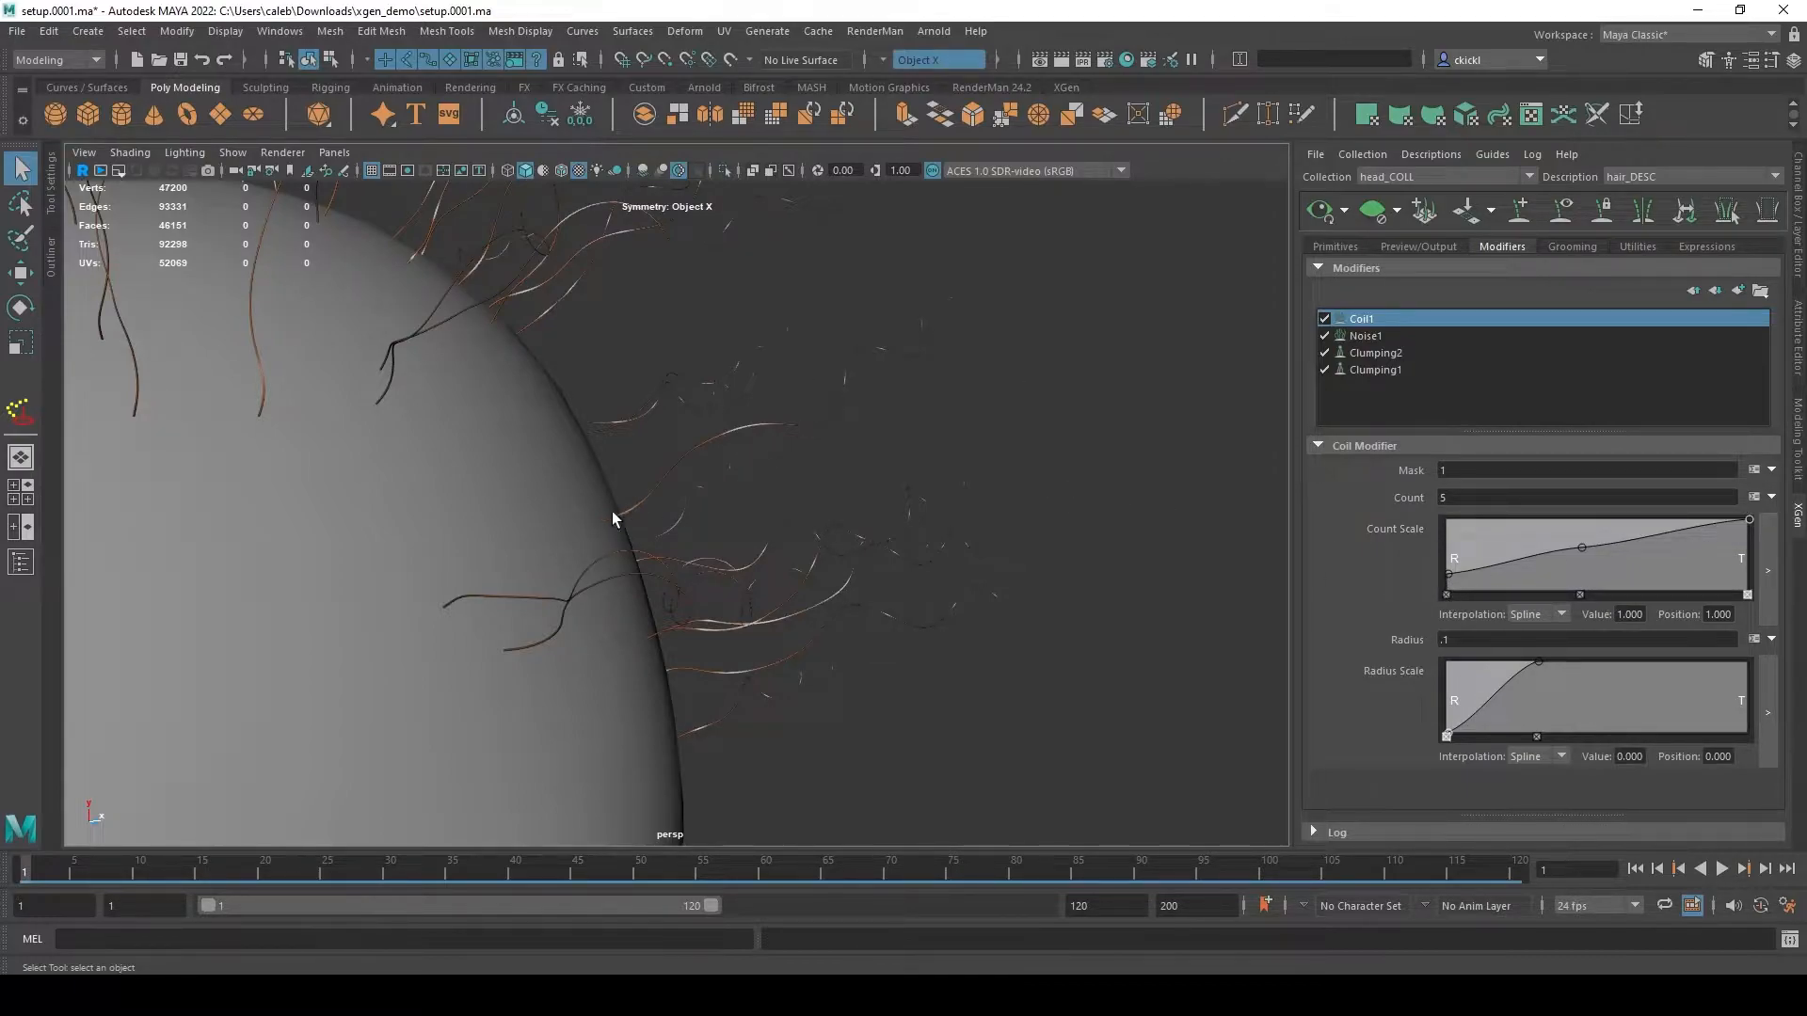
left_click(1579, 595)
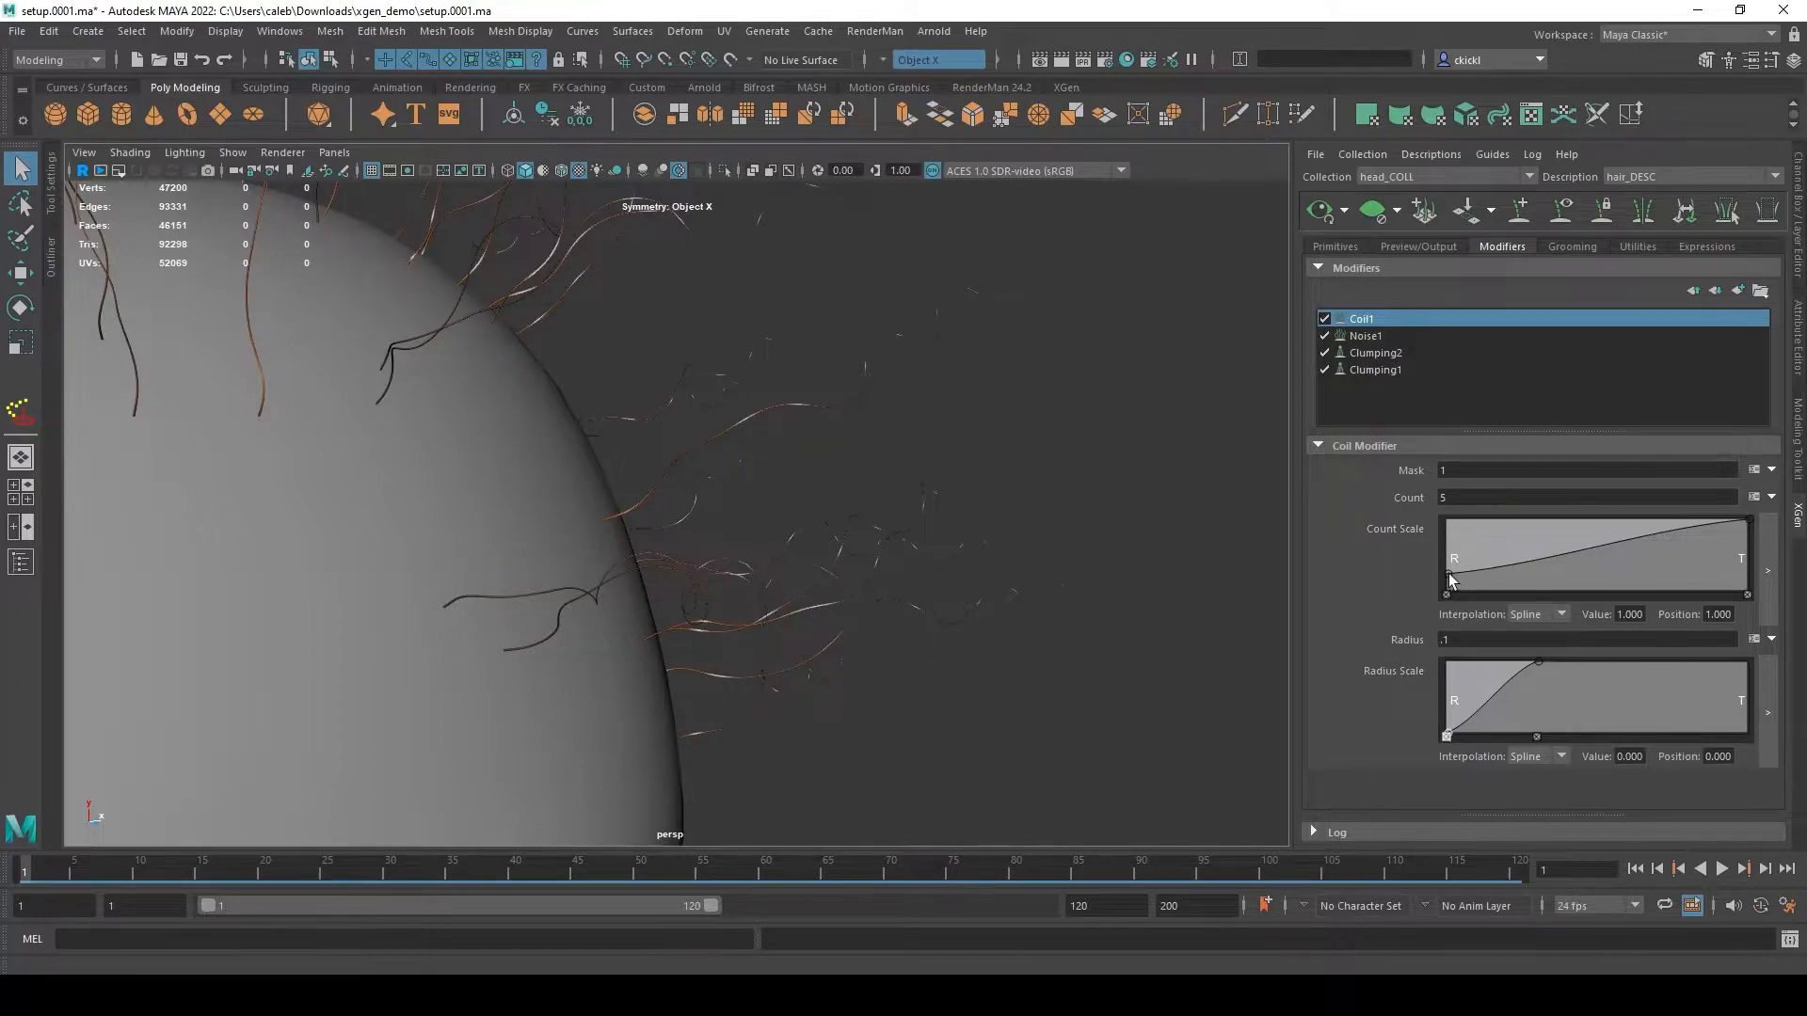
mouse_move(1449, 575)
left_mouse_down()
mouse_move(1438, 524)
mouse_move(1433, 591)
left_mouse_up()
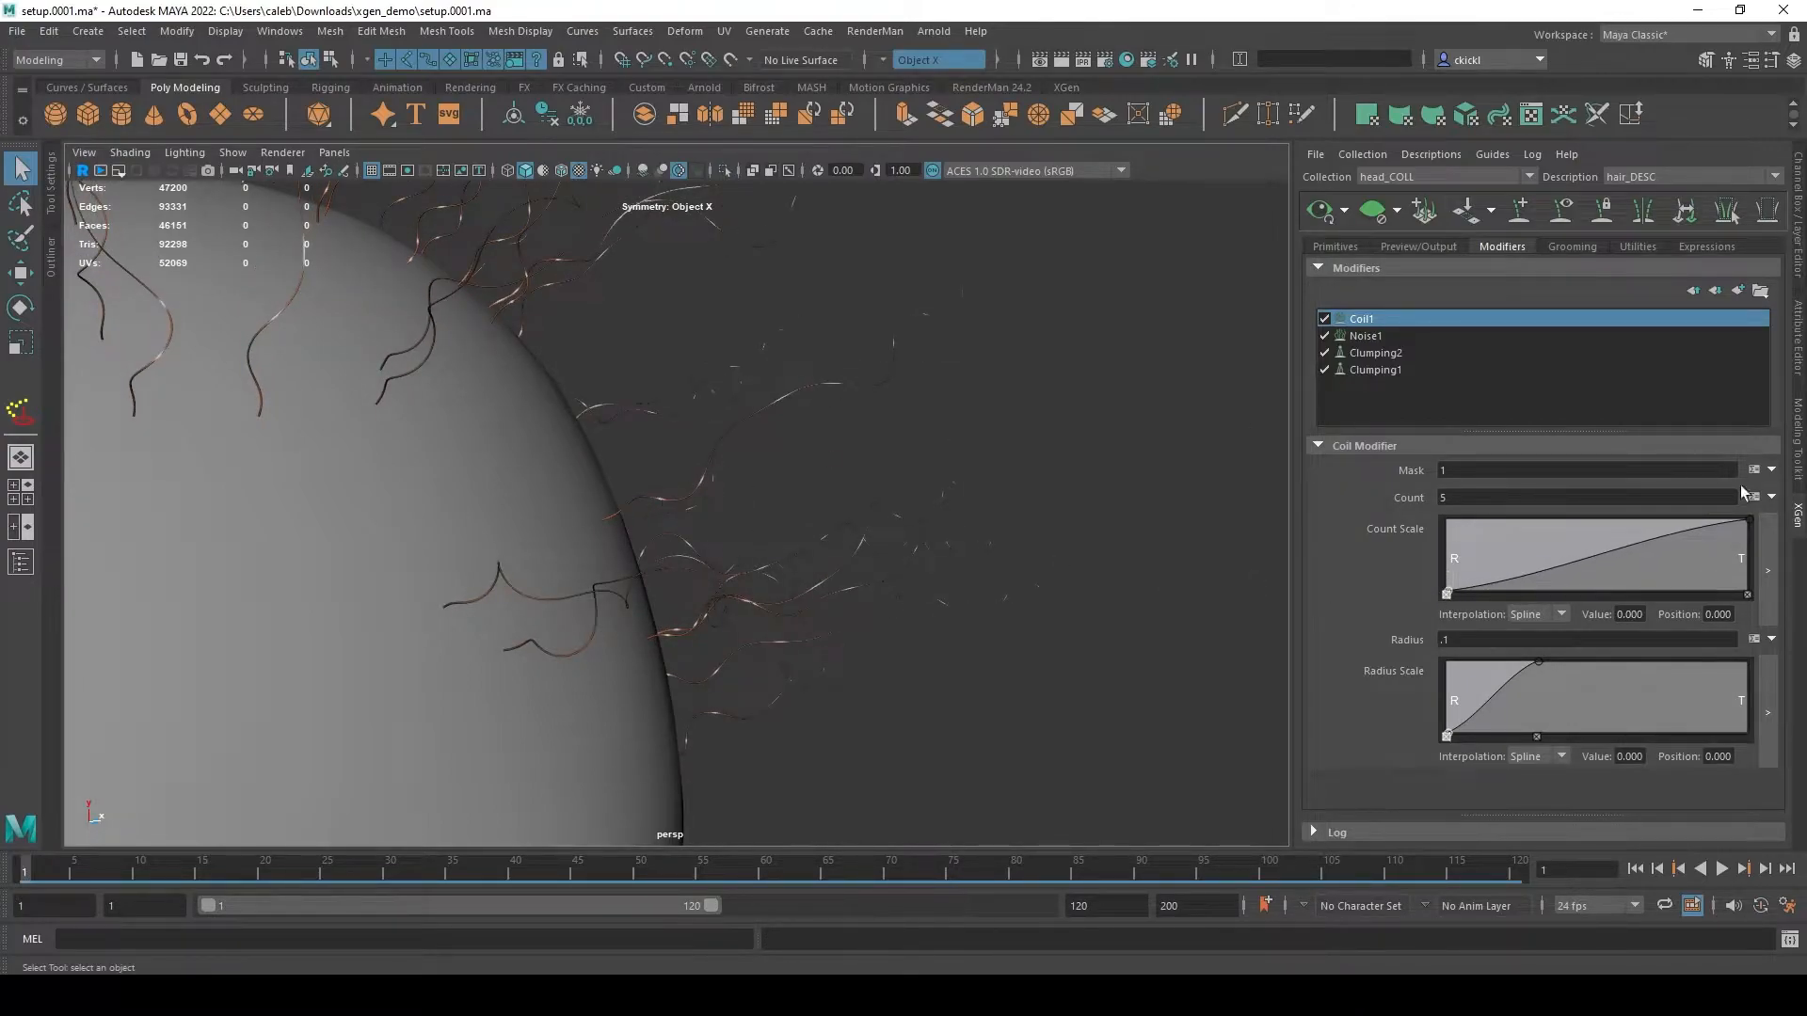
- Try a value of 0.053 for the Count Scale ramp's tip point, return the tip to 1 and raise the root to 0.421
left_click_drag(1748, 521, 1775, 589)
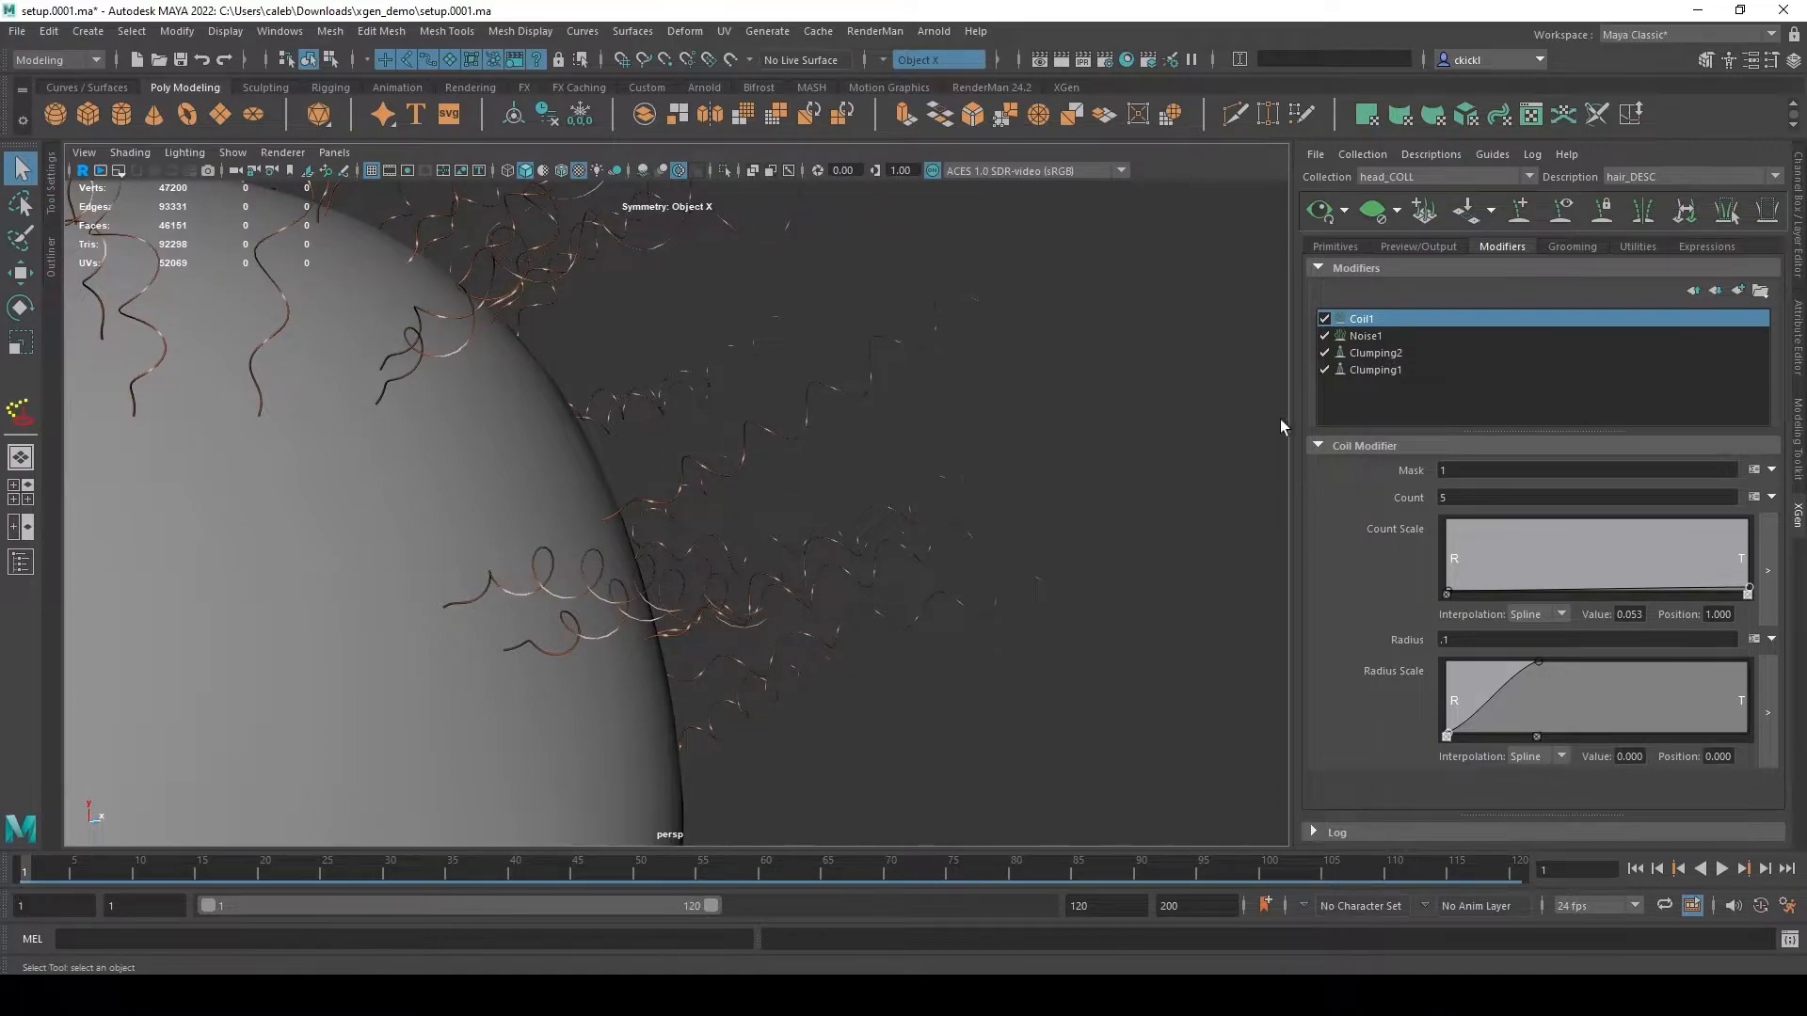
left_click_drag(1750, 538, 1750, 525)
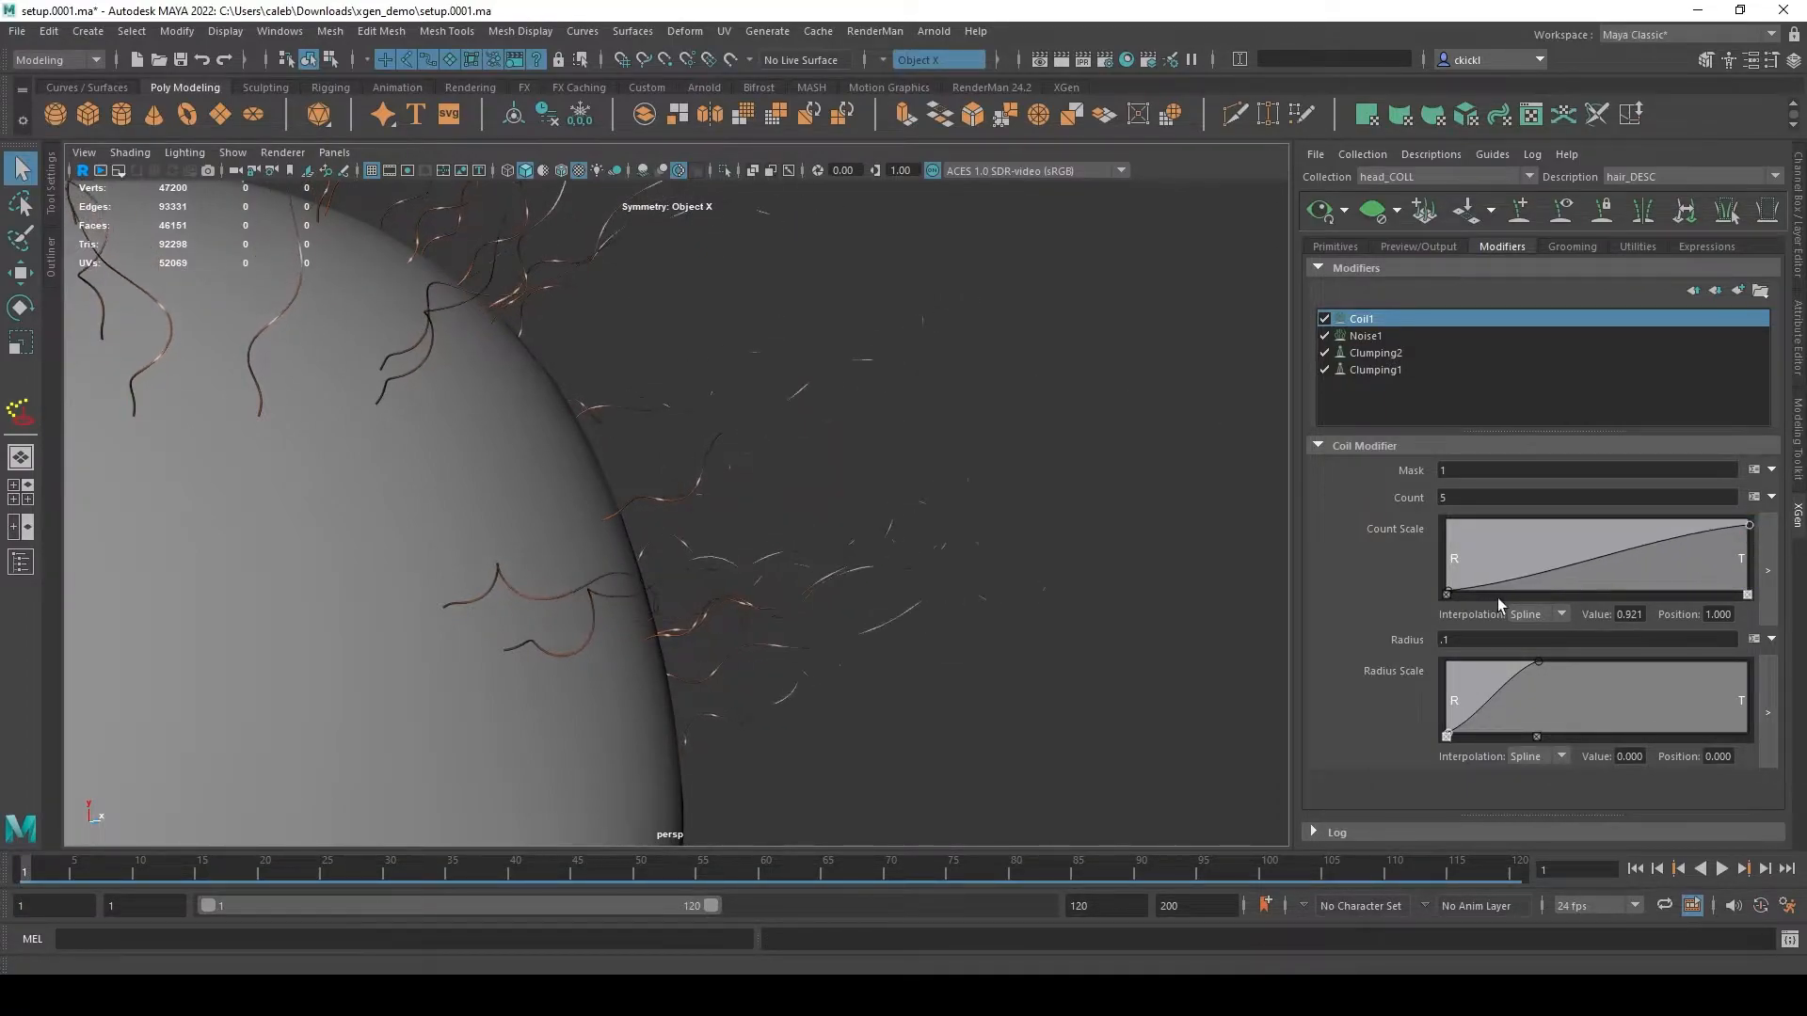
left_click_drag(1450, 594, 1431, 561)
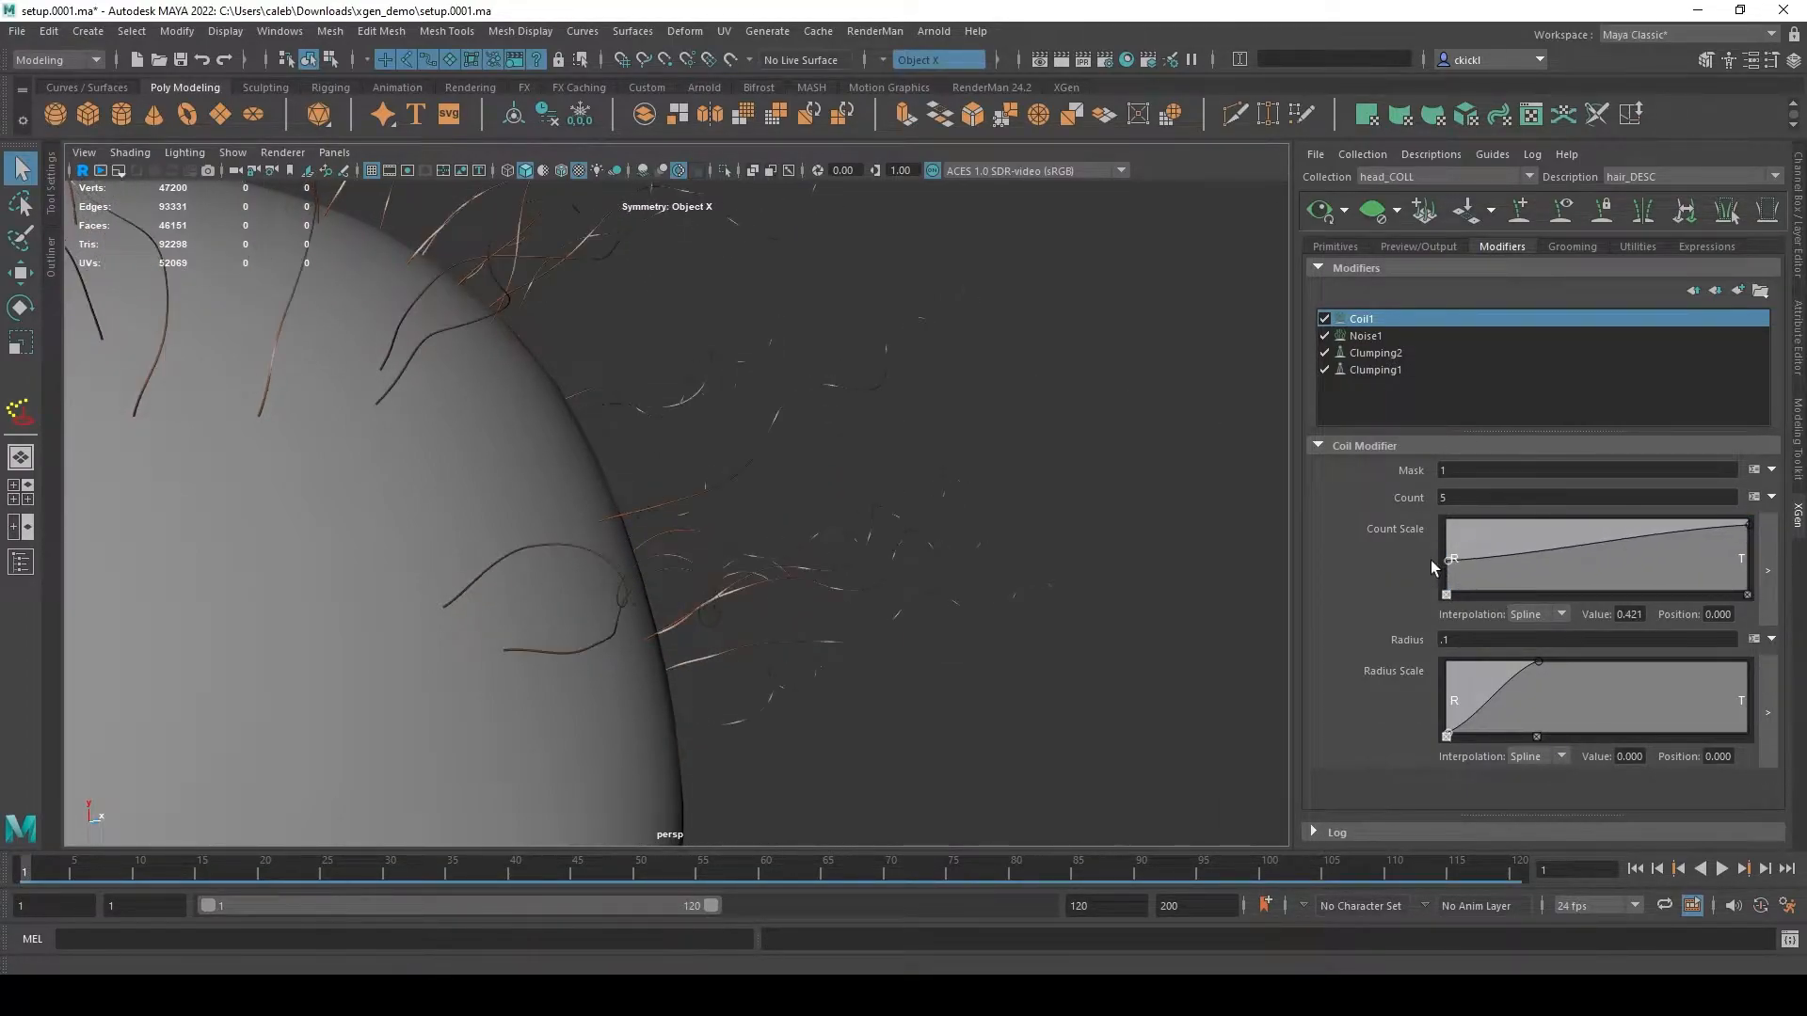
left_click_drag(1749, 524, 1754, 512)
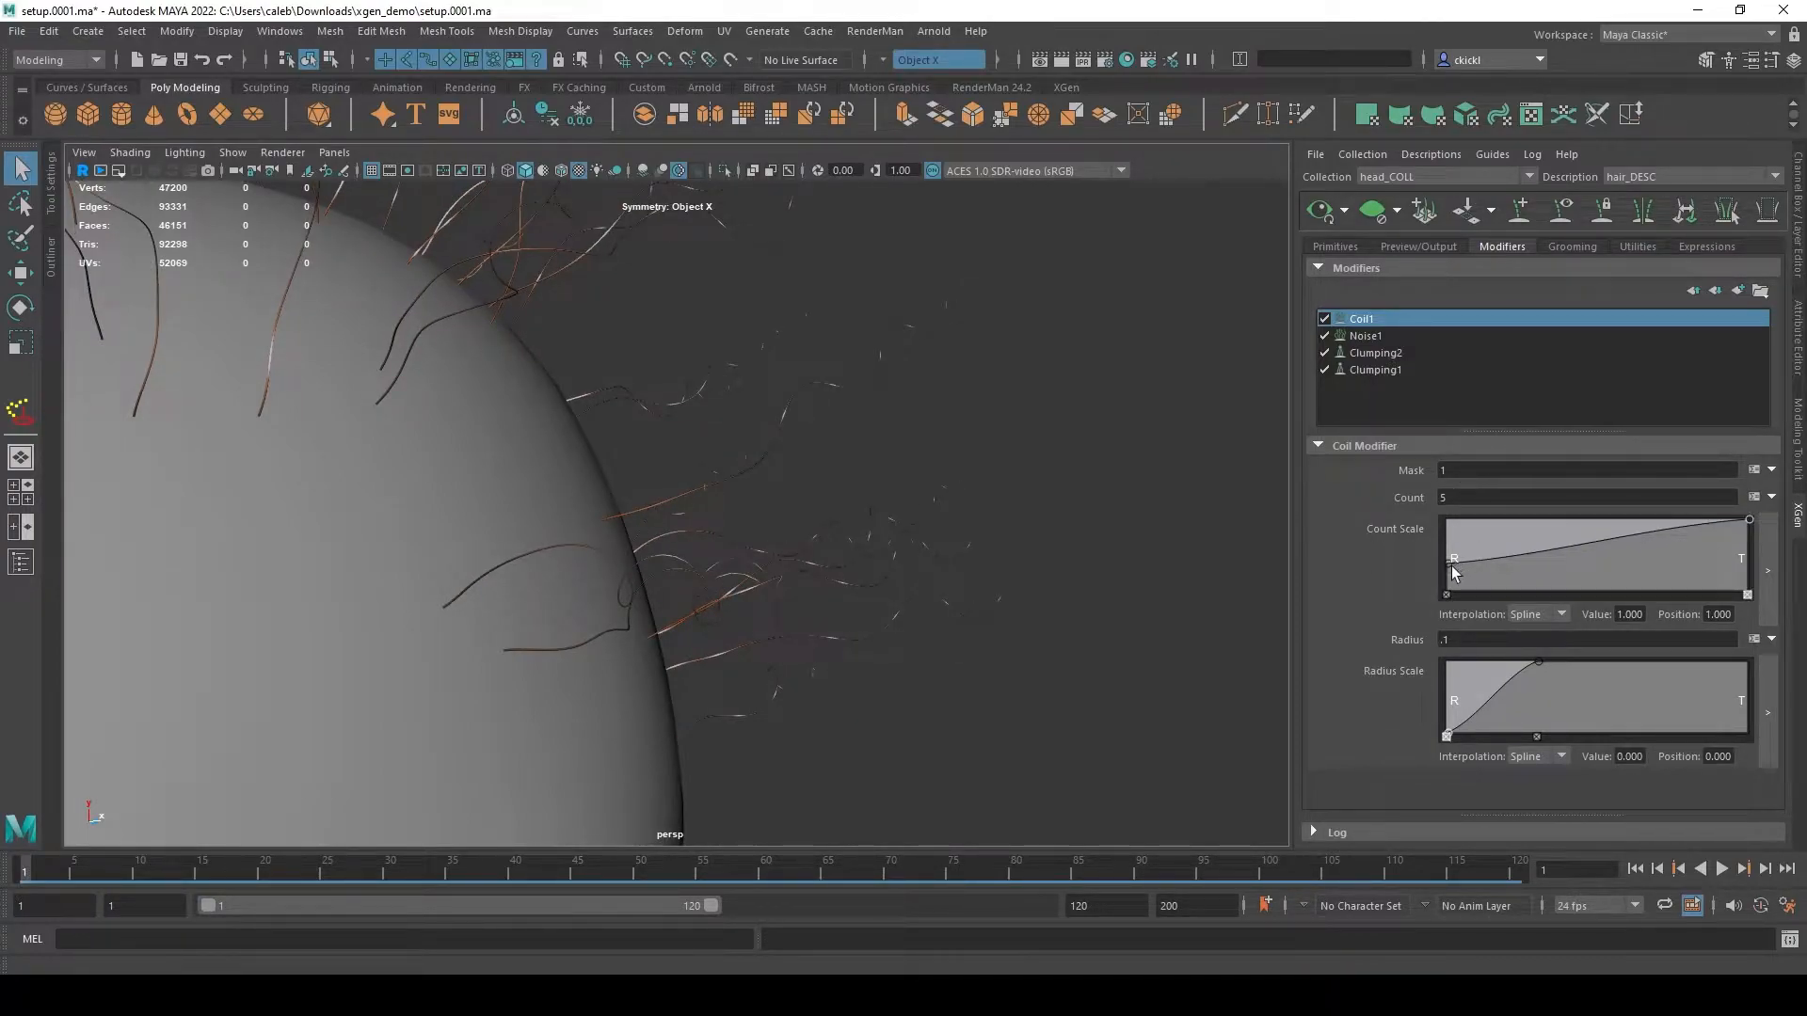
- Lower the Count Scale ramp's root point to value 0.368 at position 0
double_click(1466, 498)
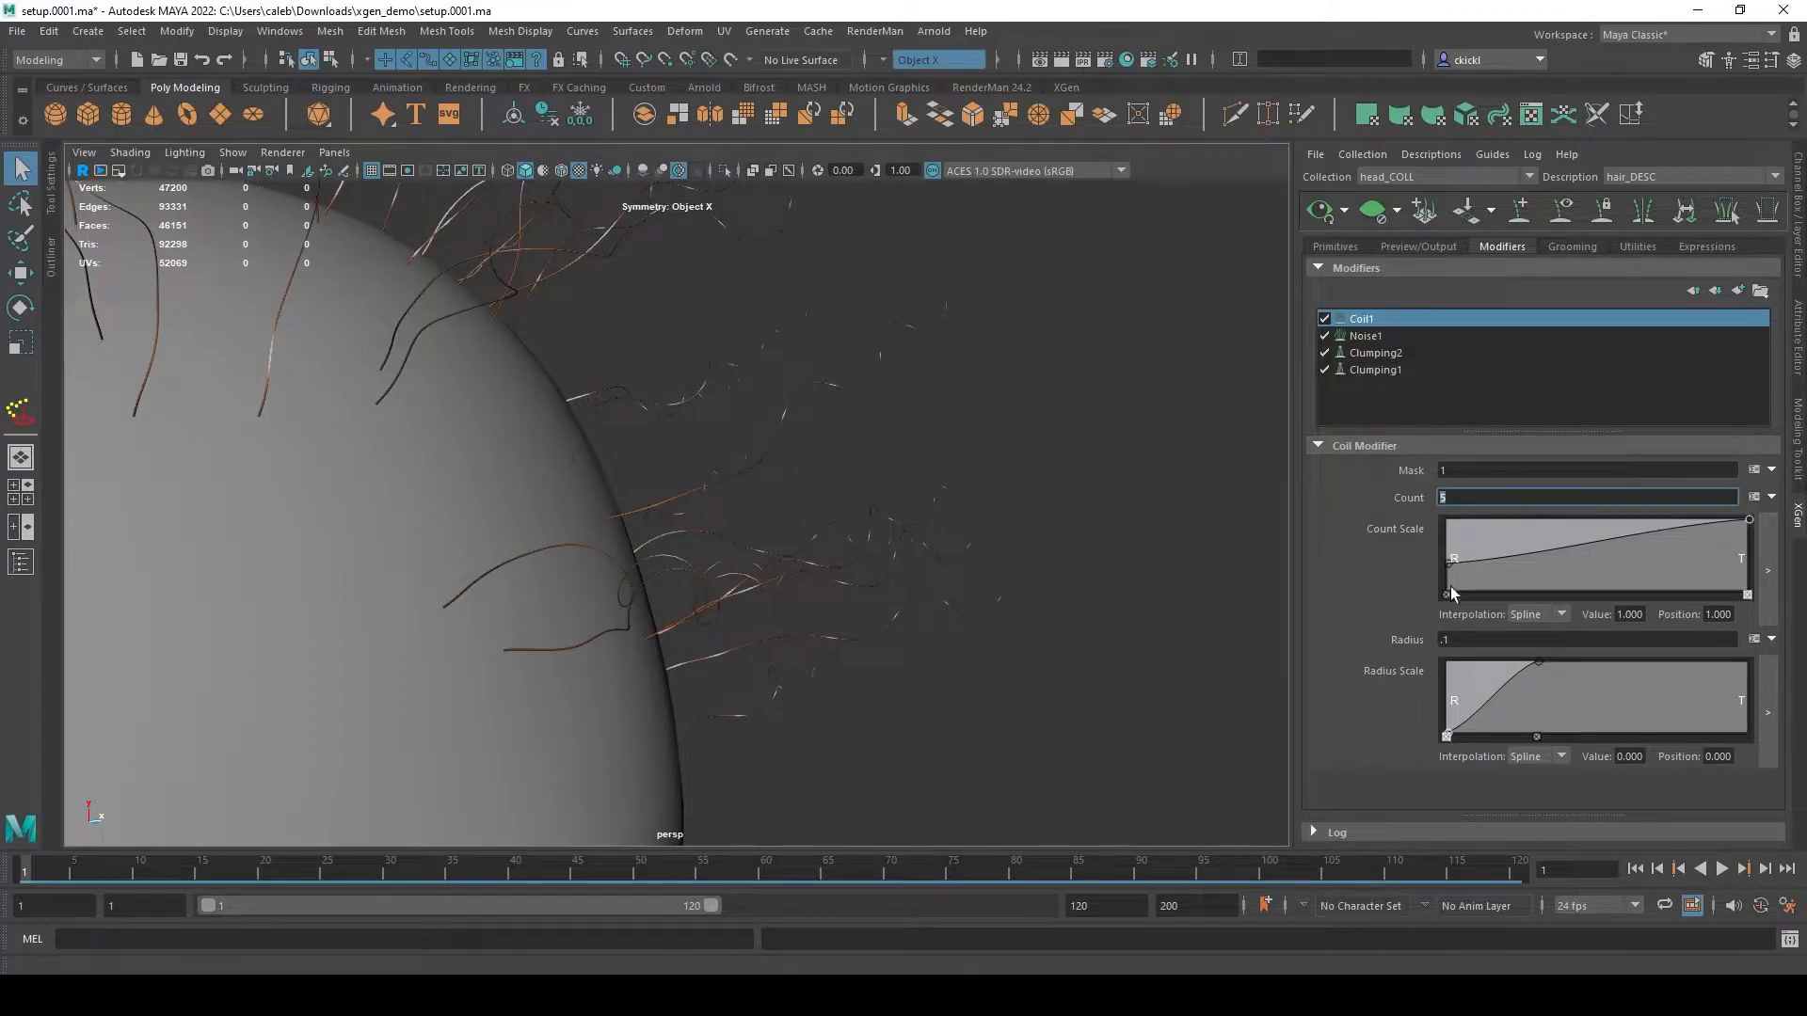
left_click_drag(977, 523, 1080, 525, "alt")
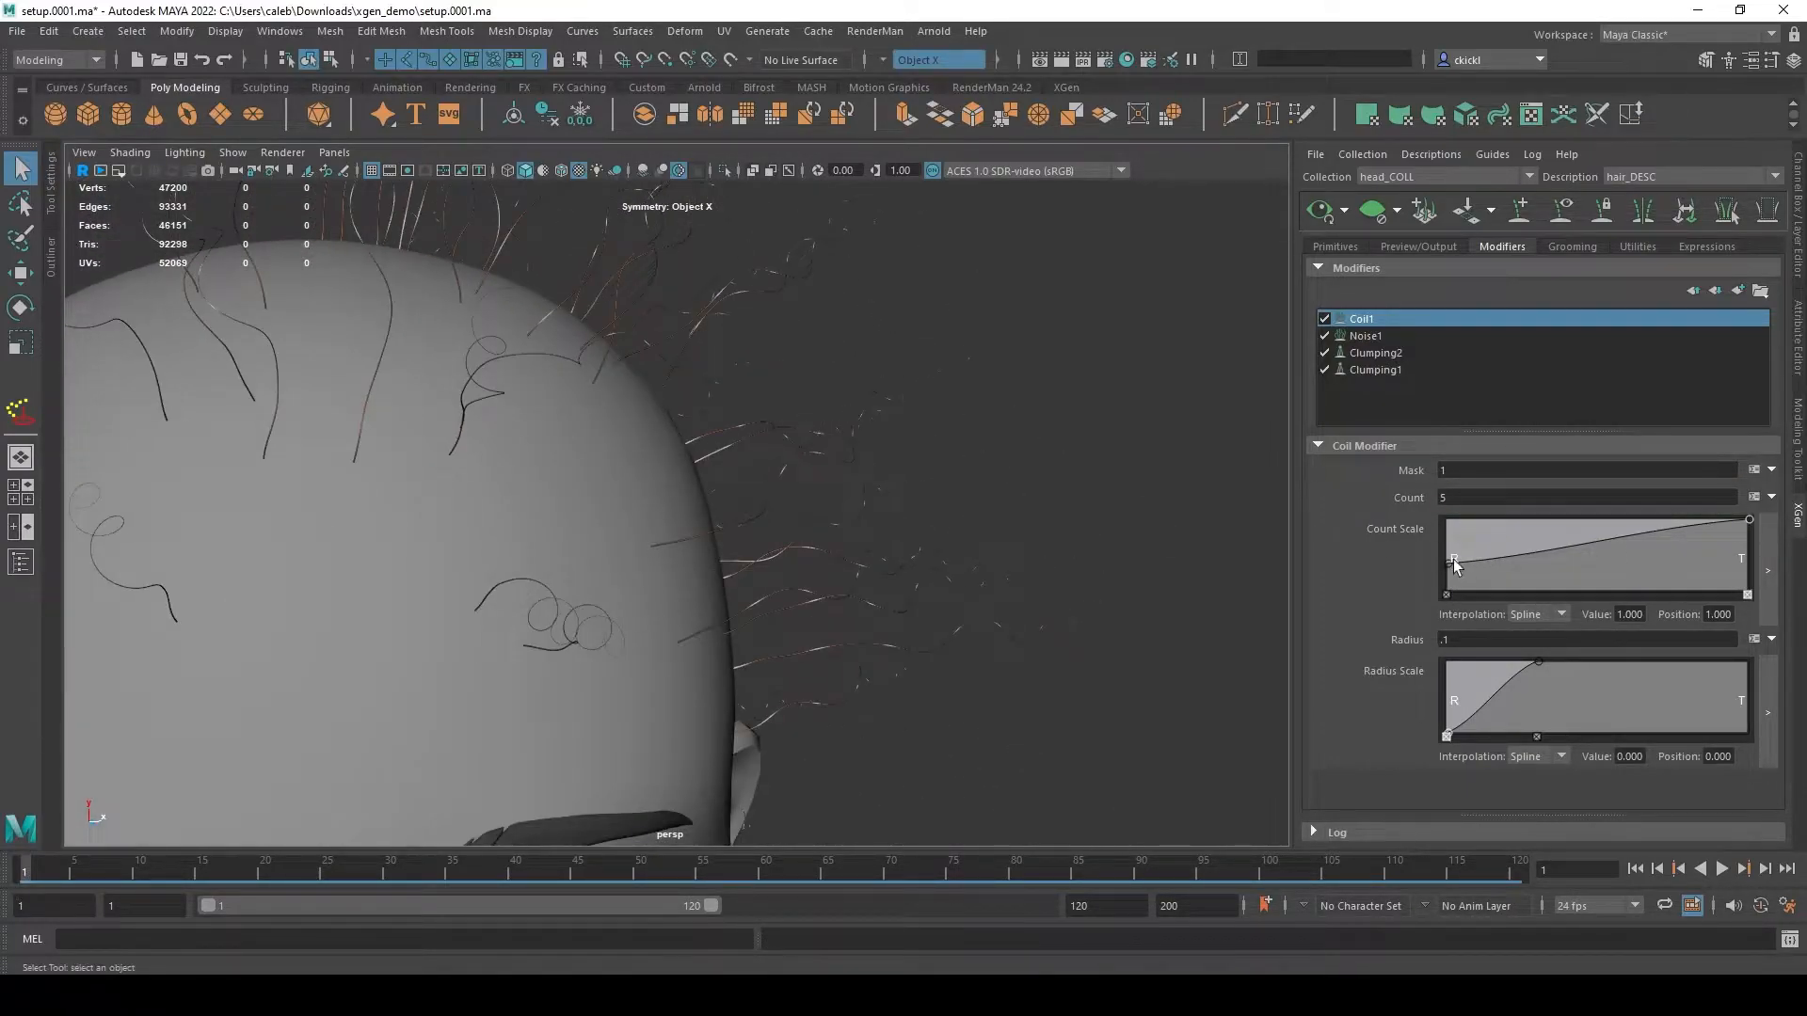
mouse_move(1452, 563)
left_mouse_down()
mouse_move(1417, 551)
mouse_move(1403, 576)
mouse_move(1442, 569)
left_mouse_up()
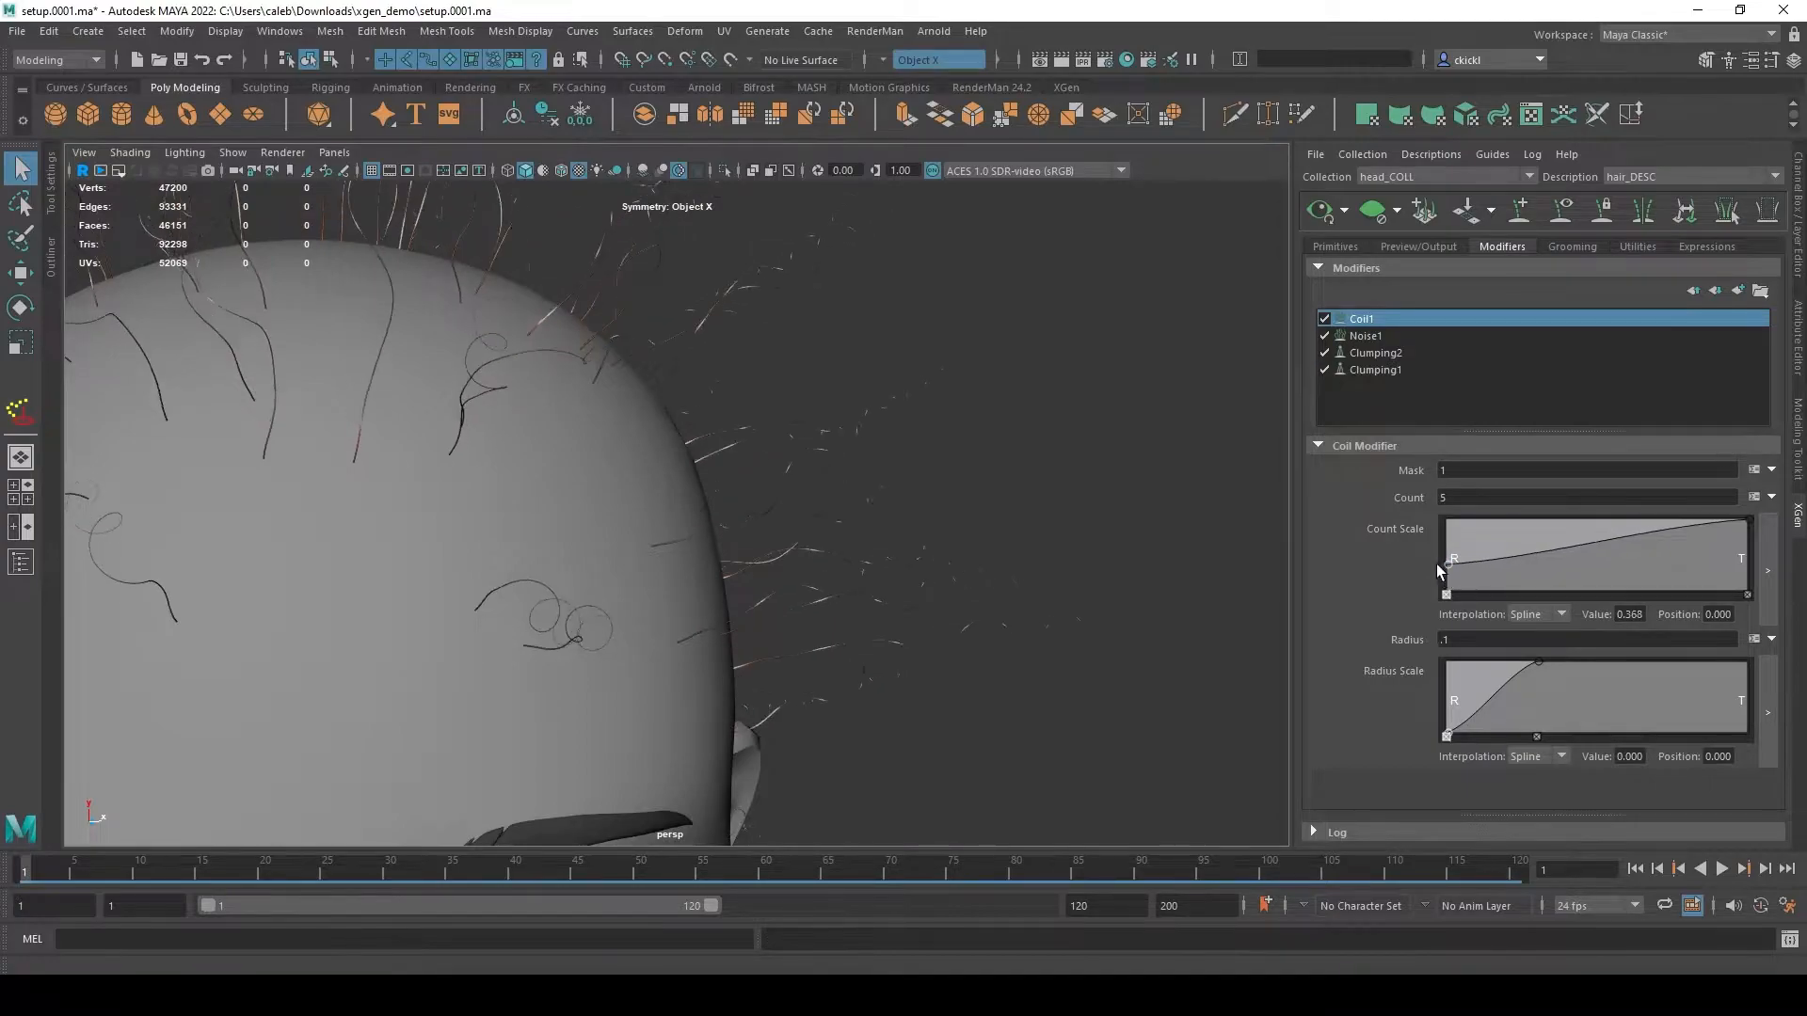
- Update the hair preview over the whole head, check the preview settings and return to the Coil modifier
scroll(1222, 561, "up", 3)
scroll(1173, 568, "down", 1)
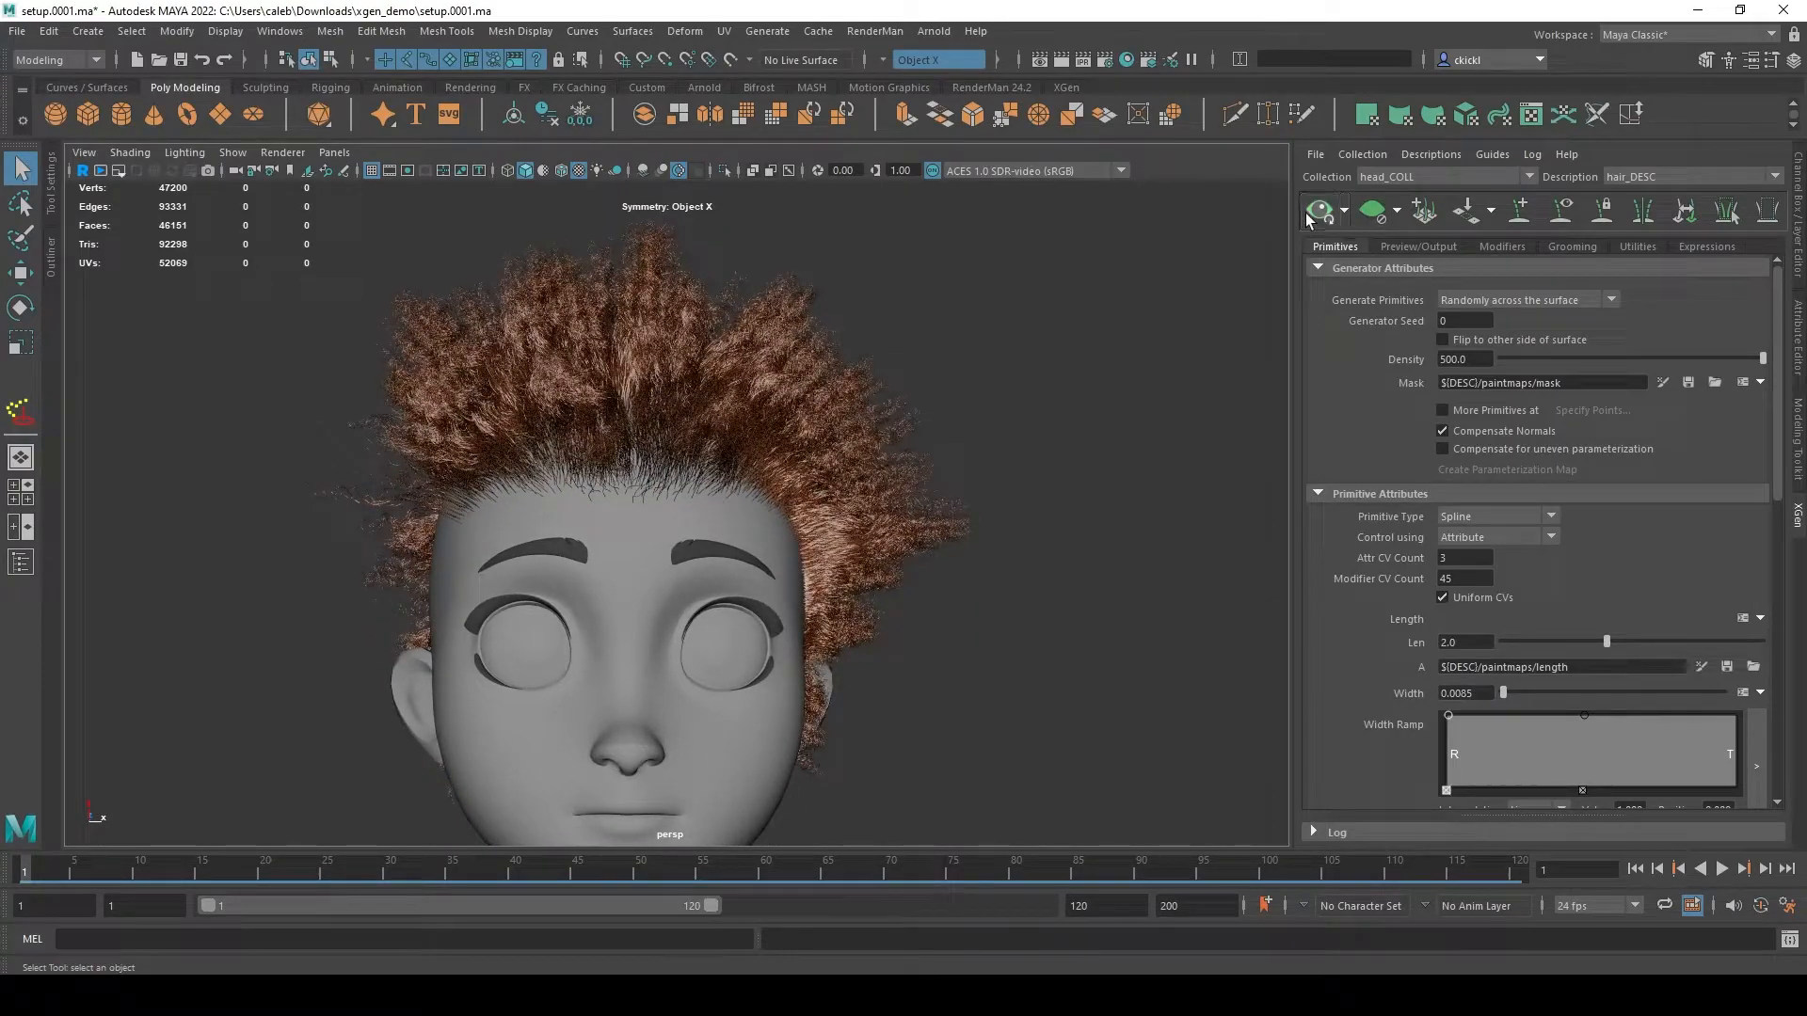
left_click(1308, 215)
left_click_drag(1130, 383, 1090, 384, "alt")
left_click(1396, 252)
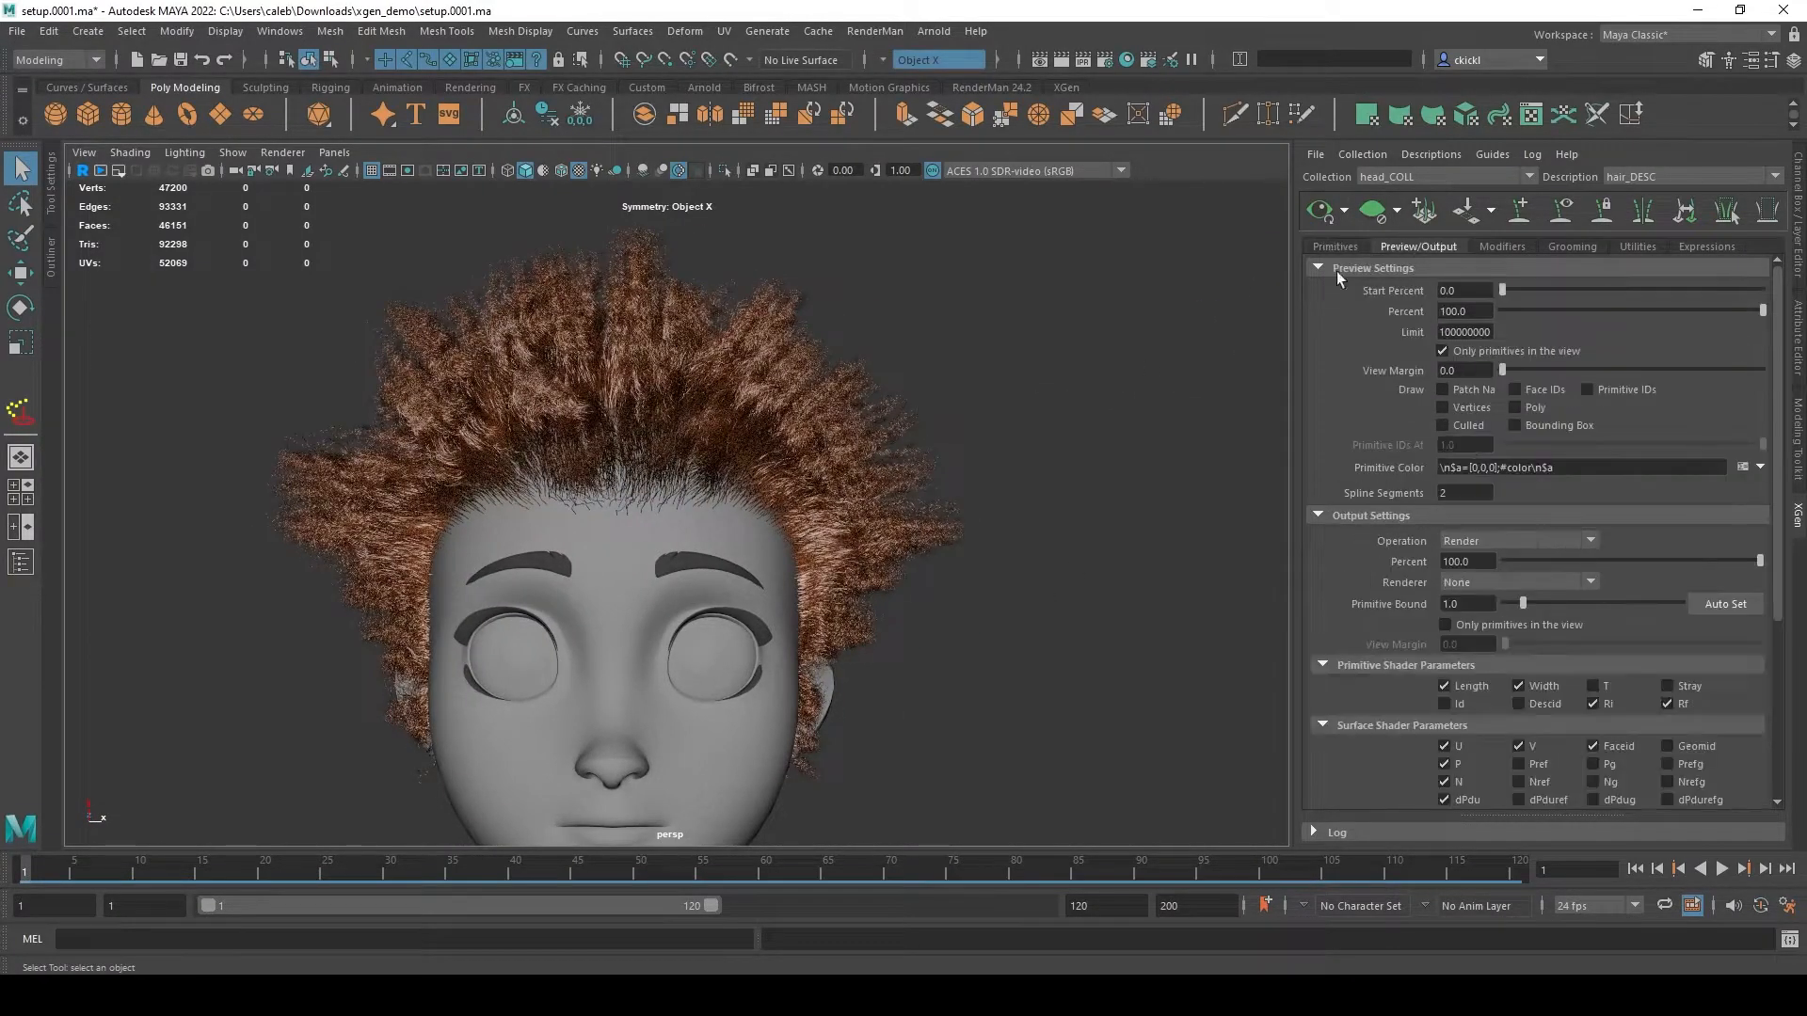
right_click_drag(1161, 349, 1275, 408, "alt")
left_click_drag(1275, 408, 1252, 480, "alt")
left_click(1502, 247)
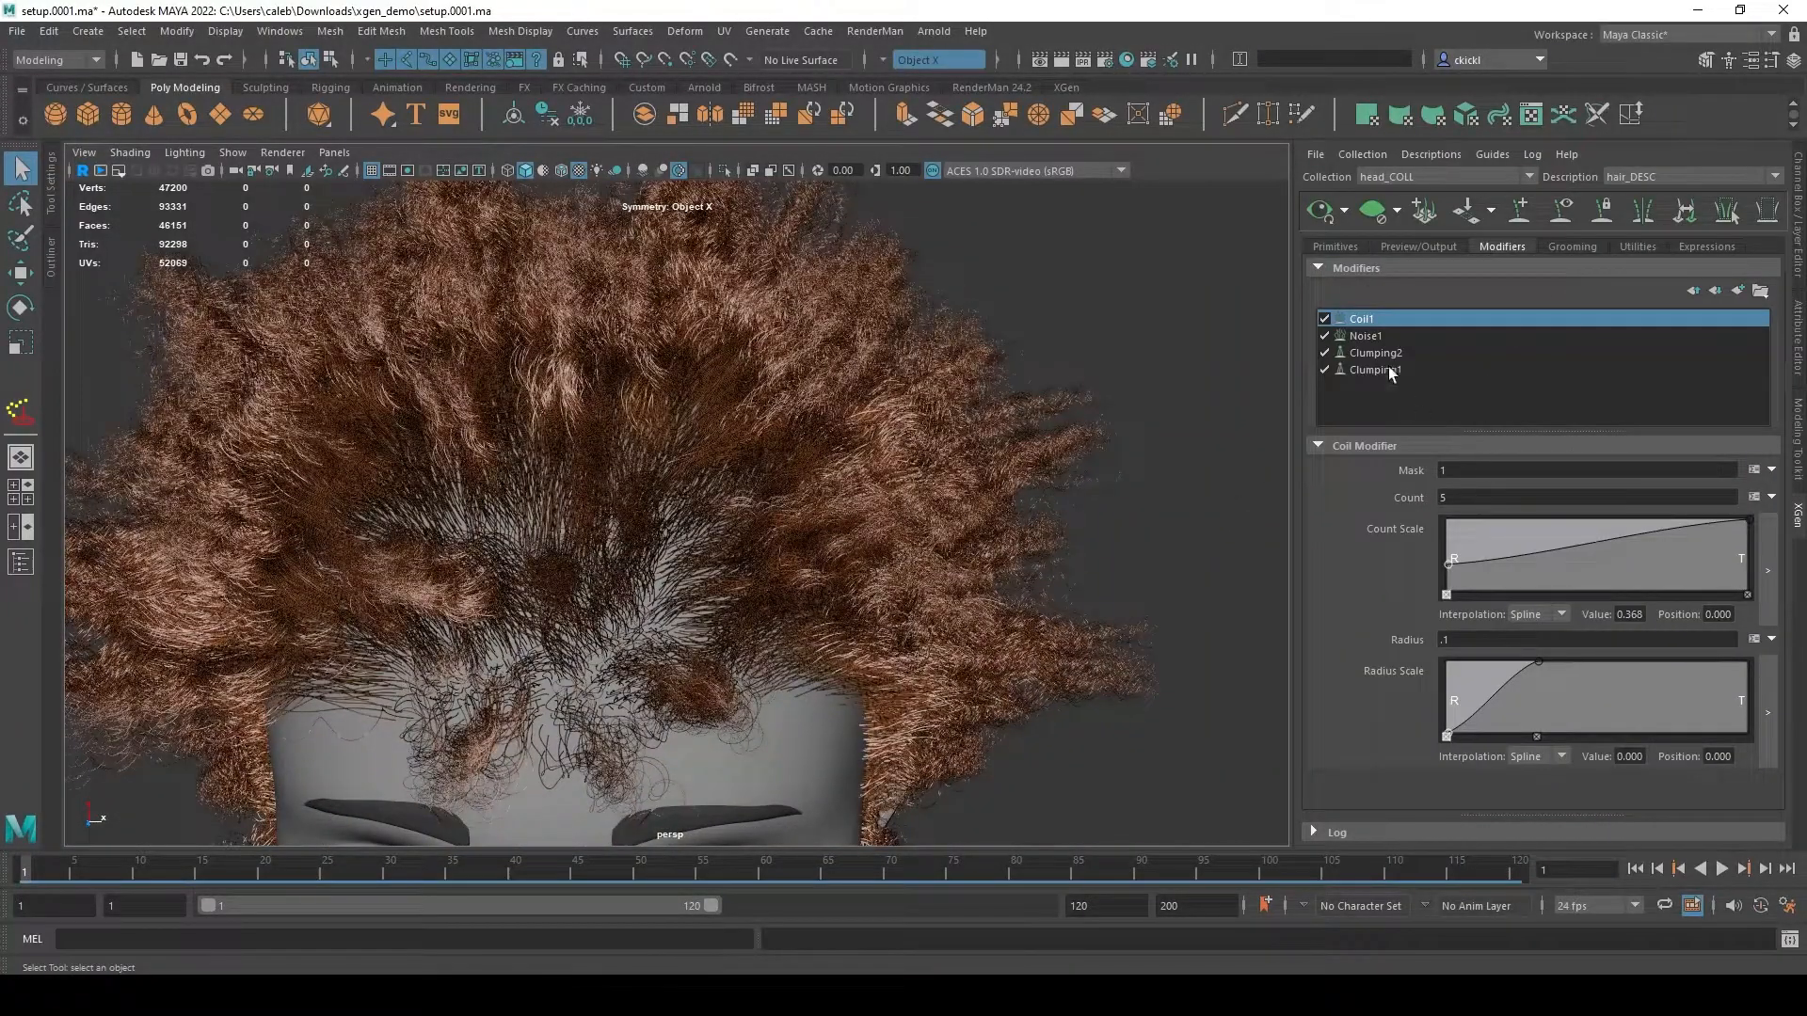
- Set the Coil modifier's count to 1
double_click(1664, 500)
type("1")
key("Return")
left_click_drag(1178, 492, 1167, 433, "alt")
right_click_drag(1167, 434, 1048, 445, "alt")
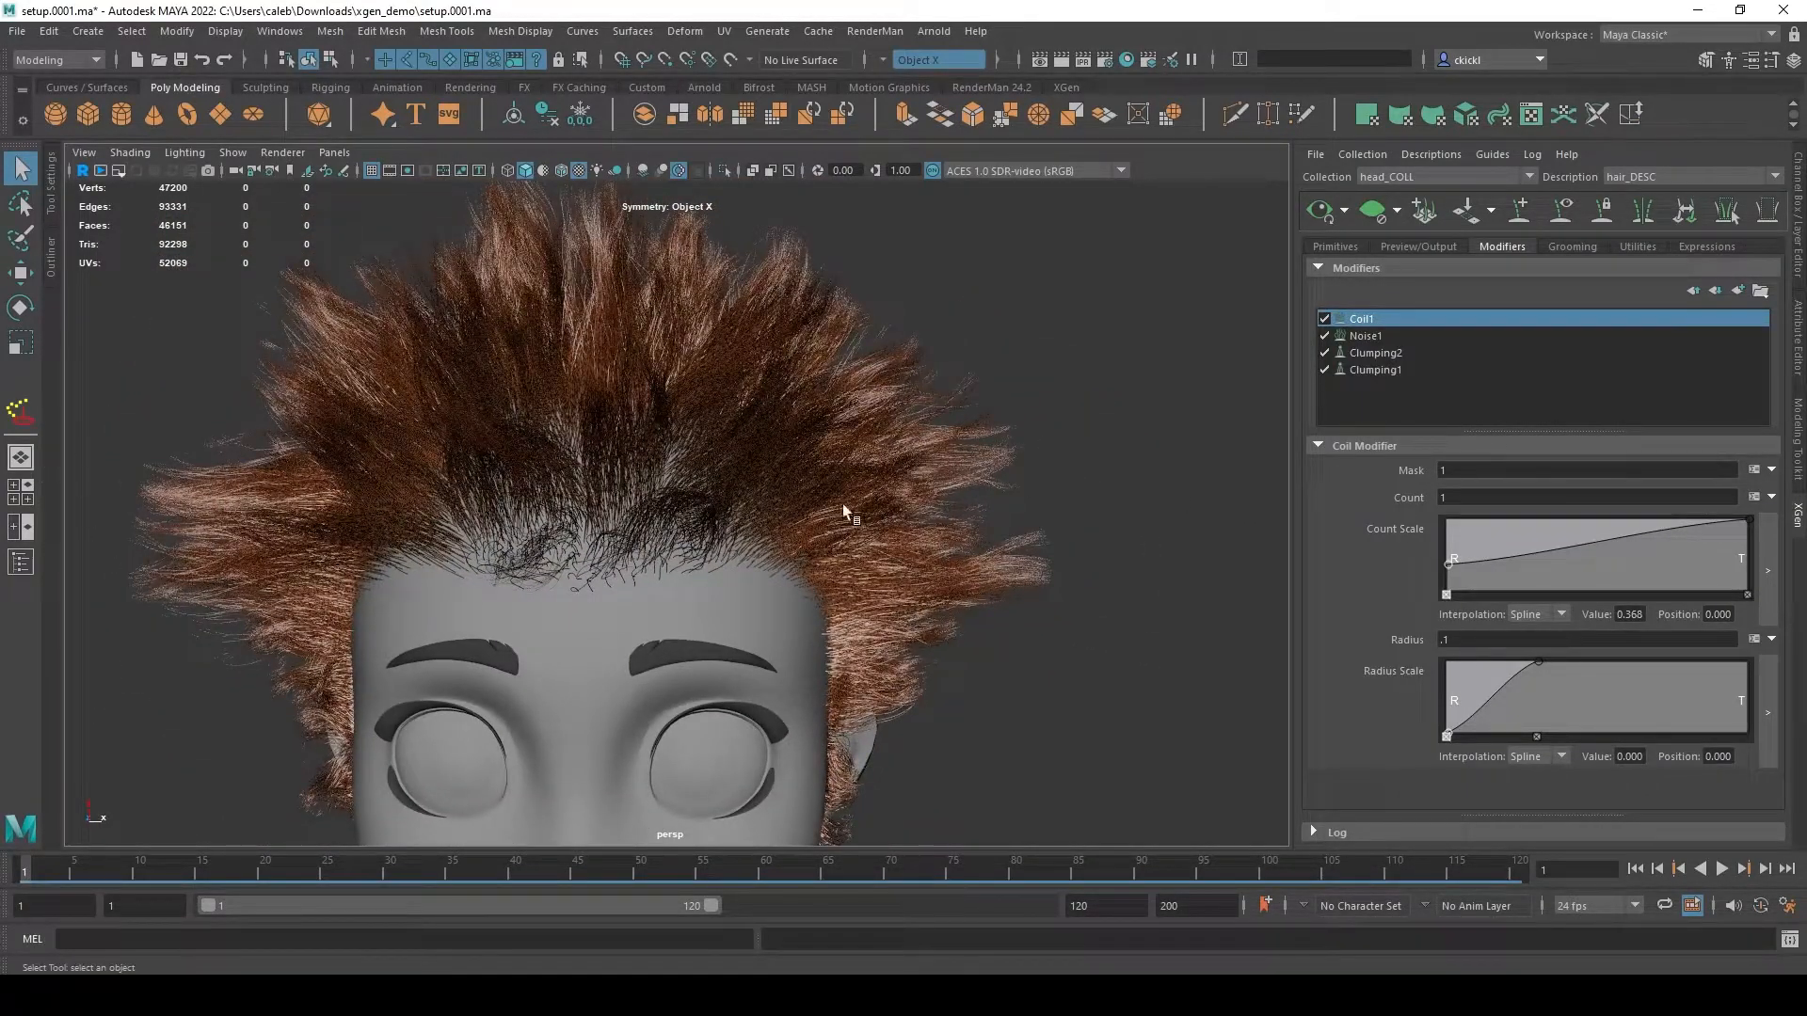
- Disable Noise1 and toggle Coil1 off and on to compare the coil's effect on the hair
left_click(1324, 337)
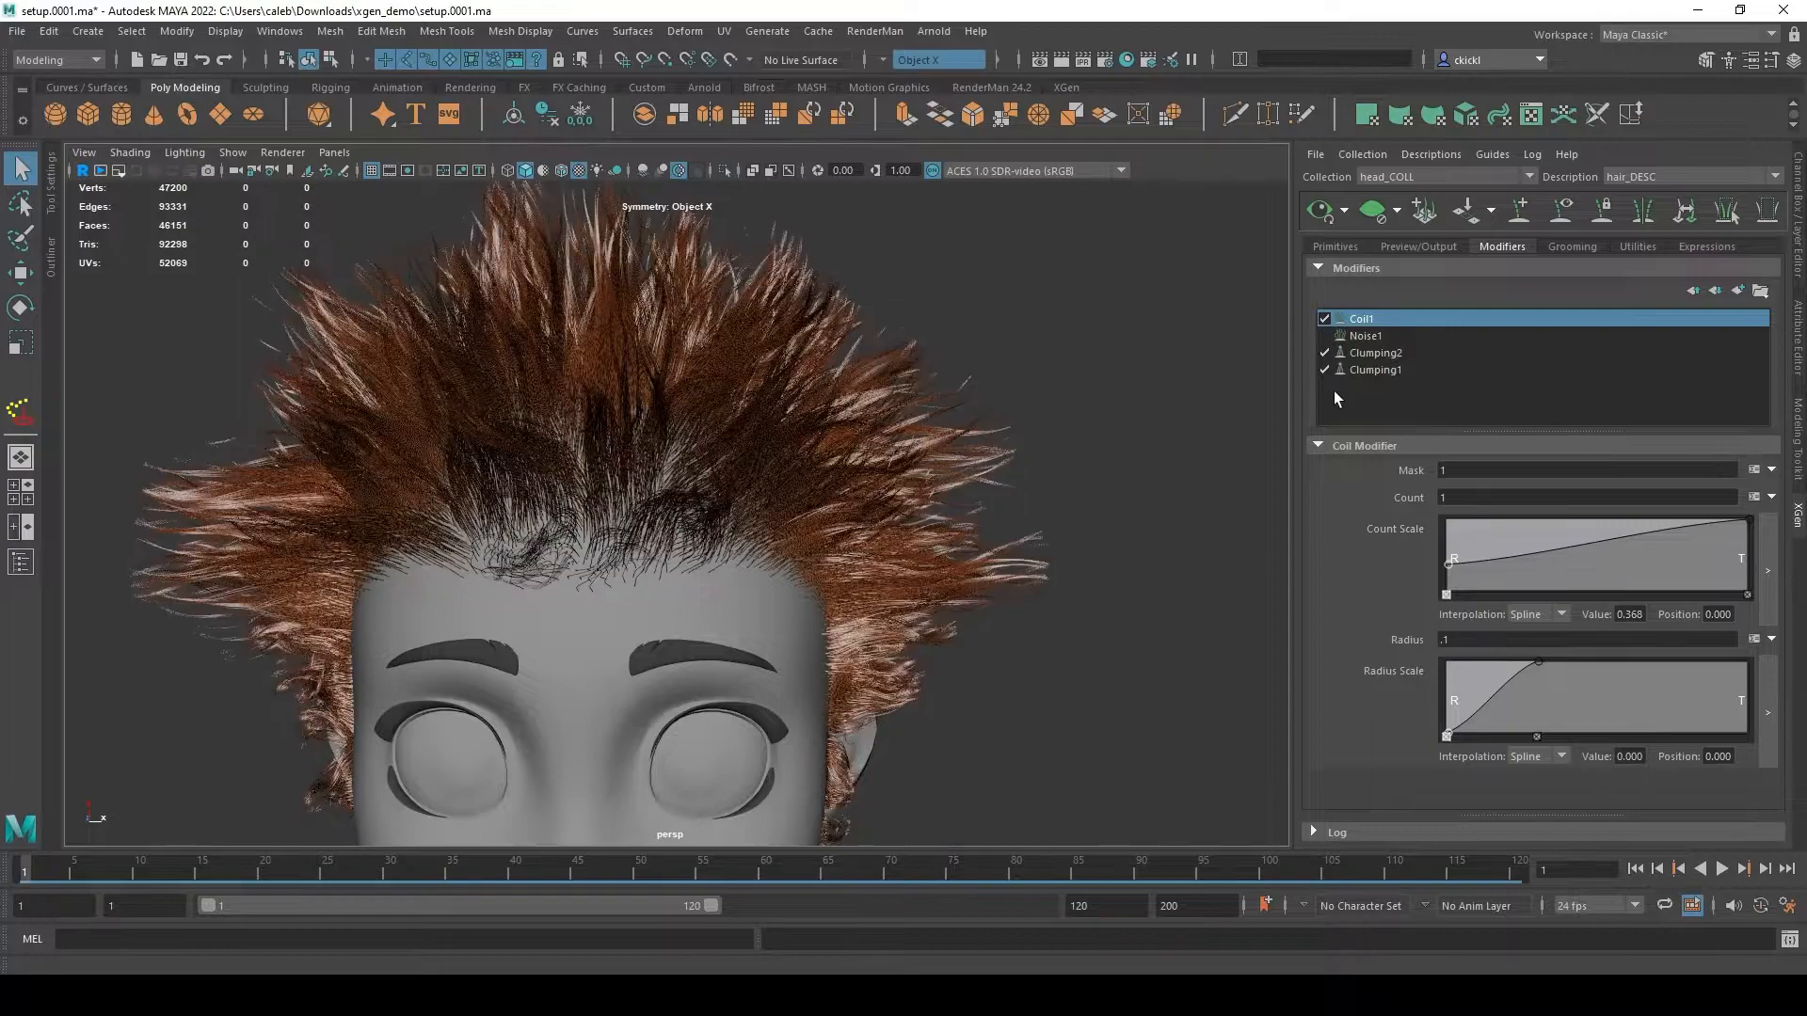
left_click(1325, 320)
left_click(1324, 320)
left_click(1325, 321)
mouse_move(1161, 438)
left_mouse_down("alt")
mouse_move(1226, 404)
mouse_move(1174, 453)
left_mouse_up("alt")
right_click_drag(1175, 453, 1224, 476, "alt")
middle_click_drag(1223, 476, 973, 466, "alt")
right_click_drag(973, 466, 1150, 585, "alt")
middle_click_drag(1150, 585, 1057, 622, "alt")
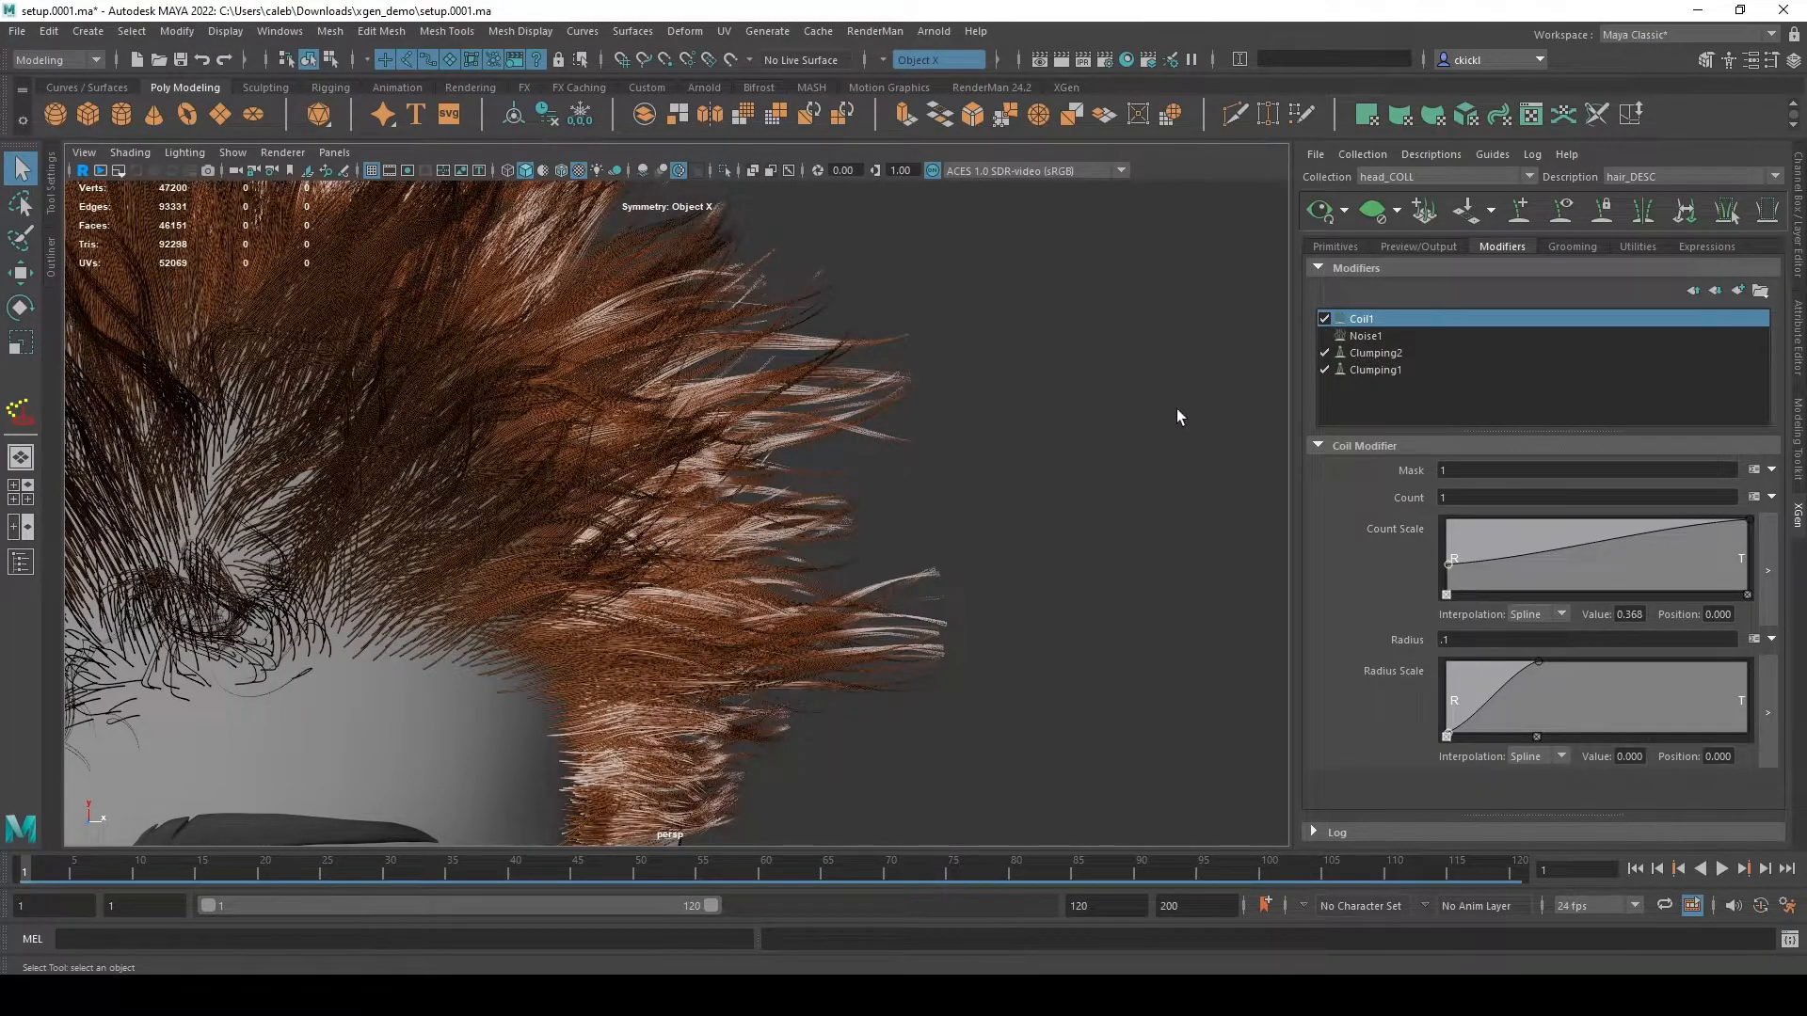
- Compare the hair tips up close with Coil1 toggled, ending with Noise1 enabled and Coil1 disabled
left_click_drag(1181, 410, 1169, 418, "alt")
left_click_drag(931, 479, 861, 442, "alt")
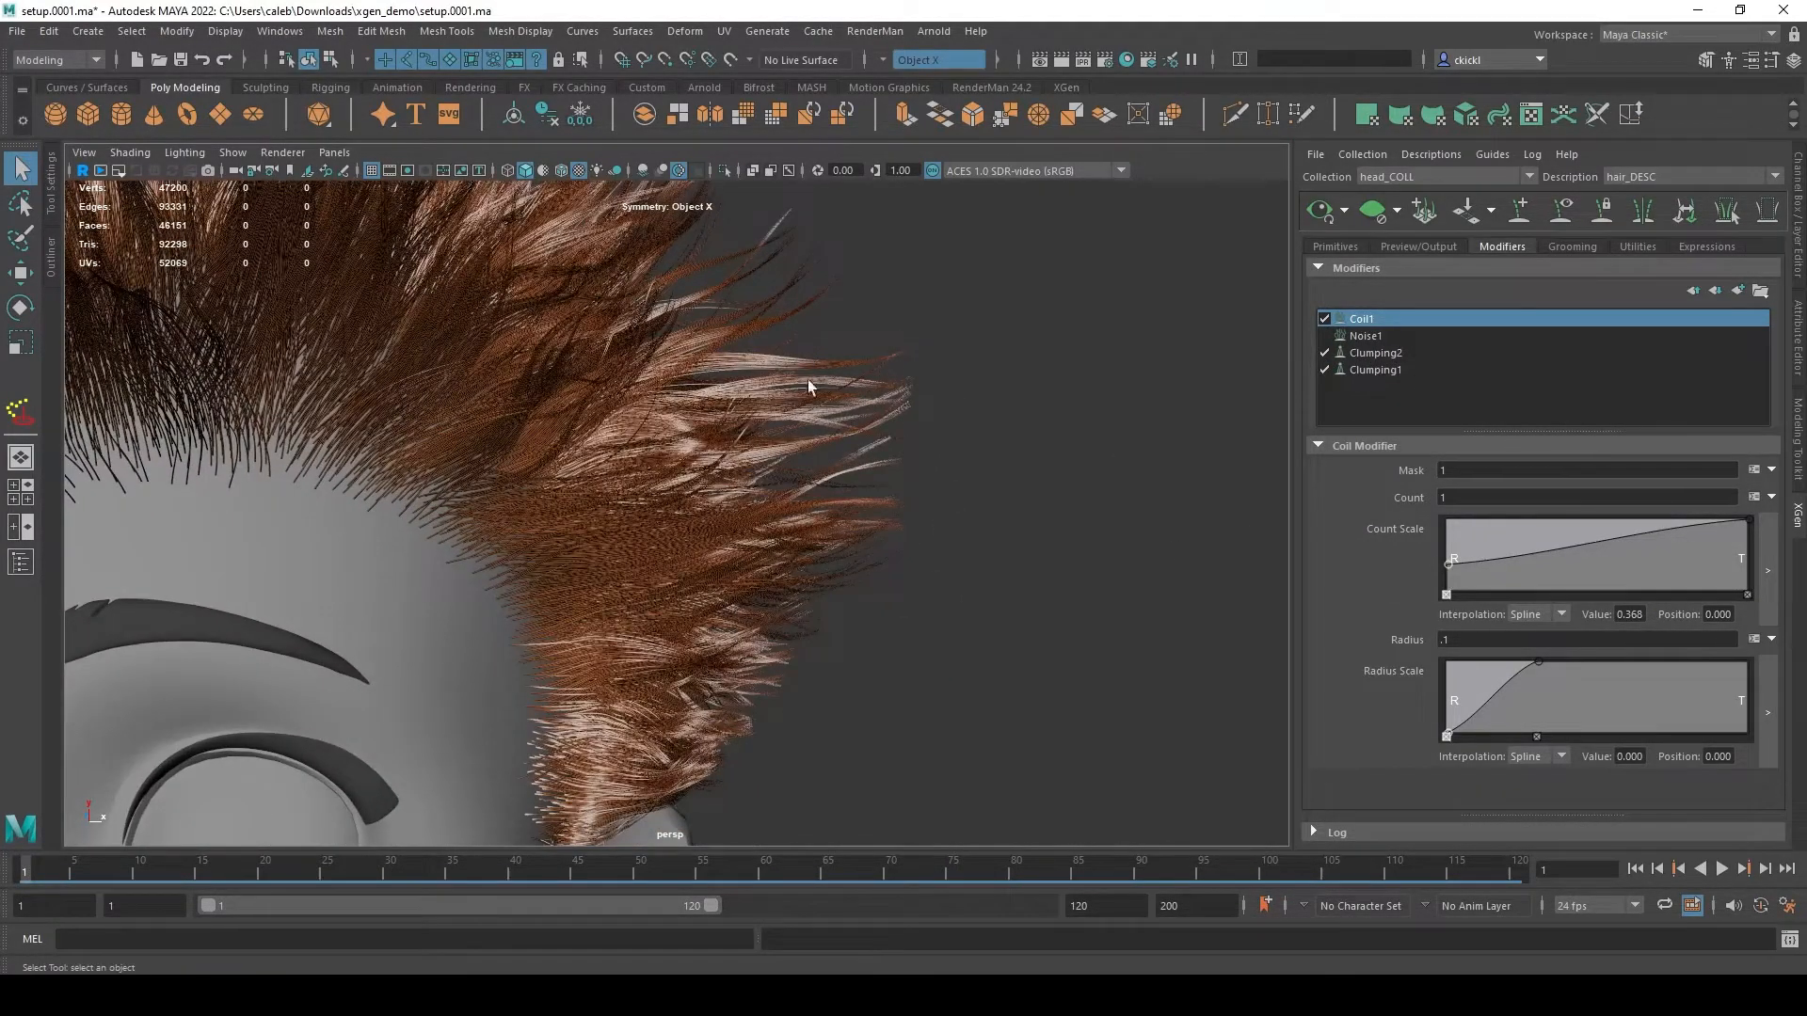
left_click(1324, 318)
left_click(1324, 319)
left_click(1324, 318)
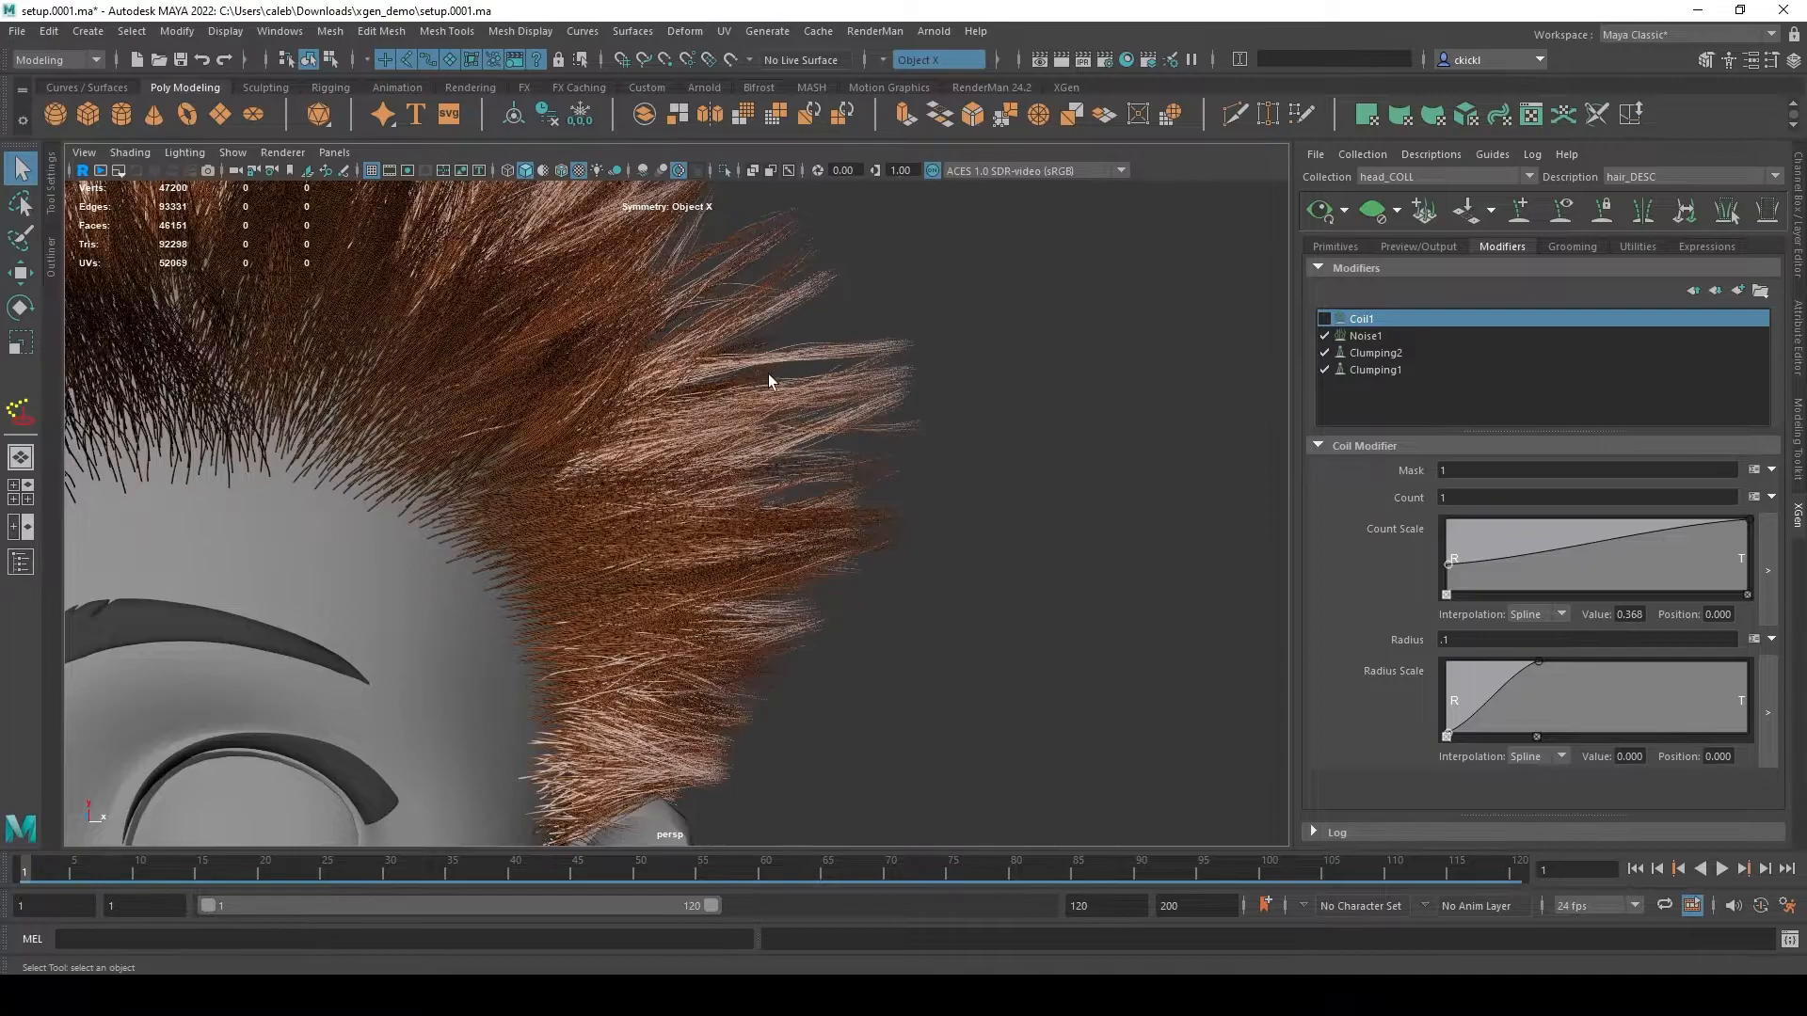
- Disable Noise1 and enable Coil1 to examine the coil-only look from farther away
right_click_drag(1218, 487, 1033, 436, "alt")
middle_click_drag(1033, 436, 1232, 441, "alt")
left_click_drag(1231, 441, 1069, 448, "alt")
left_click(1324, 335)
left_click(1324, 318)
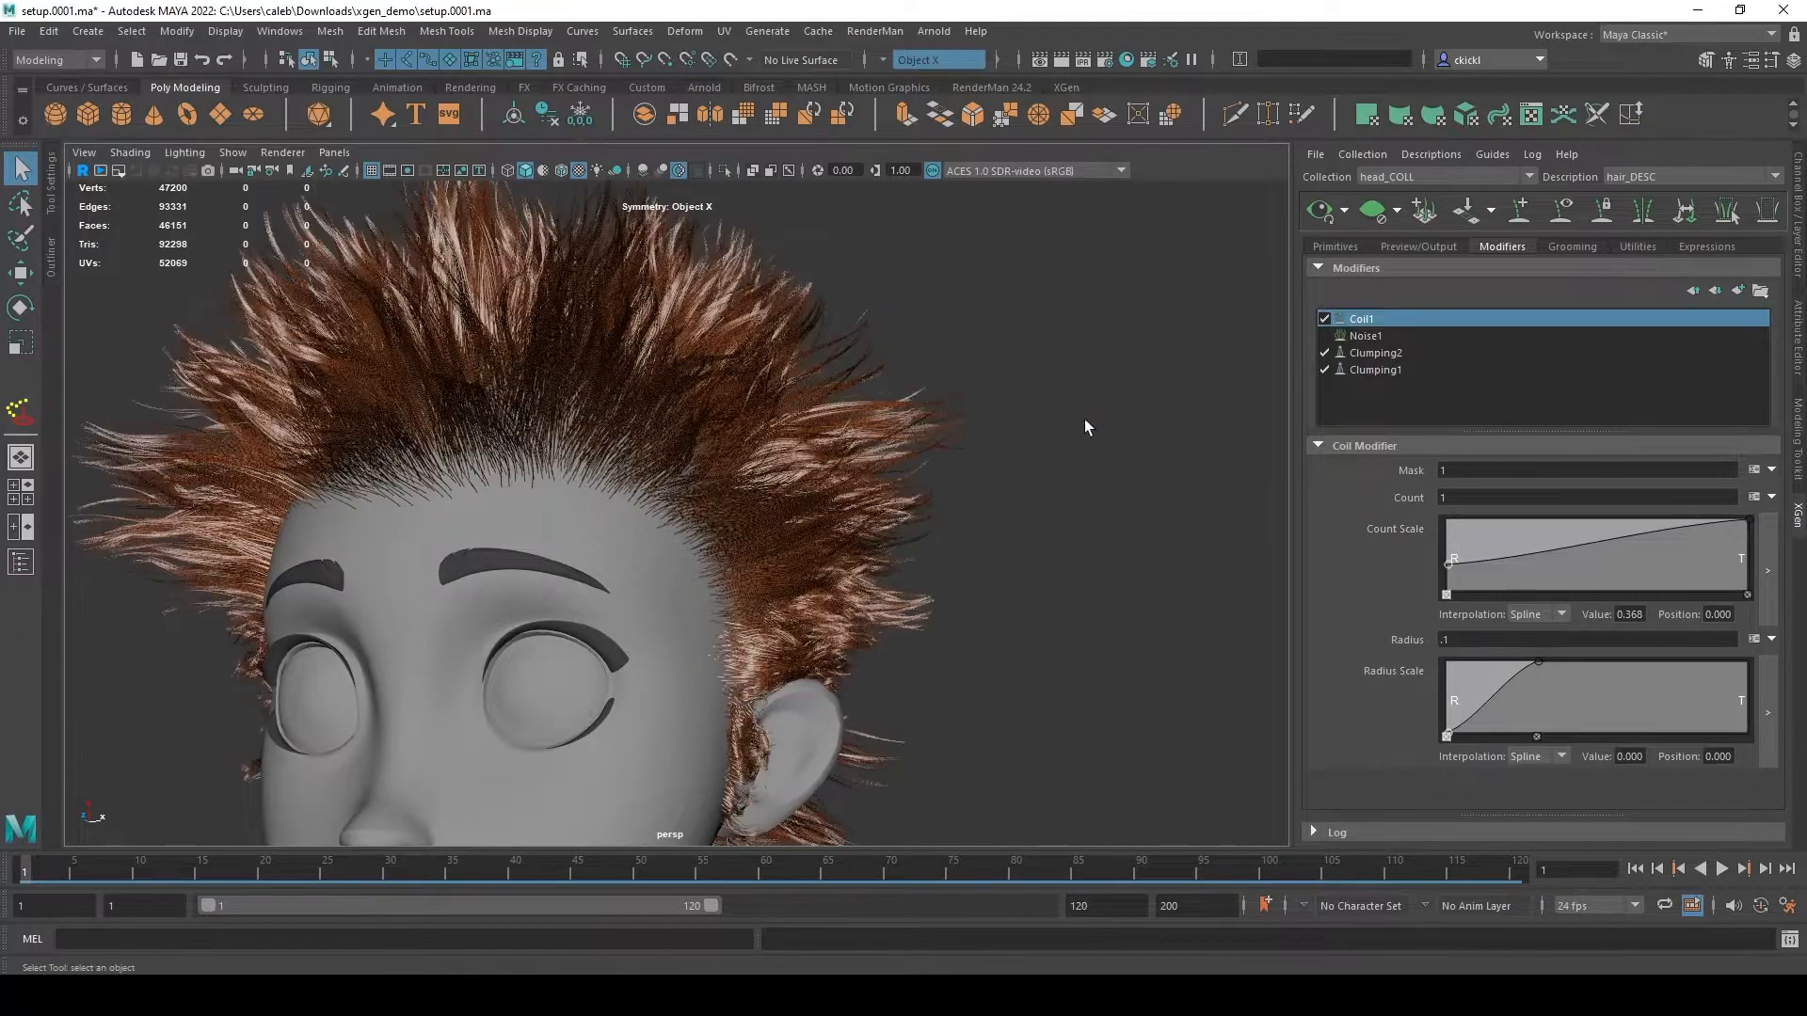
- Disable Coil1 with Noise1 enabled and examine the noise-only hair from several angles
left_click_drag(1012, 471, 1021, 483, "alt")
left_click(1325, 319)
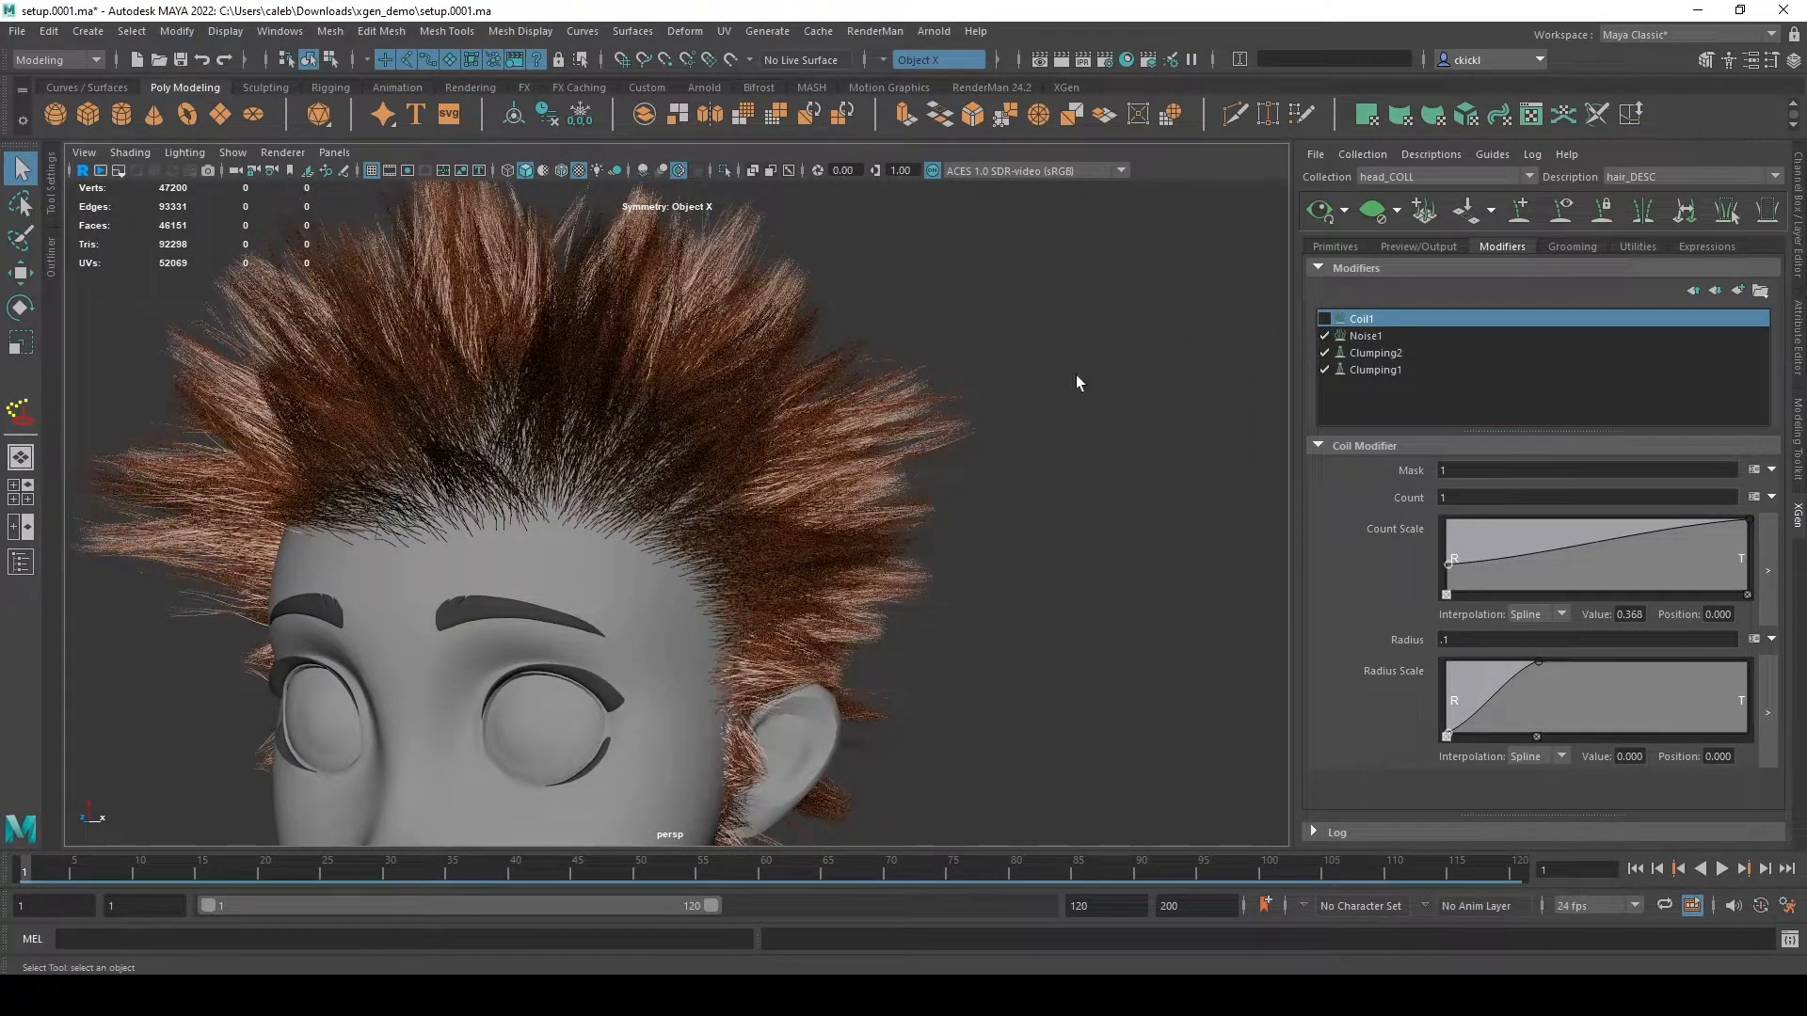
left_click_drag(1083, 371, 1113, 396, "alt")
left_click_drag(1044, 498, 1056, 453, "alt")
right_click_drag(941, 466, 862, 454, "alt")
left_click_drag(862, 454, 1294, 512, "alt")
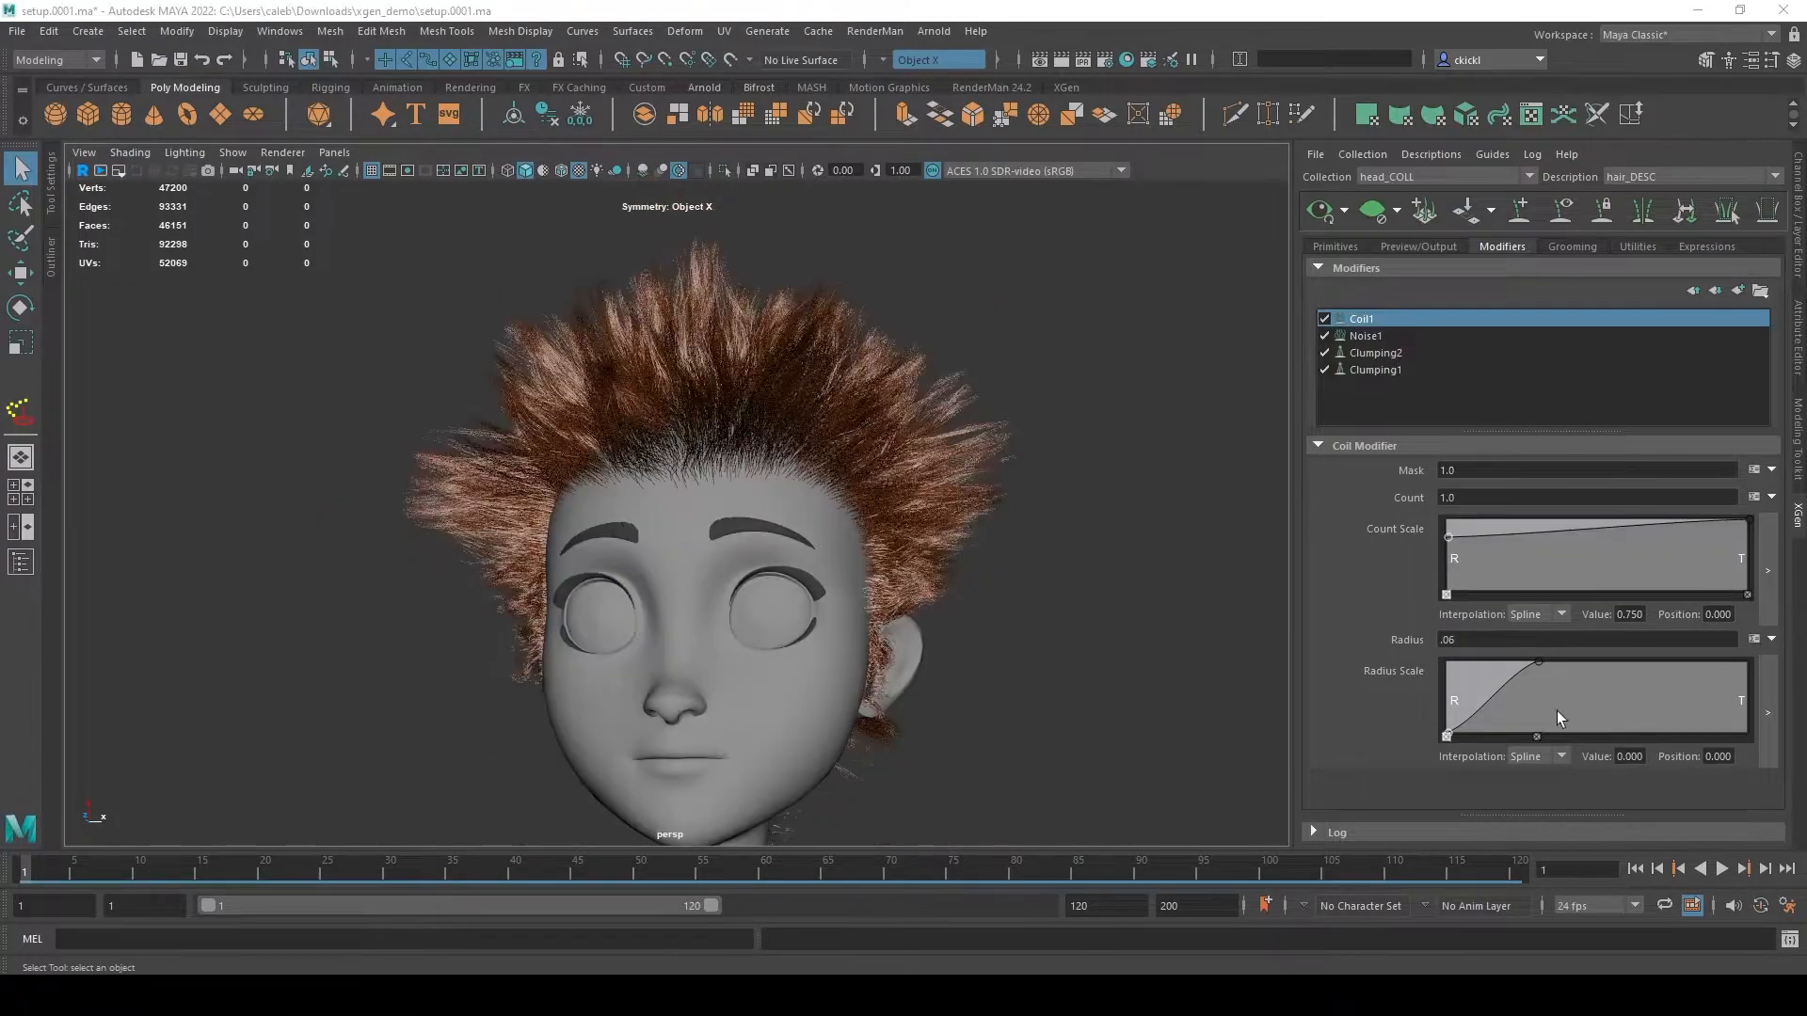
- Add a Cut modifier to the hair description
right_click_drag(1009, 698, 1028, 535, "alt")
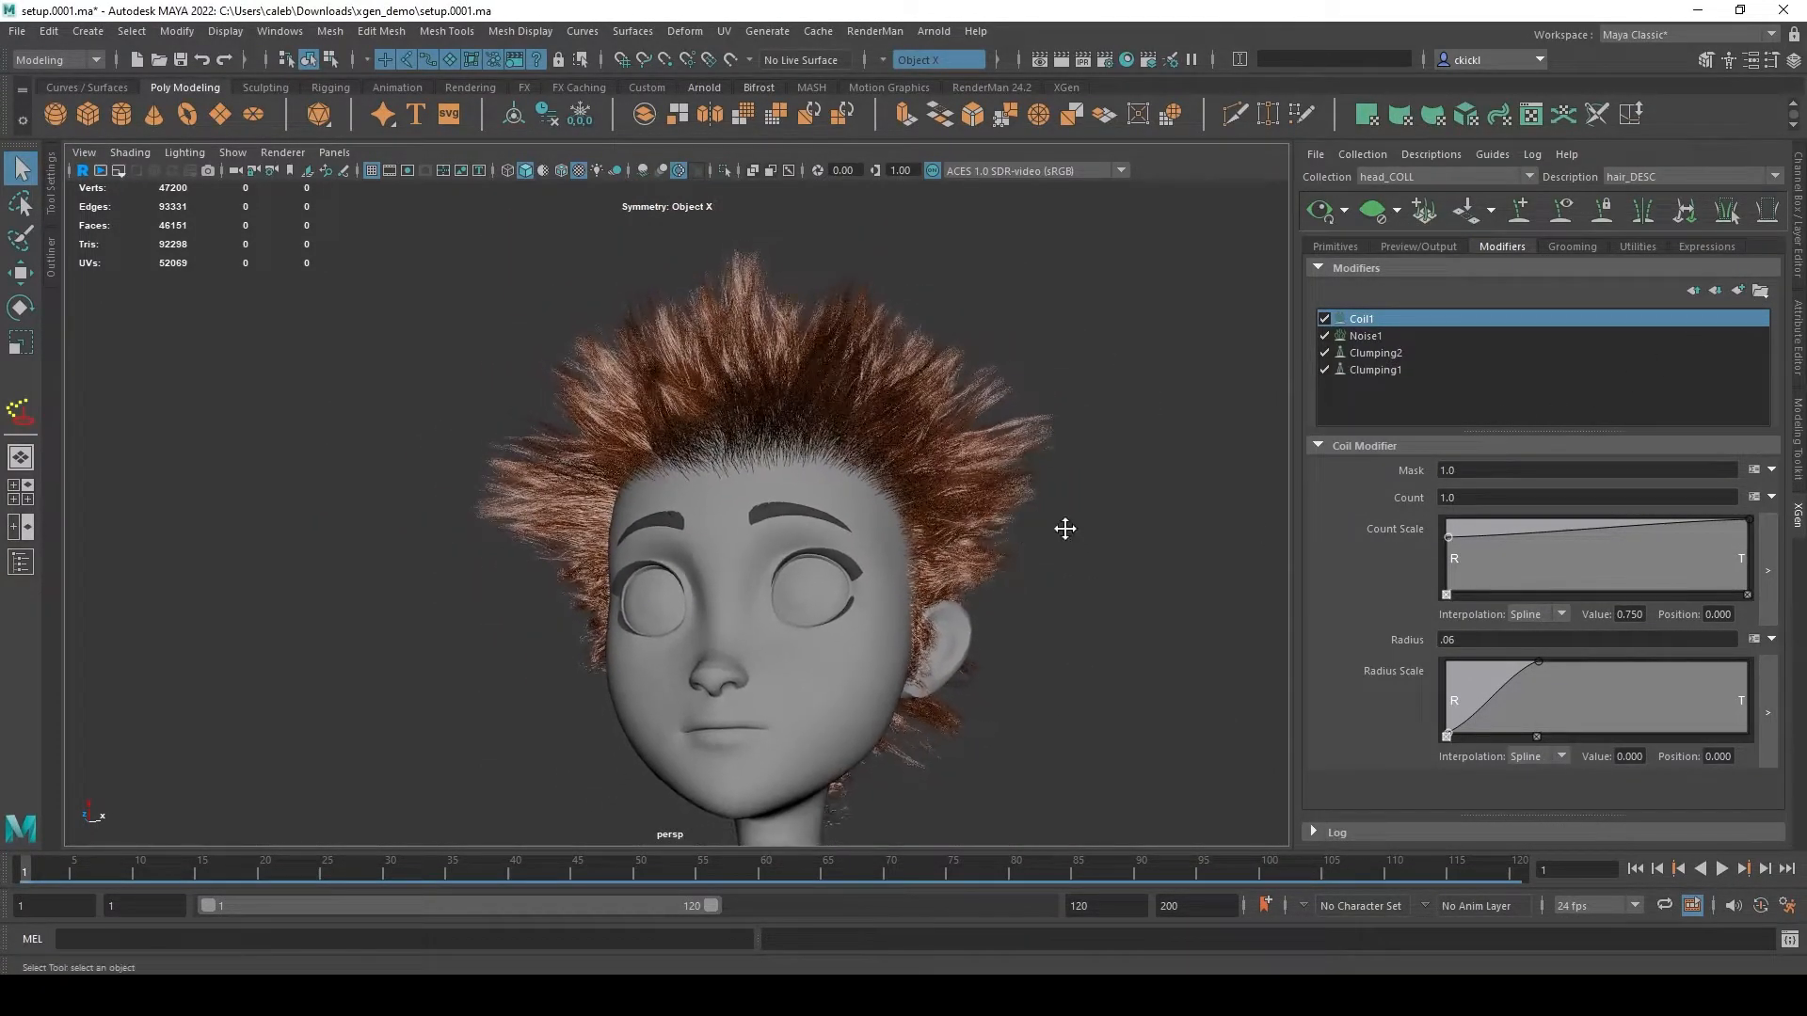
middle_click_drag(1070, 533, 1050, 530, "alt")
left_click(1739, 297)
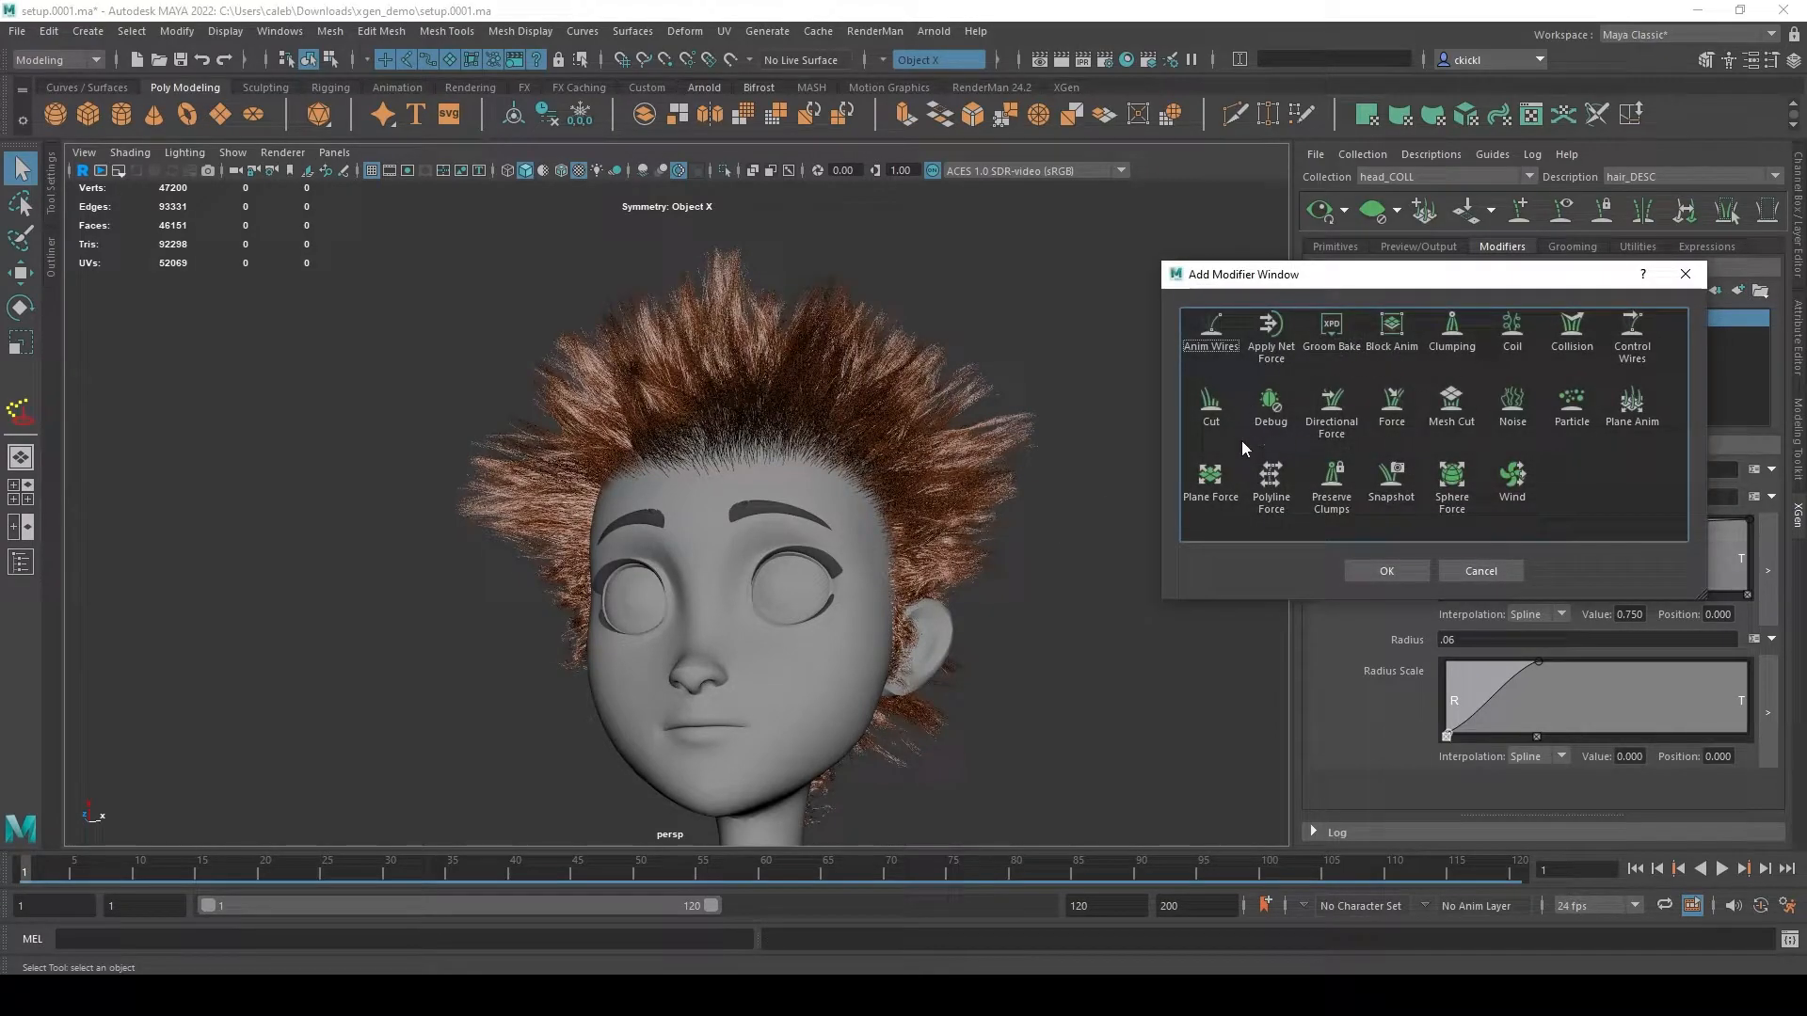
left_click(1380, 572)
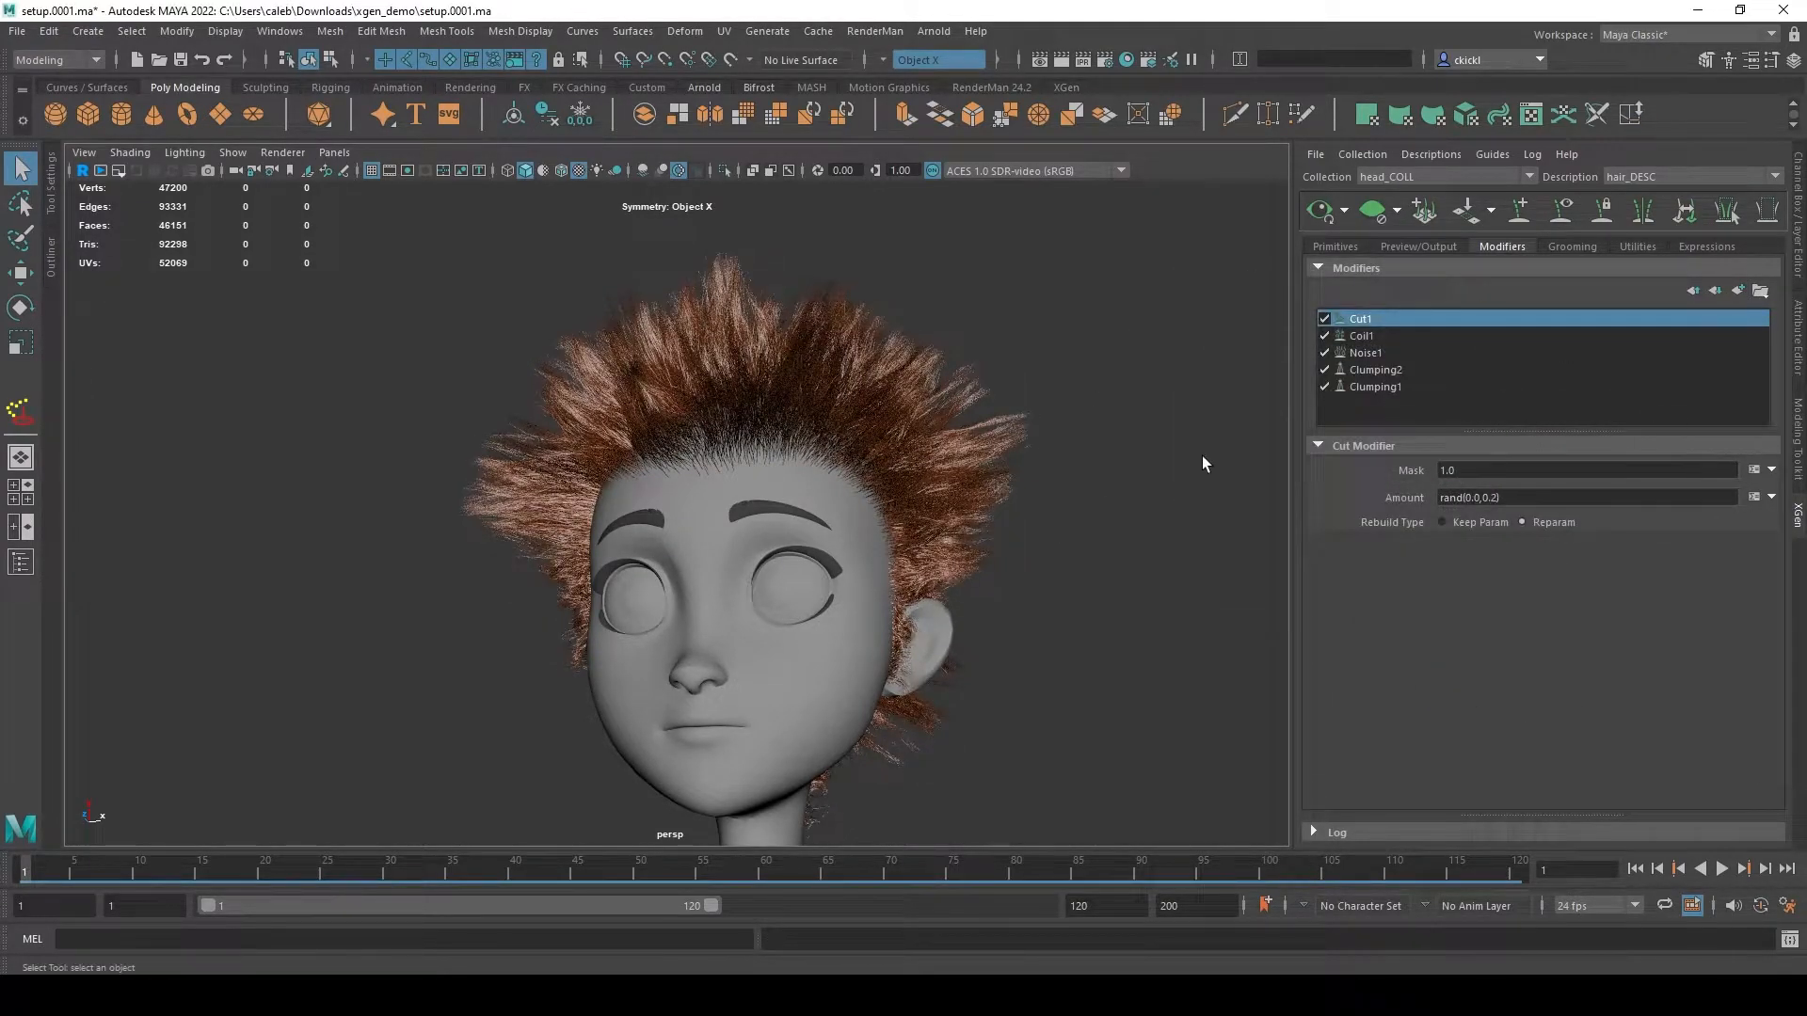
right_click_drag(1195, 467, 1201, 468, "alt")
left_click_drag(1201, 467, 1212, 461, "alt")
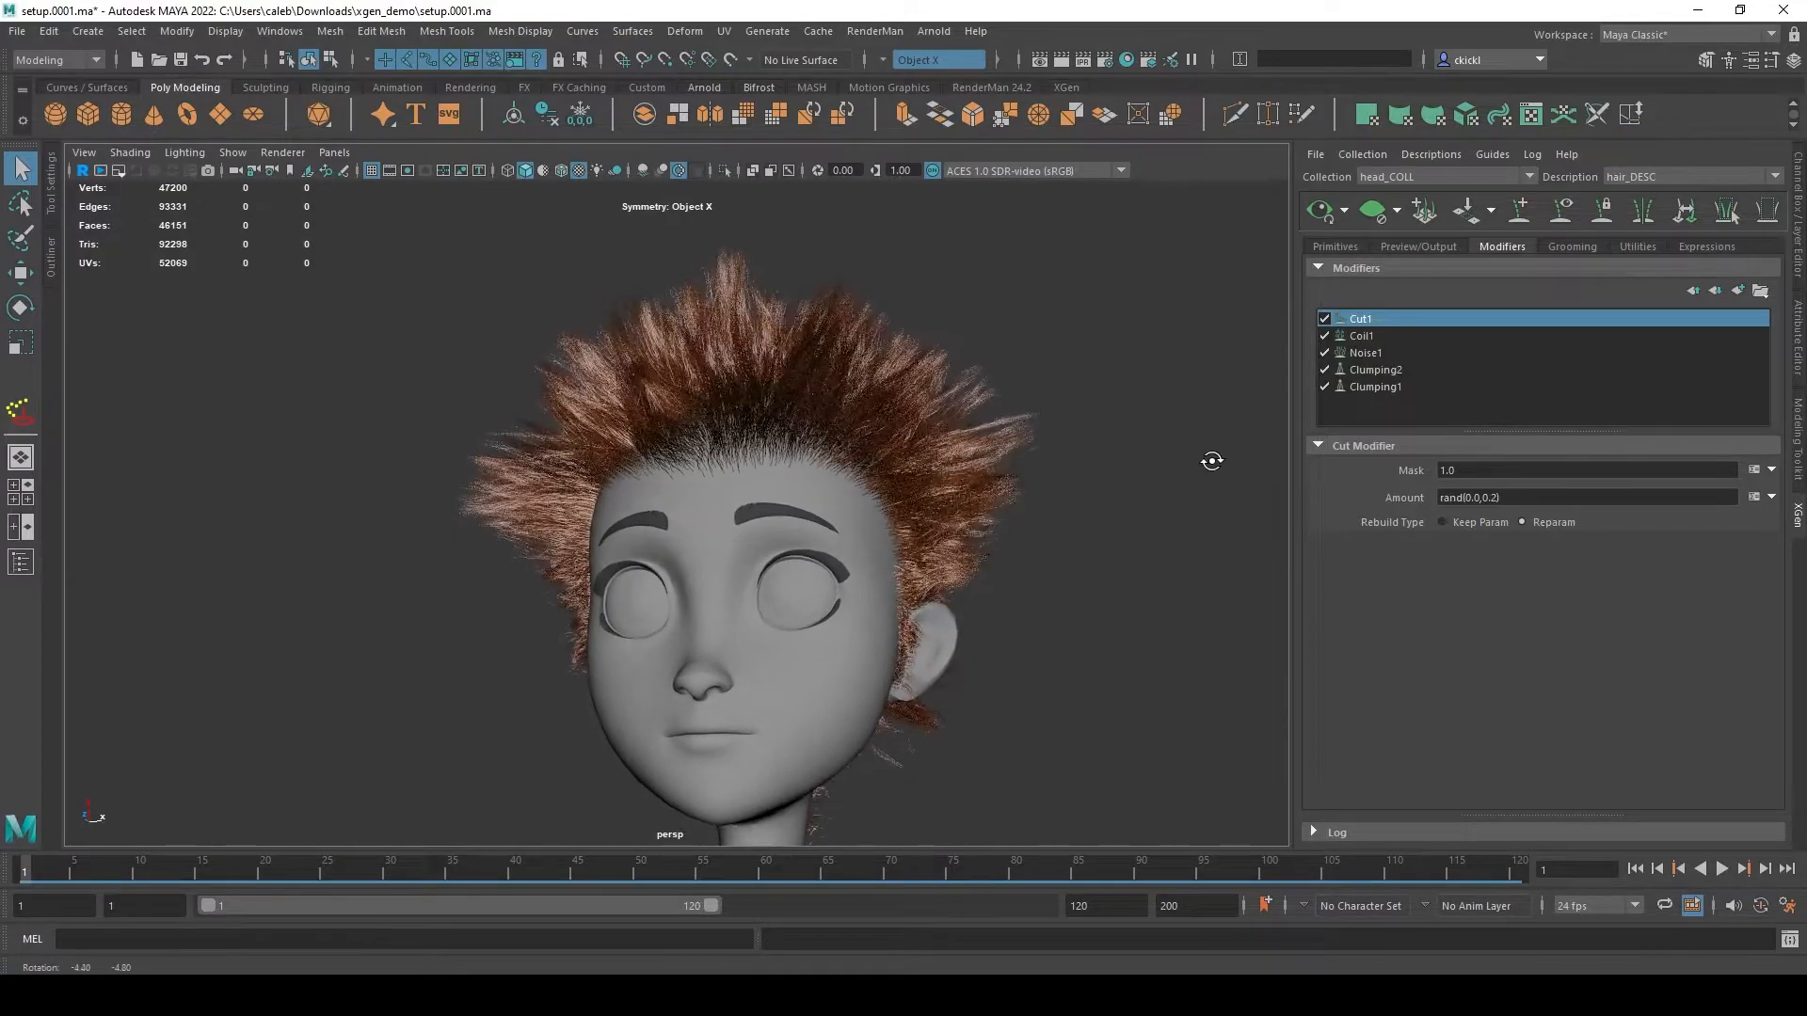
- Examine the random length variable and the final multiplication in the primitives' Length expression, closing it without changes
left_click(1336, 247)
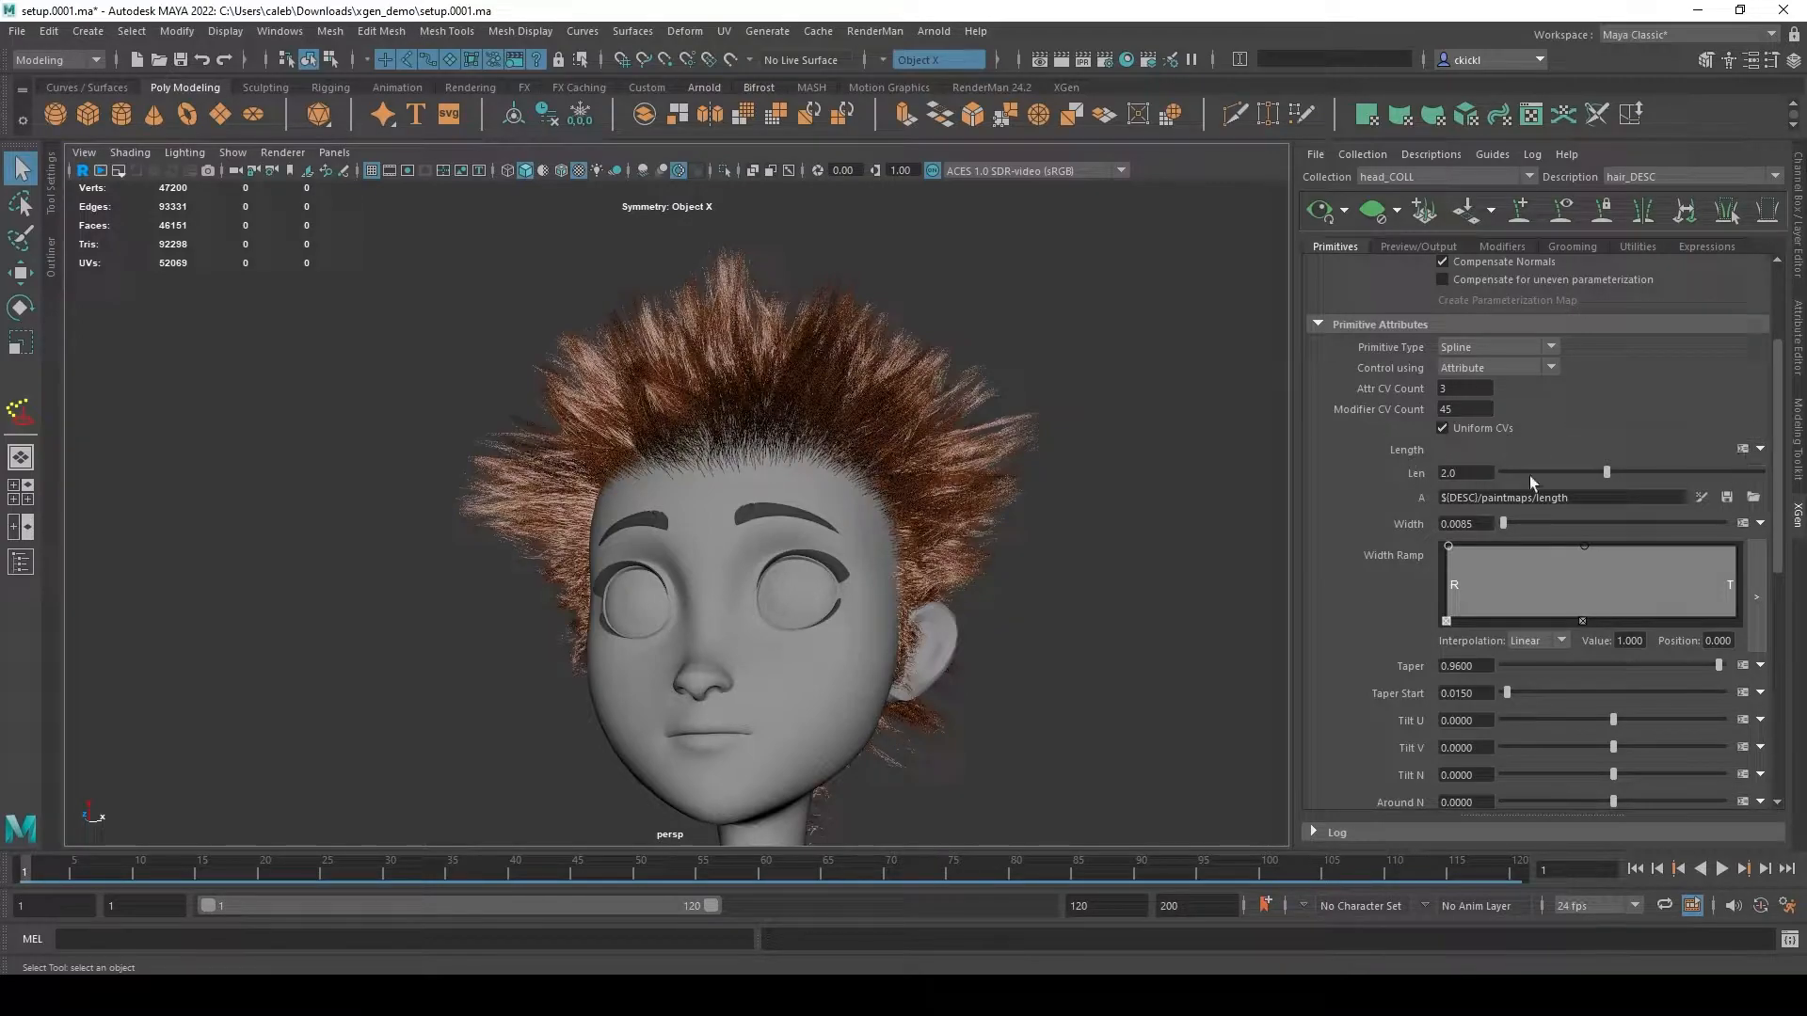
left_click(1742, 449)
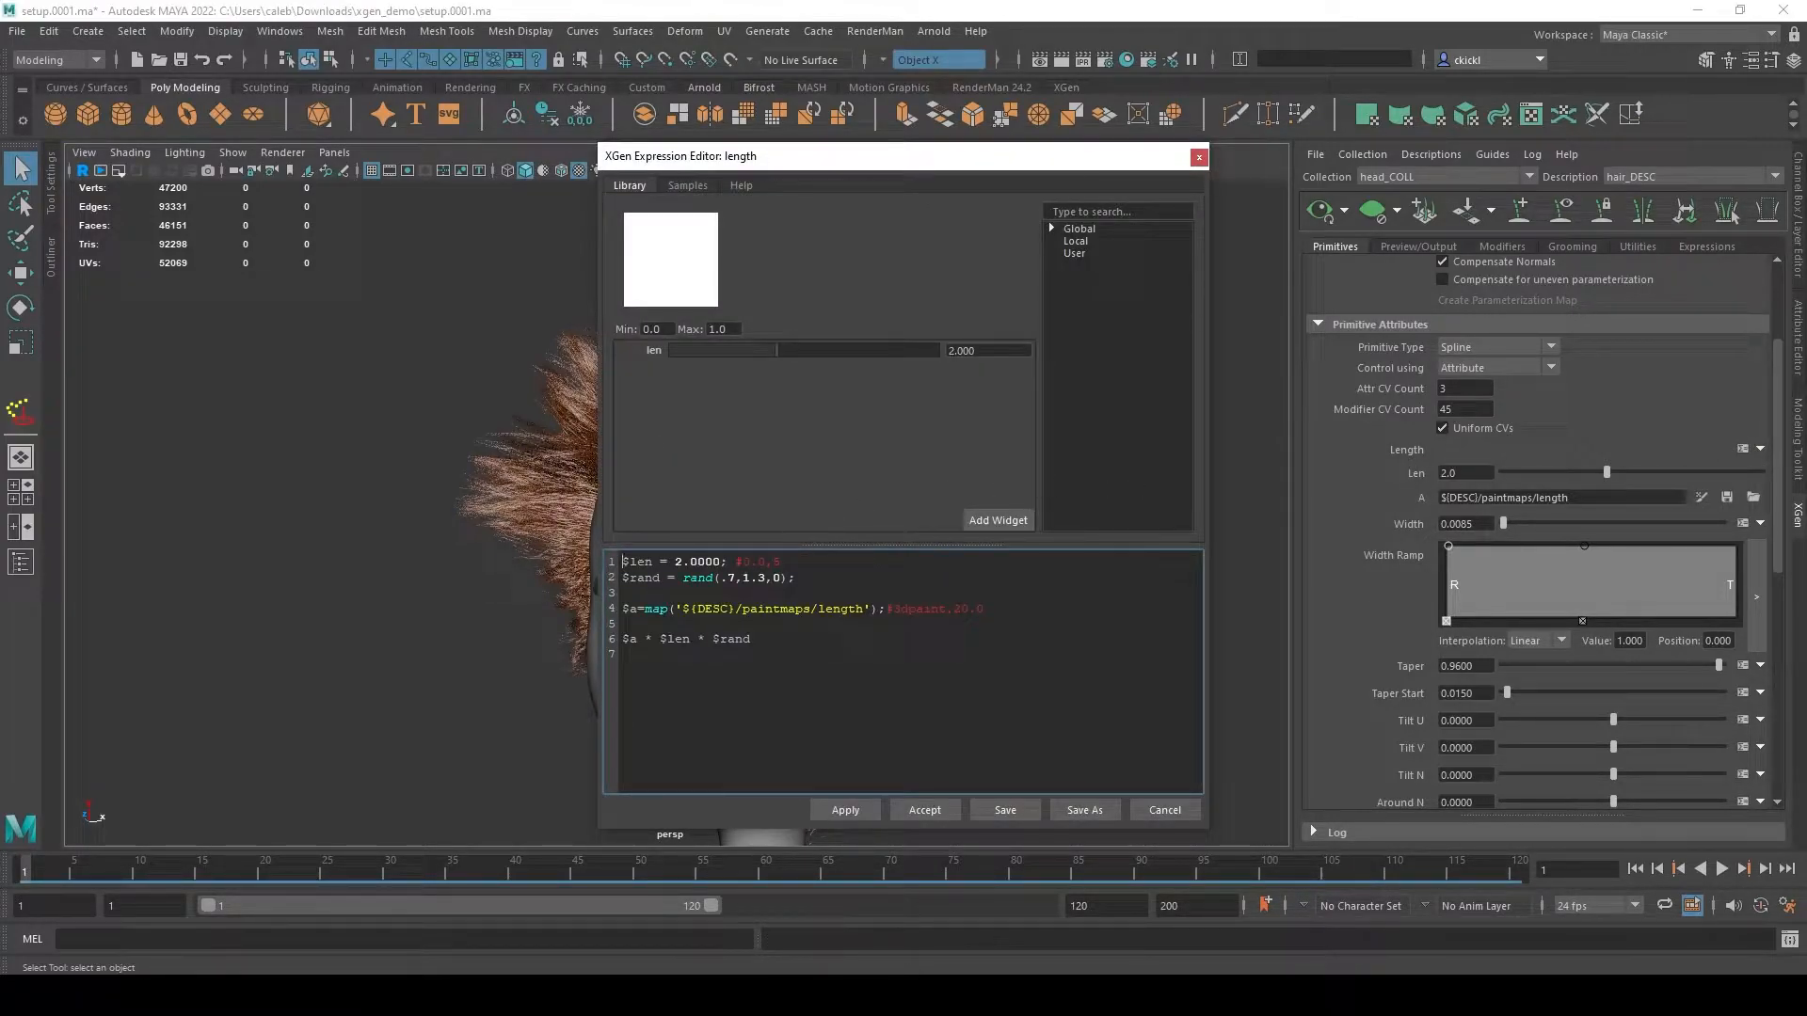
left_click_drag(796, 578, 611, 578)
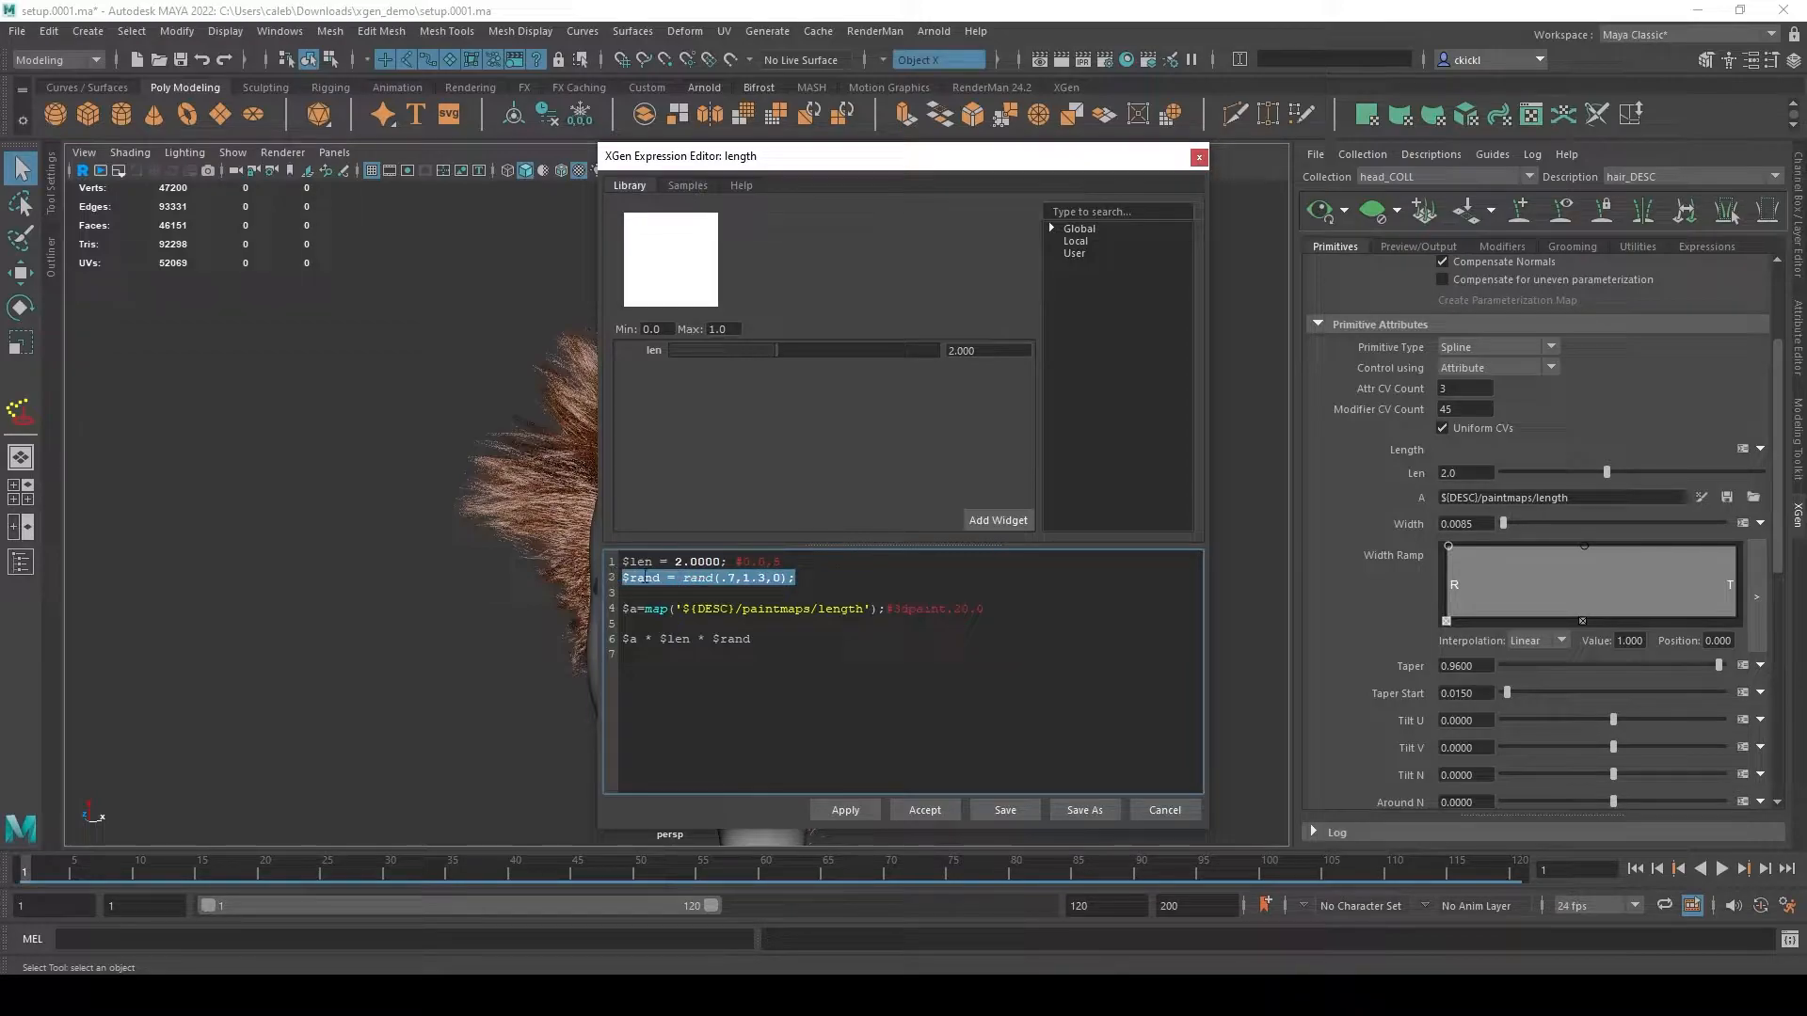
left_click_drag(753, 639, 541, 627)
left_click_drag(782, 562, 565, 580)
left_click_drag(782, 562, 605, 563)
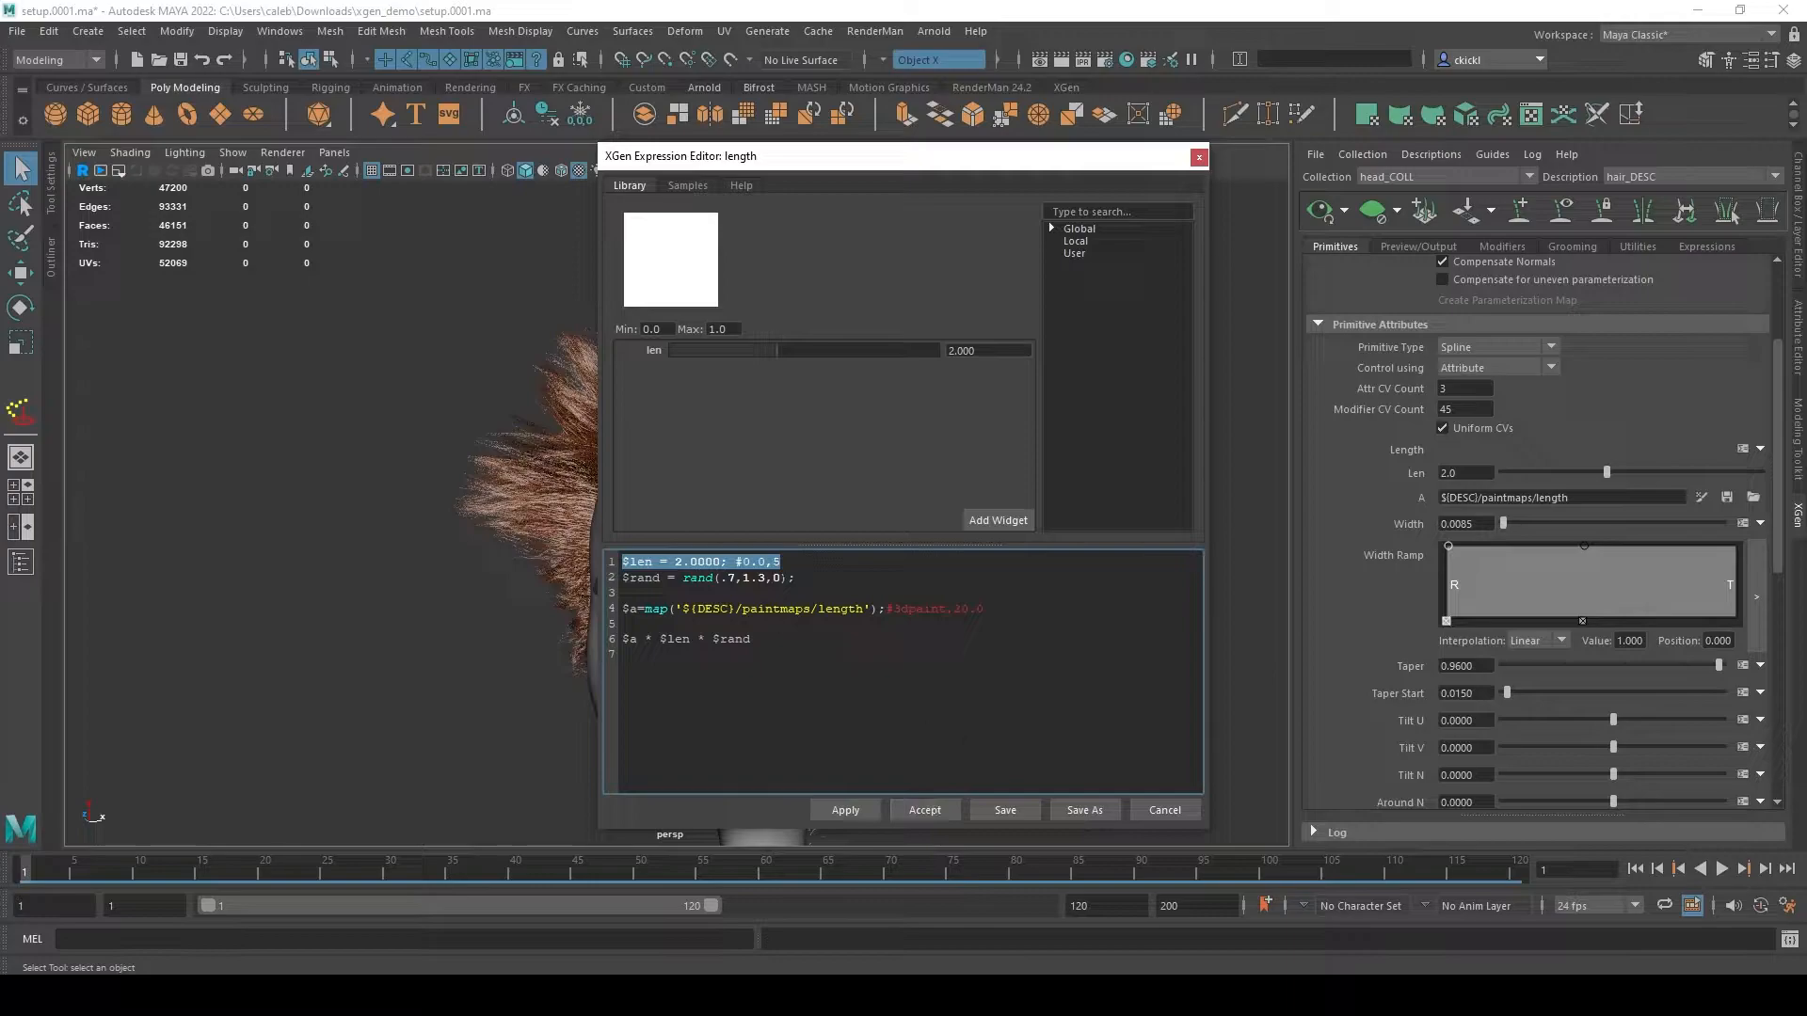
left_click_drag(789, 578, 595, 579)
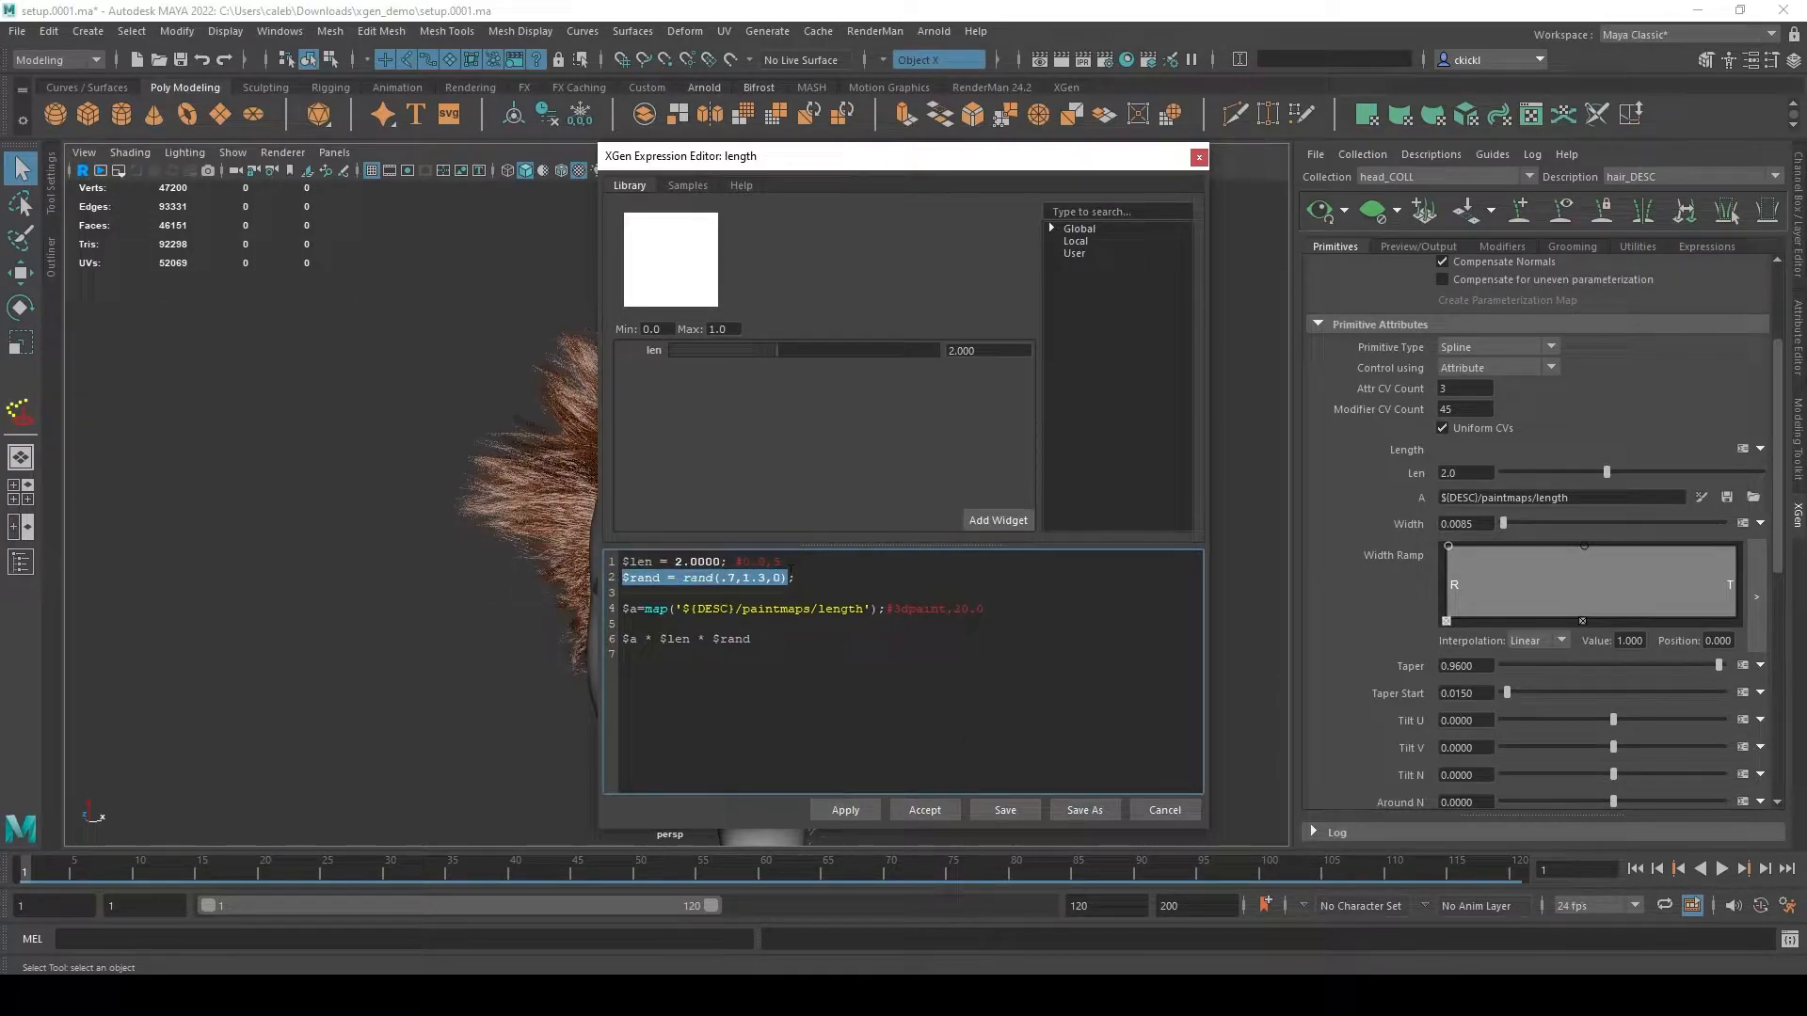
left_click_drag(791, 576, 607, 562)
left_click_drag(751, 640, 678, 640)
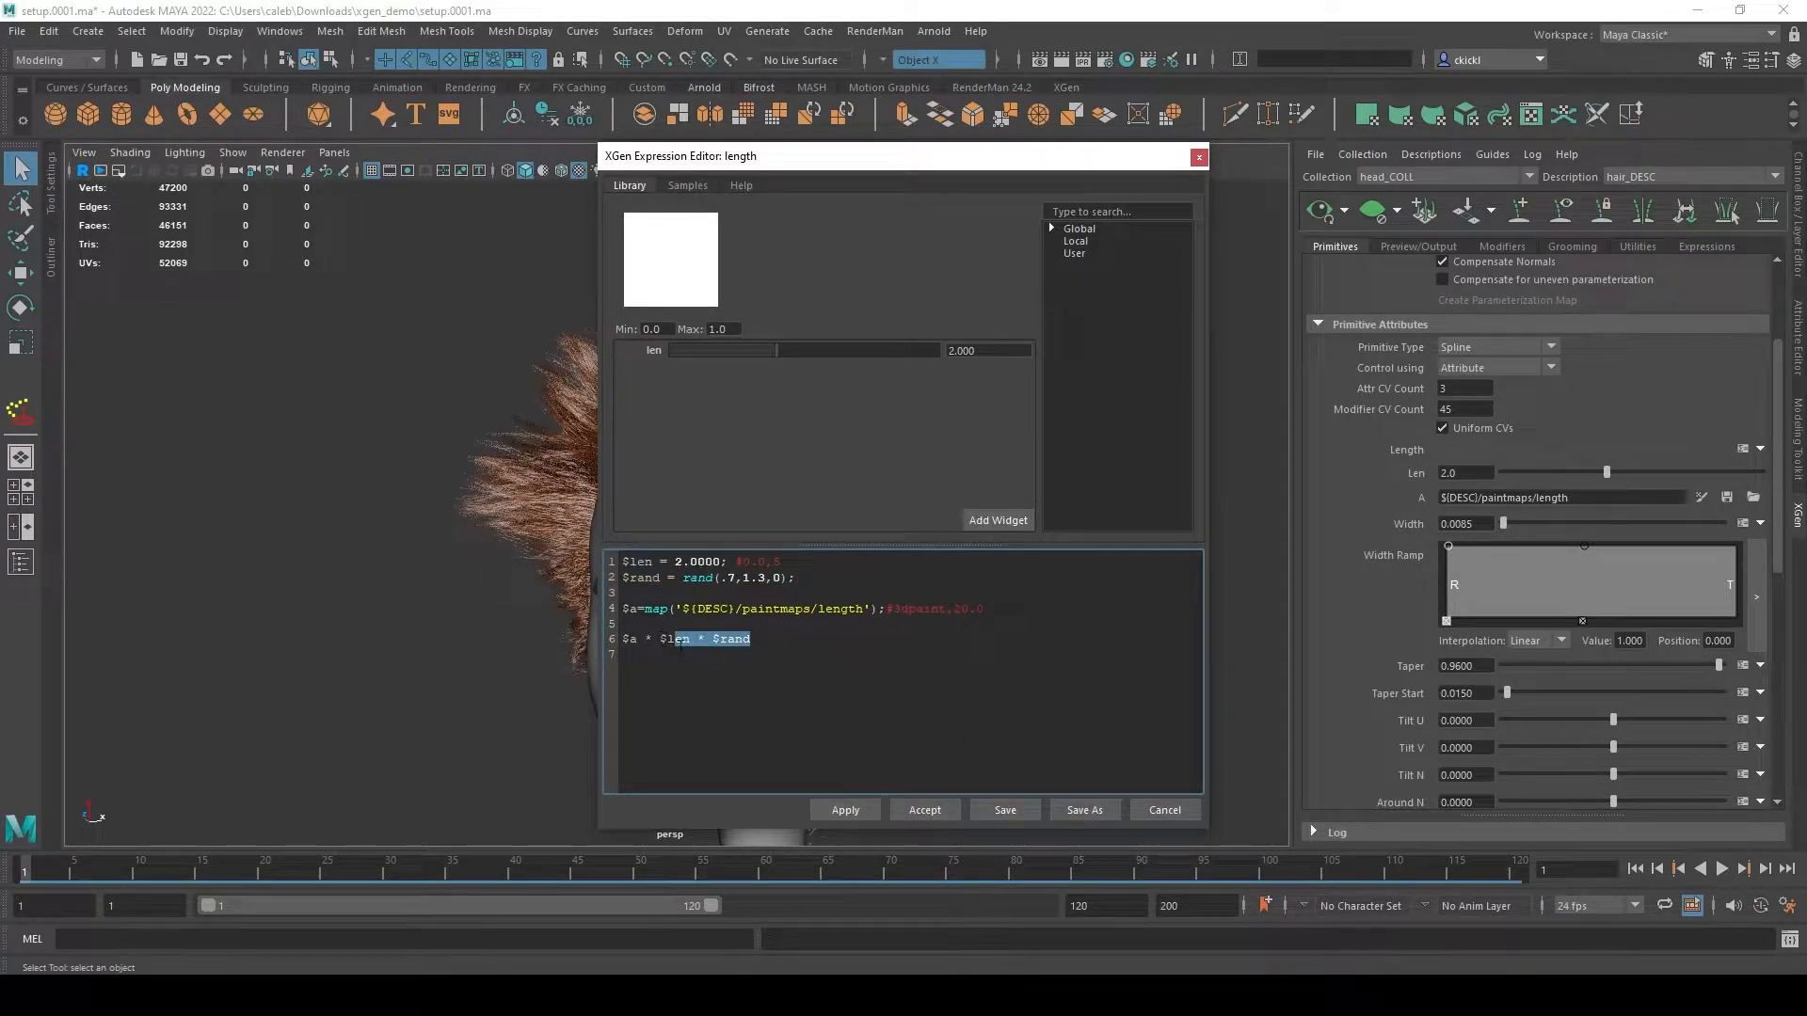
left_click(1165, 811)
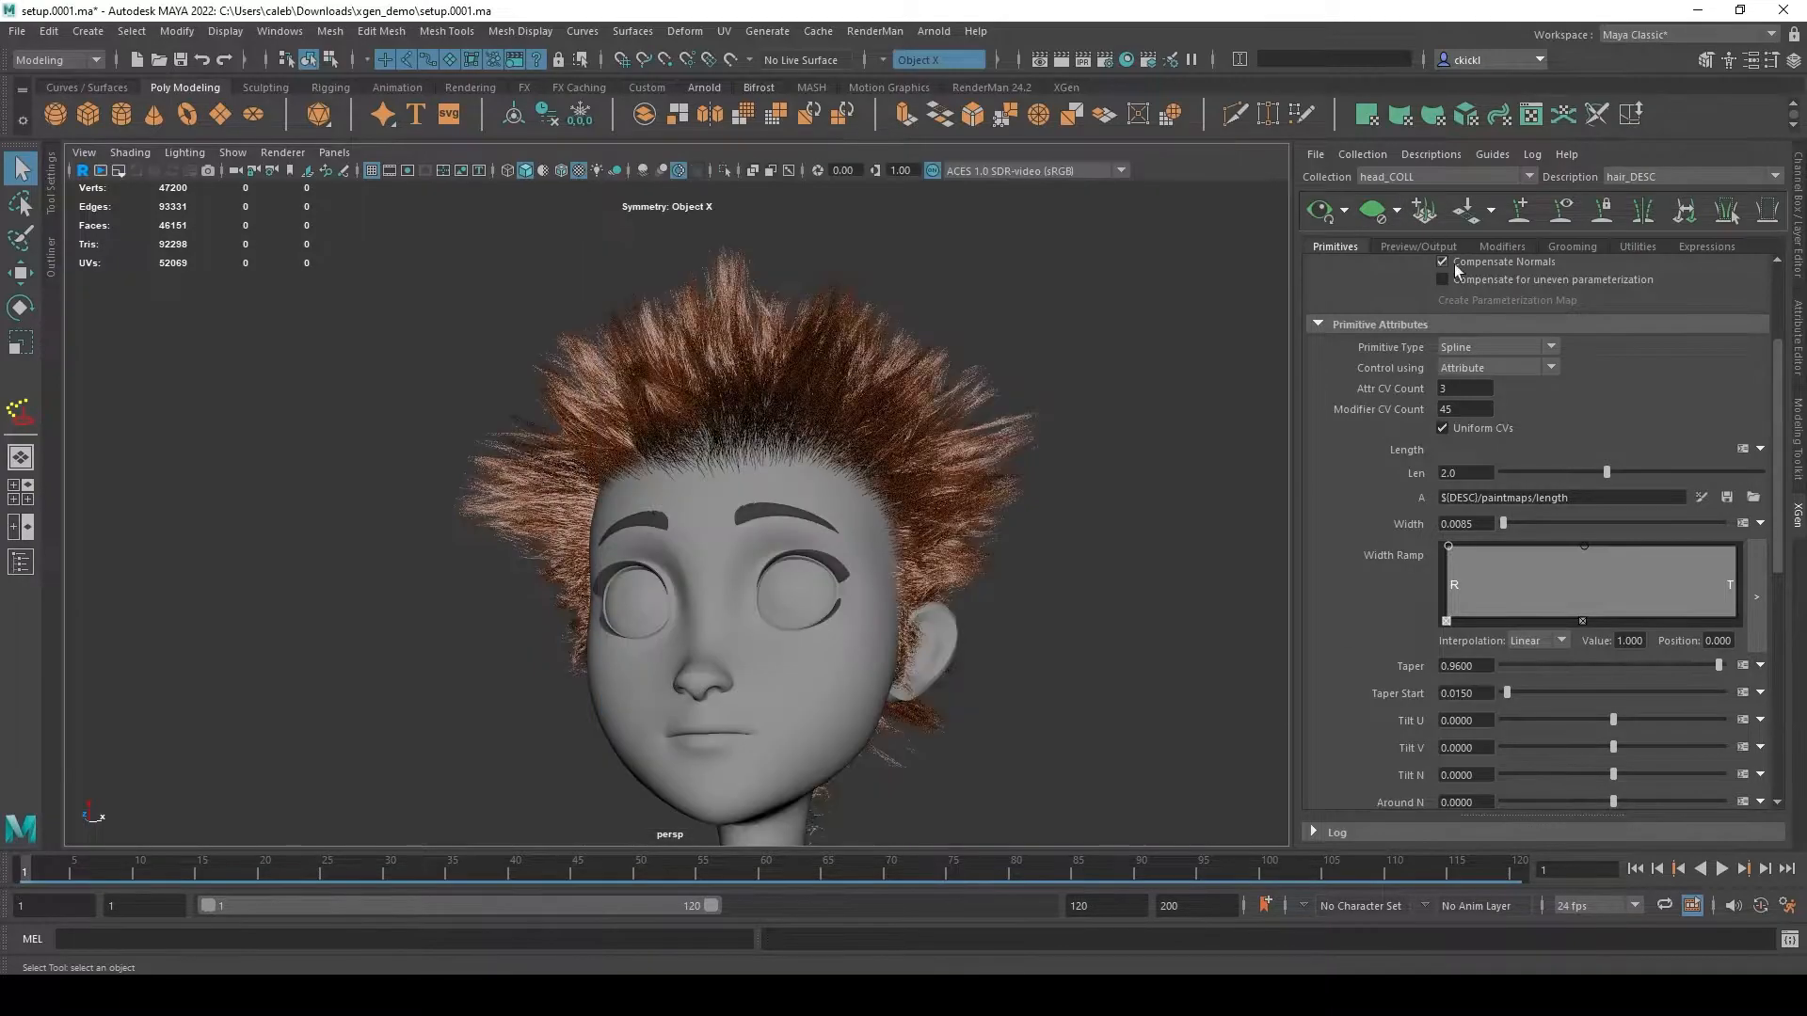
- Disable the Coil1, Noise1, Clumping2 and Clumping1 modifiers, leaving only Cut1 active
left_click(1502, 247)
left_click(1324, 336)
left_click(1324, 353)
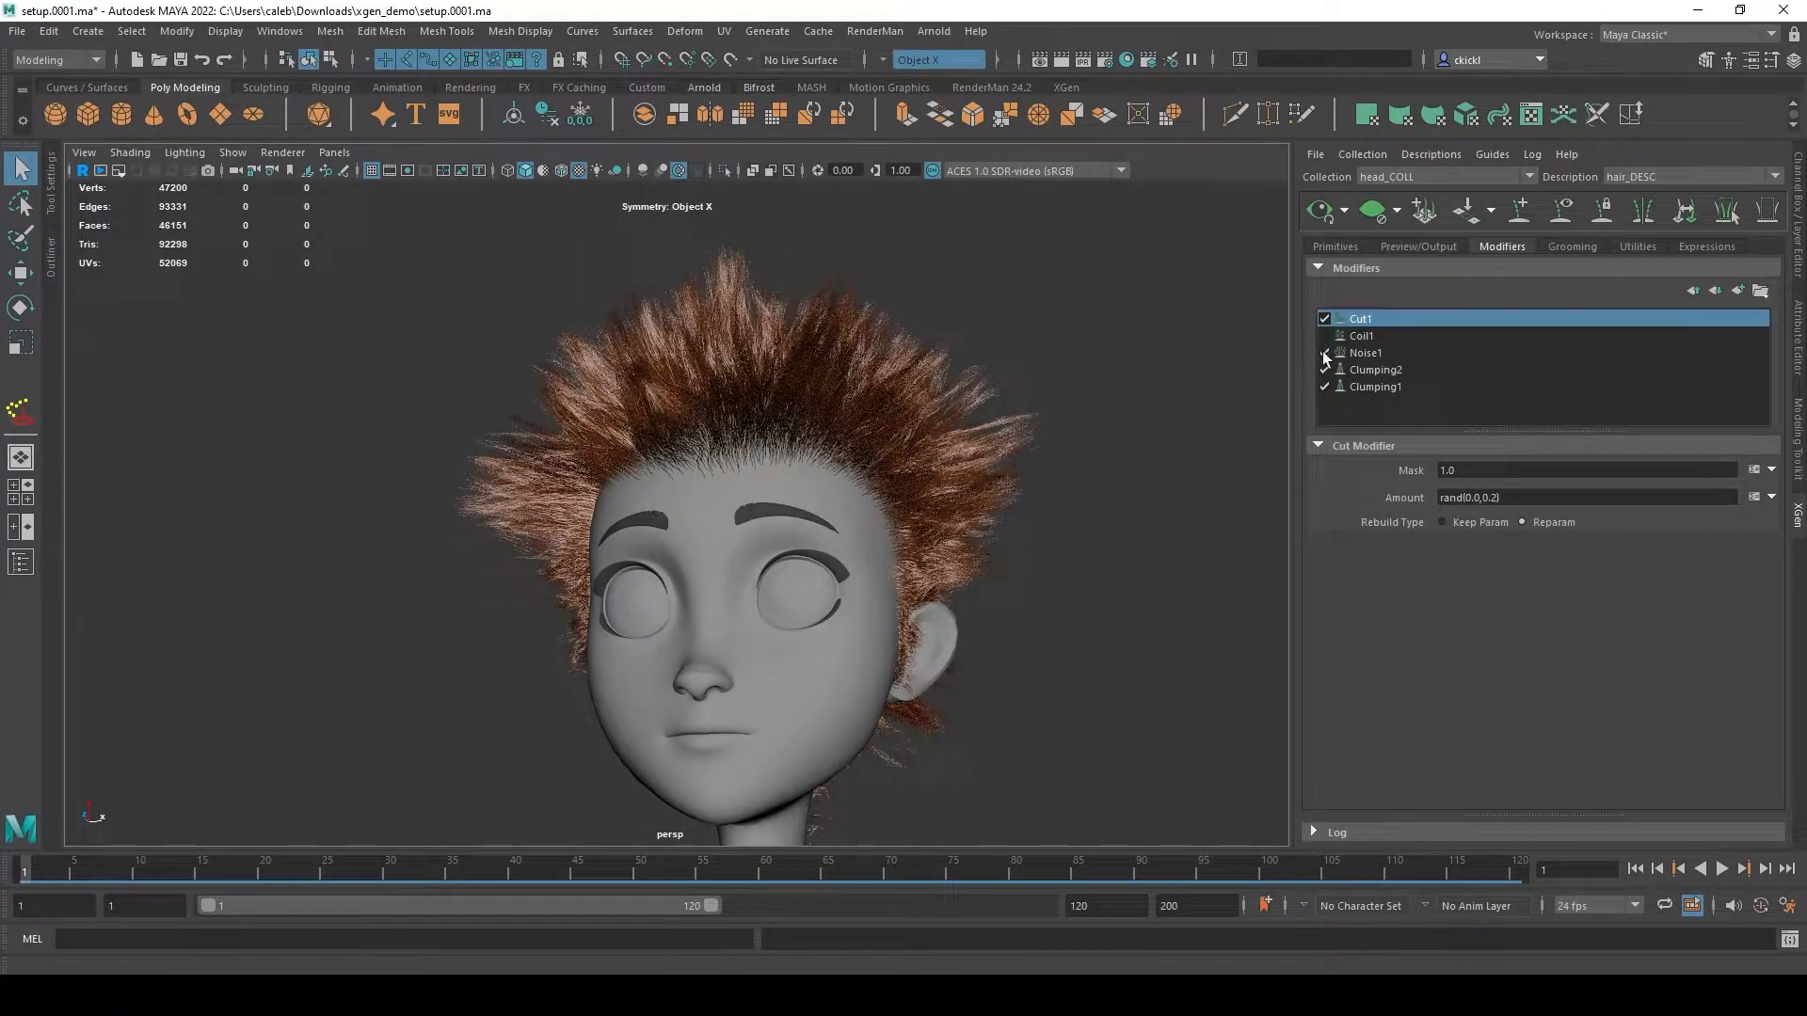
left_click(1324, 369)
left_click(1324, 387)
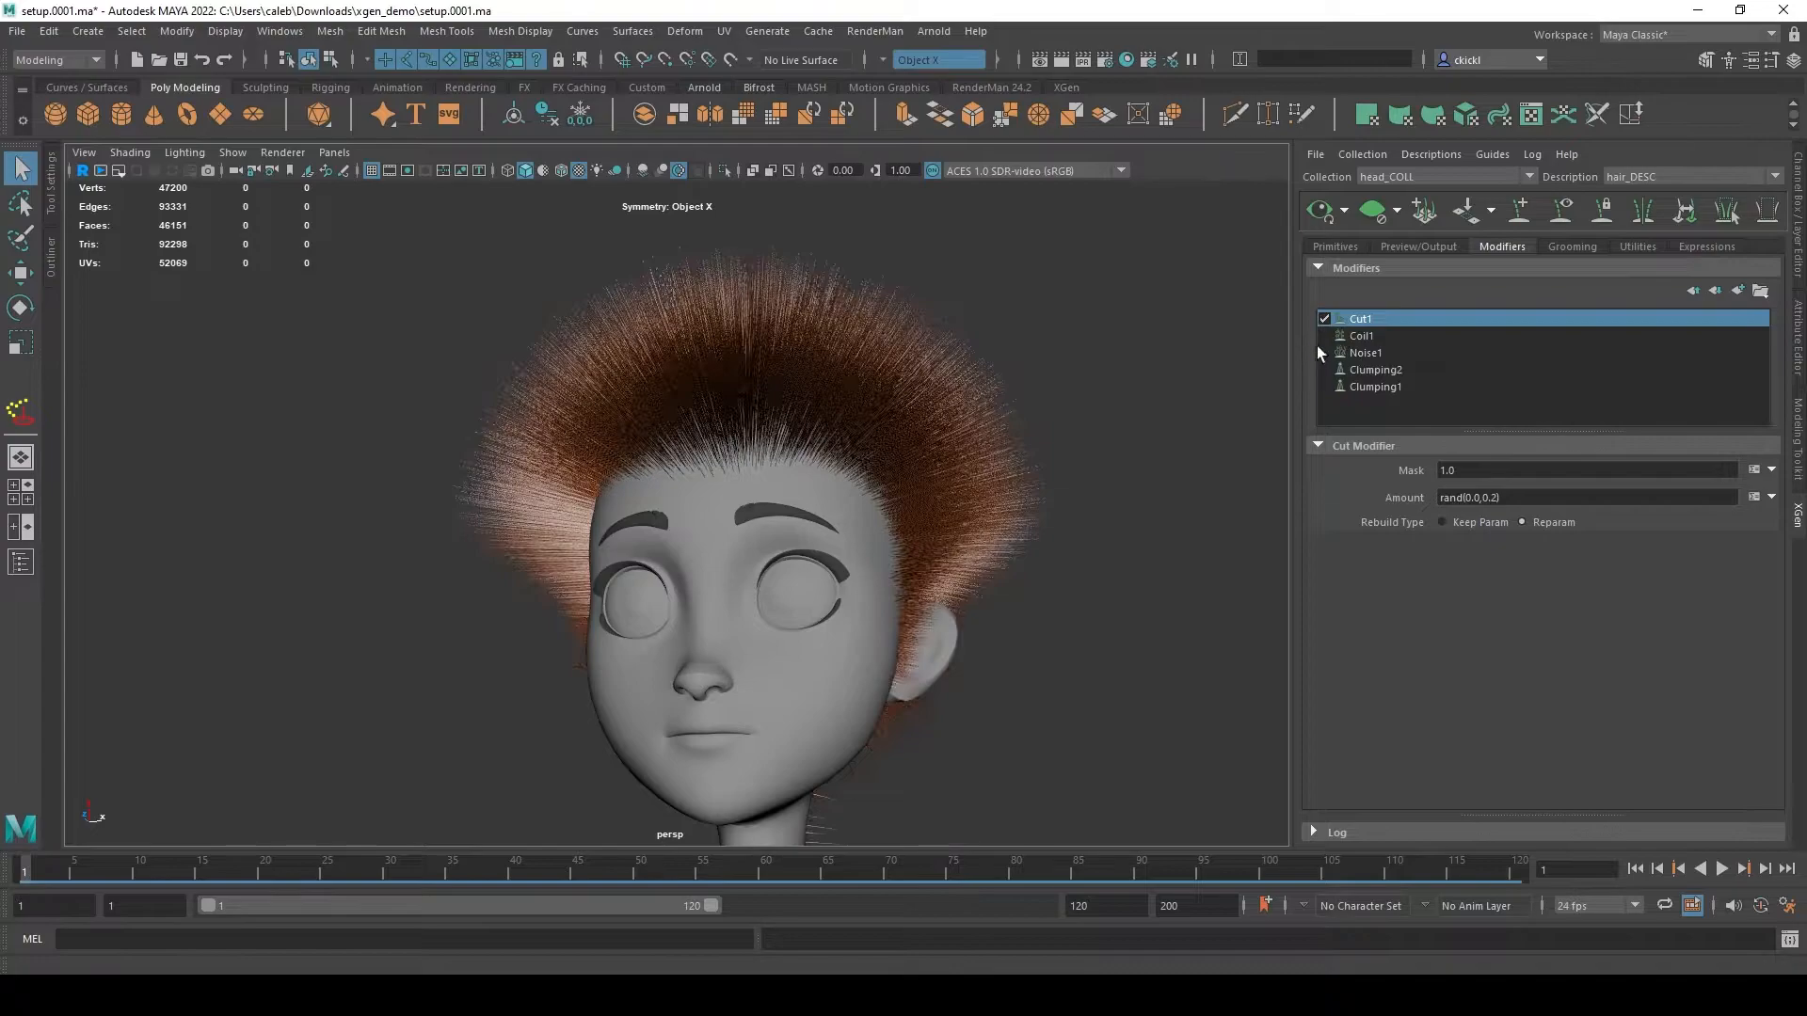
- Toggle the Cut1 modifier to compare the hair with and without it, and check the primitives' Len attribute
left_click(1325, 319)
left_click(1324, 319)
left_click(1336, 247)
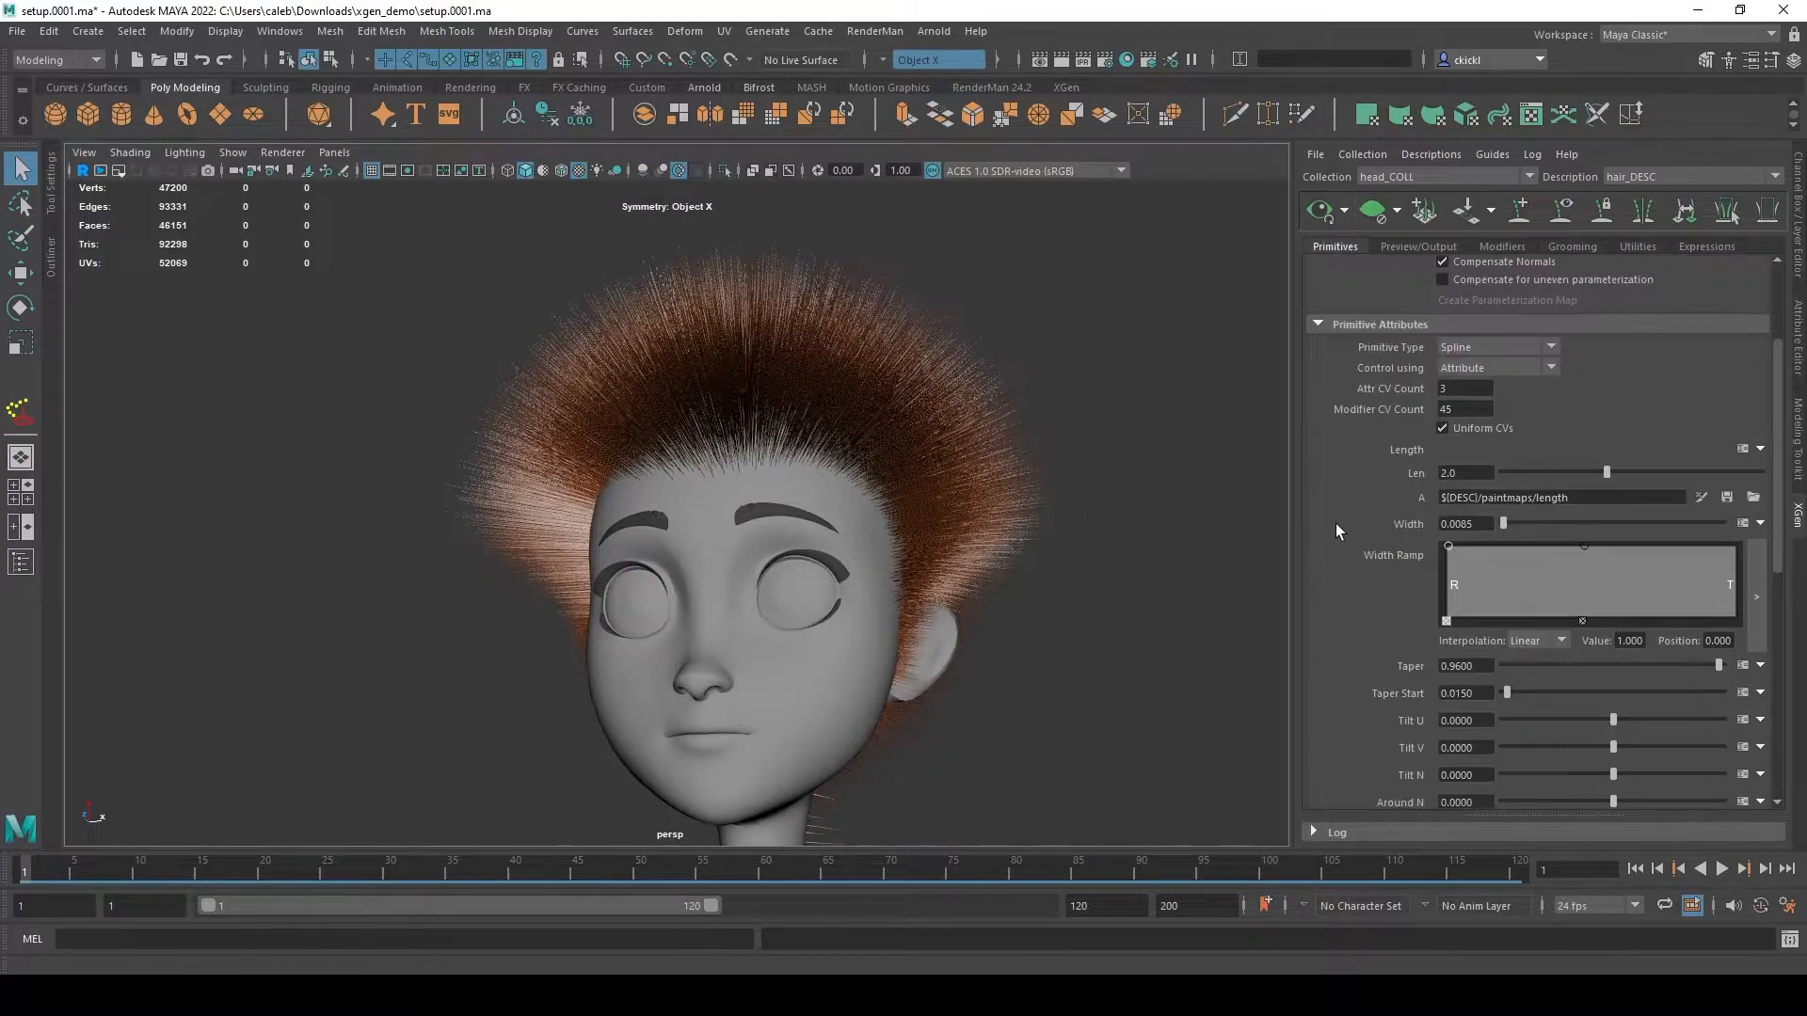
left_click(1481, 248)
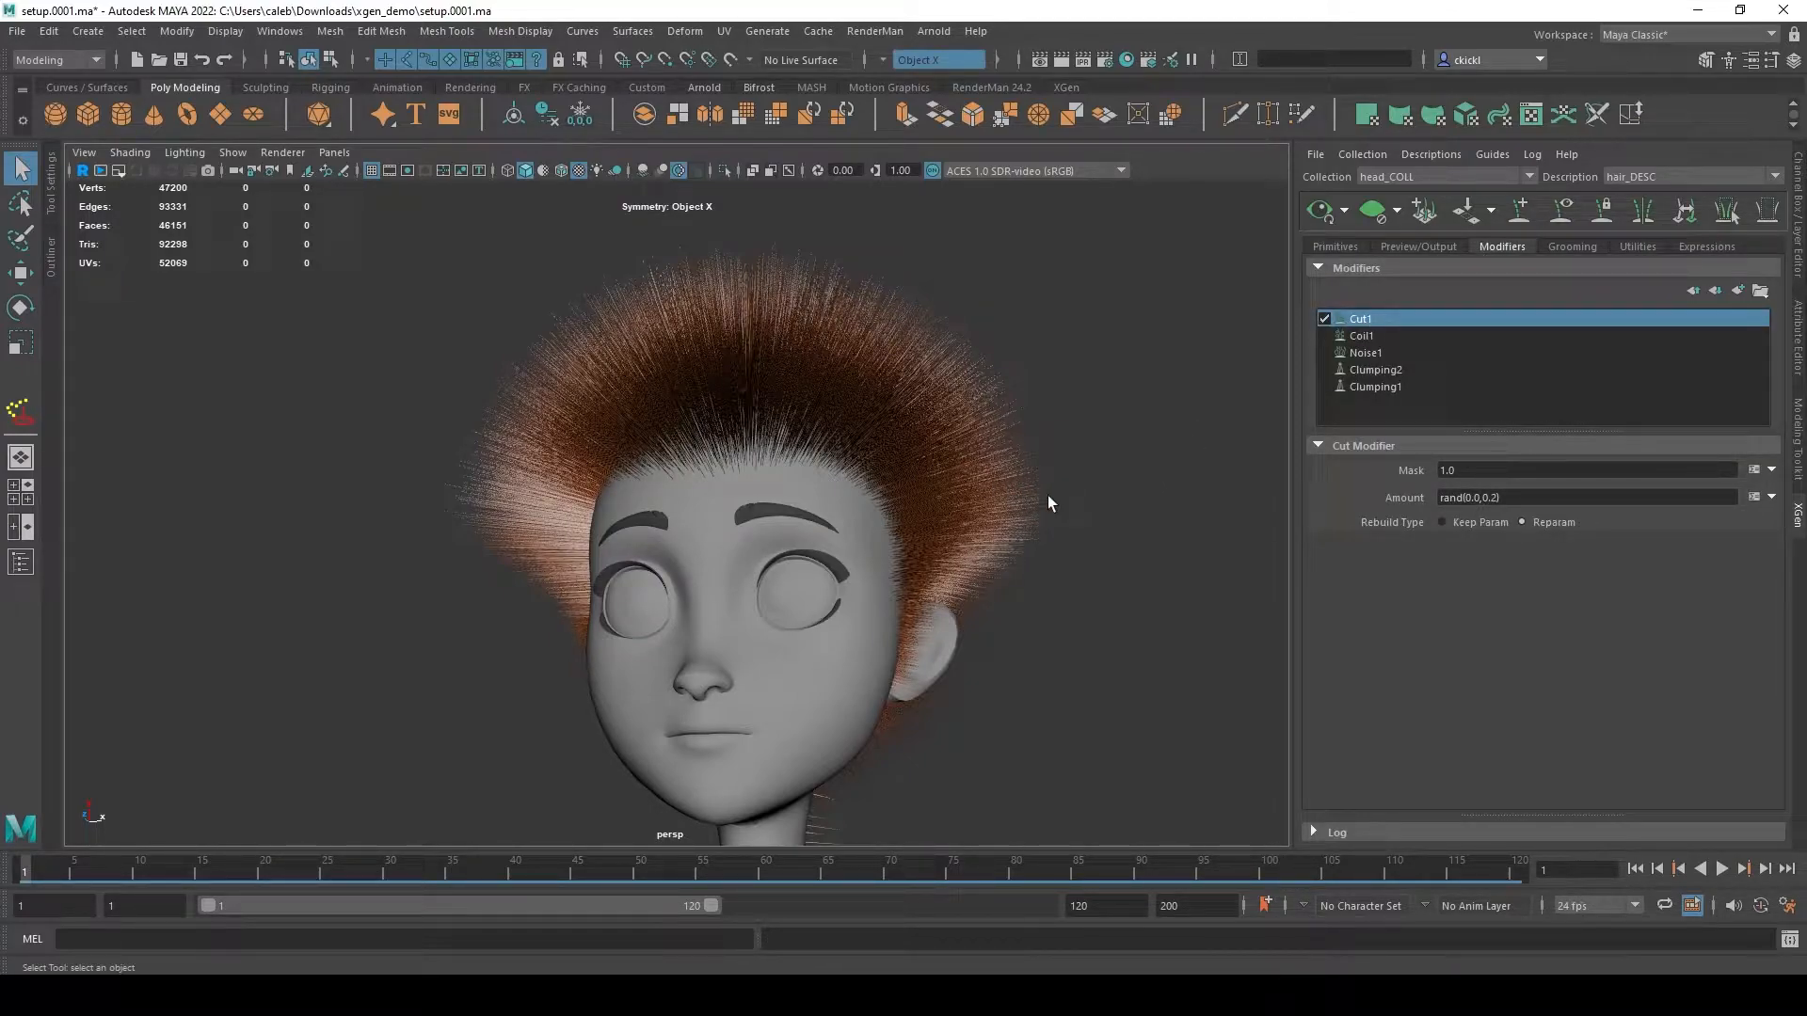
- Set the Cut modifier's Amount expression to rand(0.0,3) and accept it
left_click_drag(1510, 500, 1404, 505)
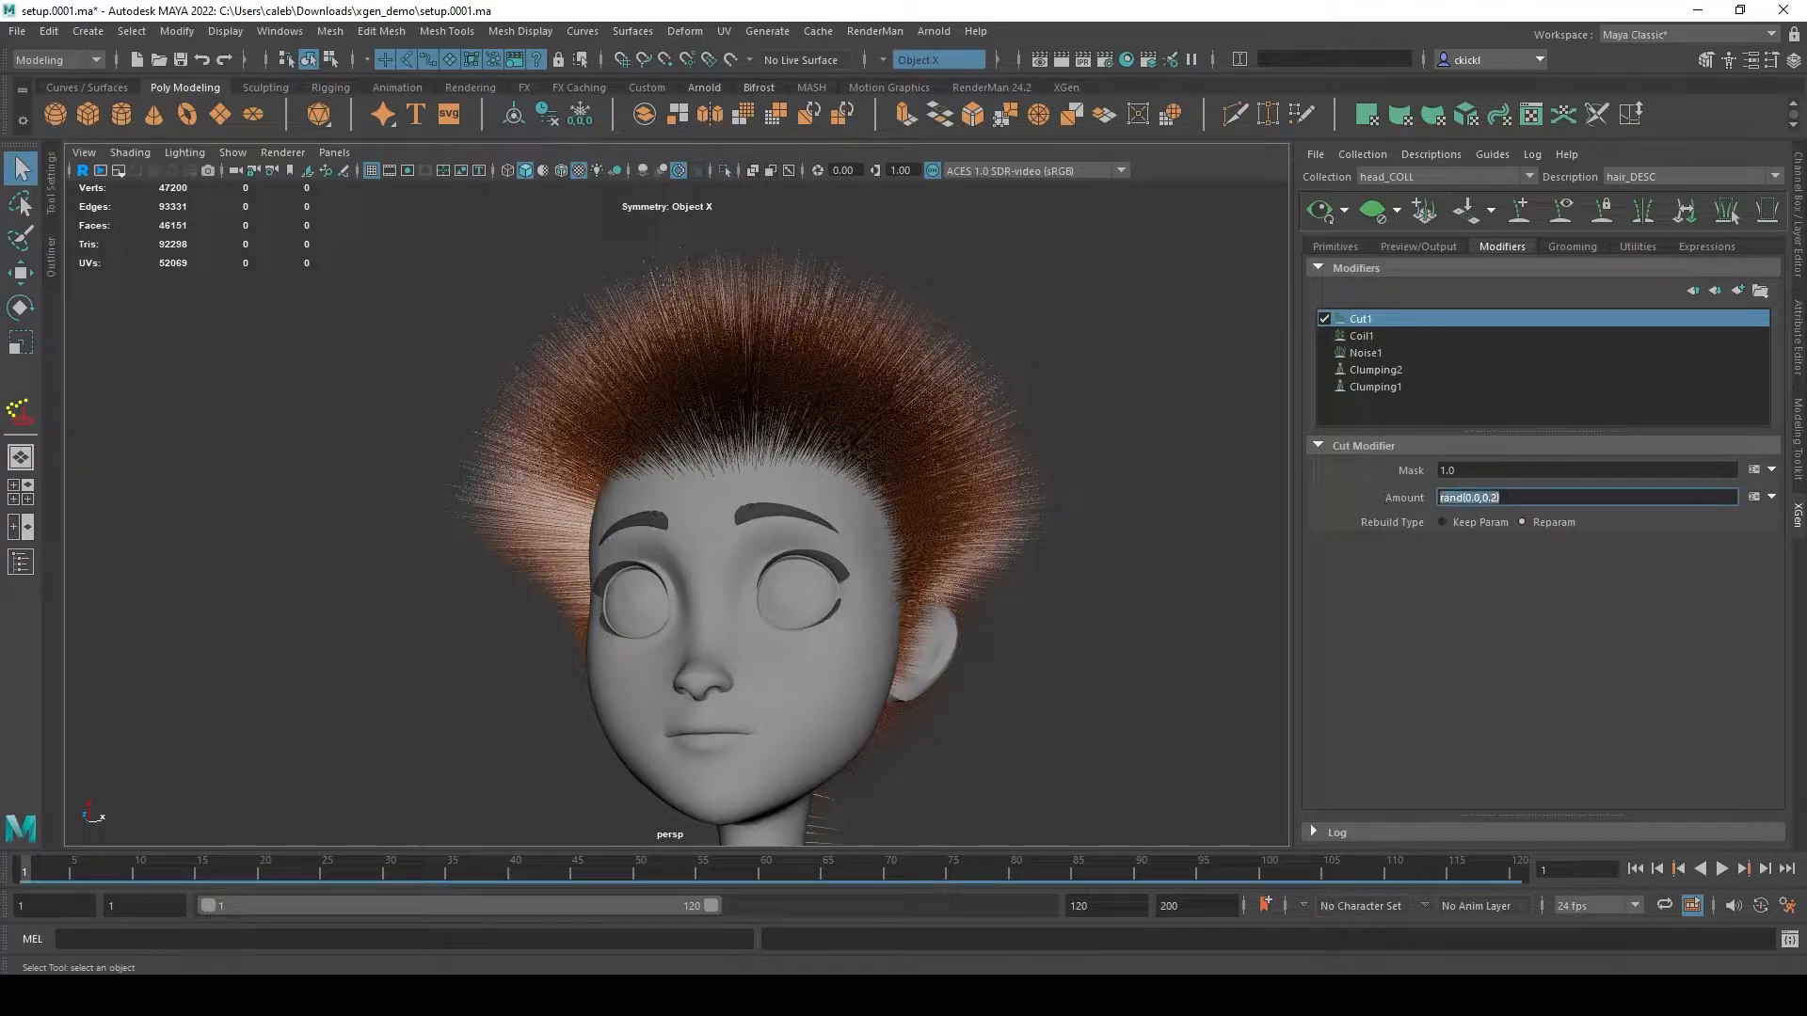
left_click(1754, 498)
left_click_drag(790, 568, 477, 546)
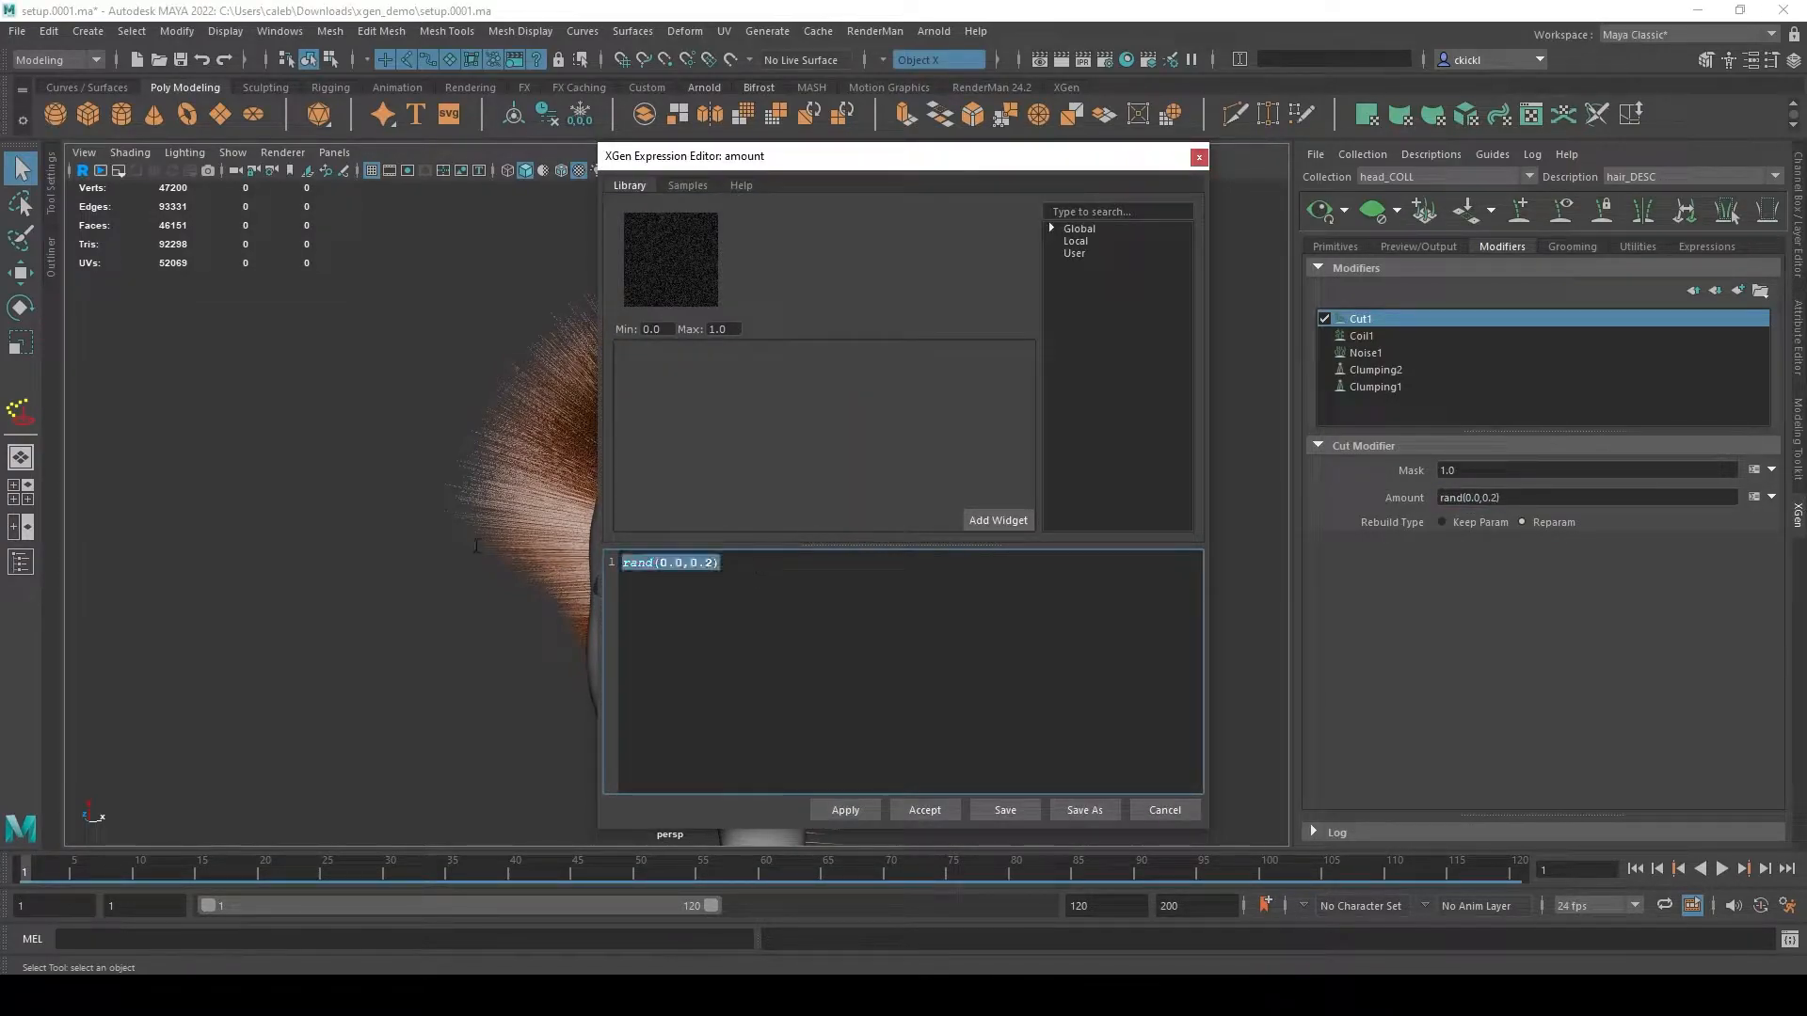
left_click(847, 582)
left_click_drag(860, 585, 388, 555)
left_click(713, 578)
left_click_drag(715, 576, 567, 558)
left_click(681, 563)
left_click_drag(697, 562, 714, 563)
left_click(720, 570)
type("3")
left_click(849, 811)
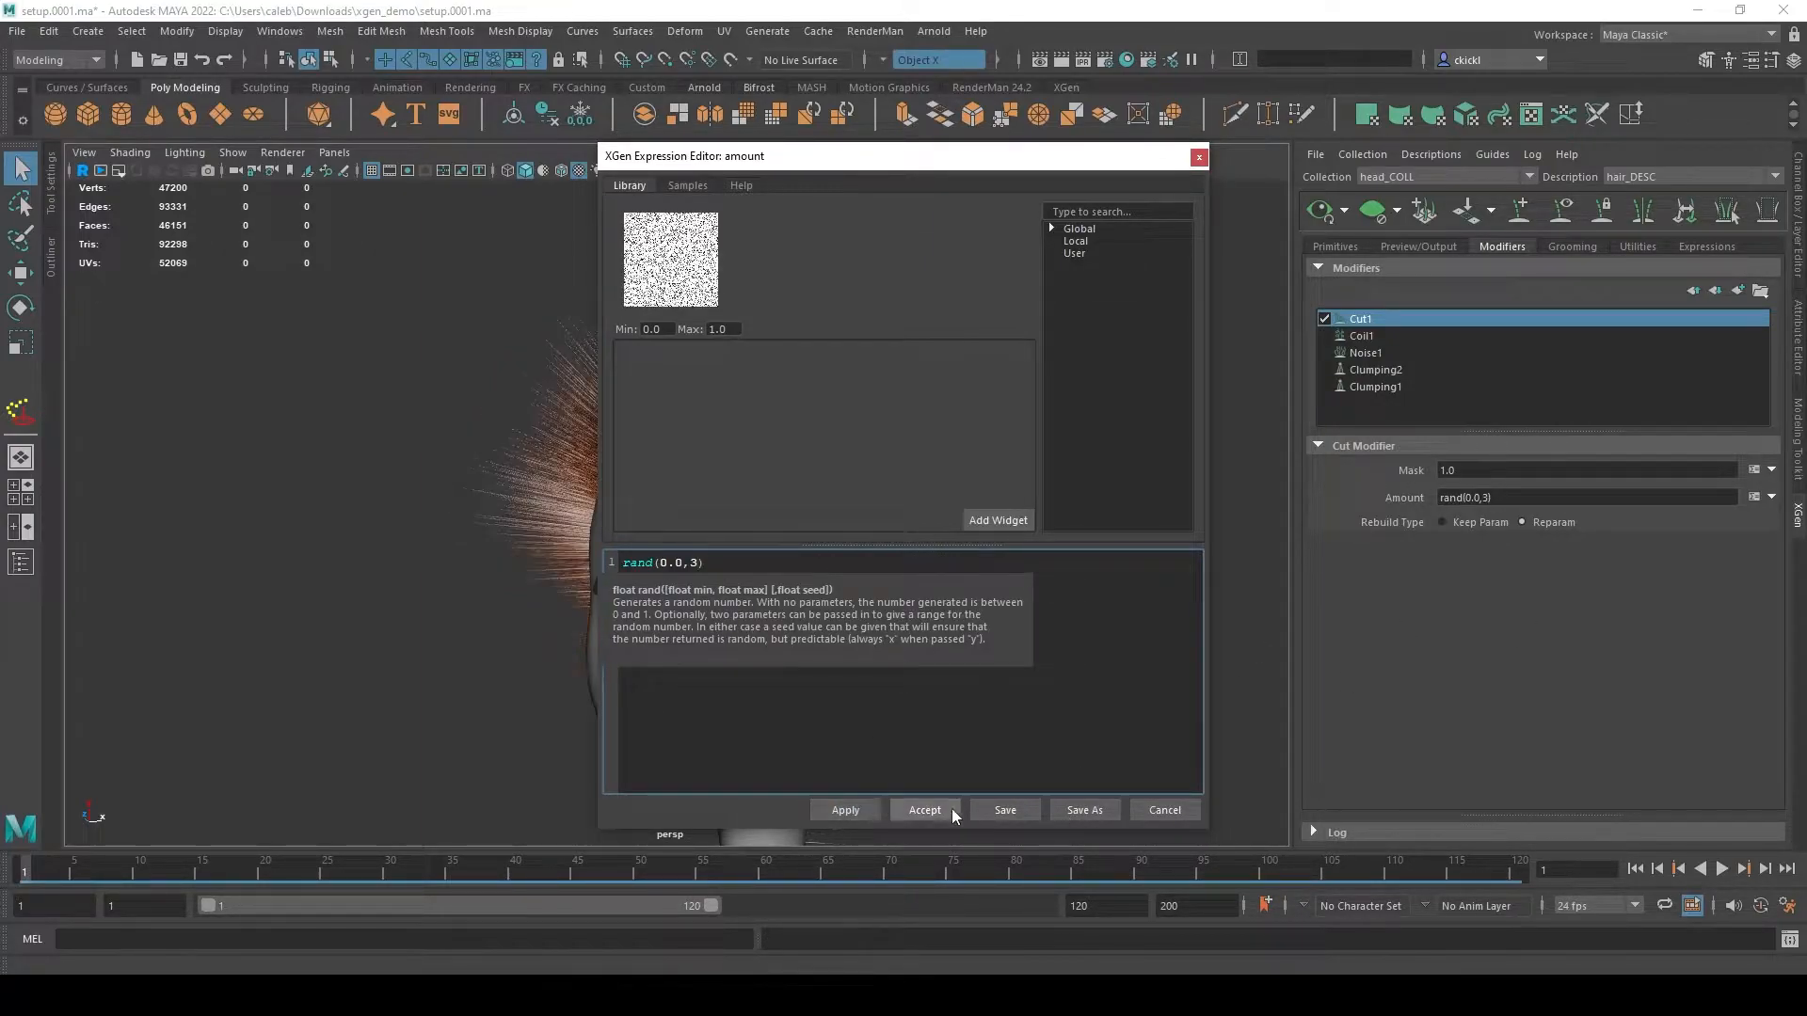
left_click(949, 810)
- Examine the trimmed hair strands close up near the ear and around the whole head
mouse_move(1047, 608)
right_mouse_down("alt")
mouse_move(1141, 624)
mouse_move(1080, 602)
right_mouse_up("alt")
left_click_drag(1080, 601, 1042, 603, "alt")
right_click_drag(1041, 603, 1209, 711, "alt")
middle_click_drag(1210, 711, 916, 529, "alt")
right_click_drag(917, 529, 1311, 678, "alt")
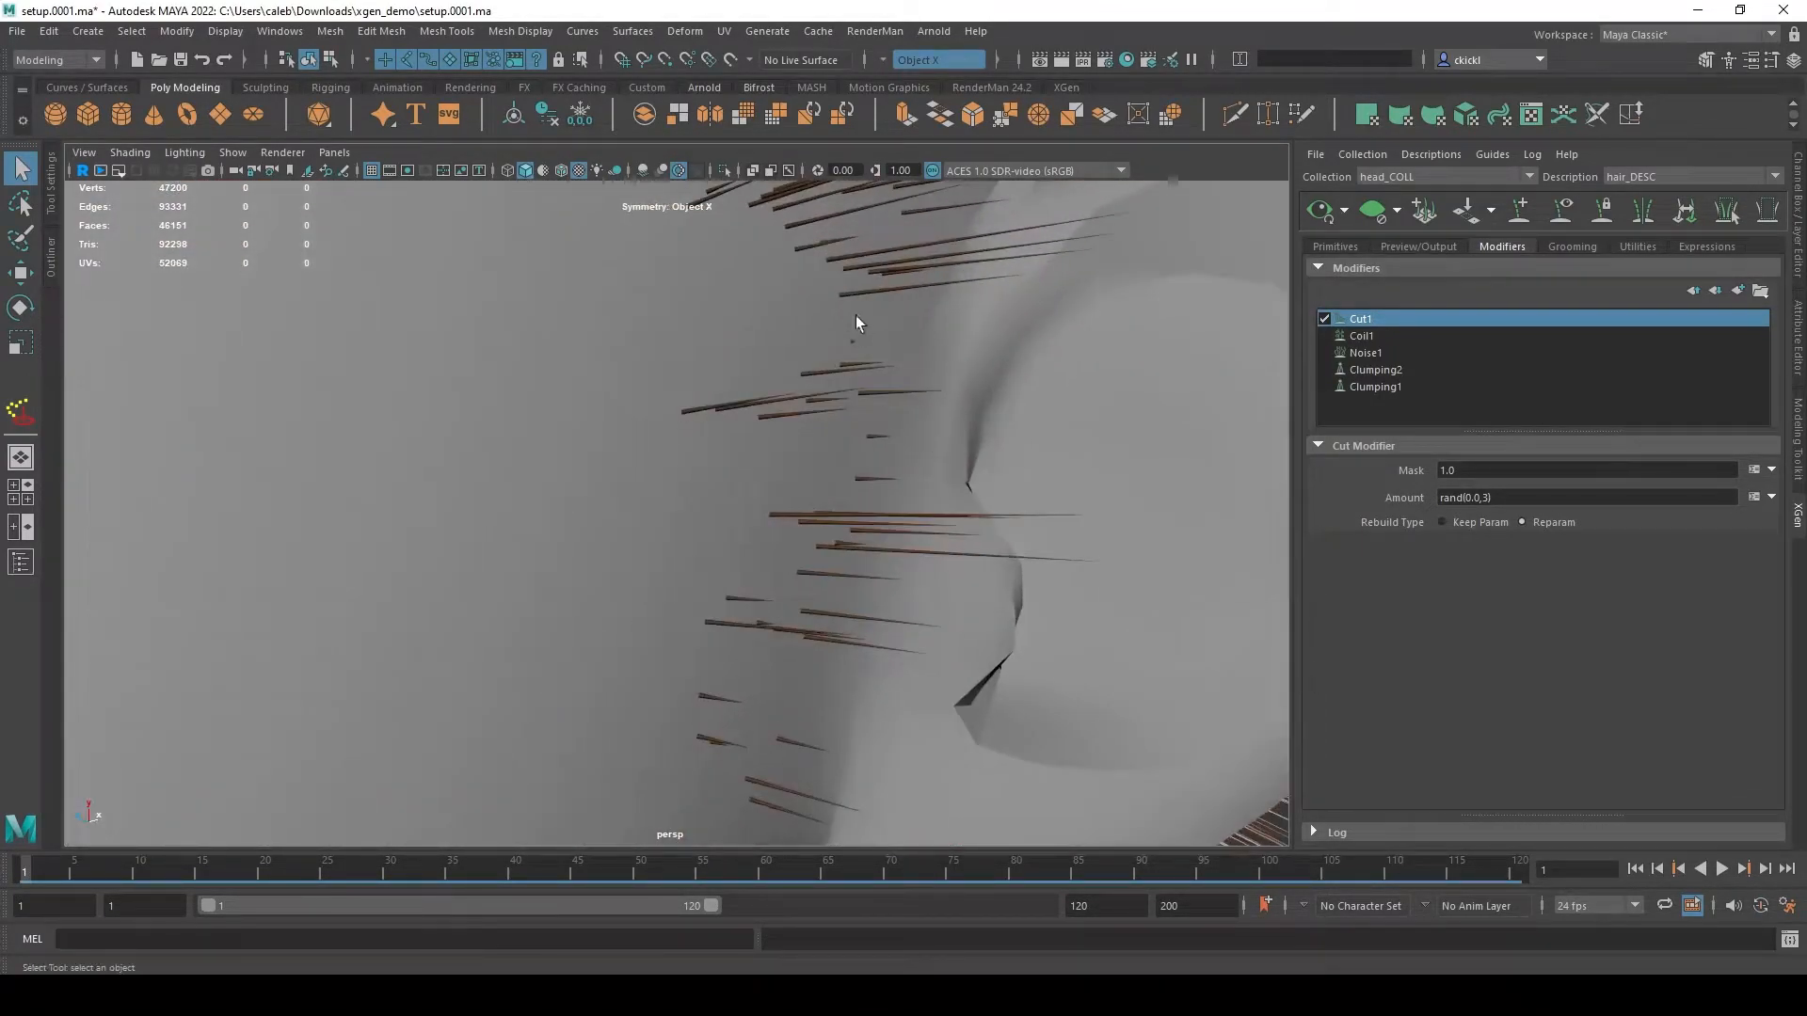
right_click_drag(774, 714, 448, 621, "alt")
left_click_drag(448, 621, 539, 612, "alt")
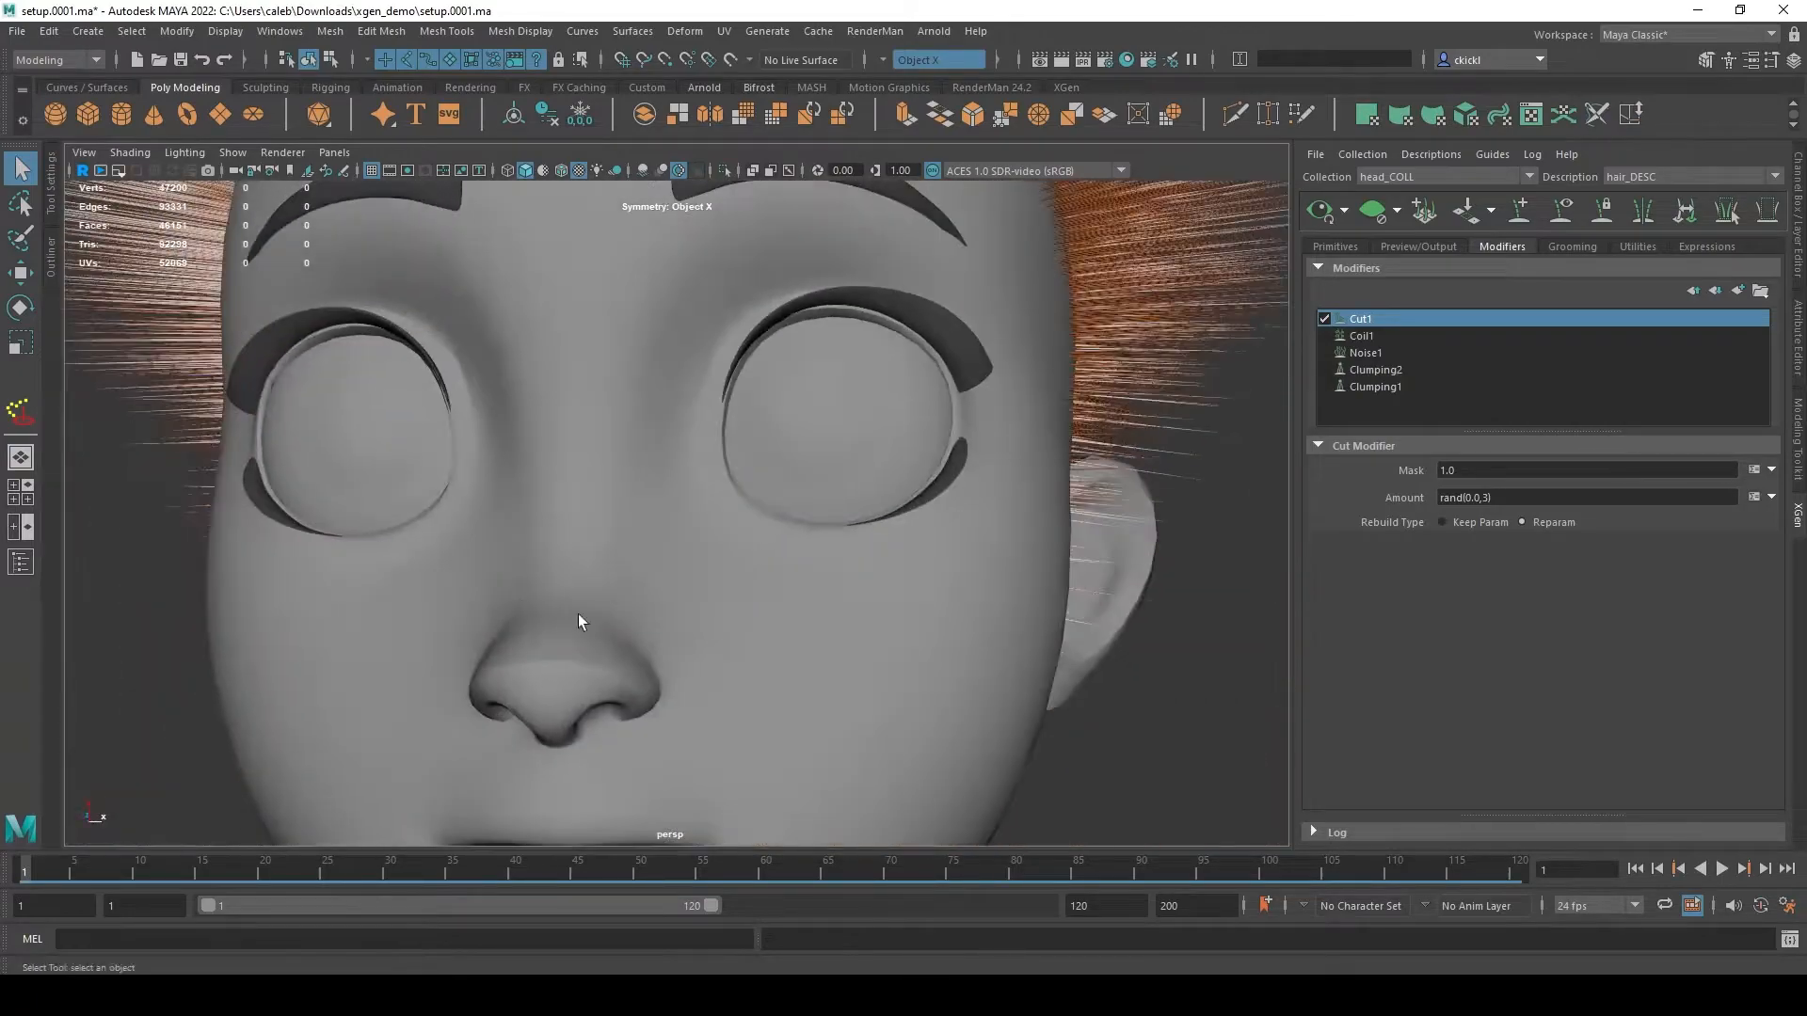
right_click_drag(539, 612, 424, 588, "alt")
left_click_drag(1035, 603, 952, 597, "alt")
middle_click_drag(952, 596, 996, 704, "alt")
right_click_drag(995, 704, 902, 640, "alt")
- Examine the $len and $rand lines in the primitives' Length expression, closing it without changes
left_click(1336, 248)
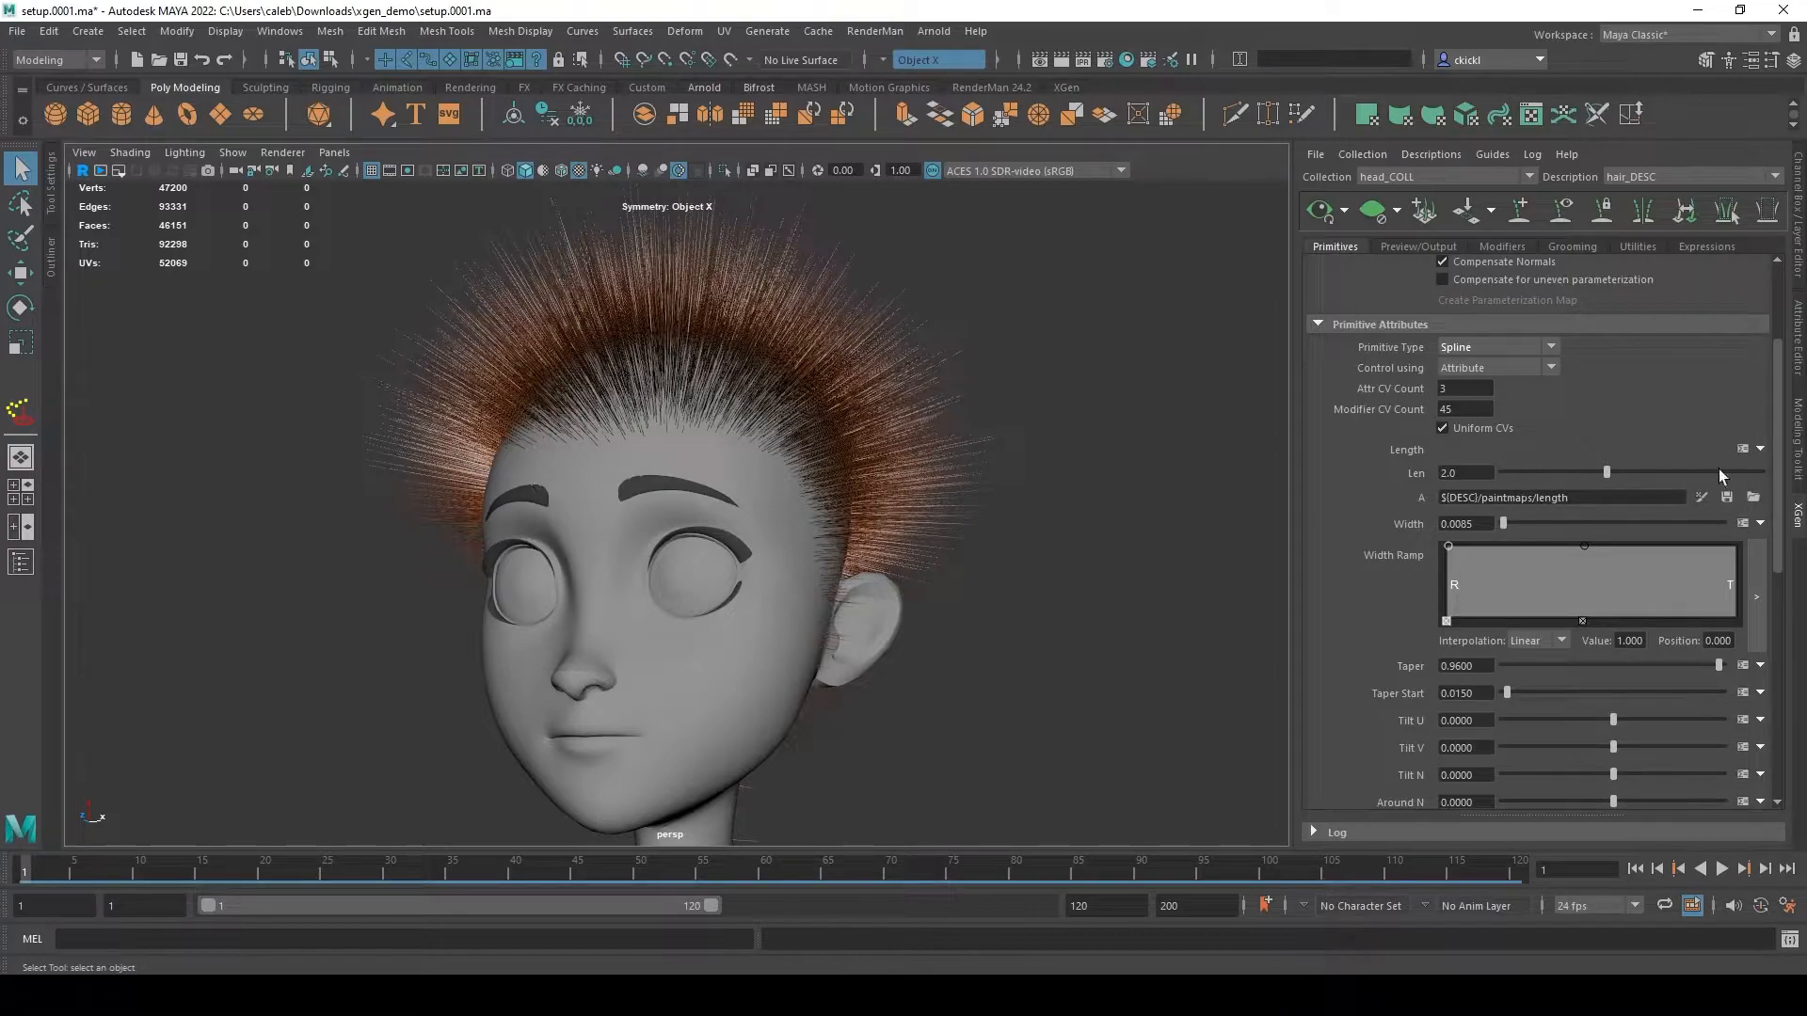
left_click(1741, 449)
left_click_drag(859, 638, 622, 561)
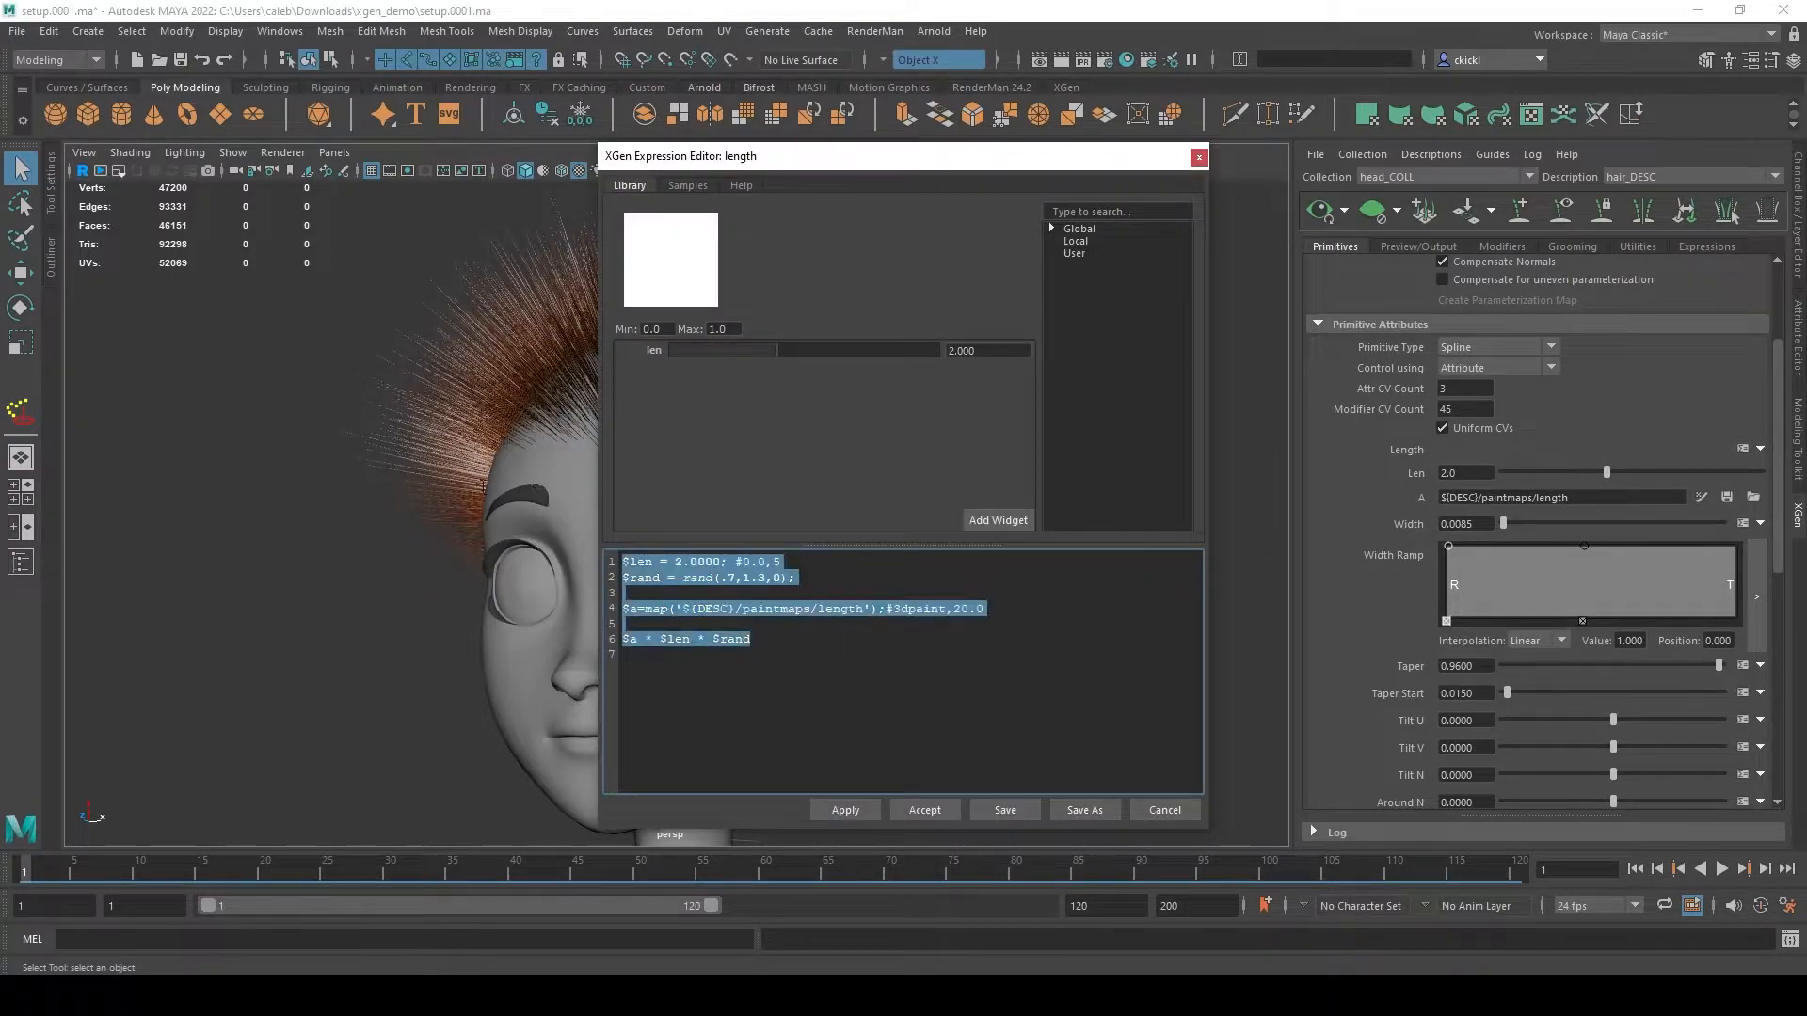
left_click_drag(788, 578, 714, 578)
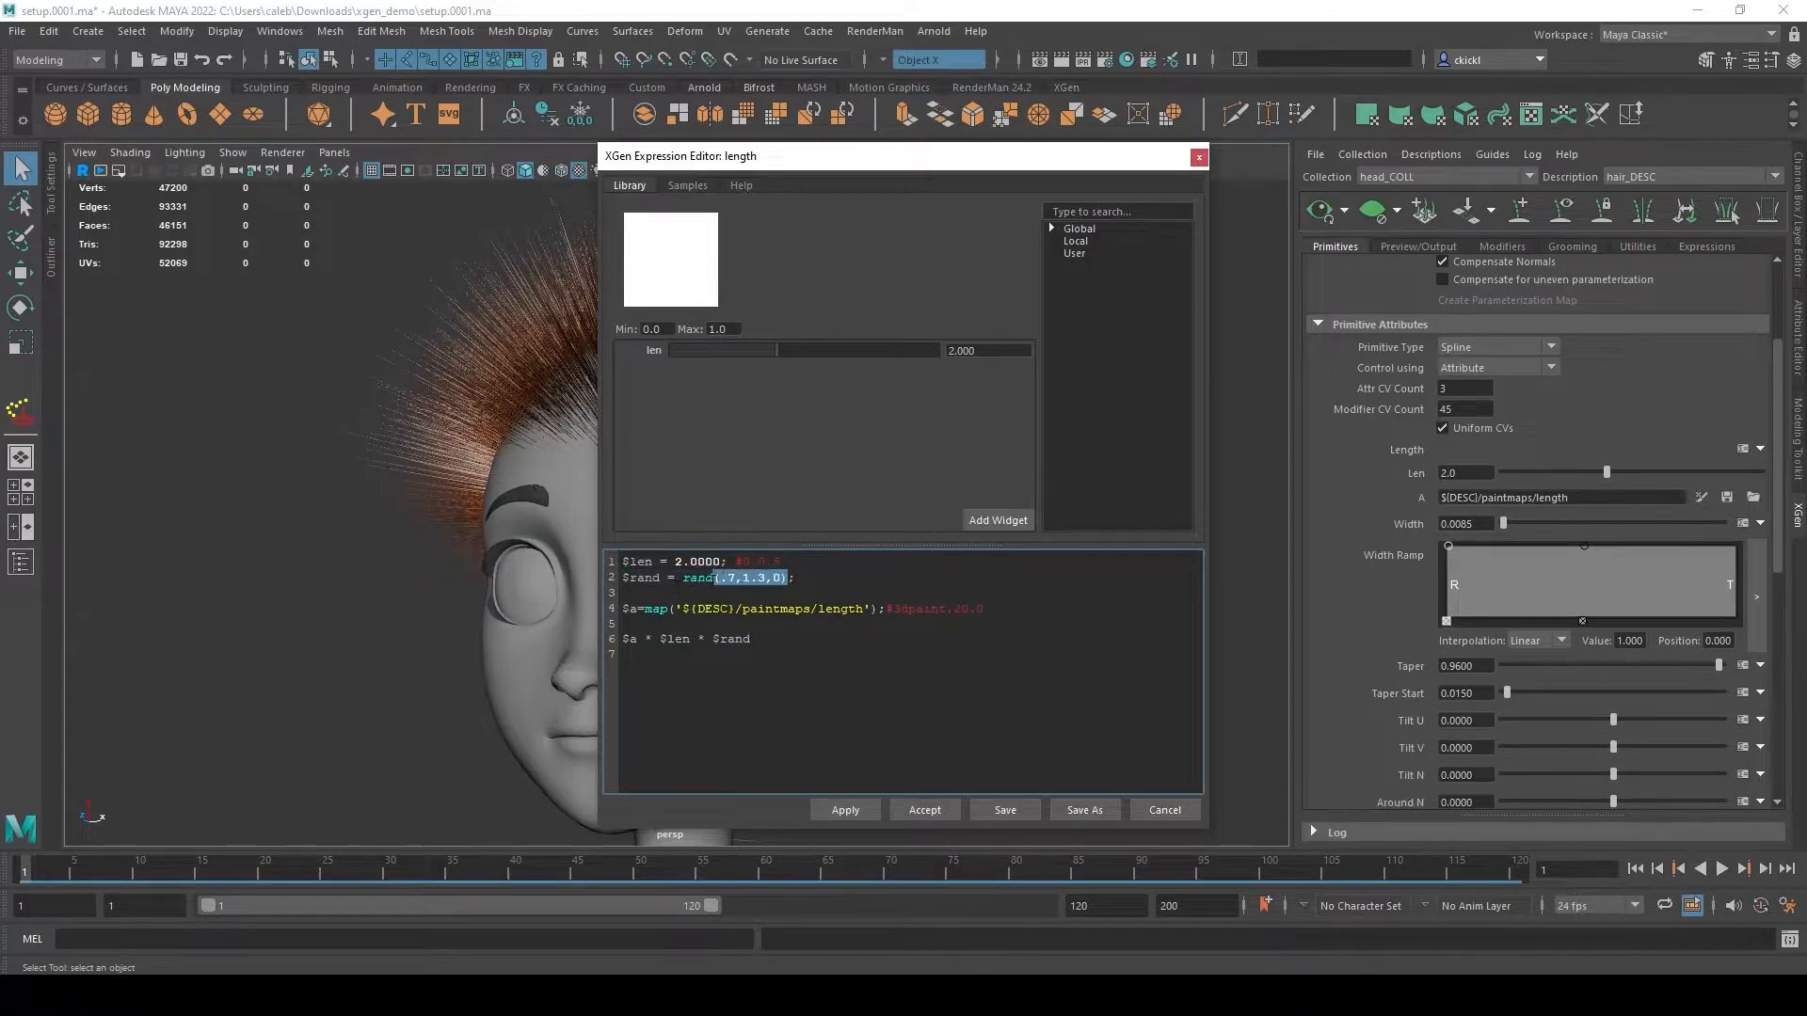
left_click_drag(857, 562, 423, 538)
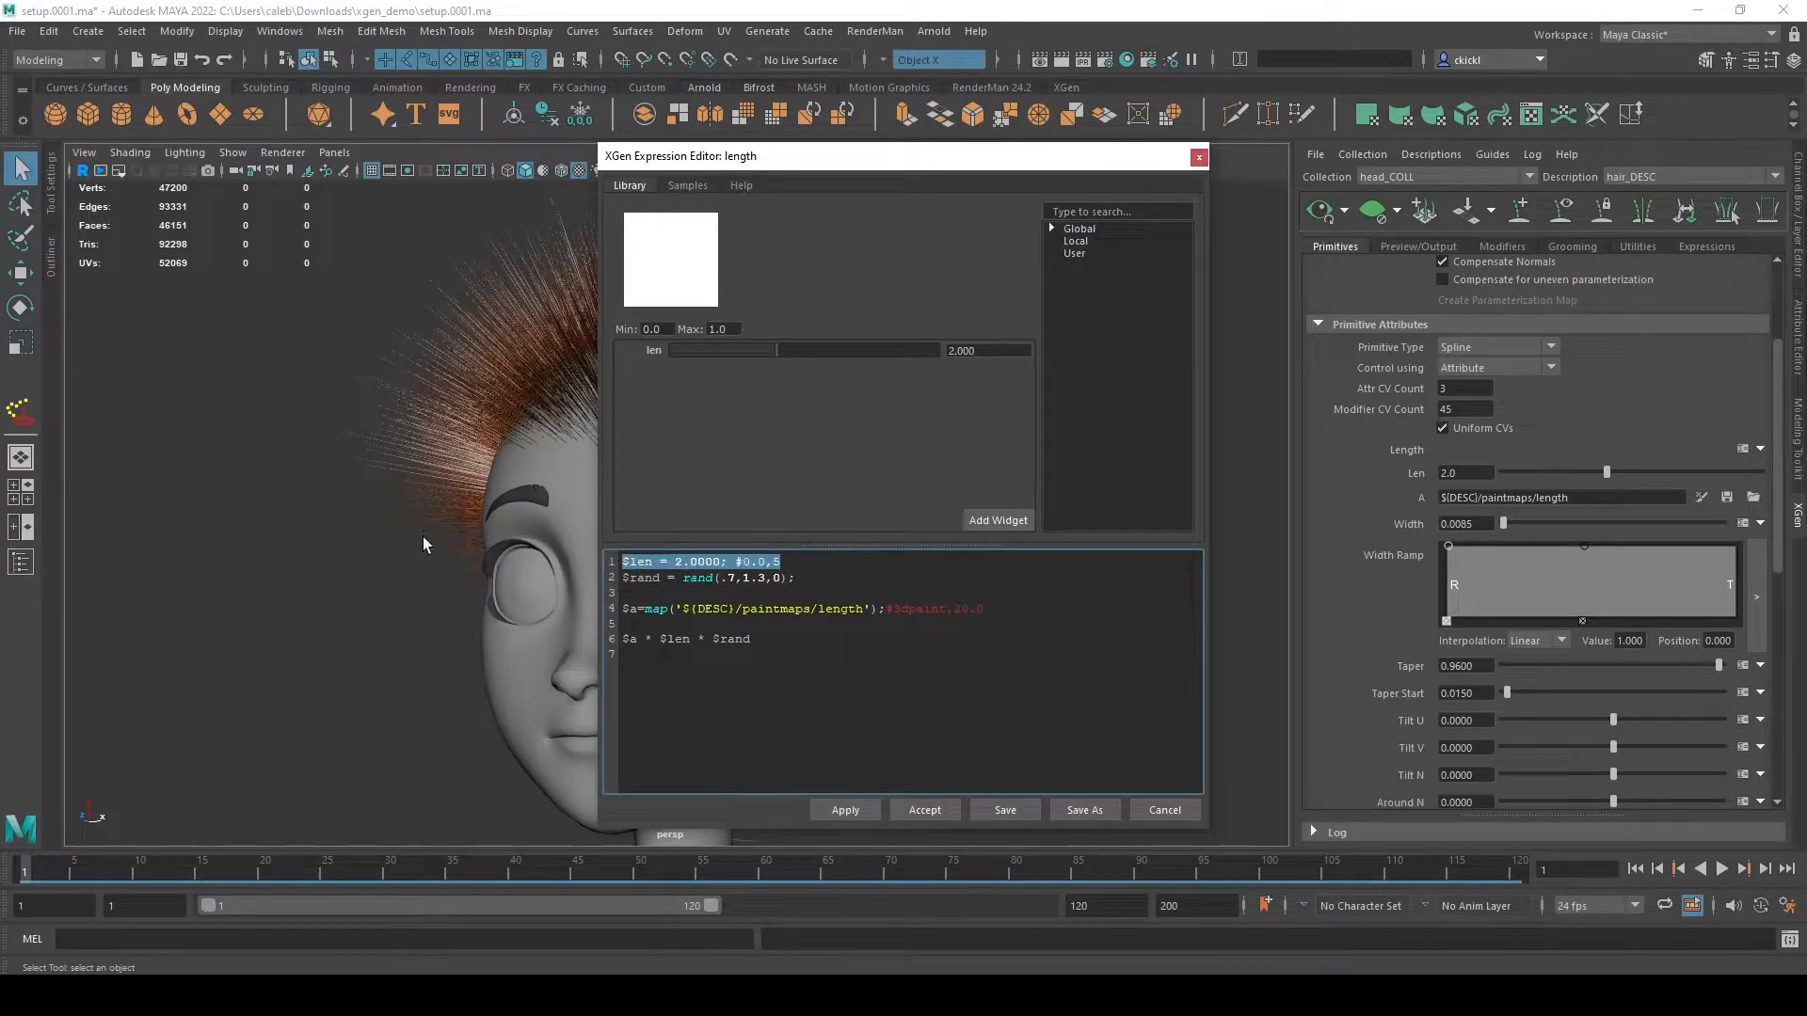
left_click(763, 575)
left_click_drag(784, 564, 537, 559)
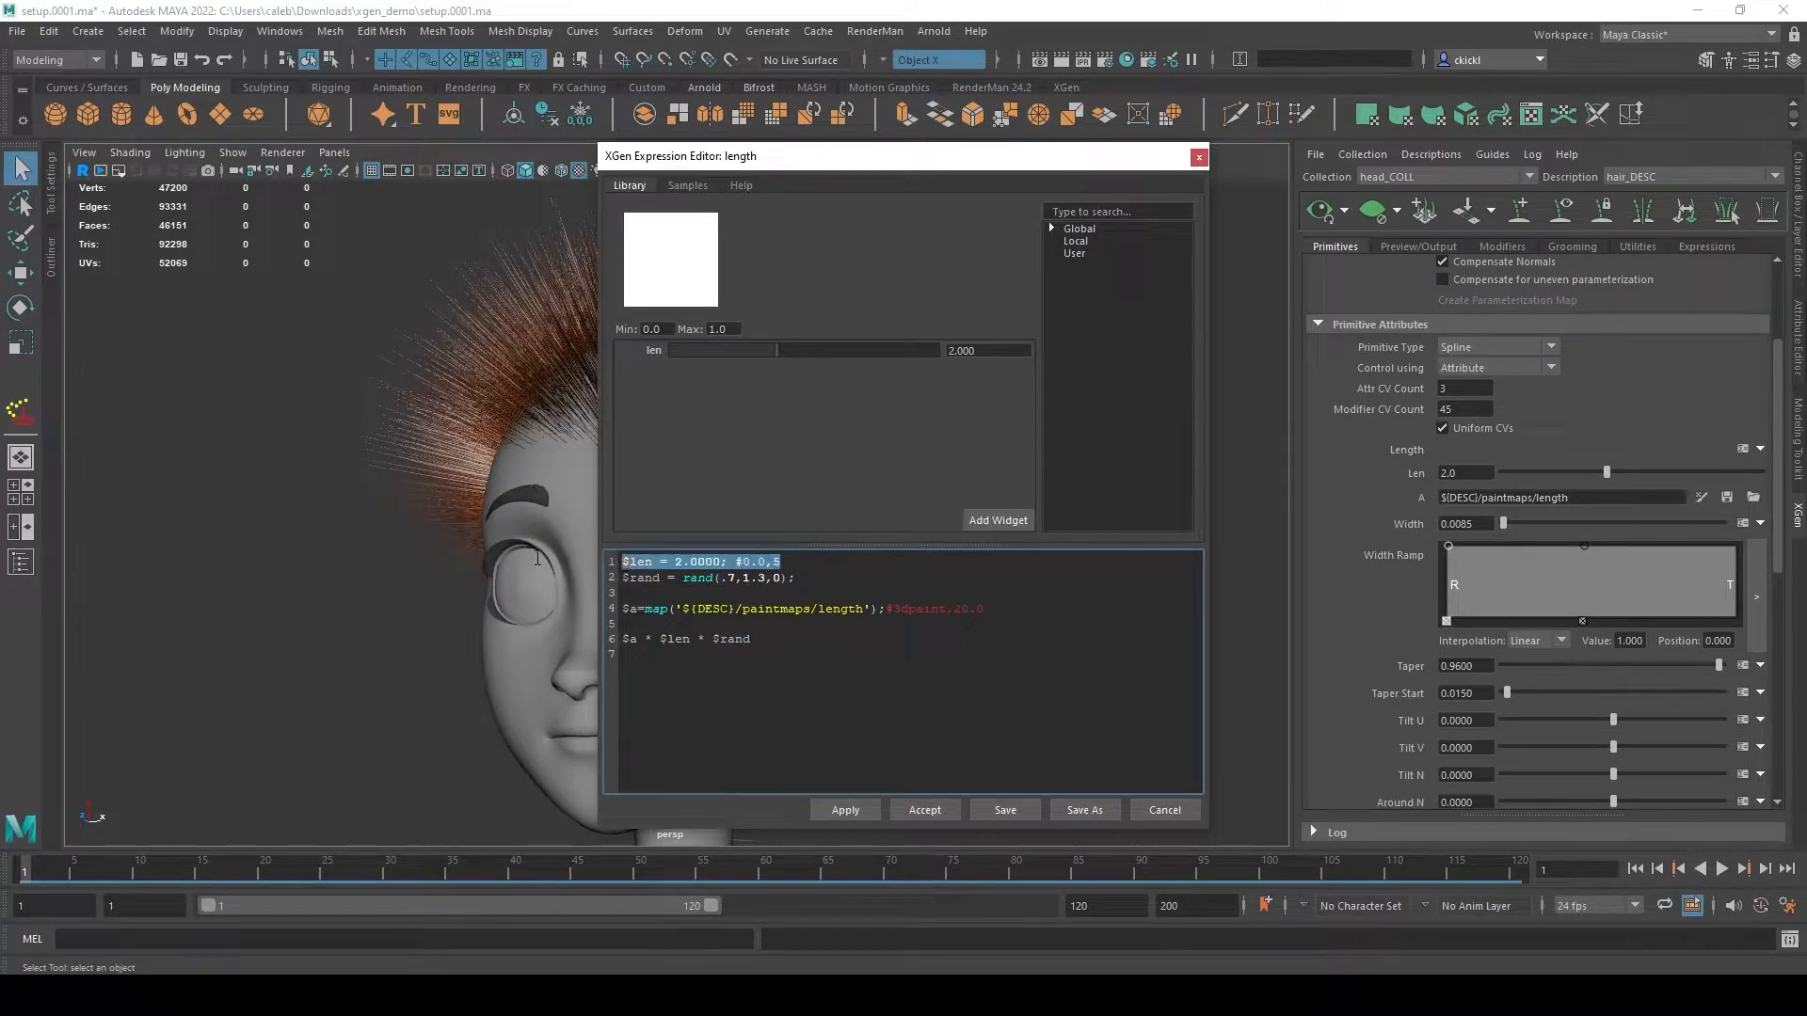
left_click(729, 577)
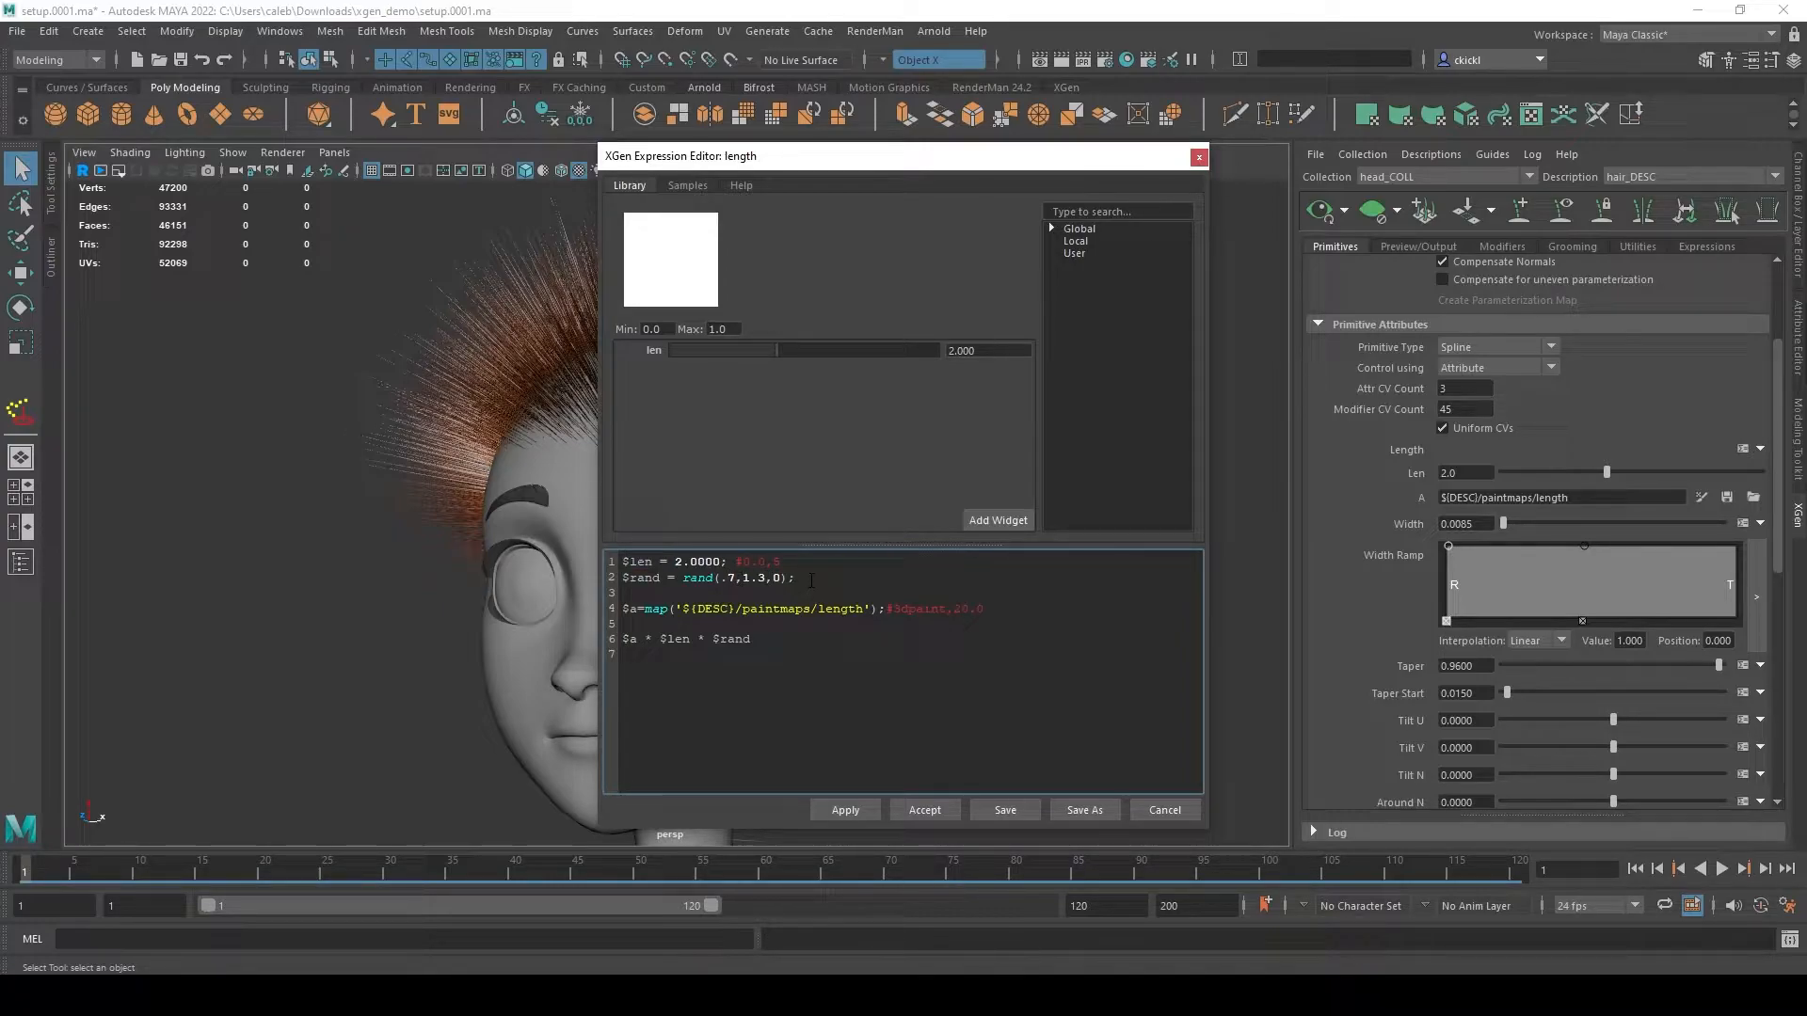
left_click(1177, 810)
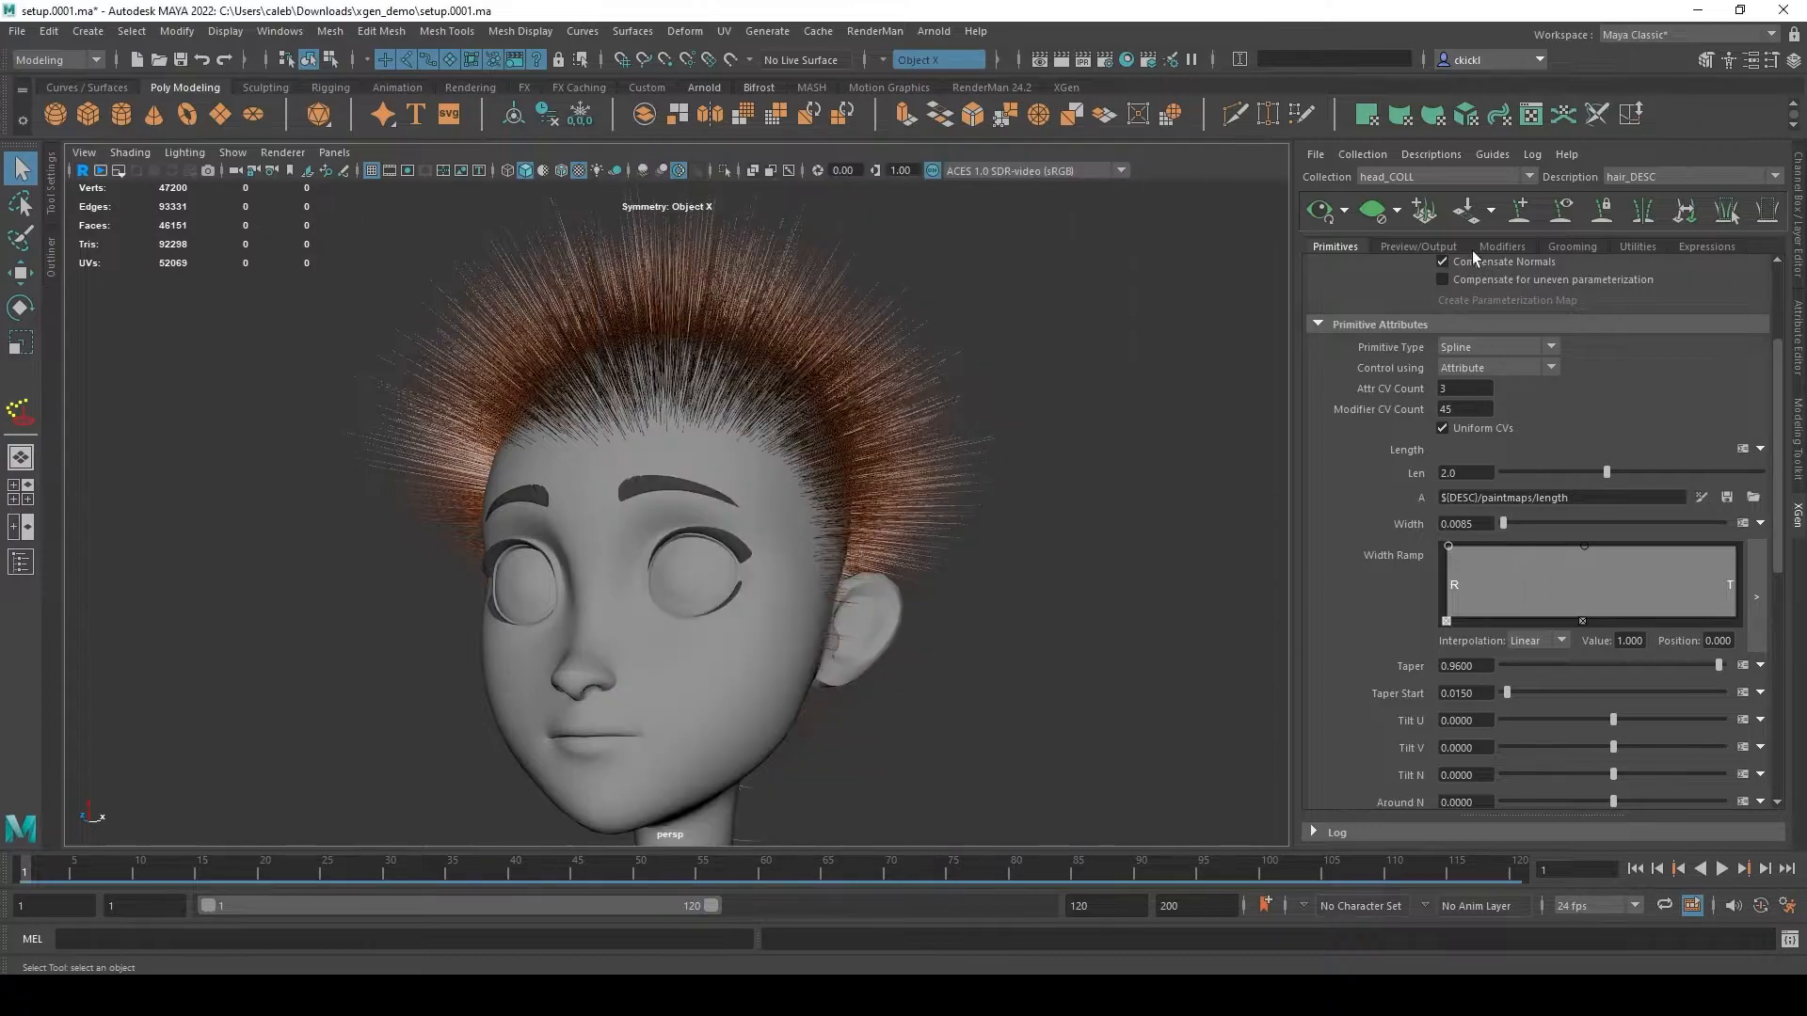
- Compare the Cut modifier's Amount expression with the primitives' Len value and inspect the cut hair
left_click(1503, 246)
left_click_drag(1514, 495, 1117, 474)
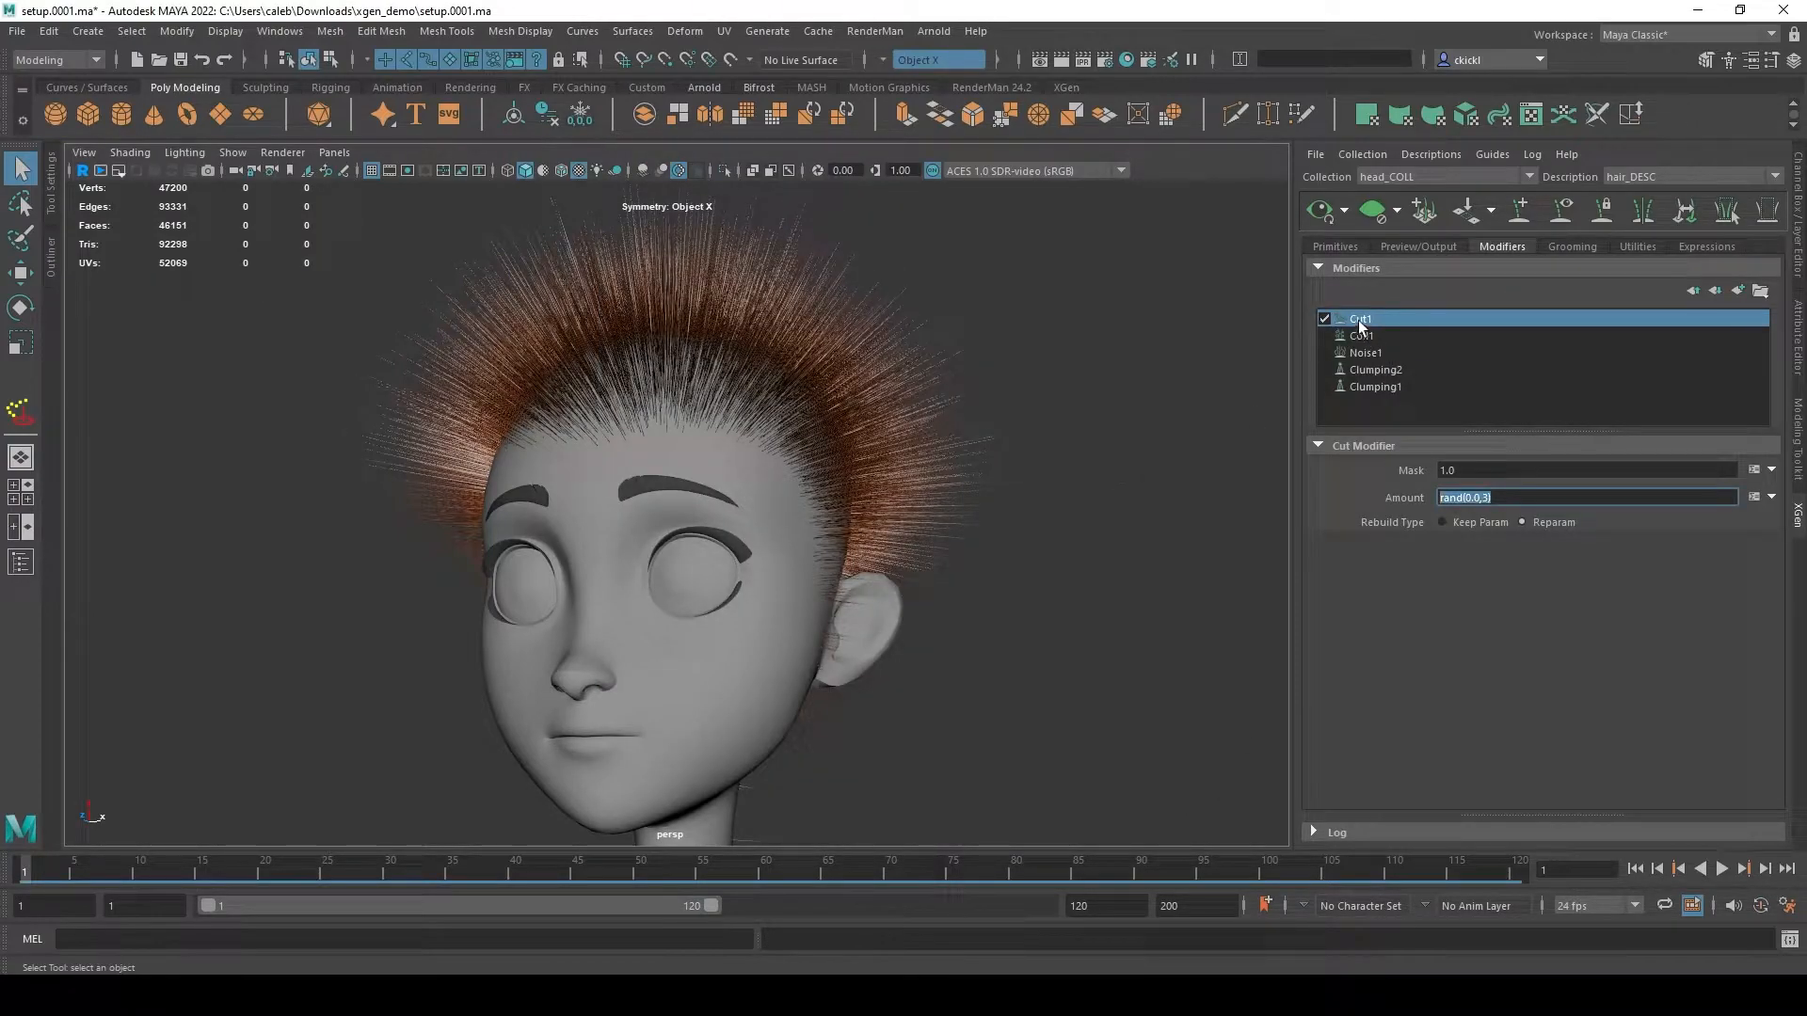
left_click_drag(1553, 498, 1403, 495)
left_click_drag(988, 545, 1058, 549, "alt")
left_click_drag(1487, 498, 1284, 485)
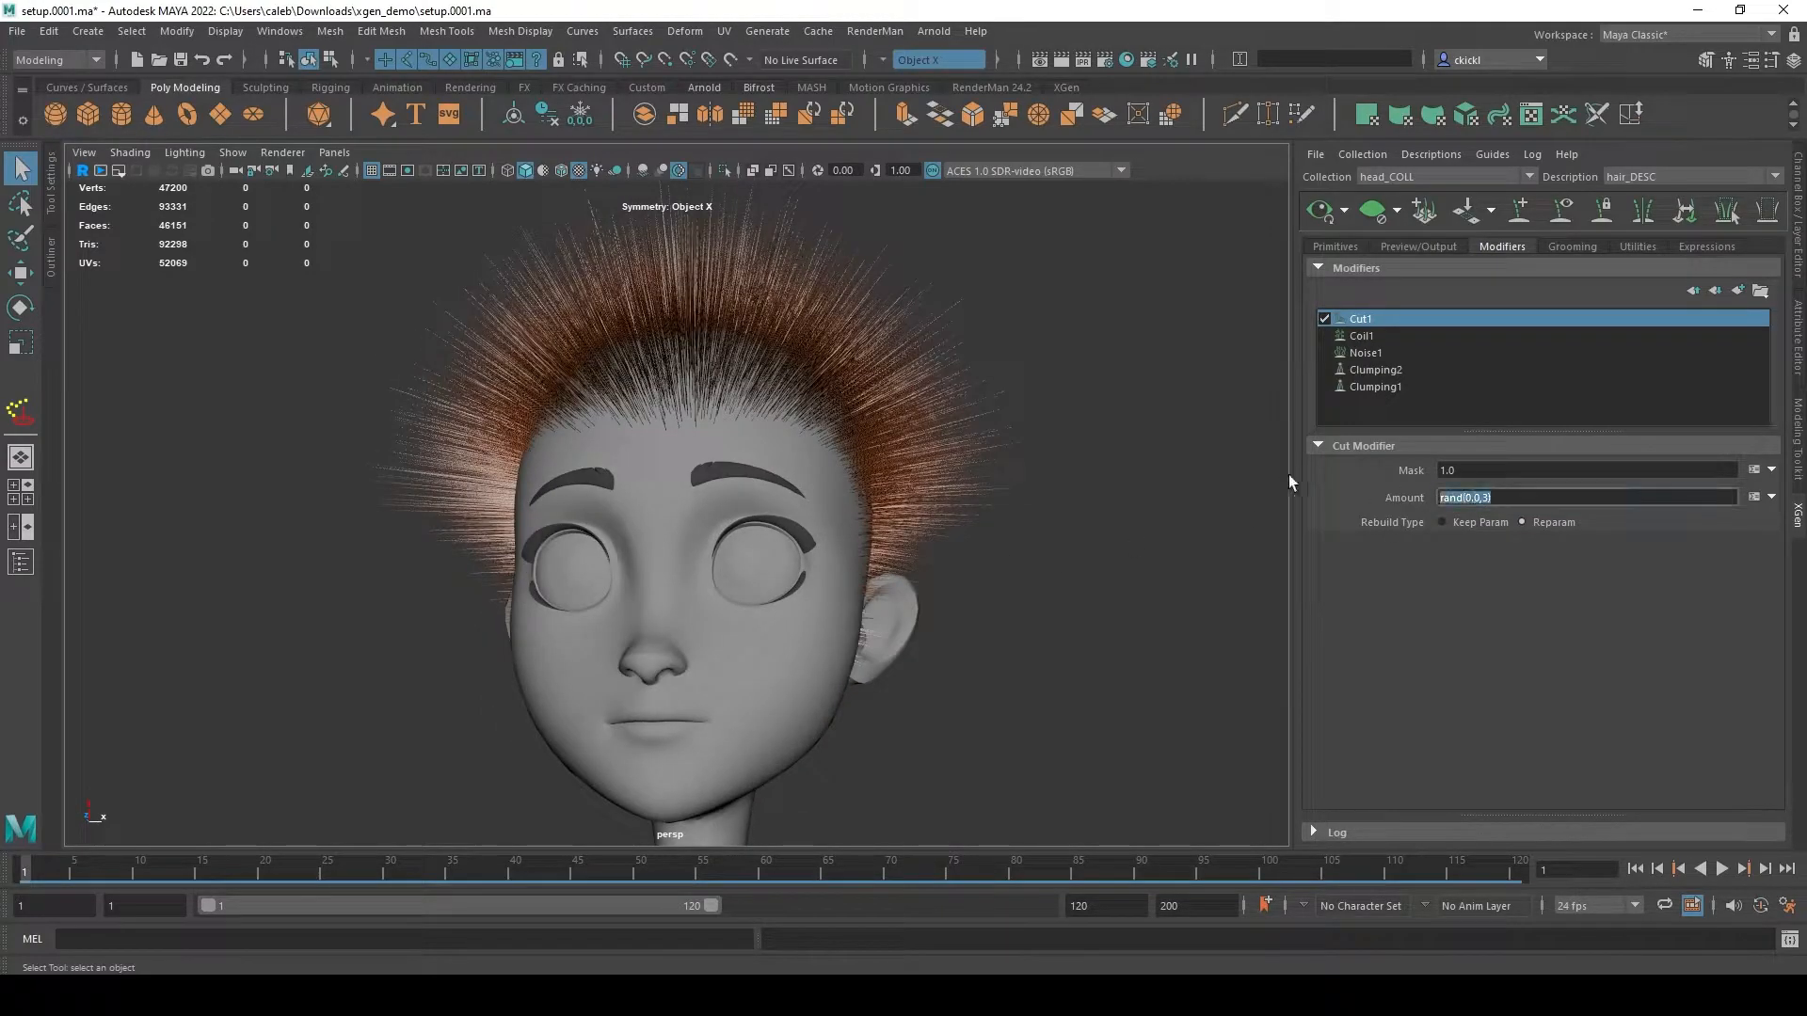
left_click(1348, 248)
left_click_drag(1473, 473, 1256, 458)
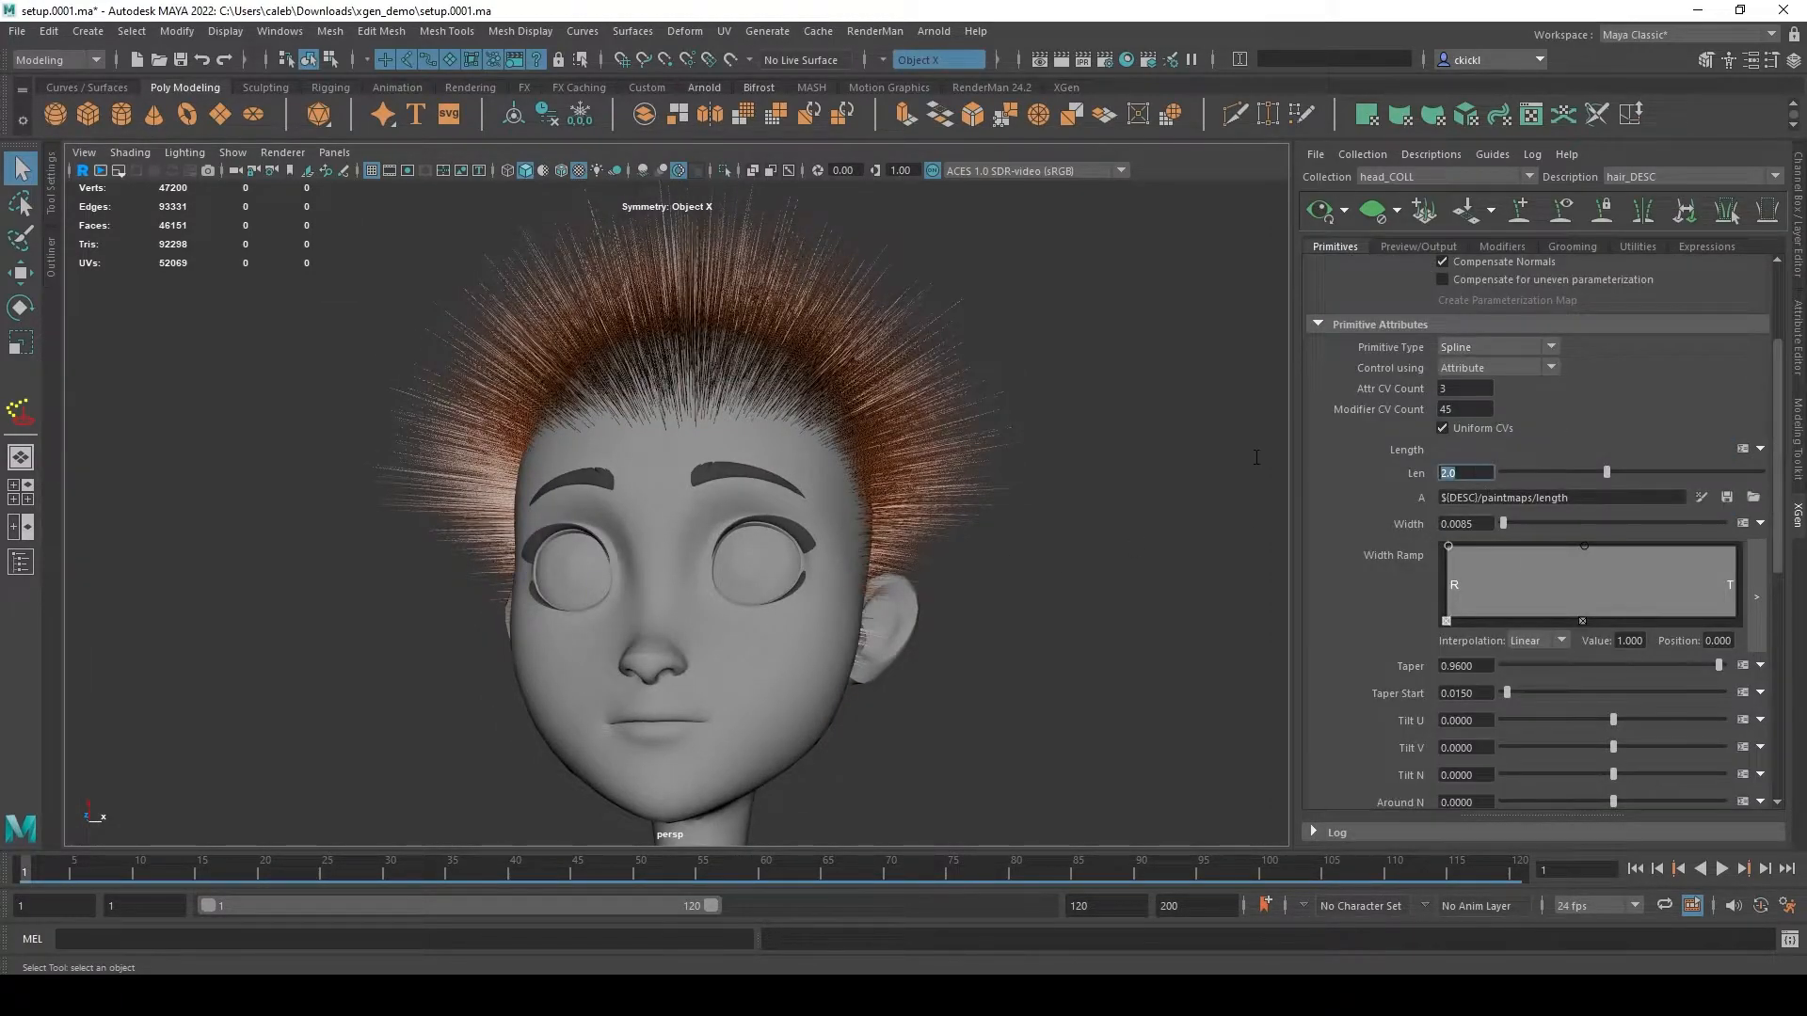
left_click(1499, 247)
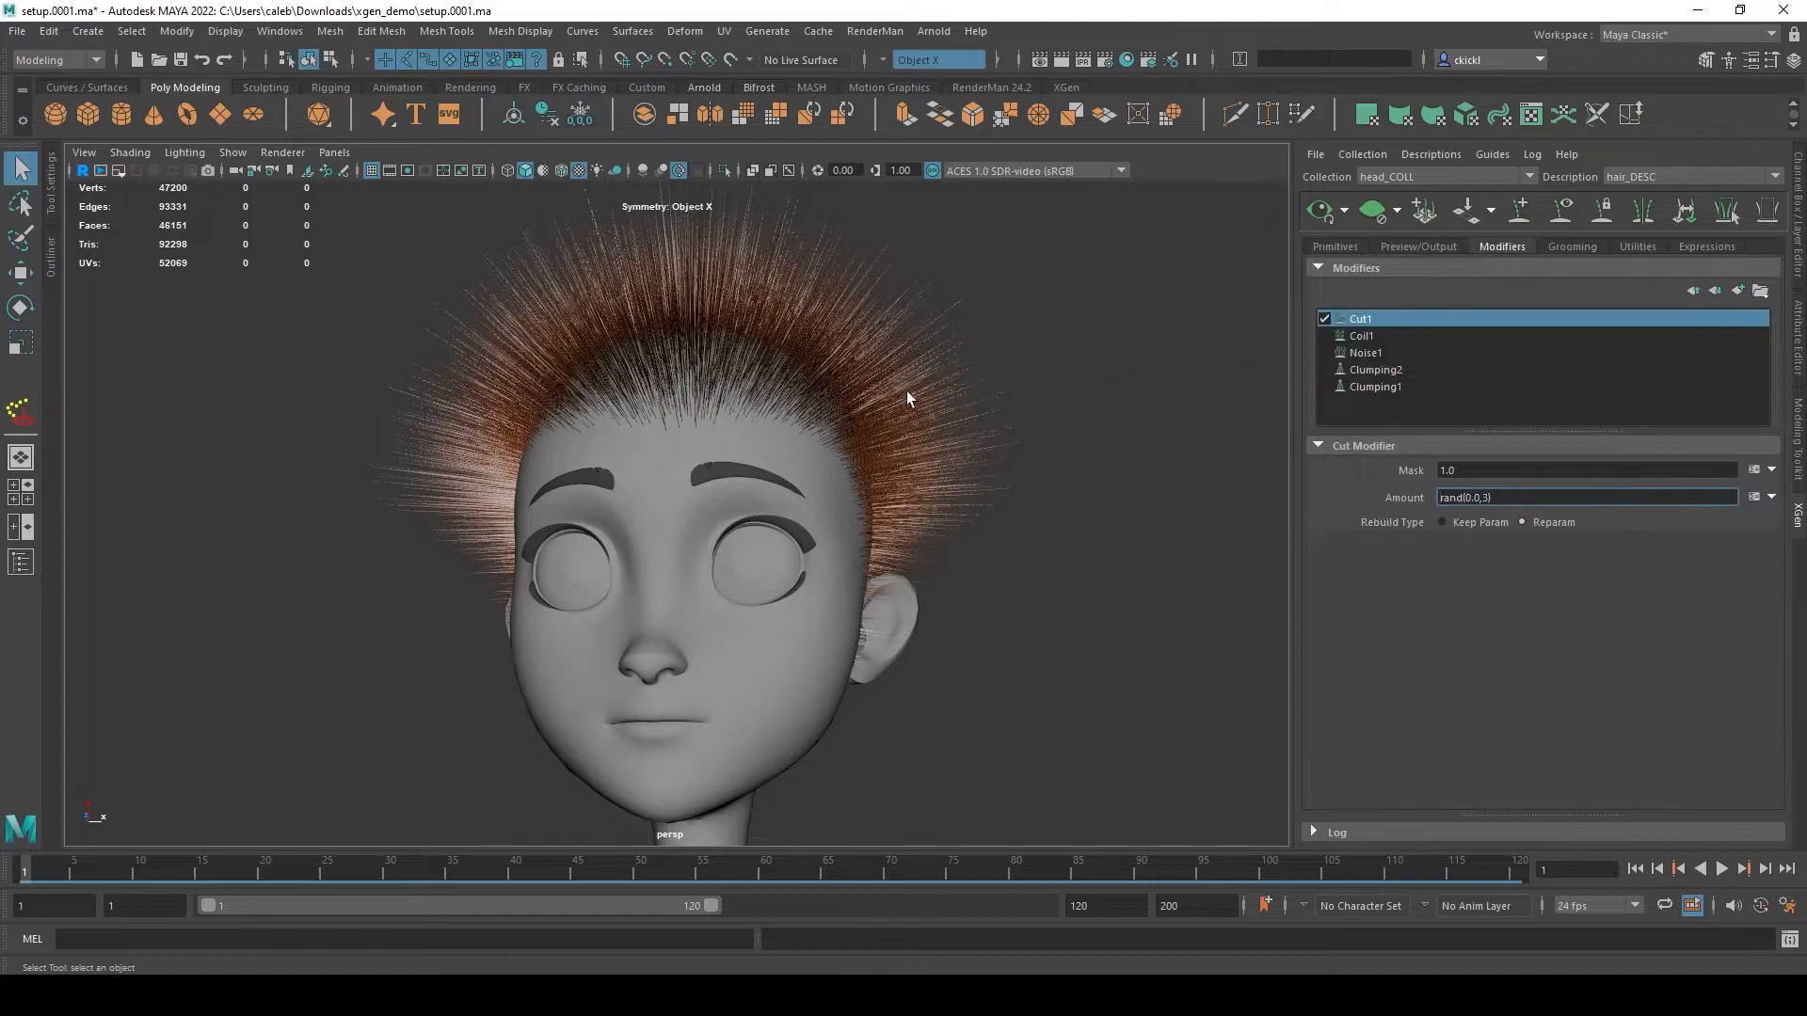
left_click_drag(1123, 476, 1151, 504, "alt")
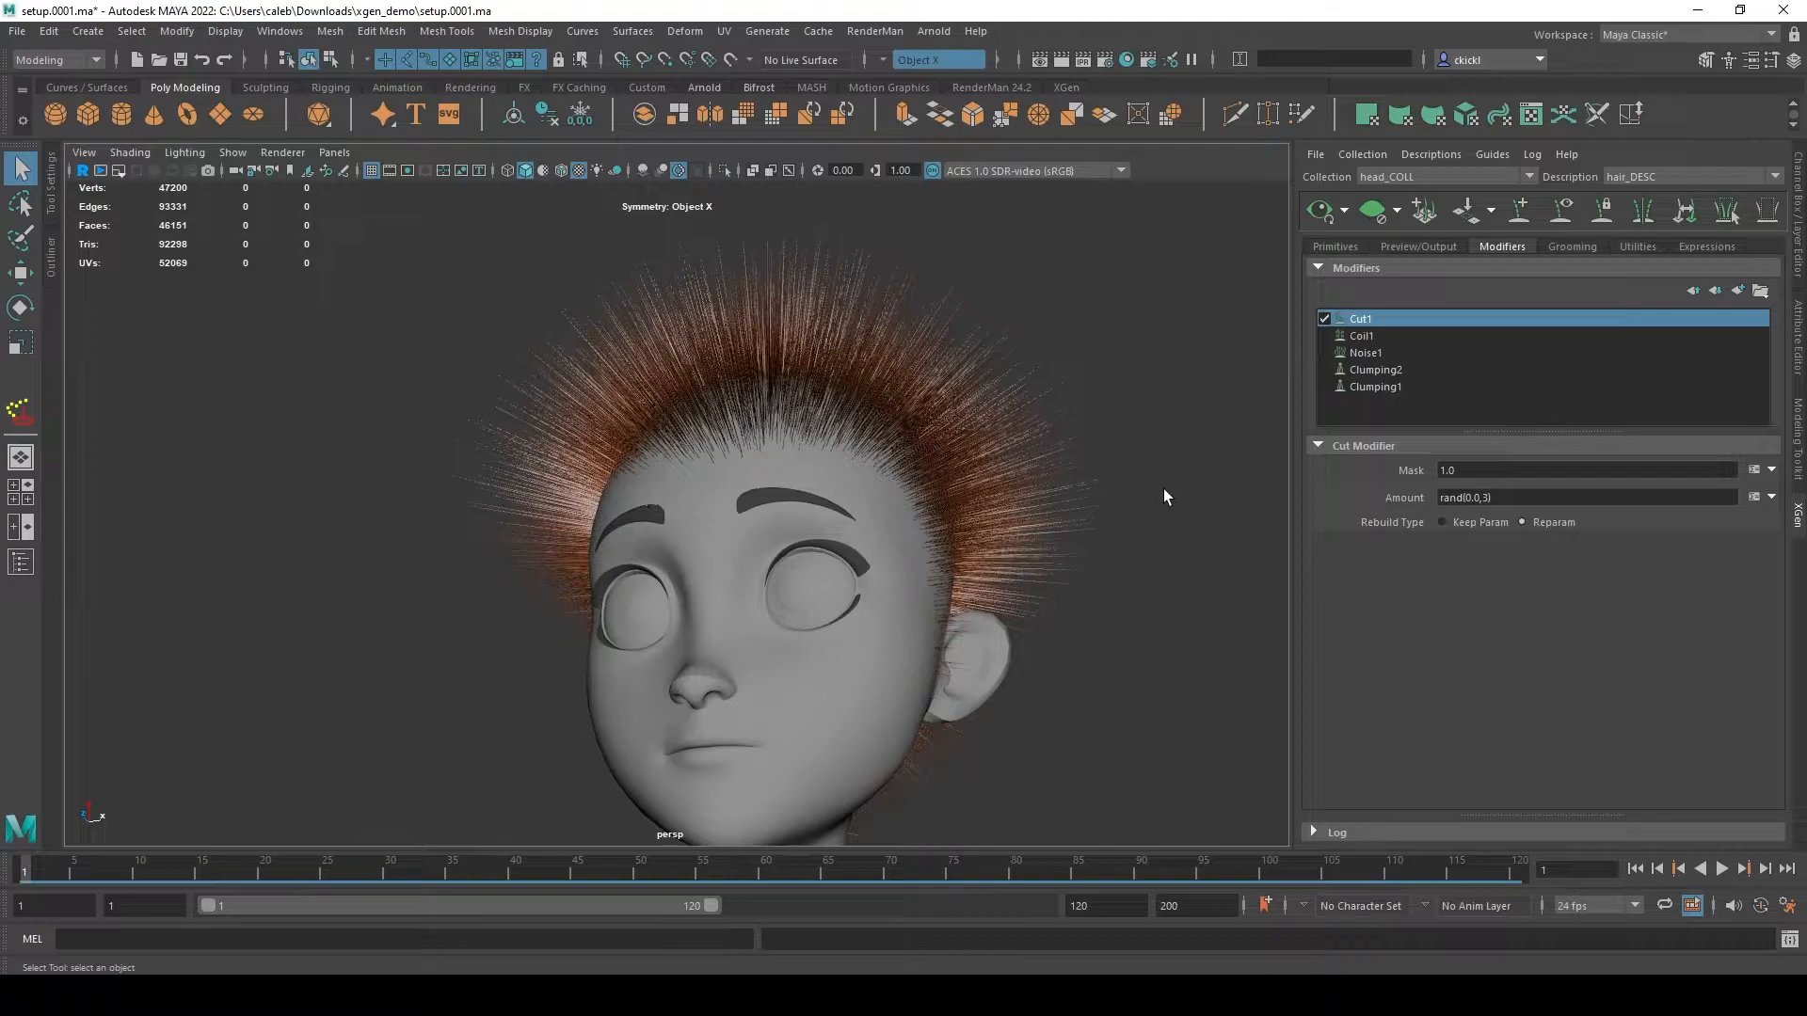
- Increase the hair primitives' Len to 8.0
left_click(1342, 248)
left_click(1487, 247)
left_click(1359, 247)
left_click_drag(1611, 472, 1737, 472)
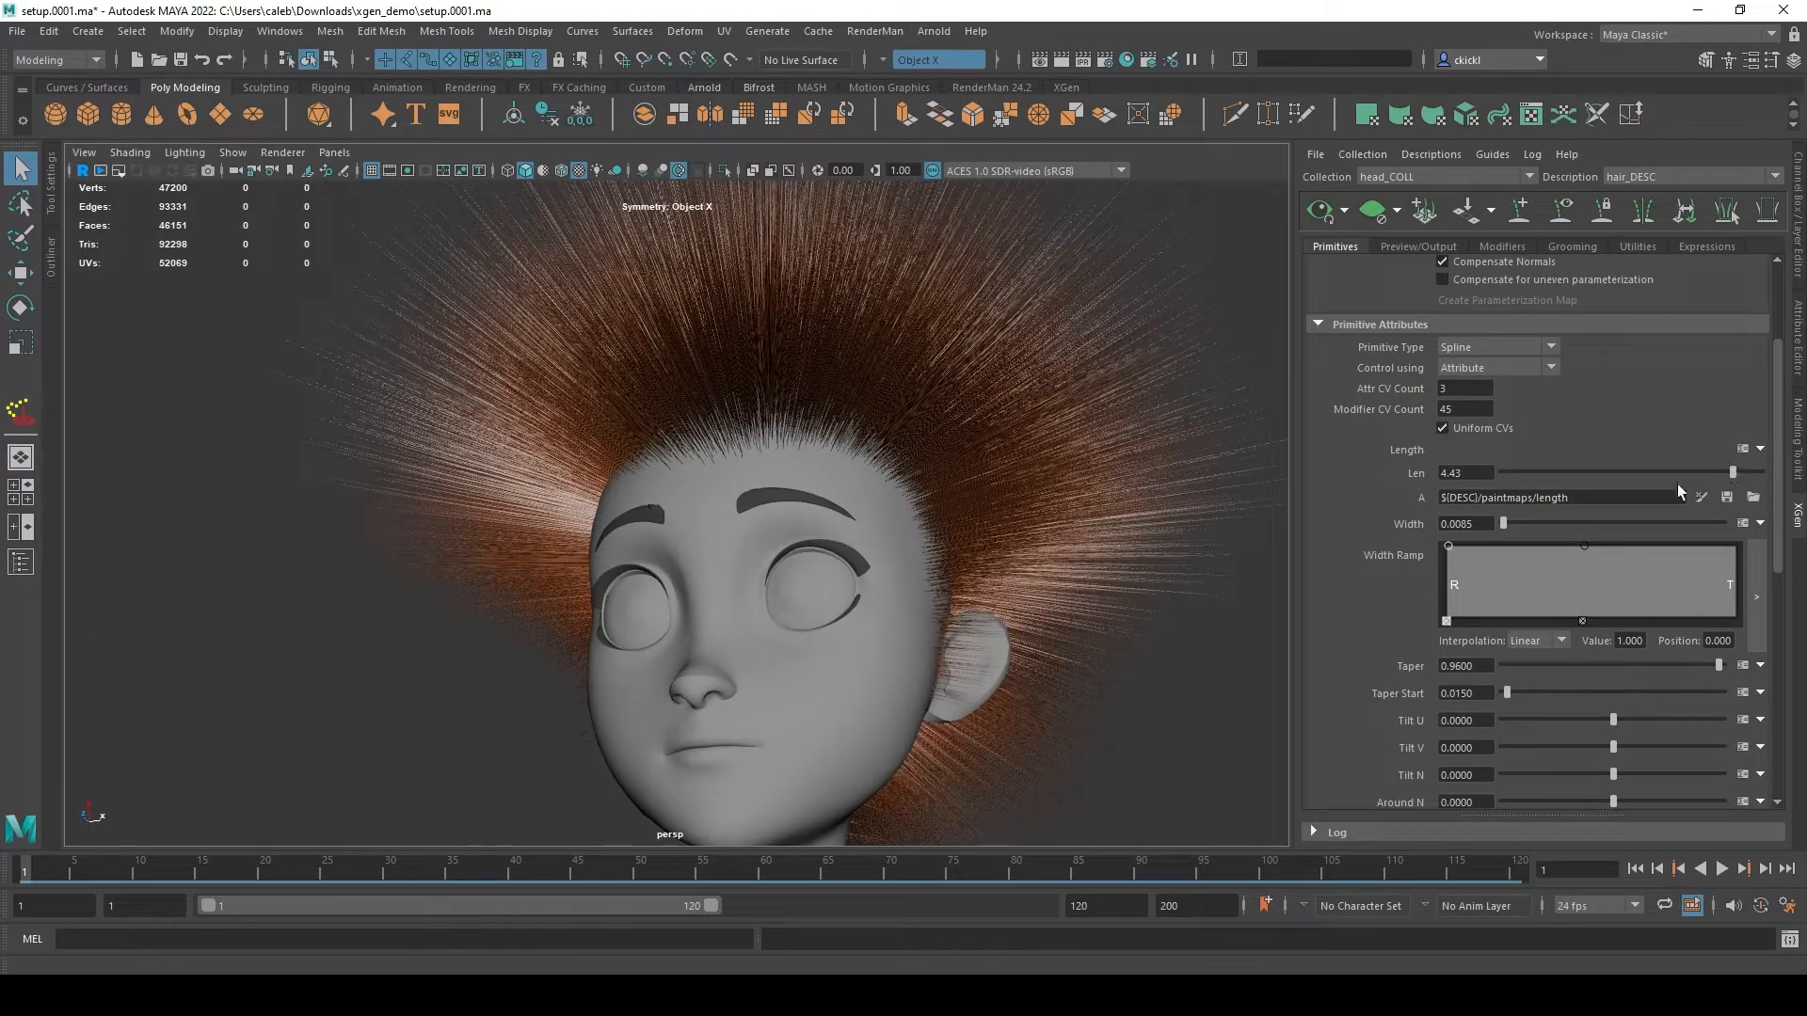
double_click(1481, 480)
type("8.0")
key("Return")
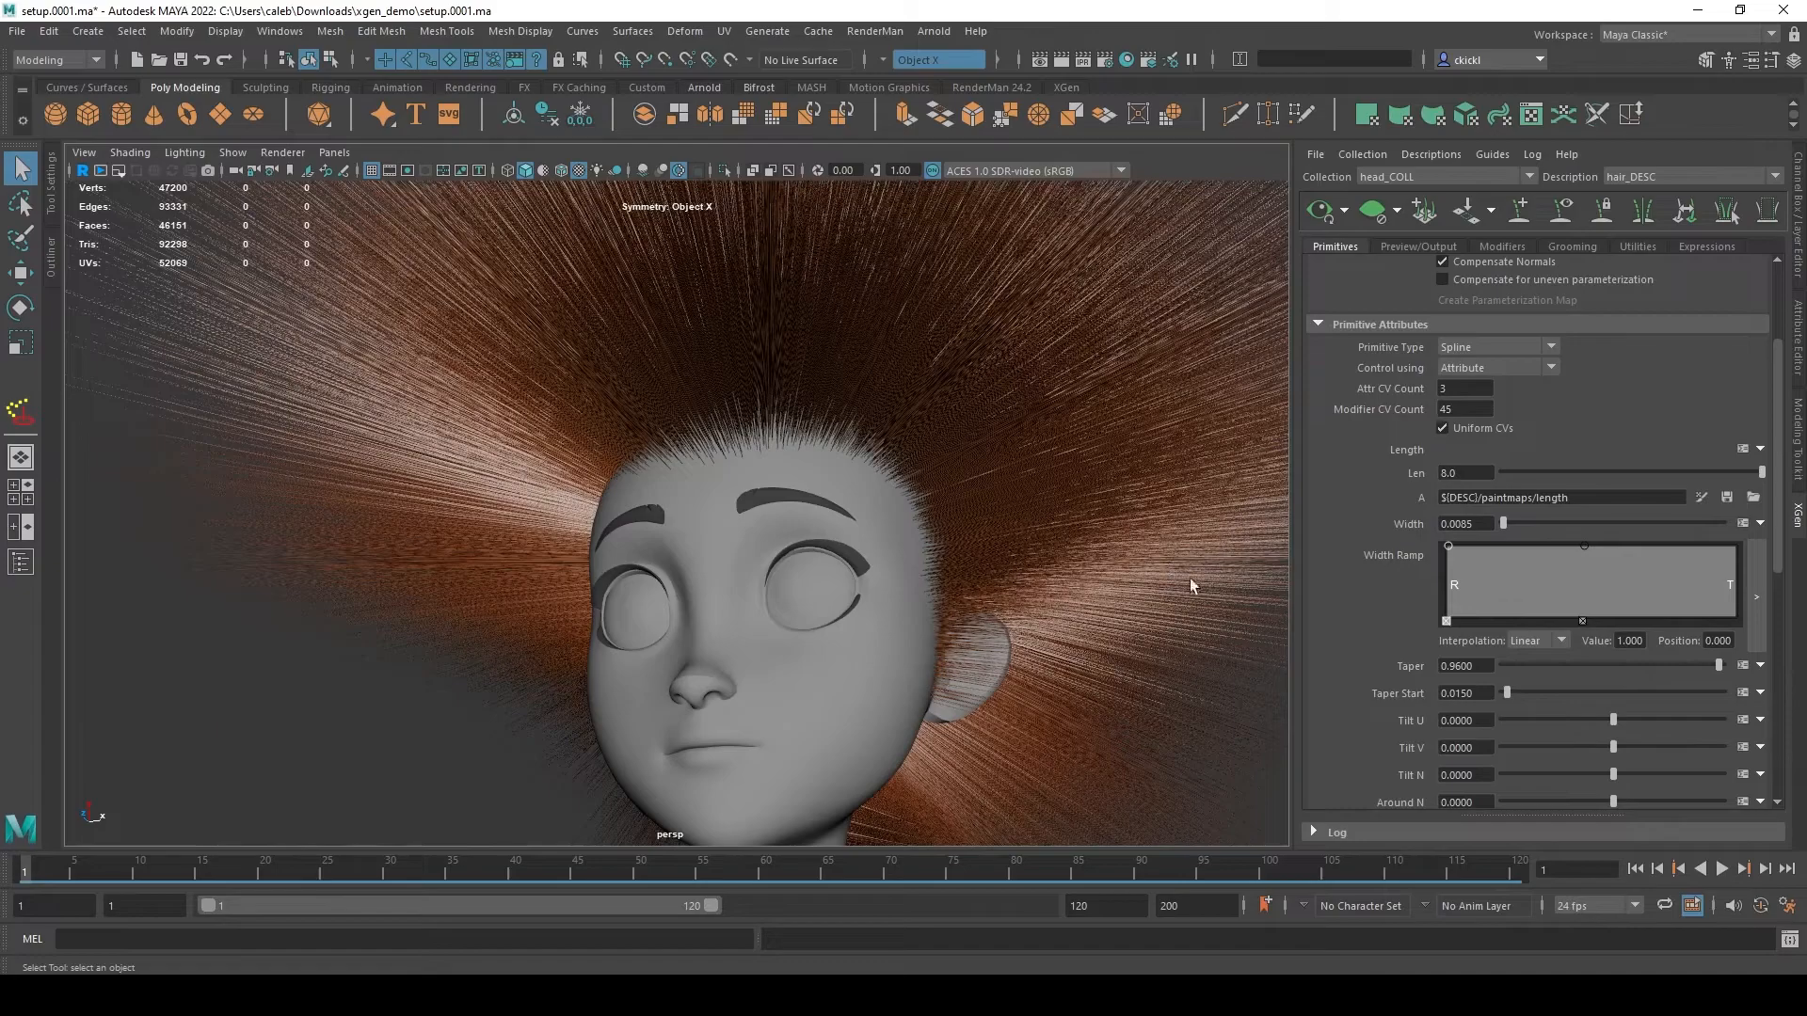
- Examine the very long hair around the whole head from several angles
left_click(1496, 247)
left_click(1327, 247)
right_click_drag(1015, 638, 1164, 652, "alt")
middle_click_drag(1163, 651, 909, 491, "alt")
right_click_drag(908, 491, 529, 450, "alt")
left_click_drag(529, 450, 696, 452, "alt")
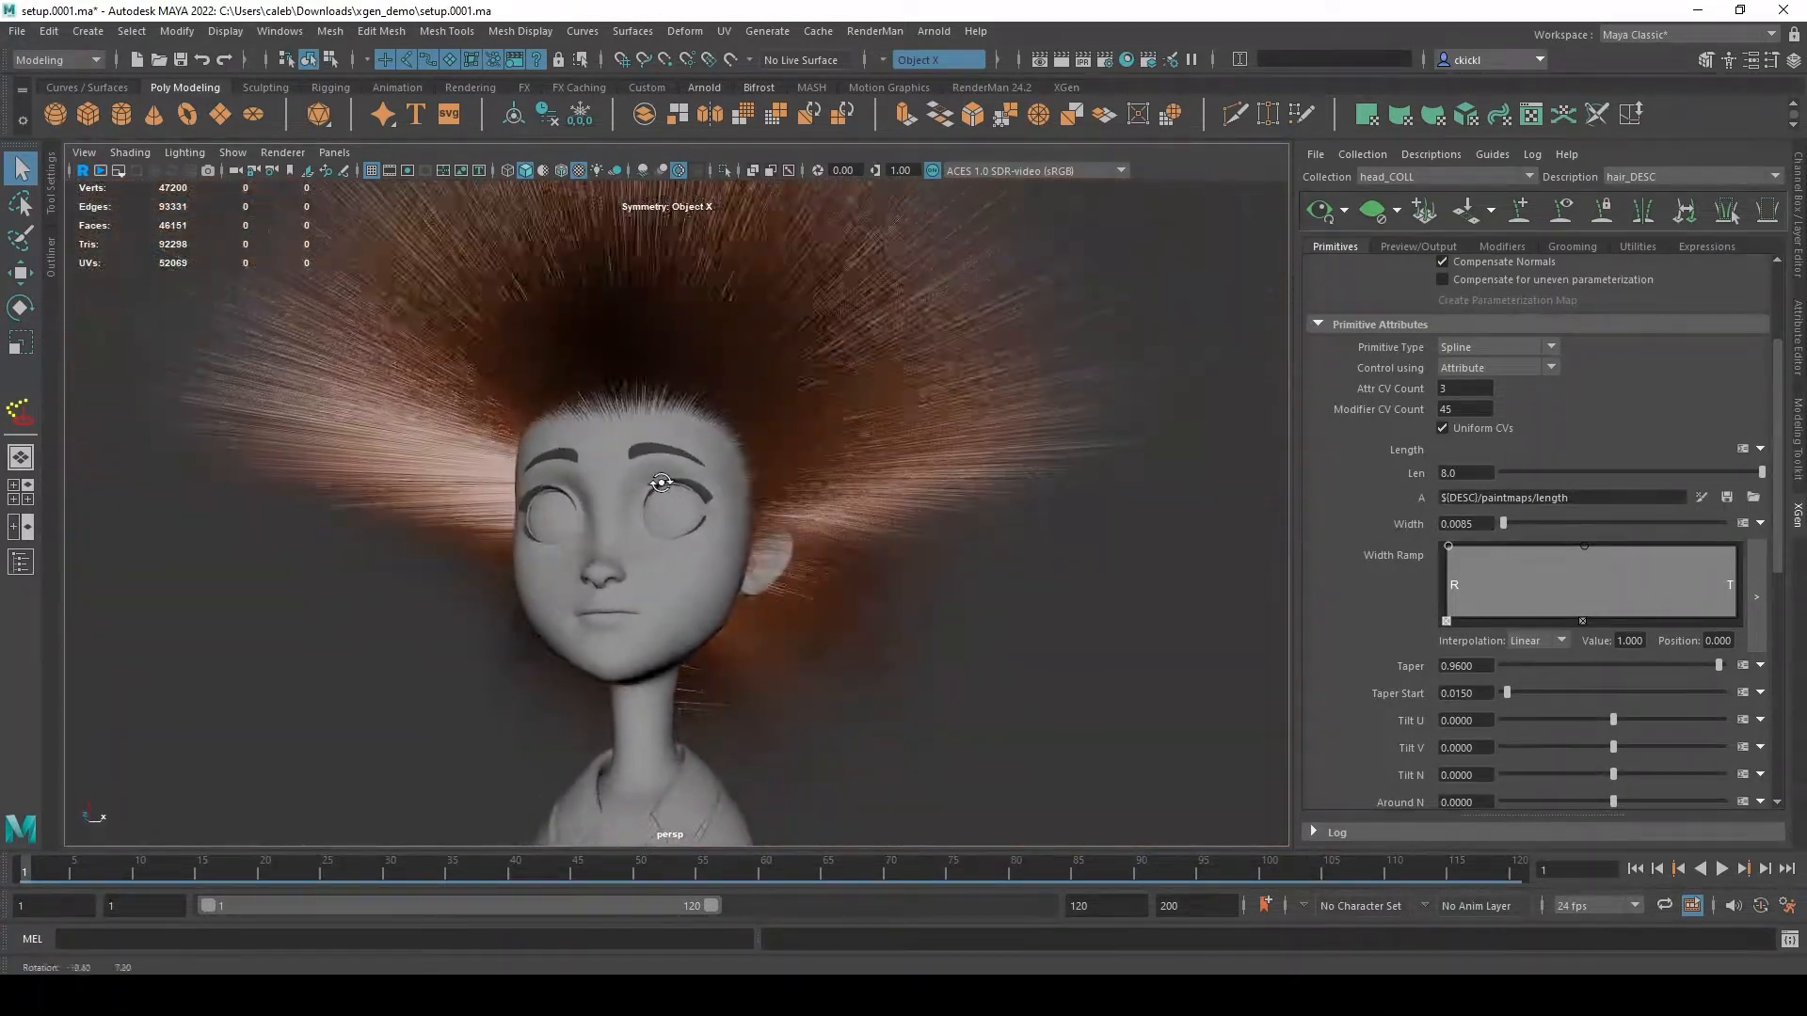
middle_click_drag(696, 452, 790, 549, "alt")
left_click_drag(791, 549, 659, 536, "alt")
- Shorten the hair primitives' Len to about 1.555 and disable the Cut1 modifier
left_click_drag(1574, 470, 1544, 472)
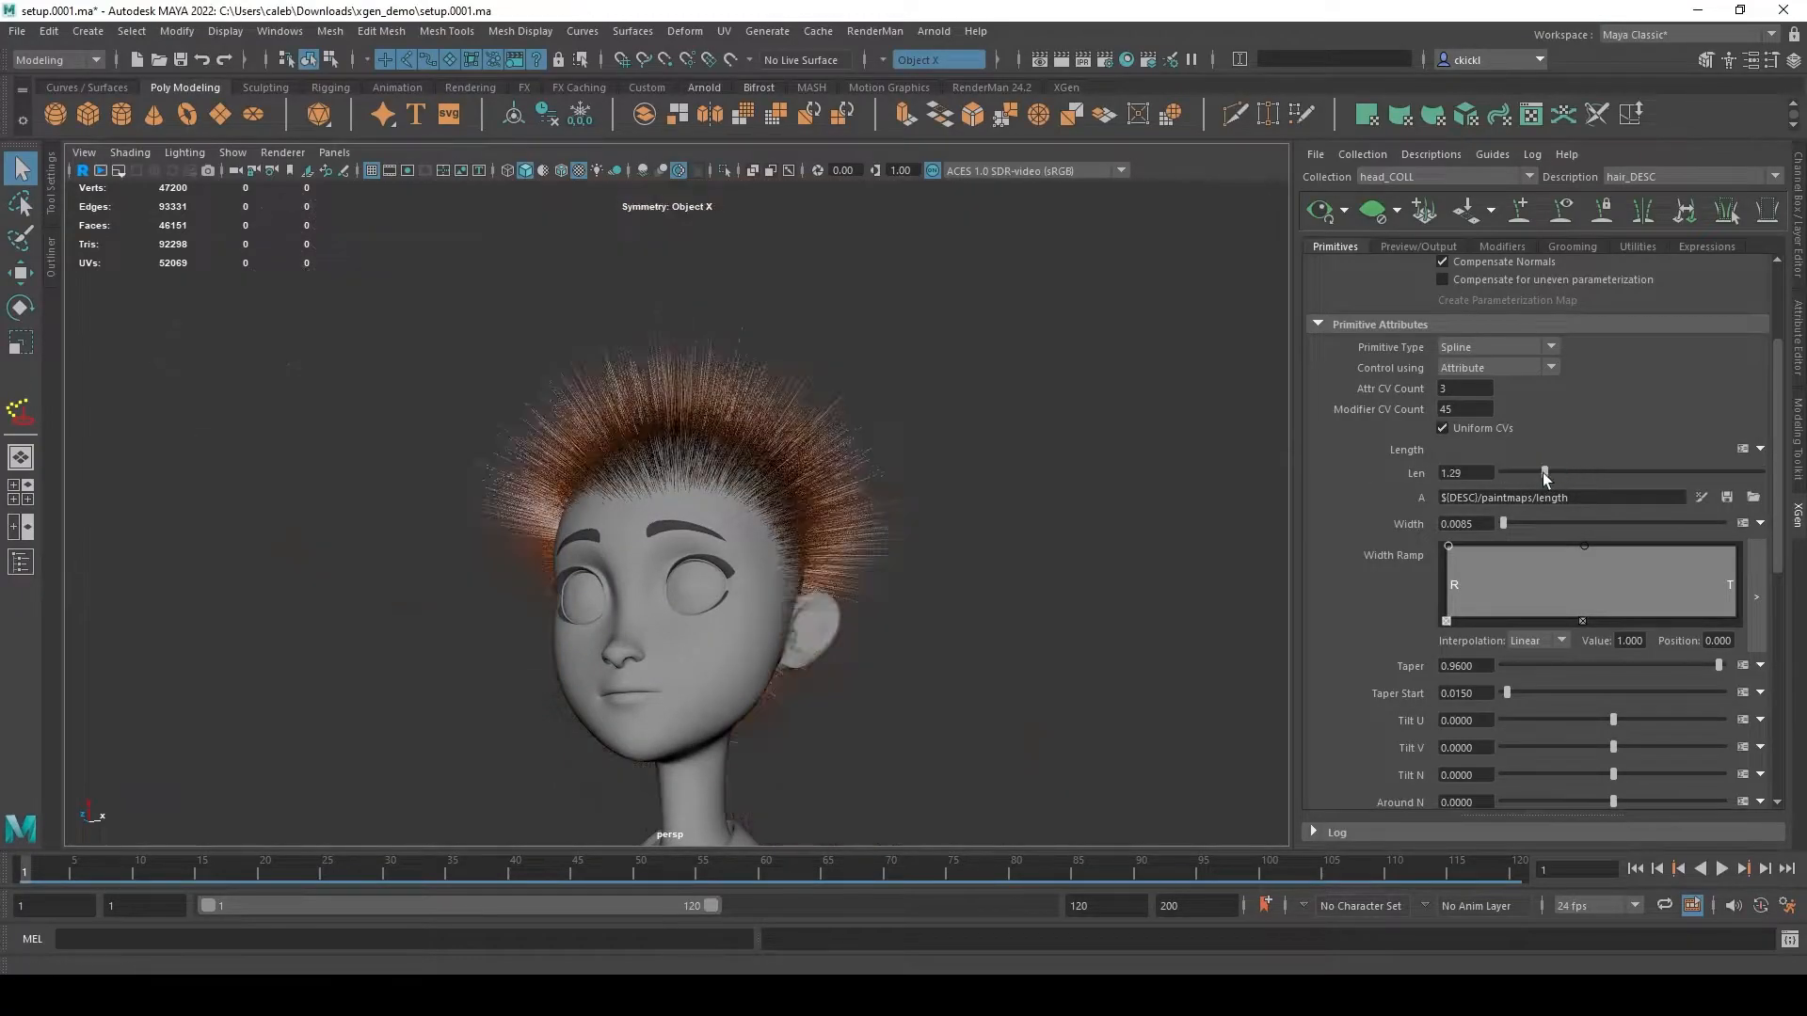
left_click(1497, 247)
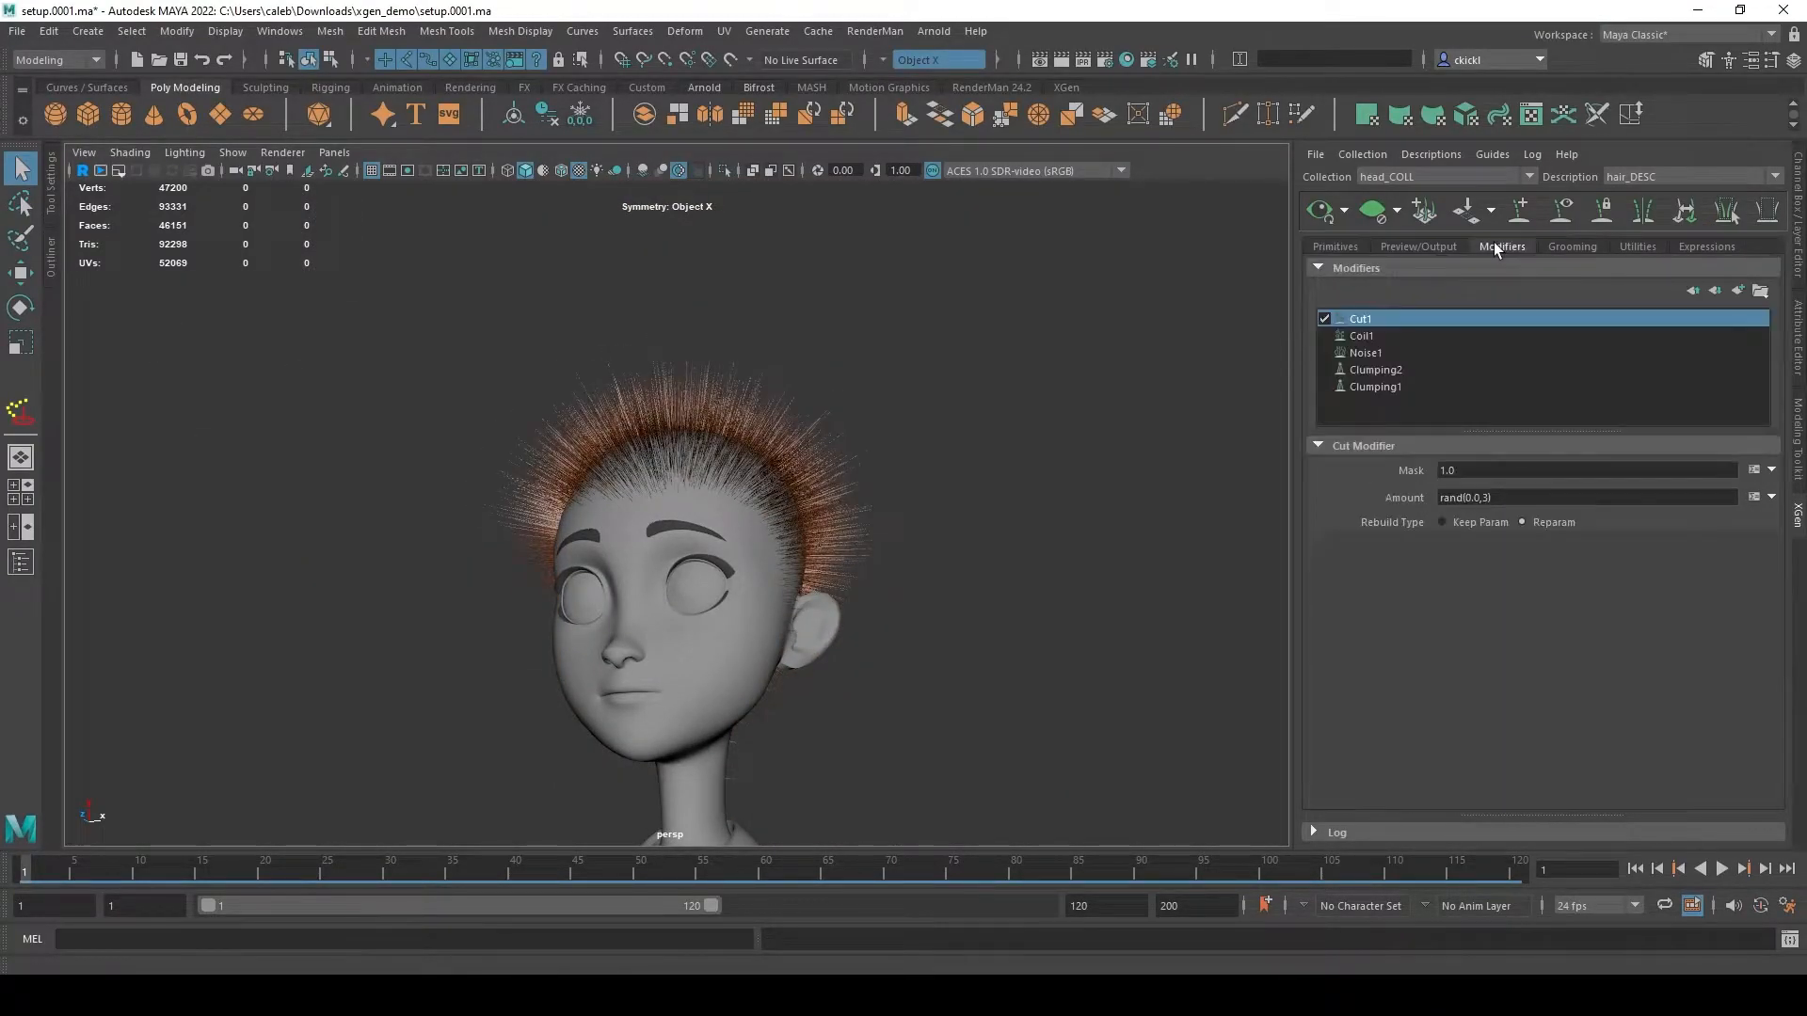
left_click(1324, 320)
- Review the primitives' Length expression with Cut1 disabled and close it without changes
left_click(1355, 247)
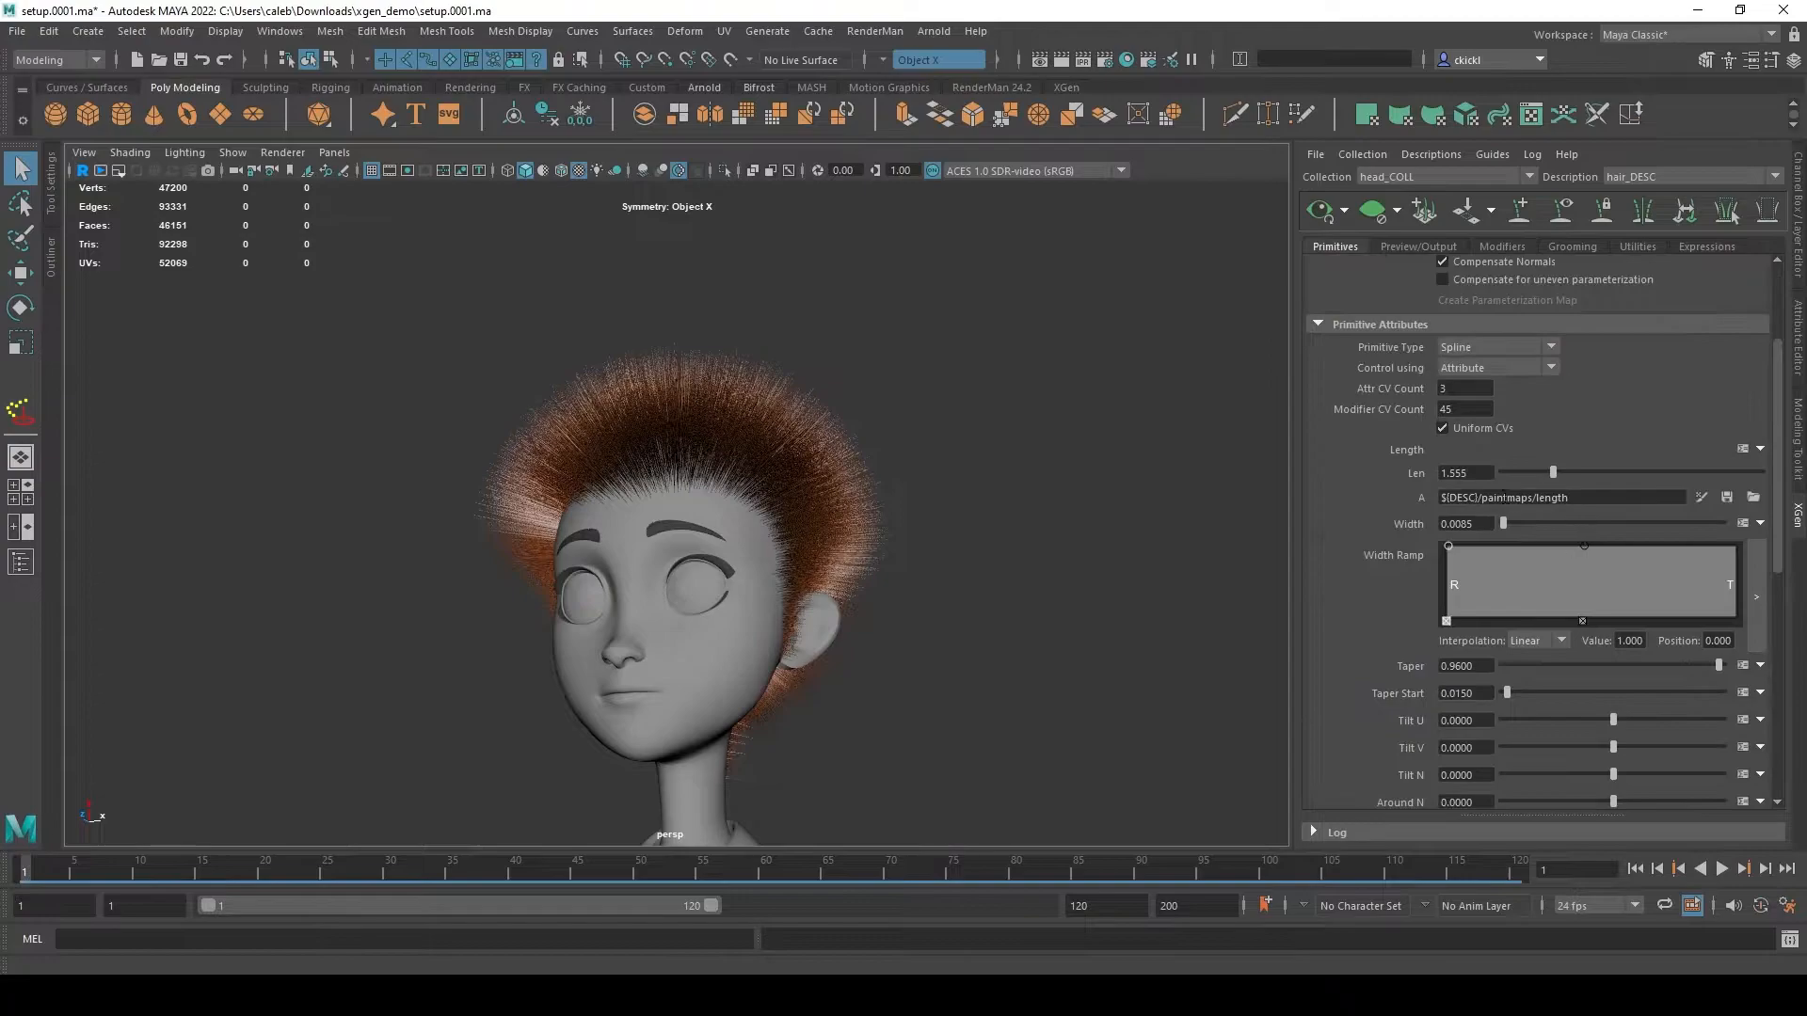
left_click(1743, 449)
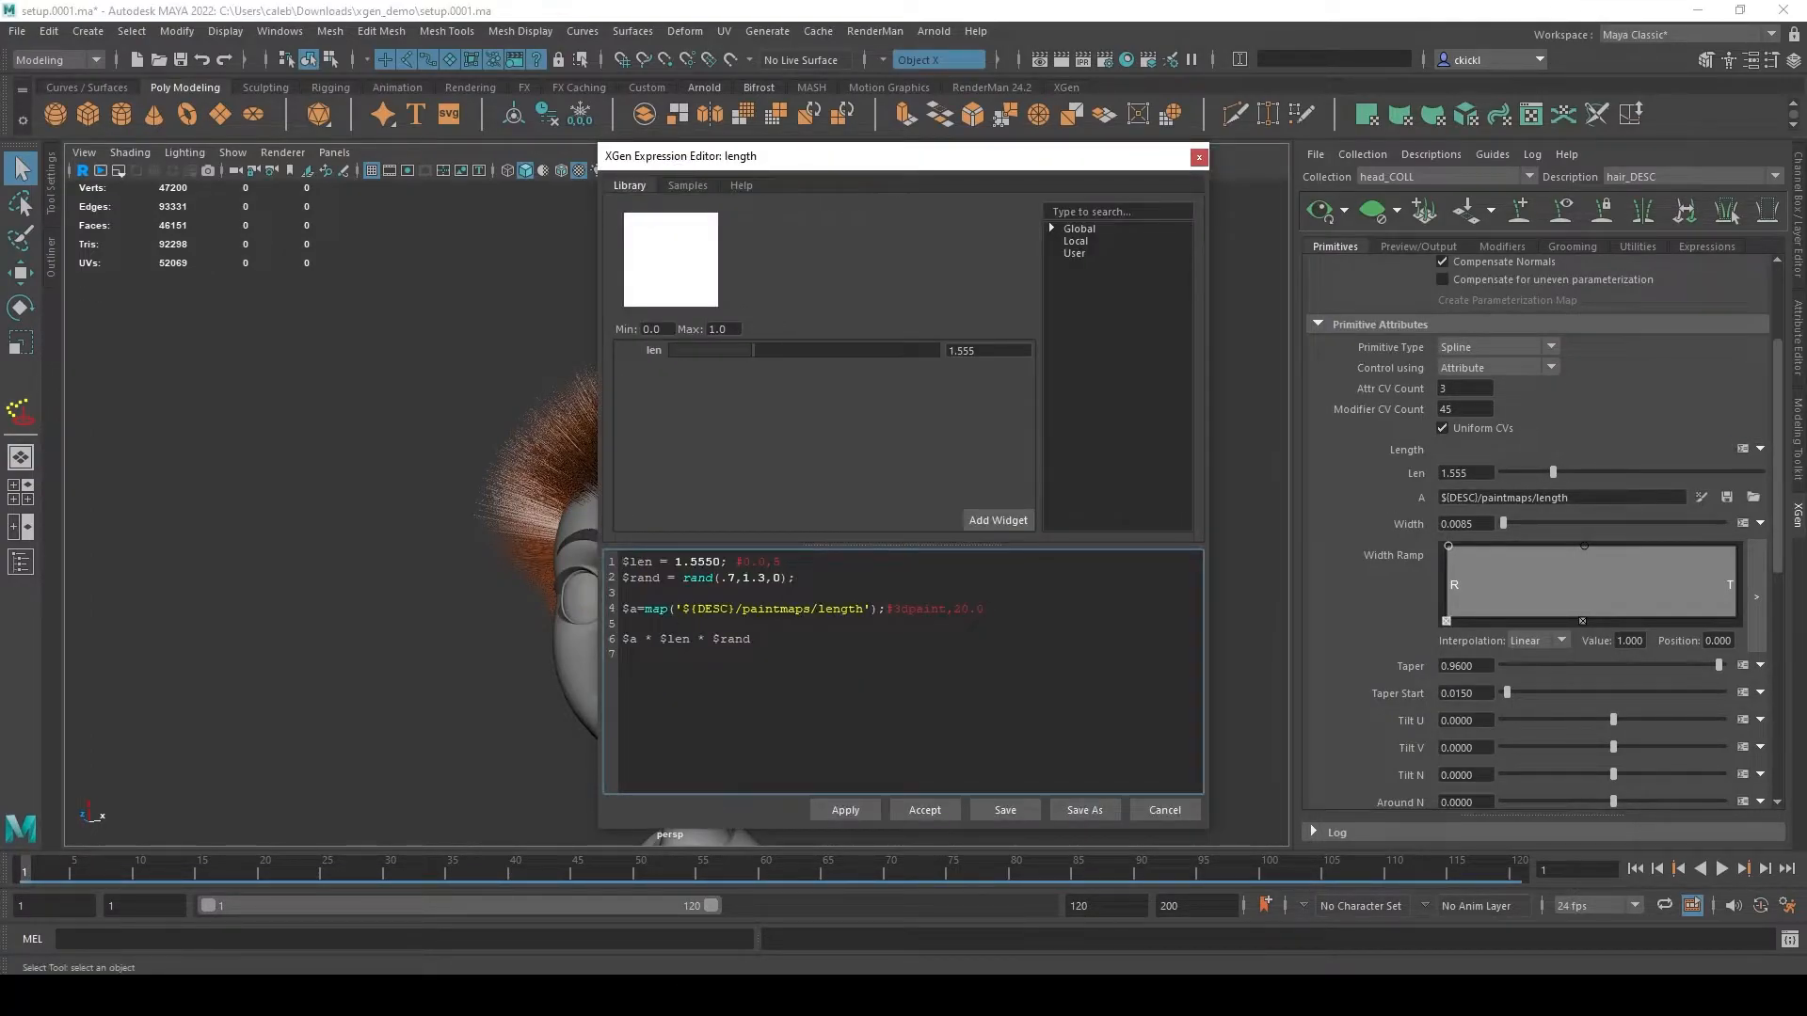
left_click(1165, 812)
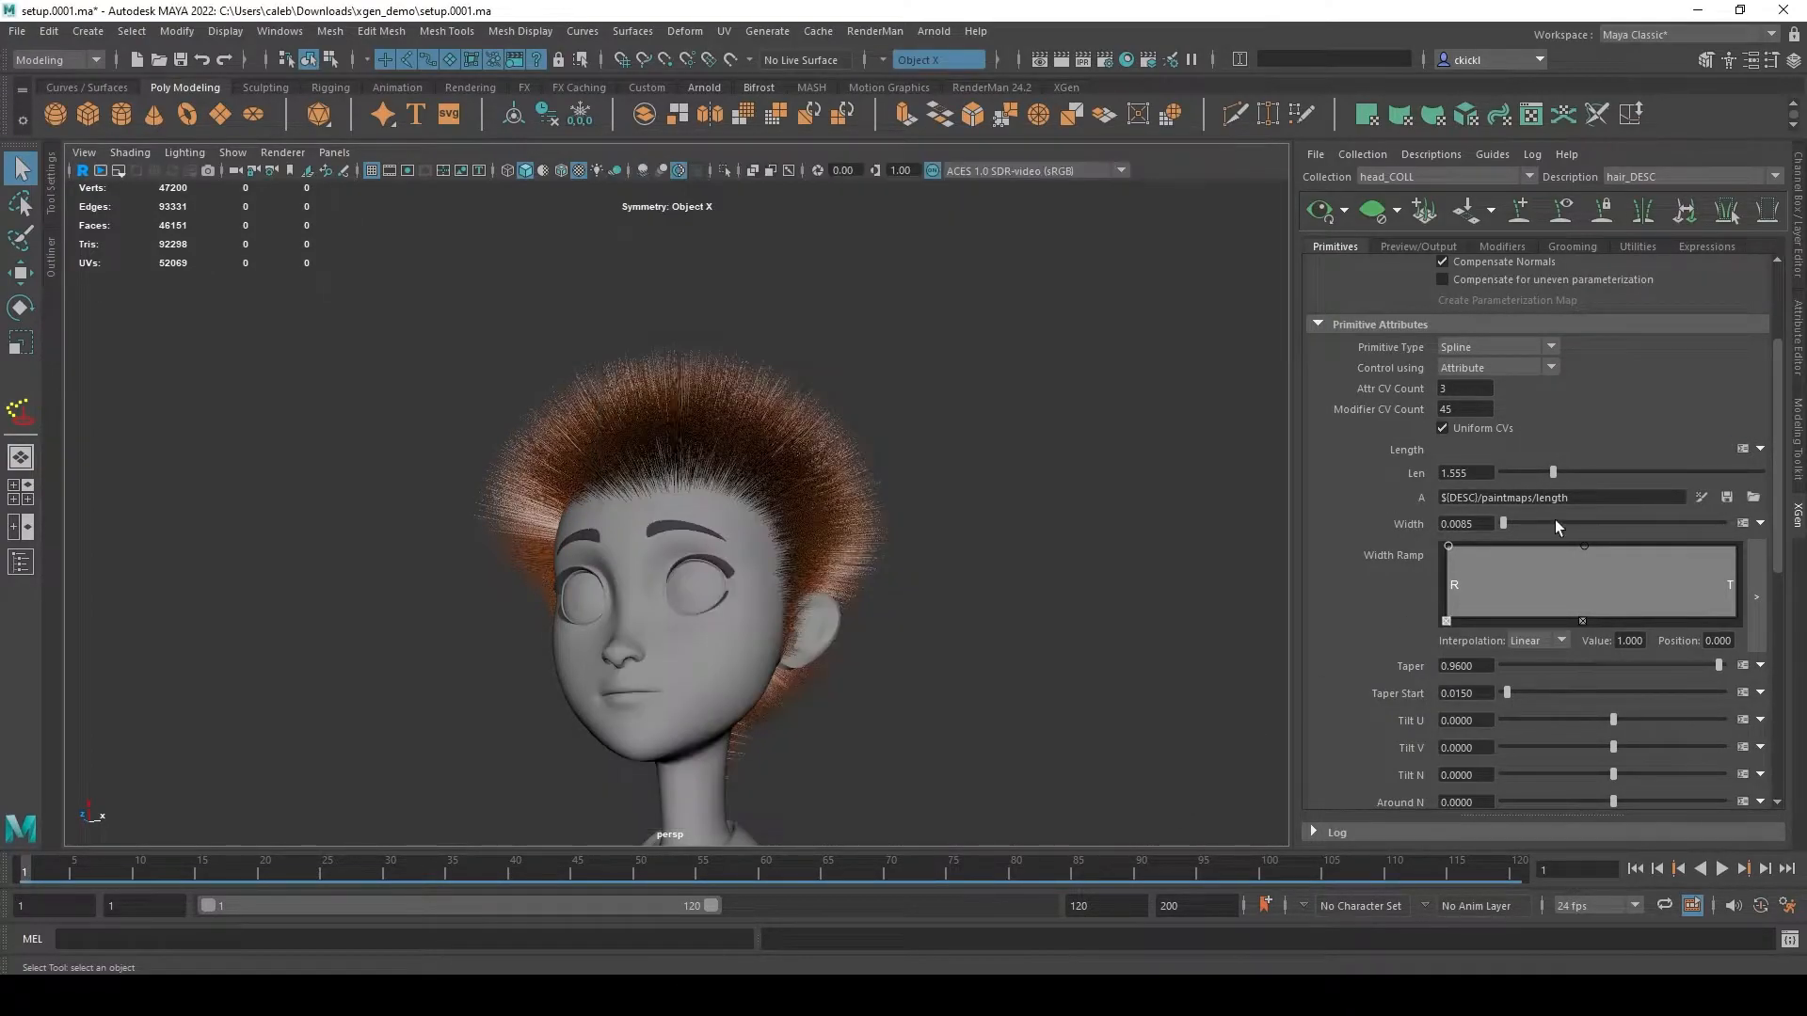
- Shorten the hair primitives' Len to about 0.615 and inspect the result around the head
left_click_drag(1539, 472, 1523, 473)
scroll(1202, 718, "up", 5)
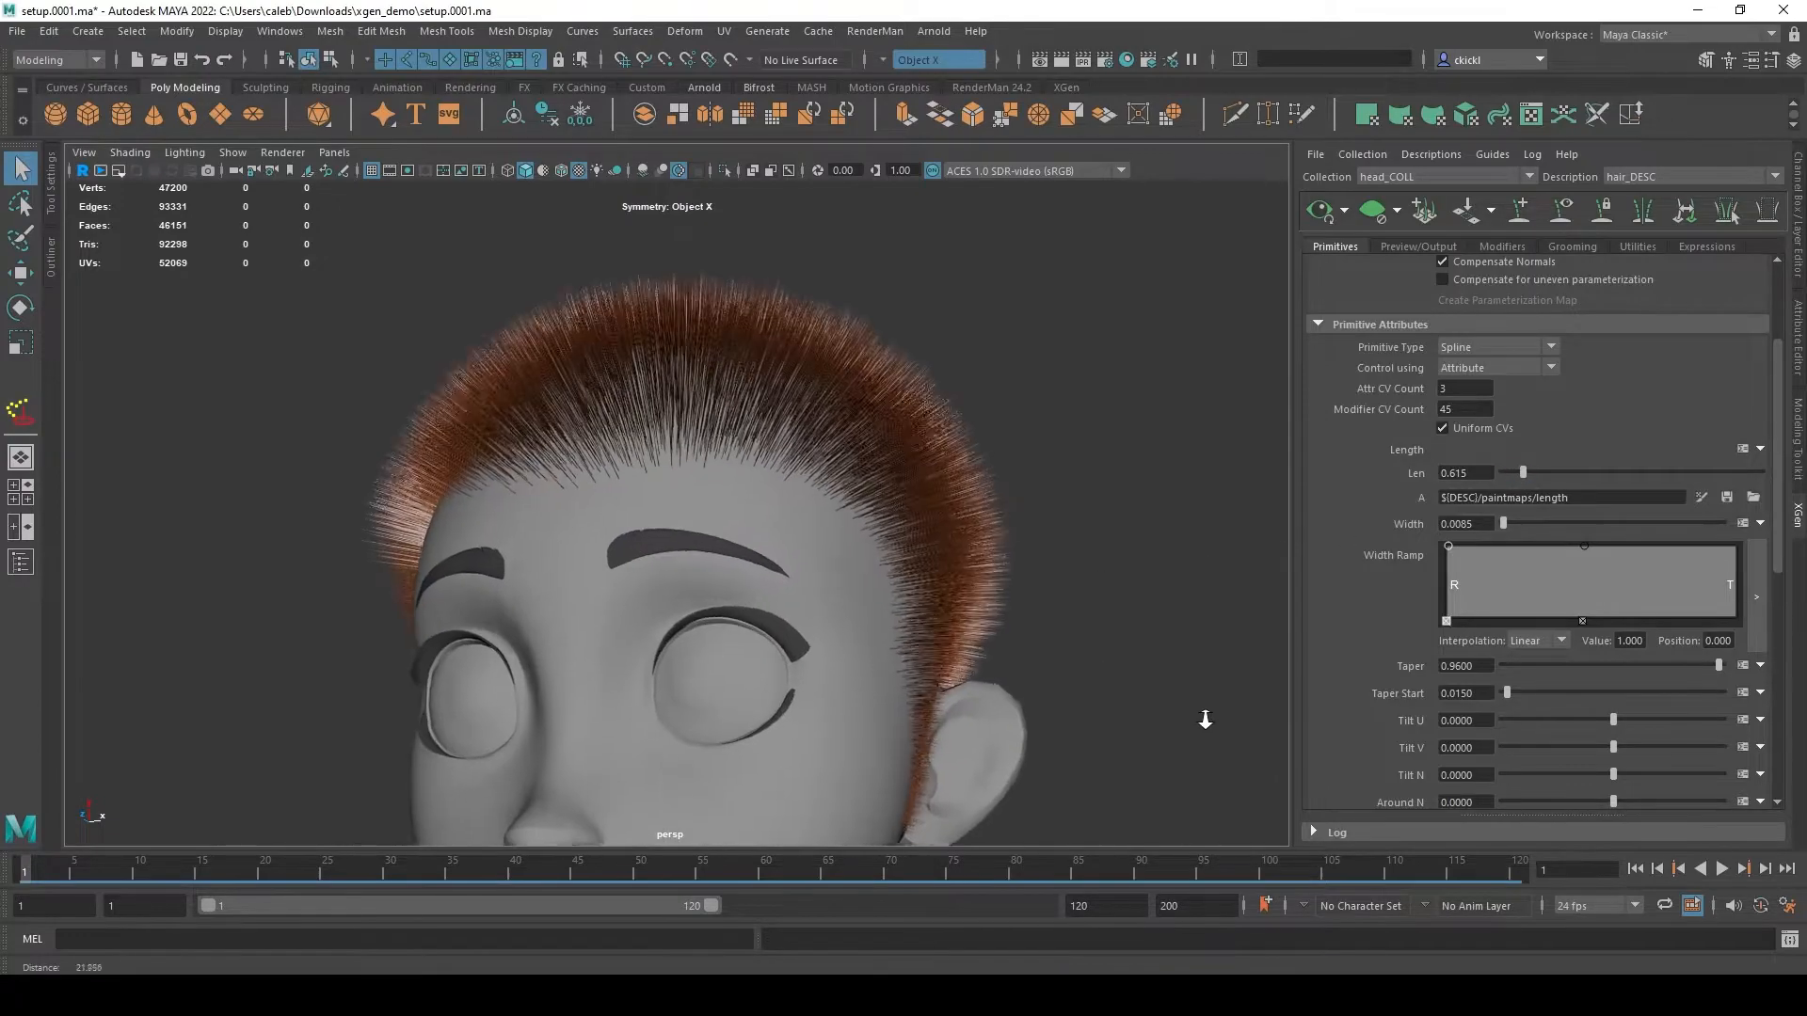
middle_click_drag(1021, 743, 771, 499, "alt")
right_click_drag(756, 598, 625, 517, "alt")
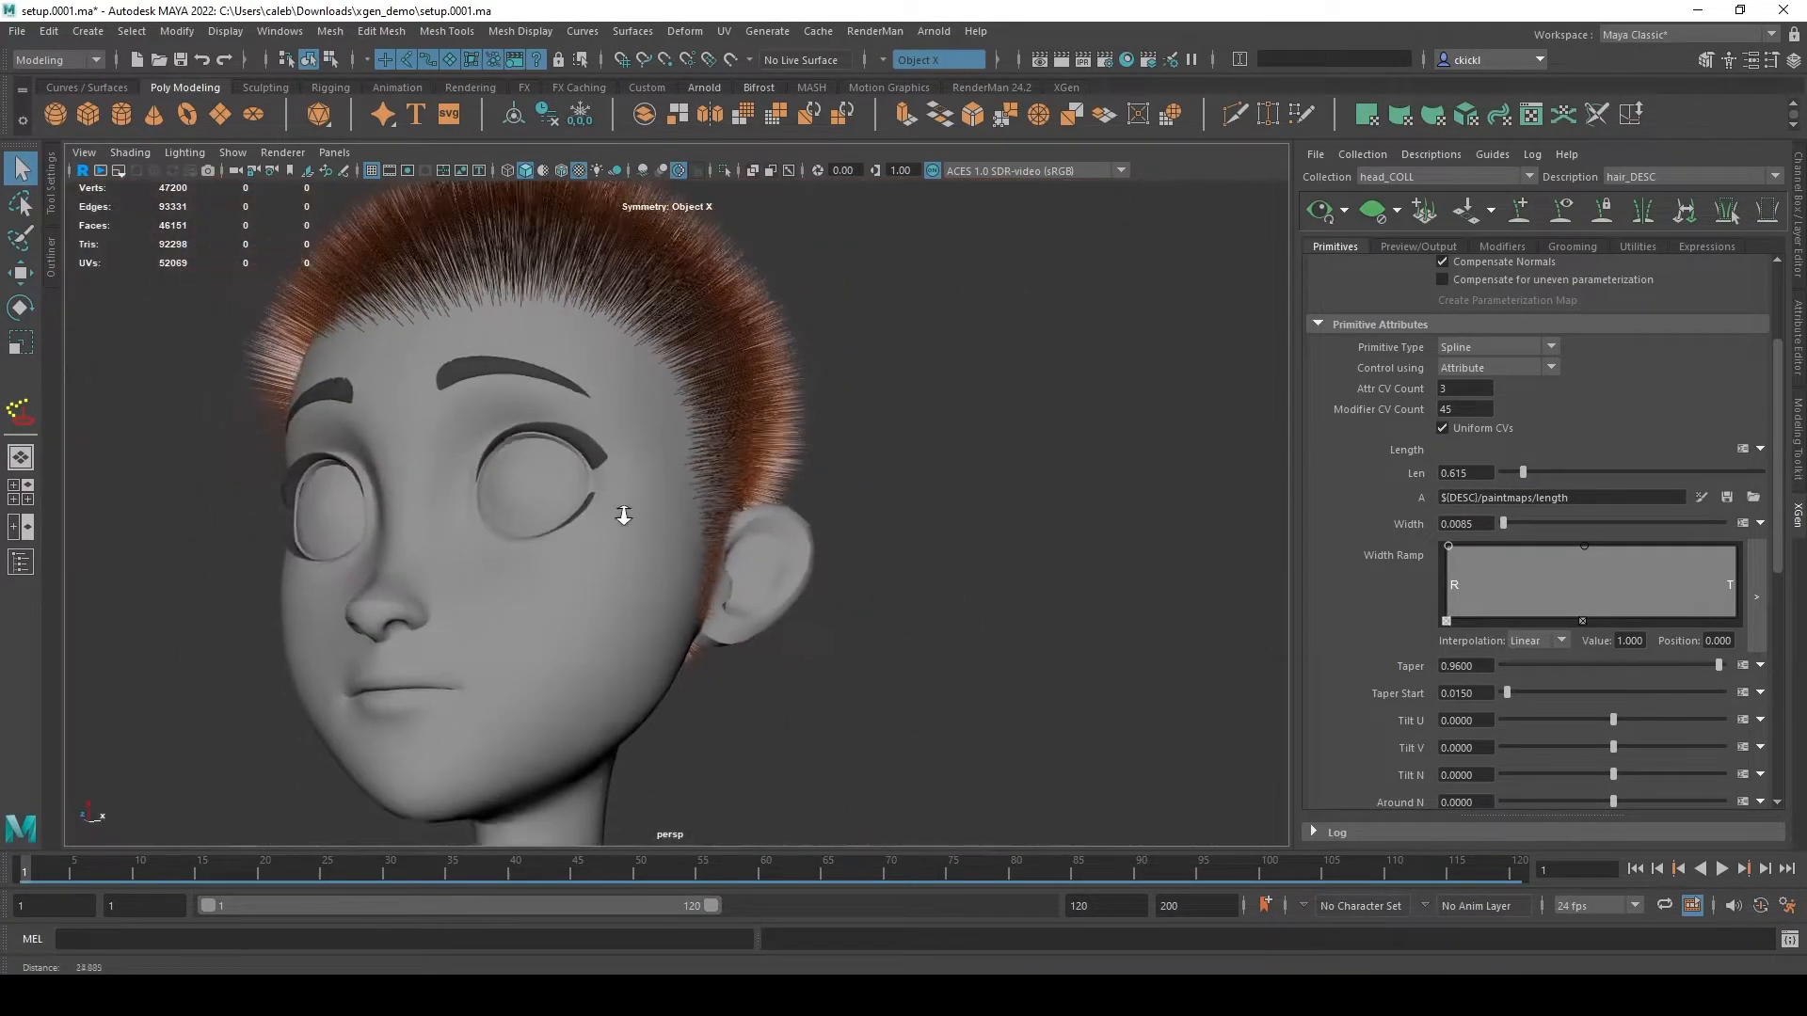
middle_click_drag(625, 517, 961, 603, "alt")
right_click_drag(961, 603, 887, 564, "alt")
middle_click_drag(888, 565, 828, 565, "alt")
- Lengthen the hair primitives' Len to about 1.79 and view the uncut hair from the side
left_click(1515, 247)
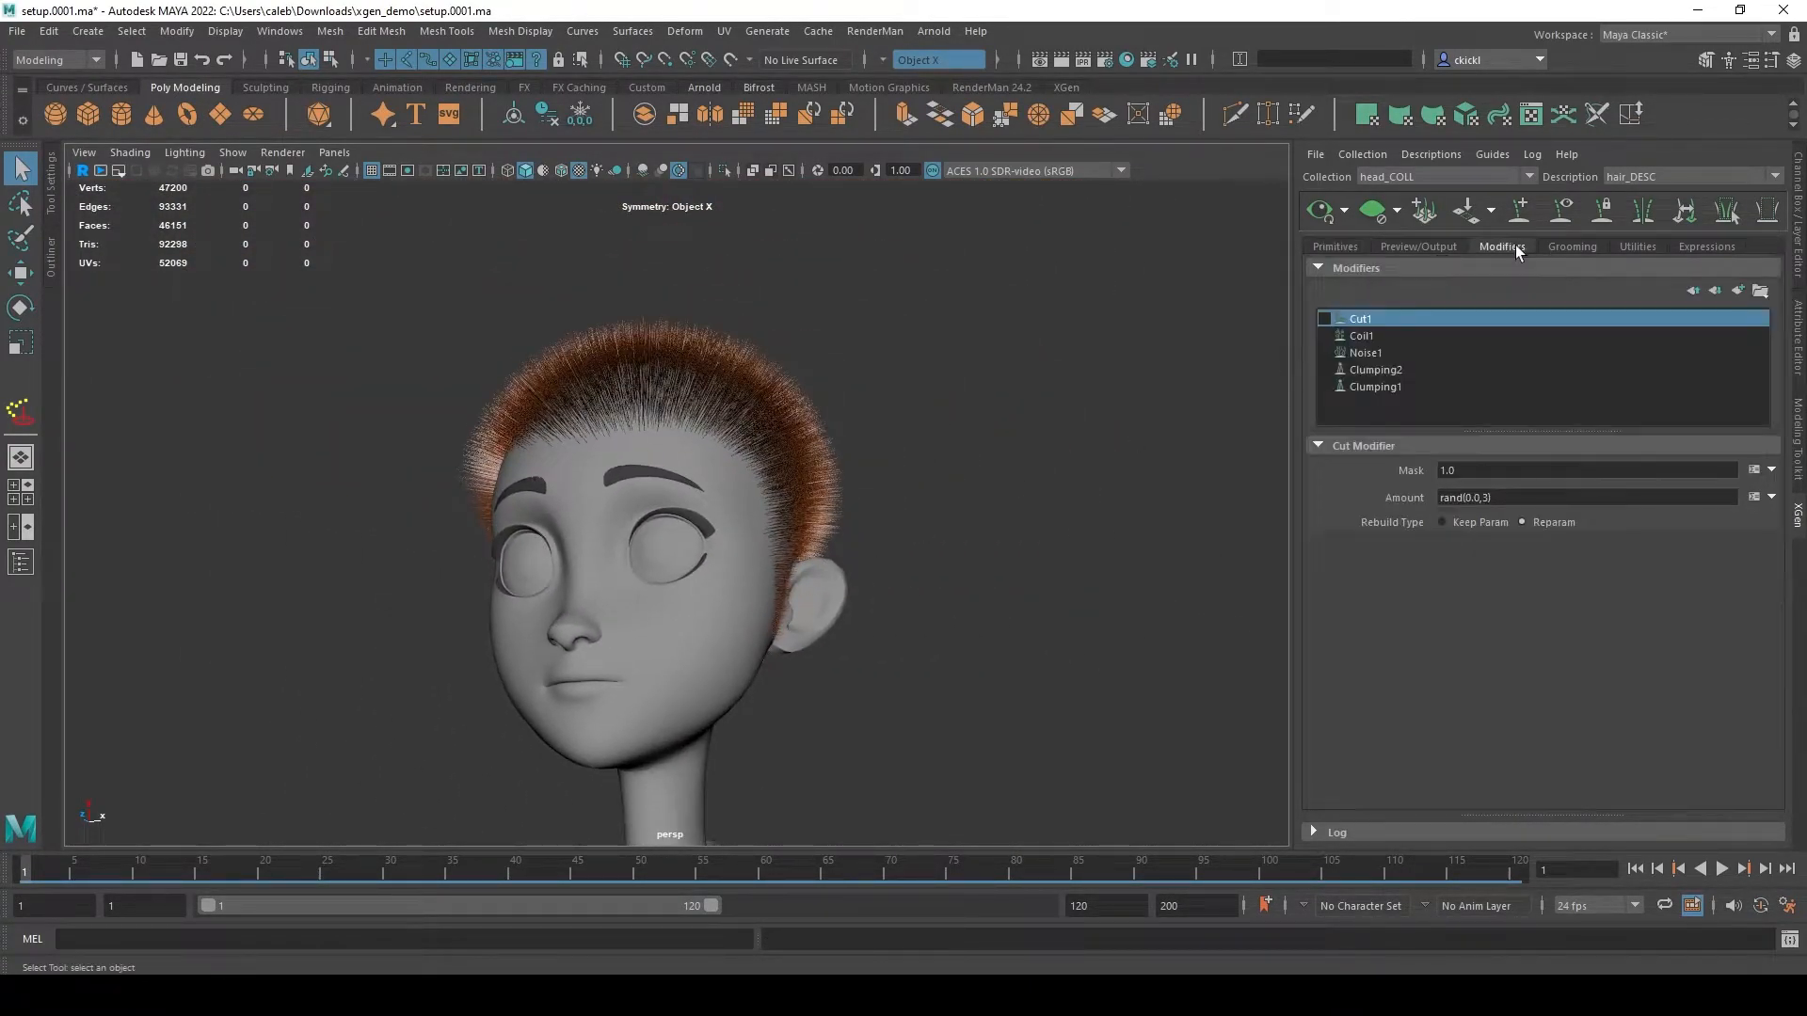
left_click(1336, 247)
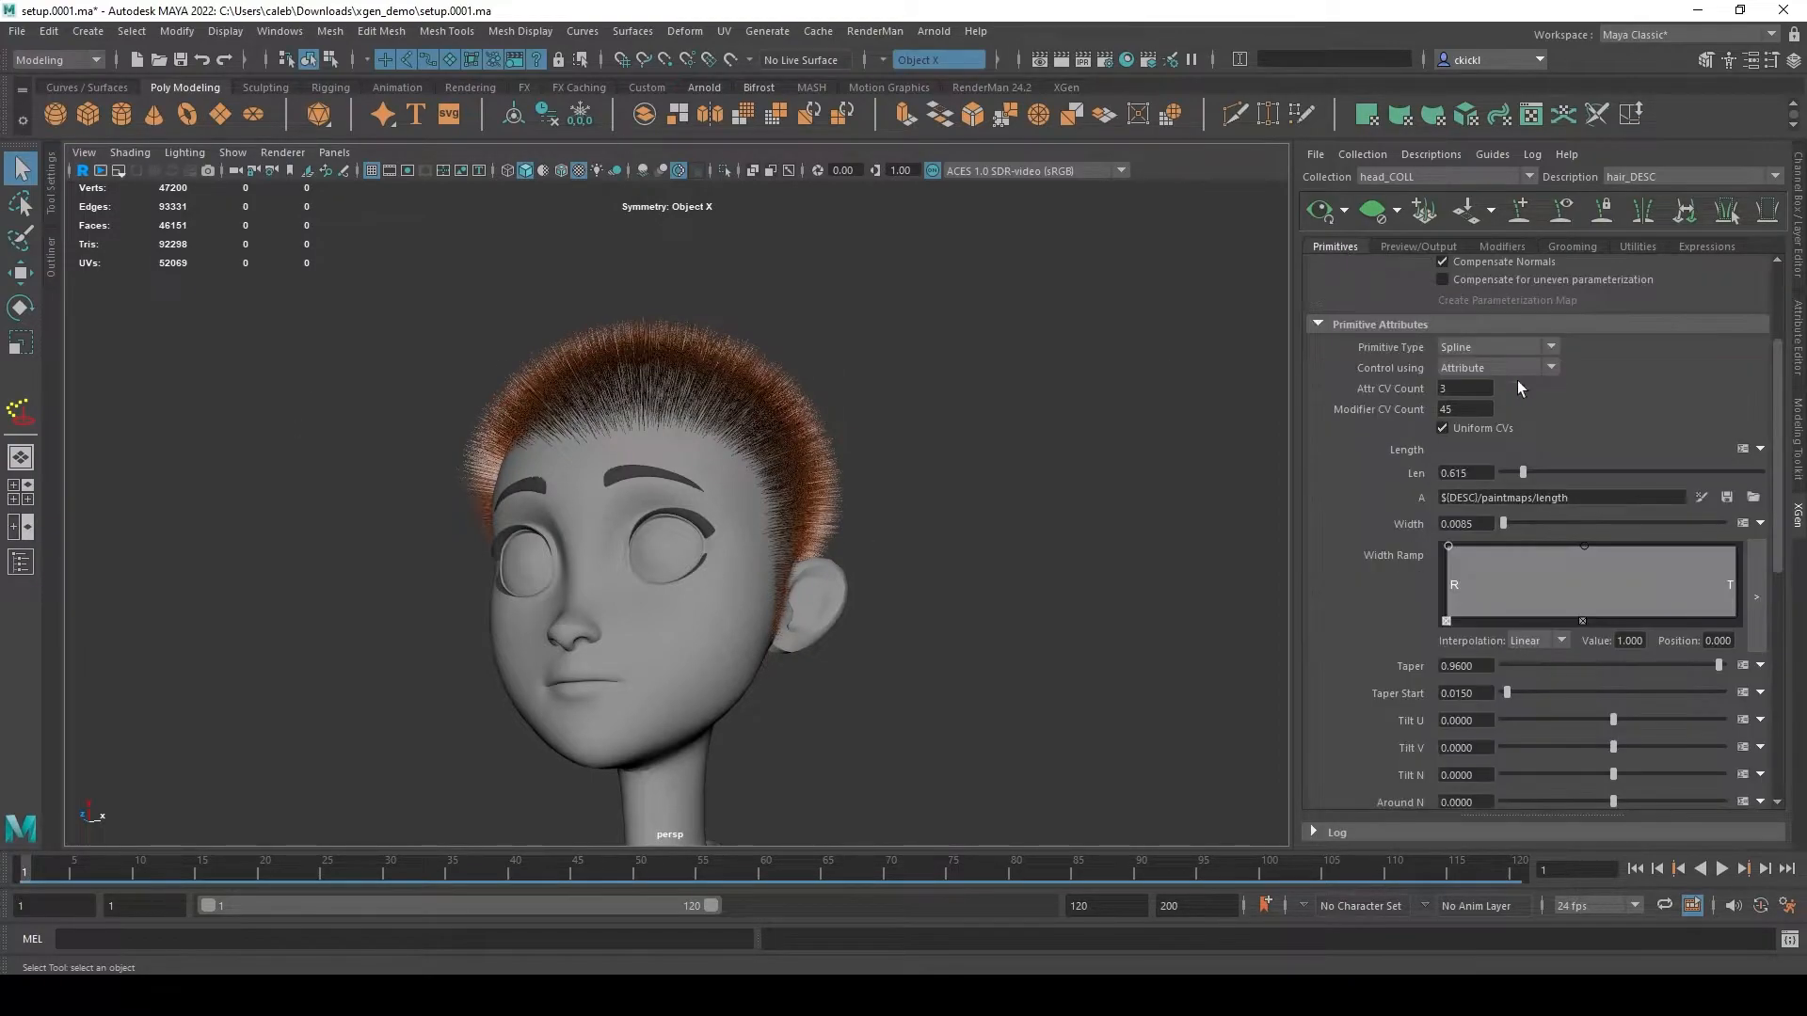
left_click_drag(1519, 471, 1561, 472)
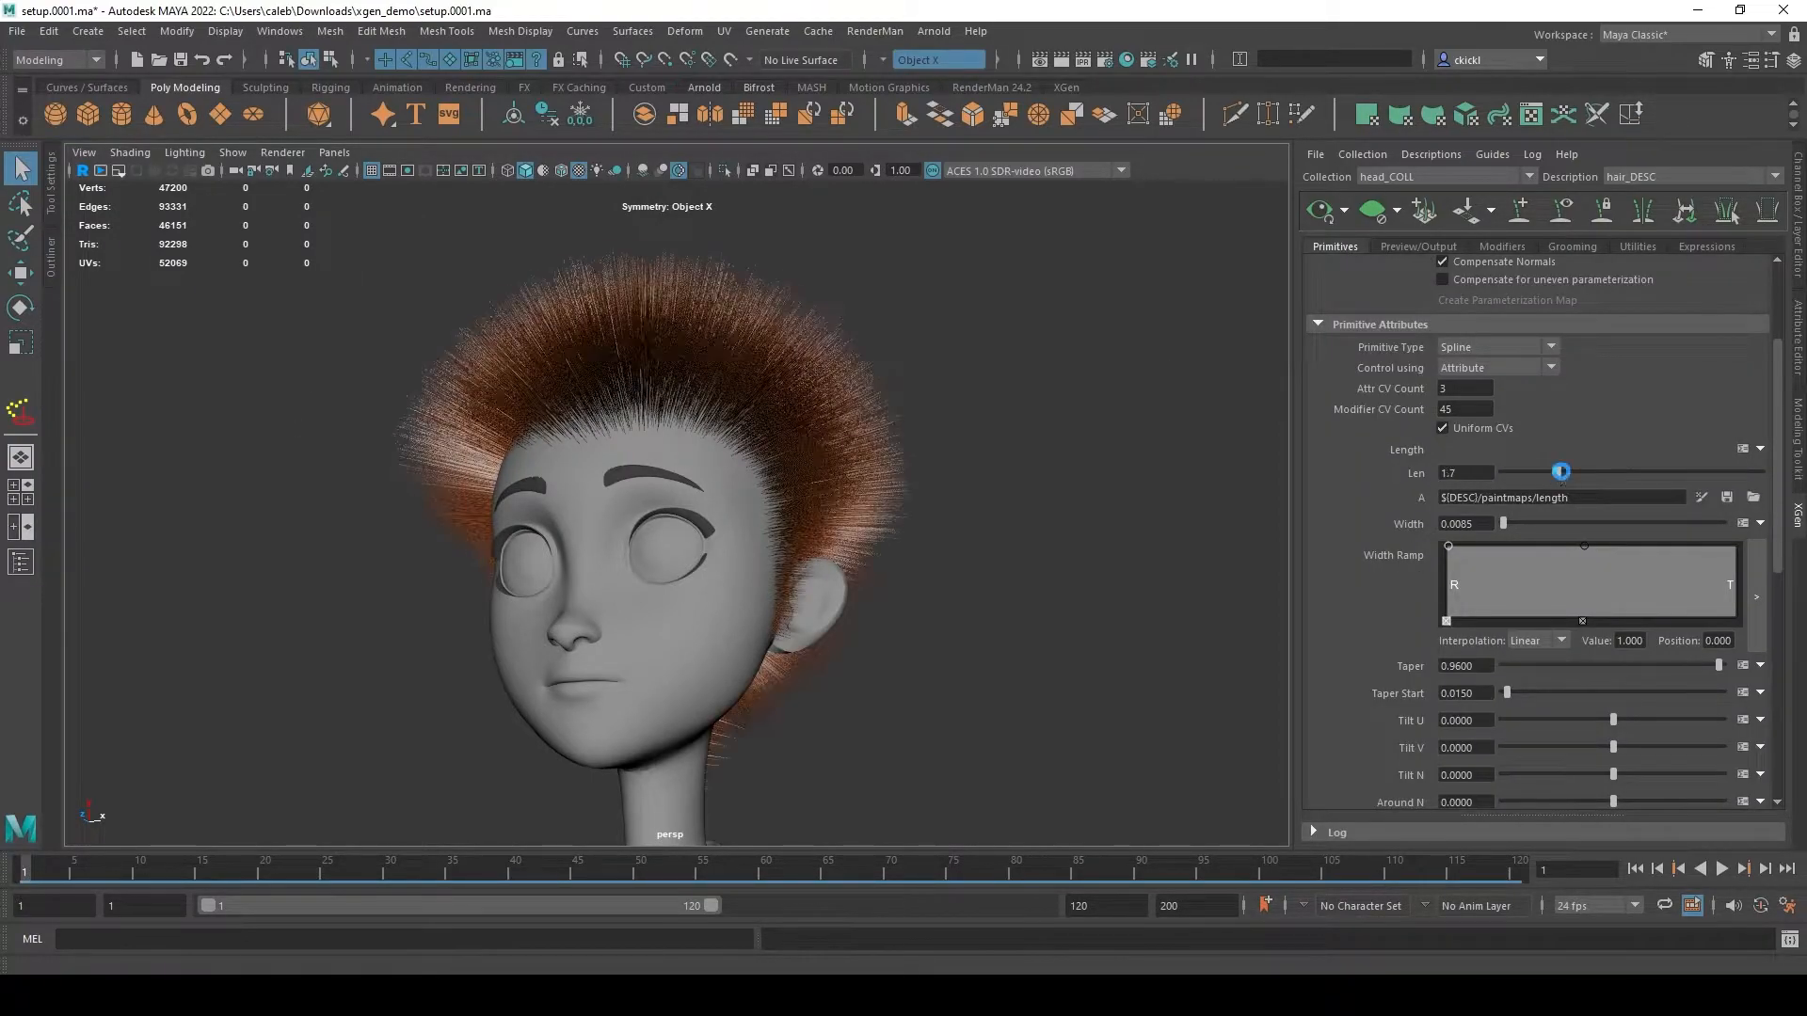
left_click(1512, 245)
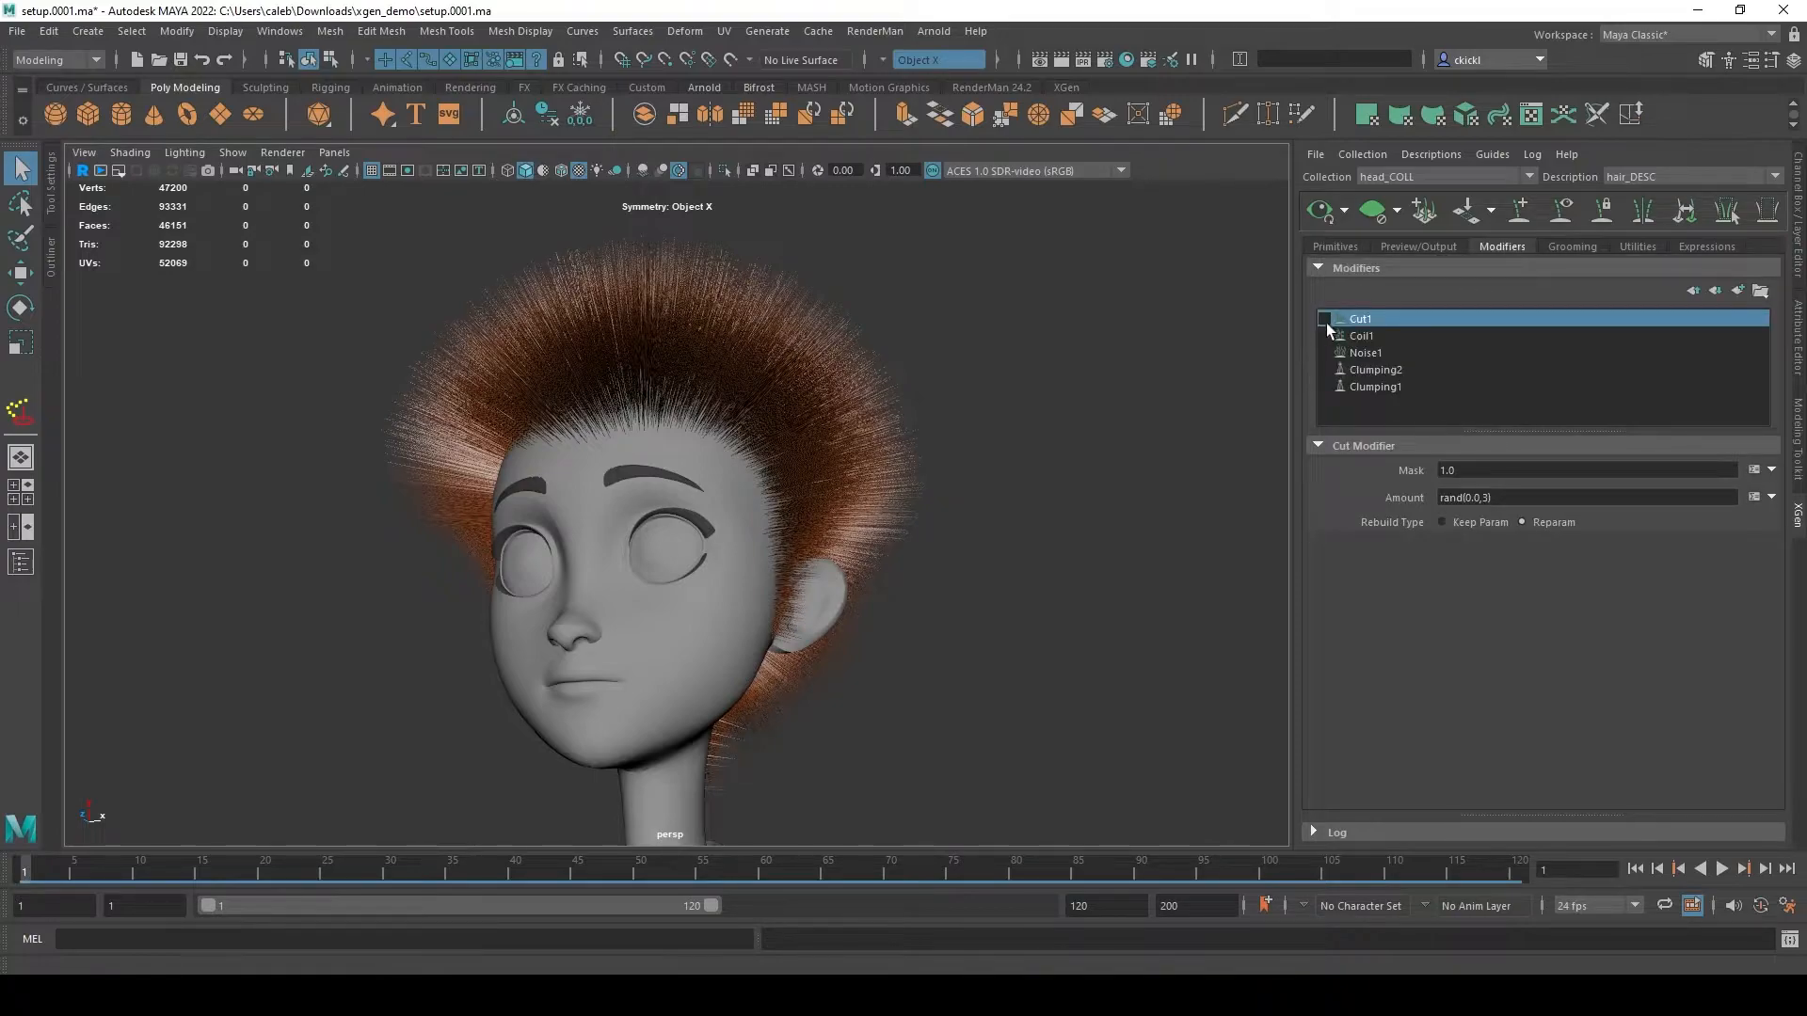
left_click_drag(1193, 585, 1092, 557, "alt")
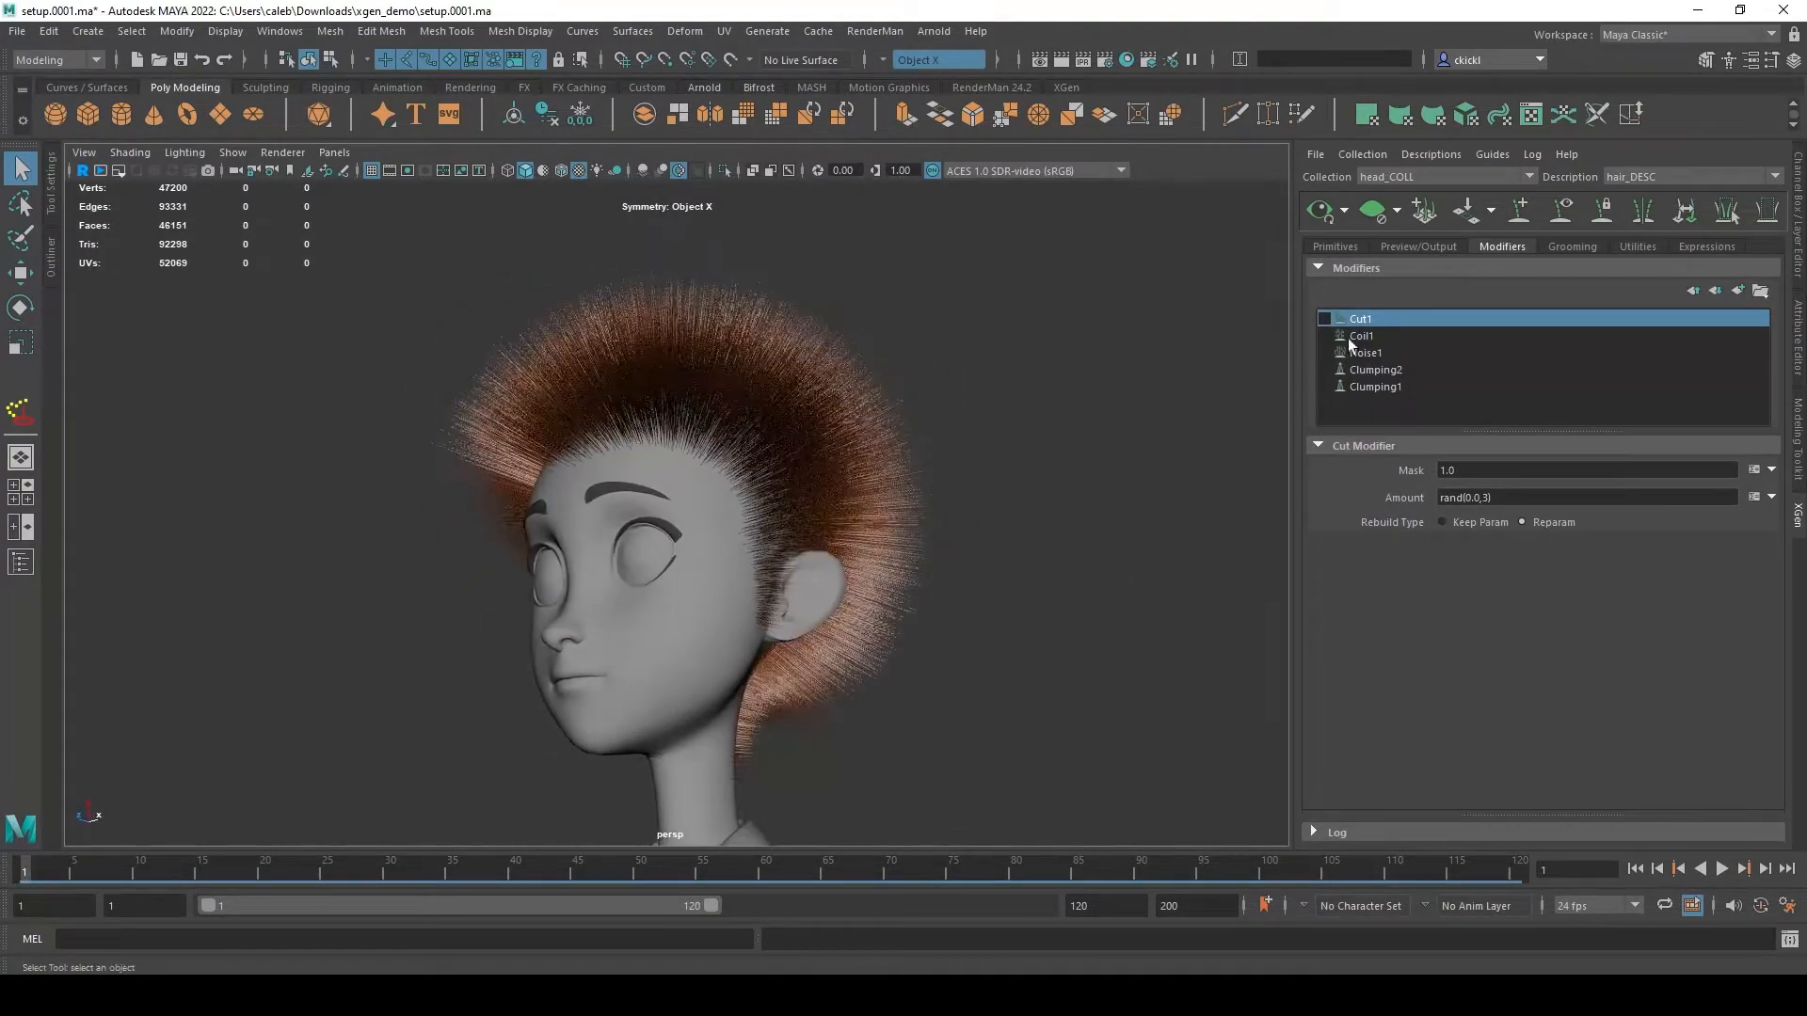
left_click(1339, 248)
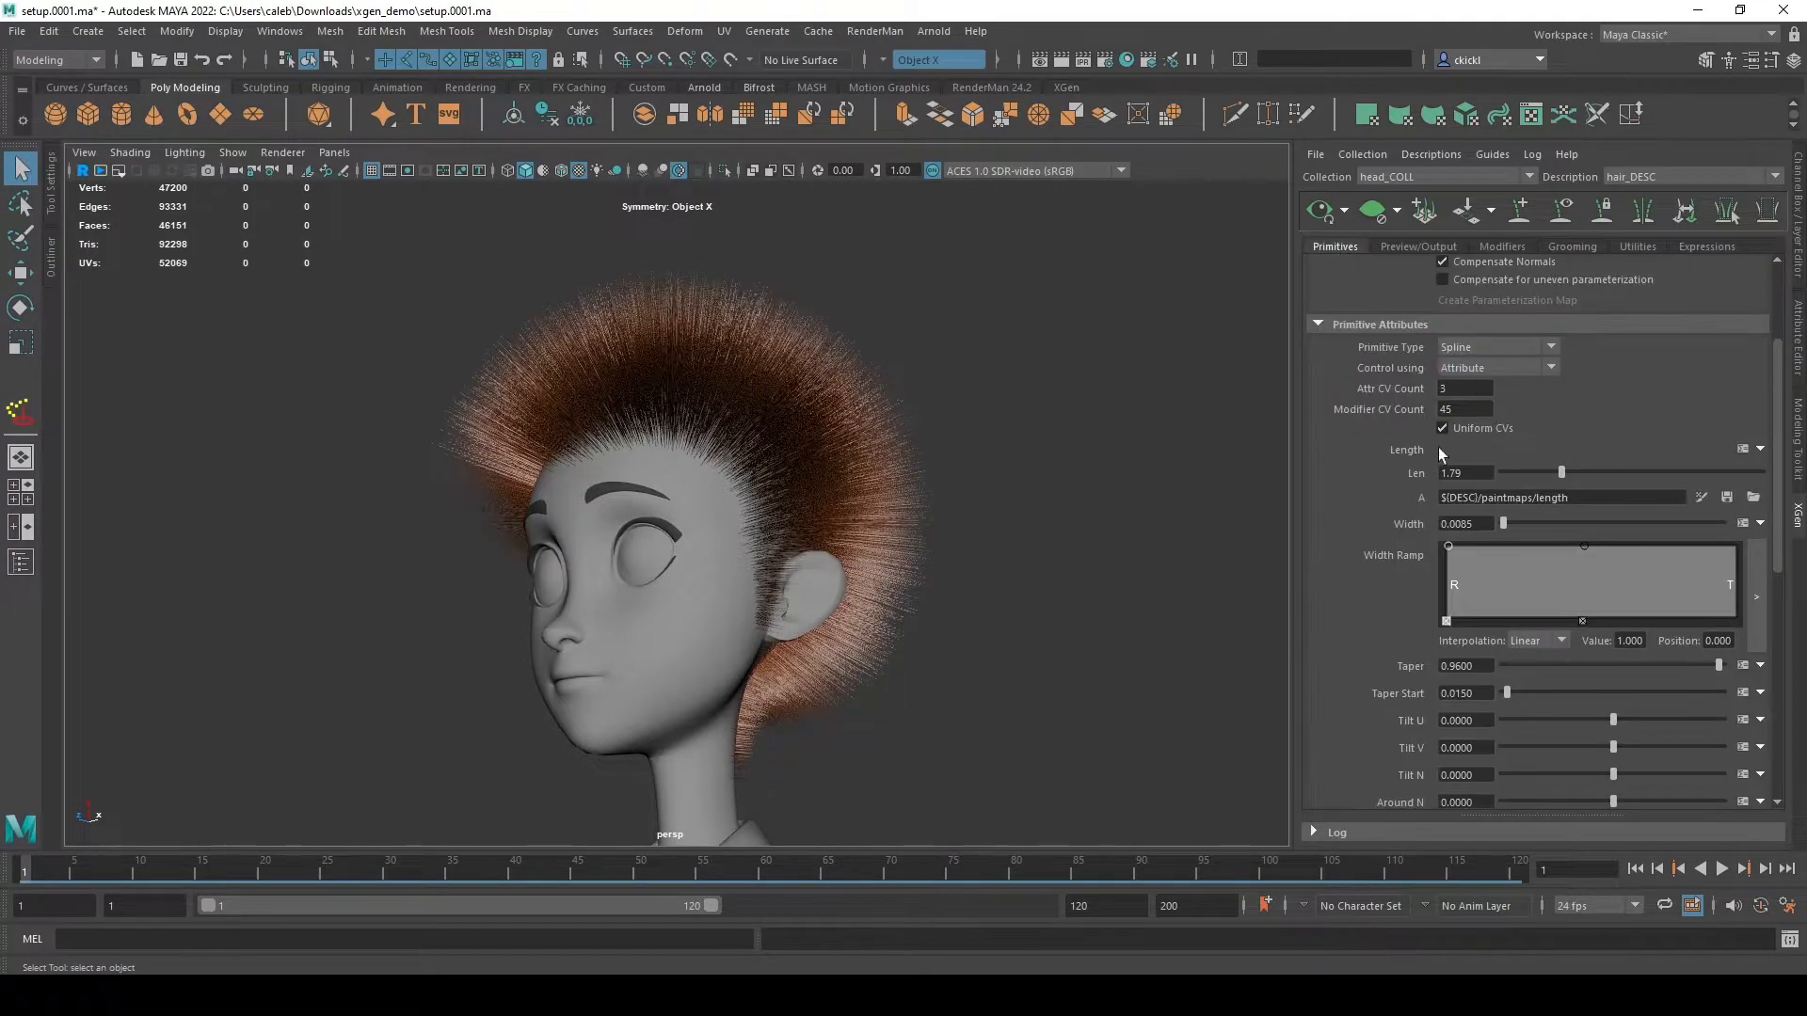
- Compare the primitives' Length attributes with the disabled Cut1 modifier's Amount setting
left_click(1501, 246)
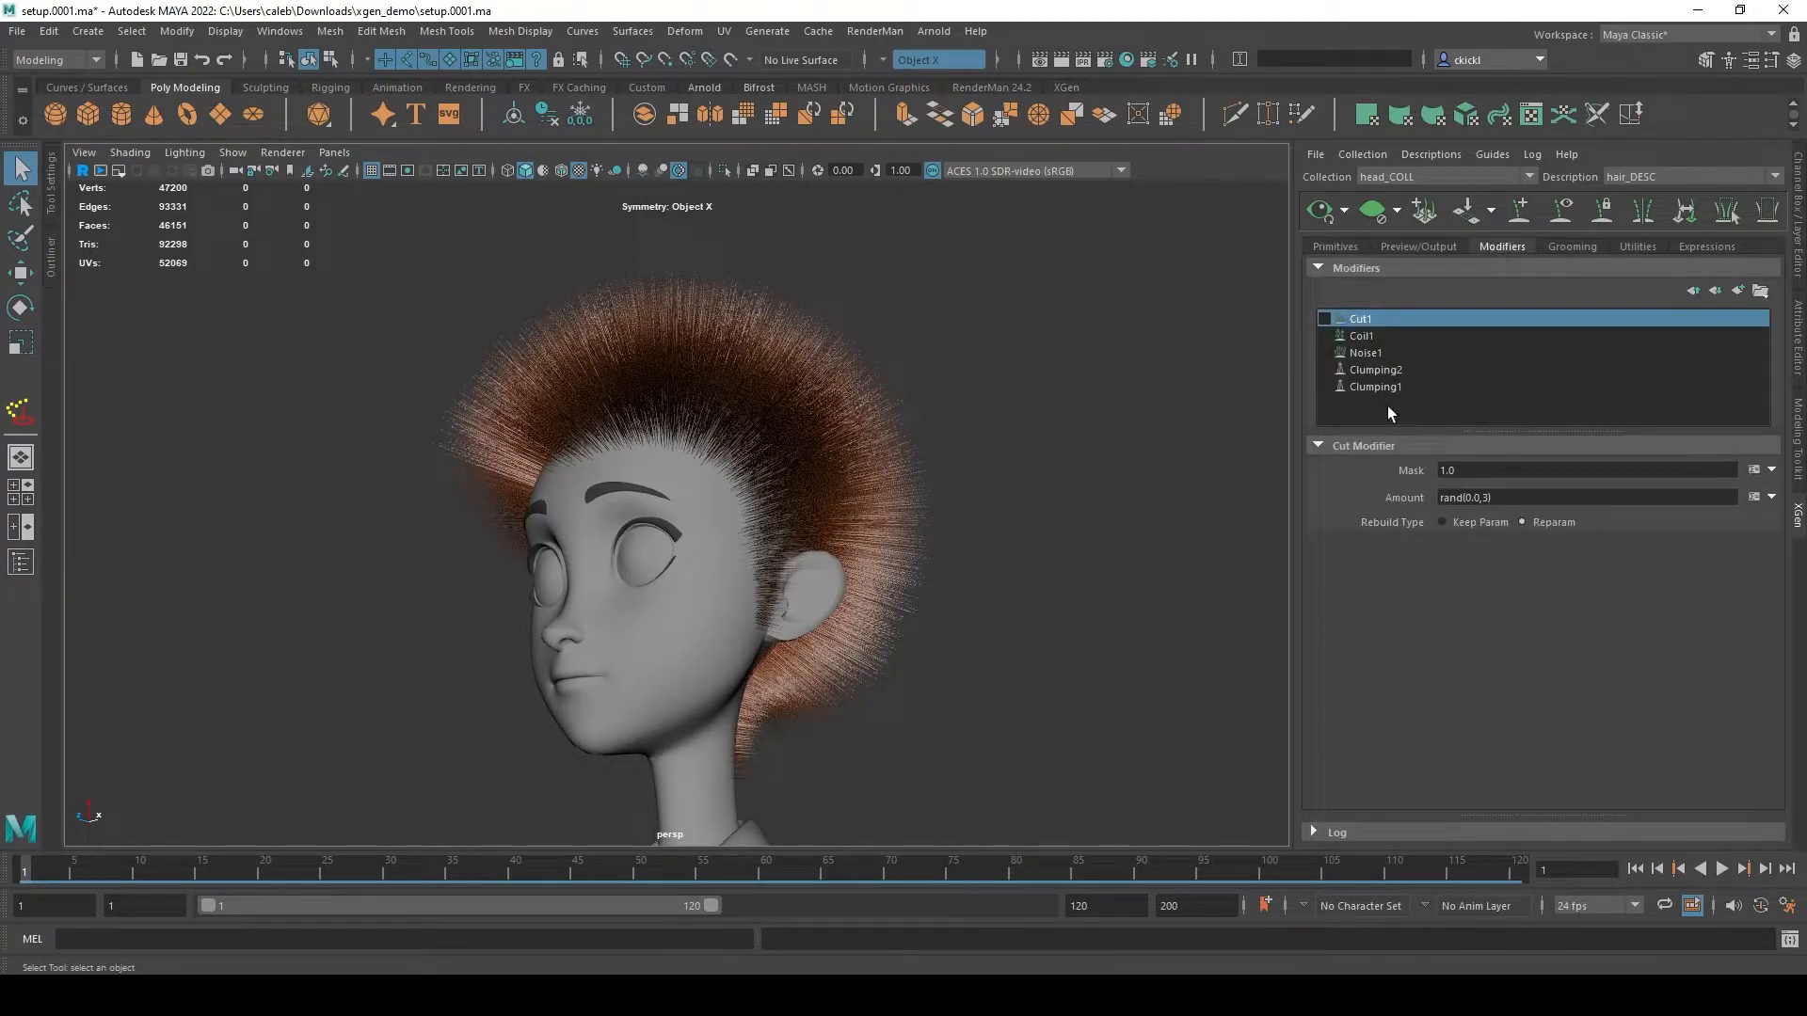
left_click_drag(1207, 521, 1141, 533, "alt")
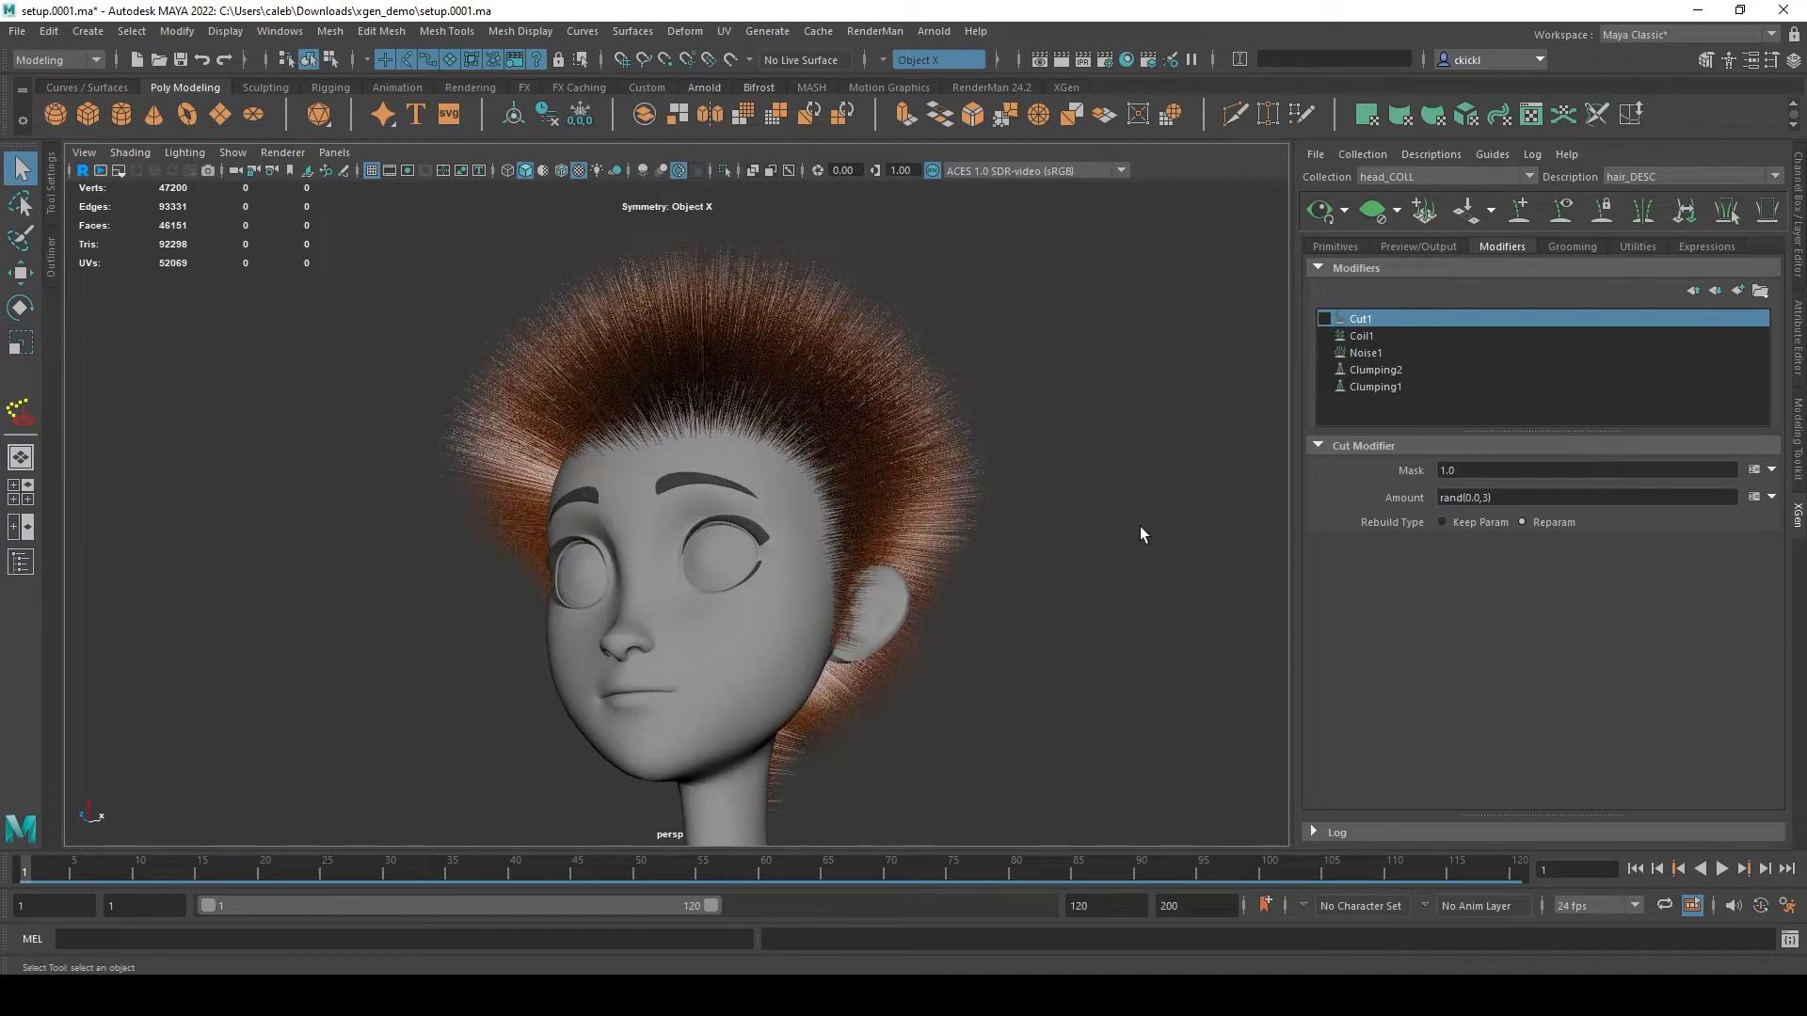
left_click(1337, 246)
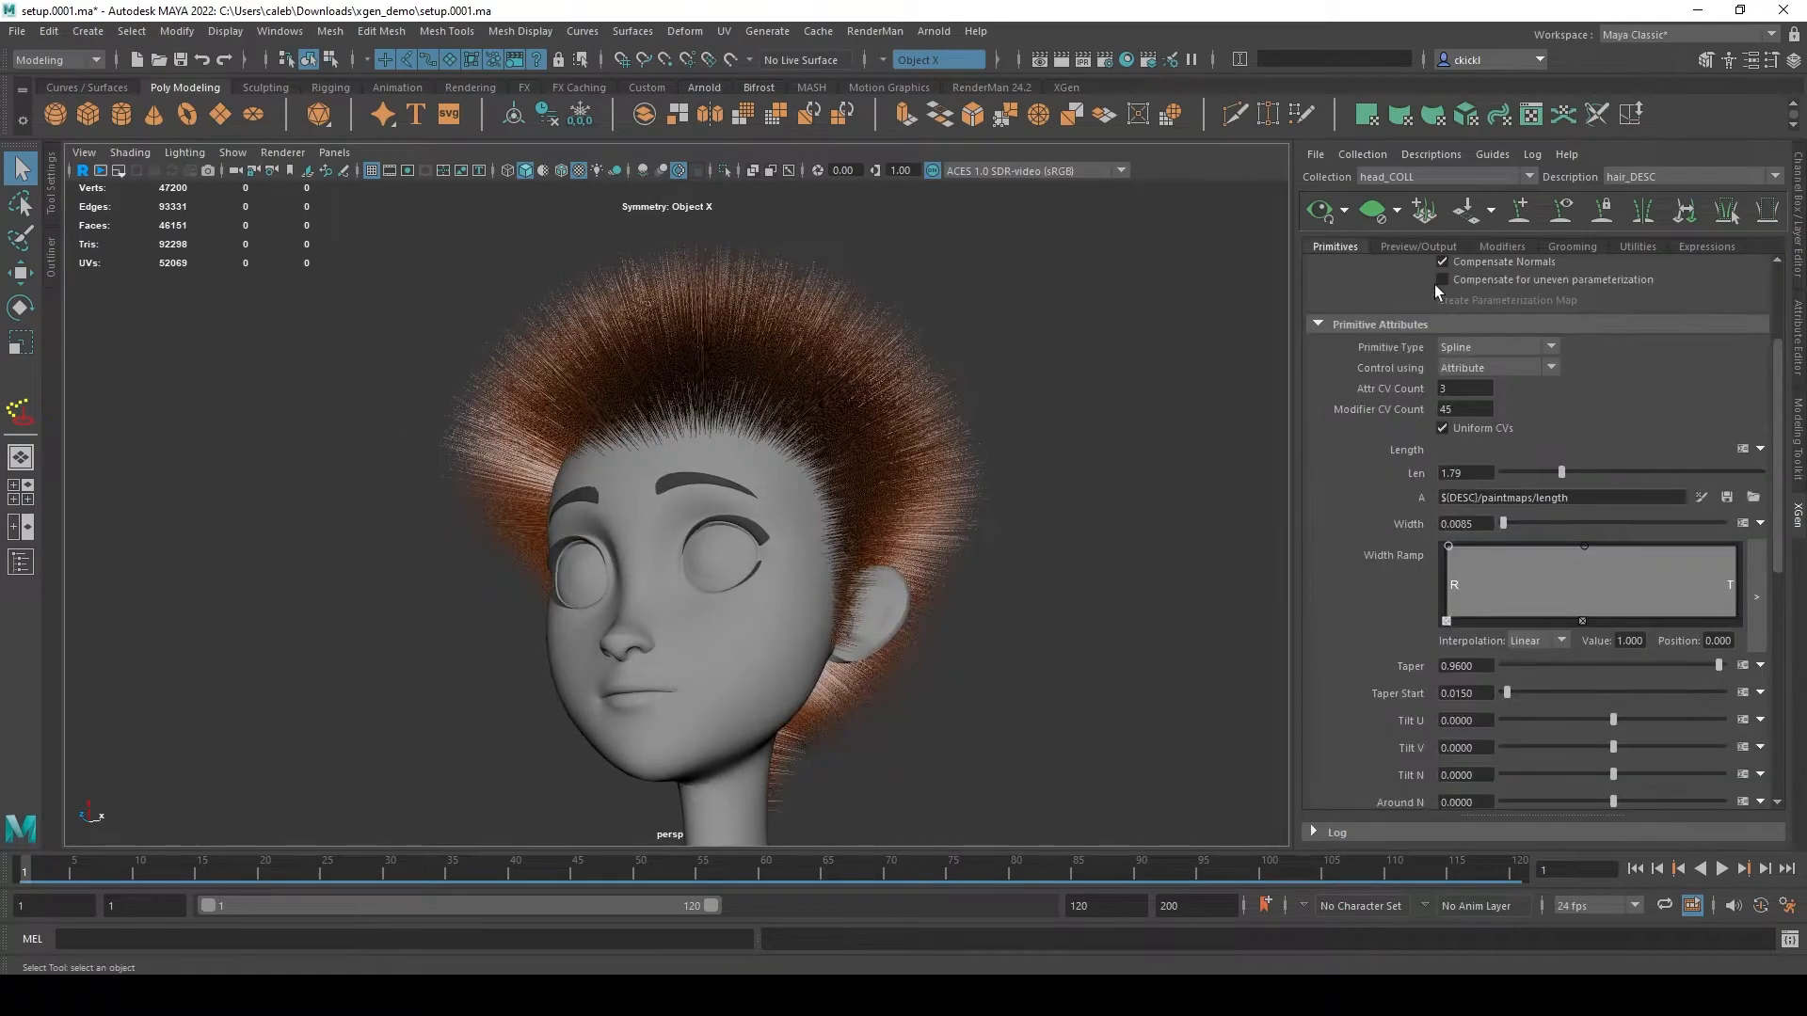
left_click(1501, 247)
left_click(1350, 245)
left_click(1505, 247)
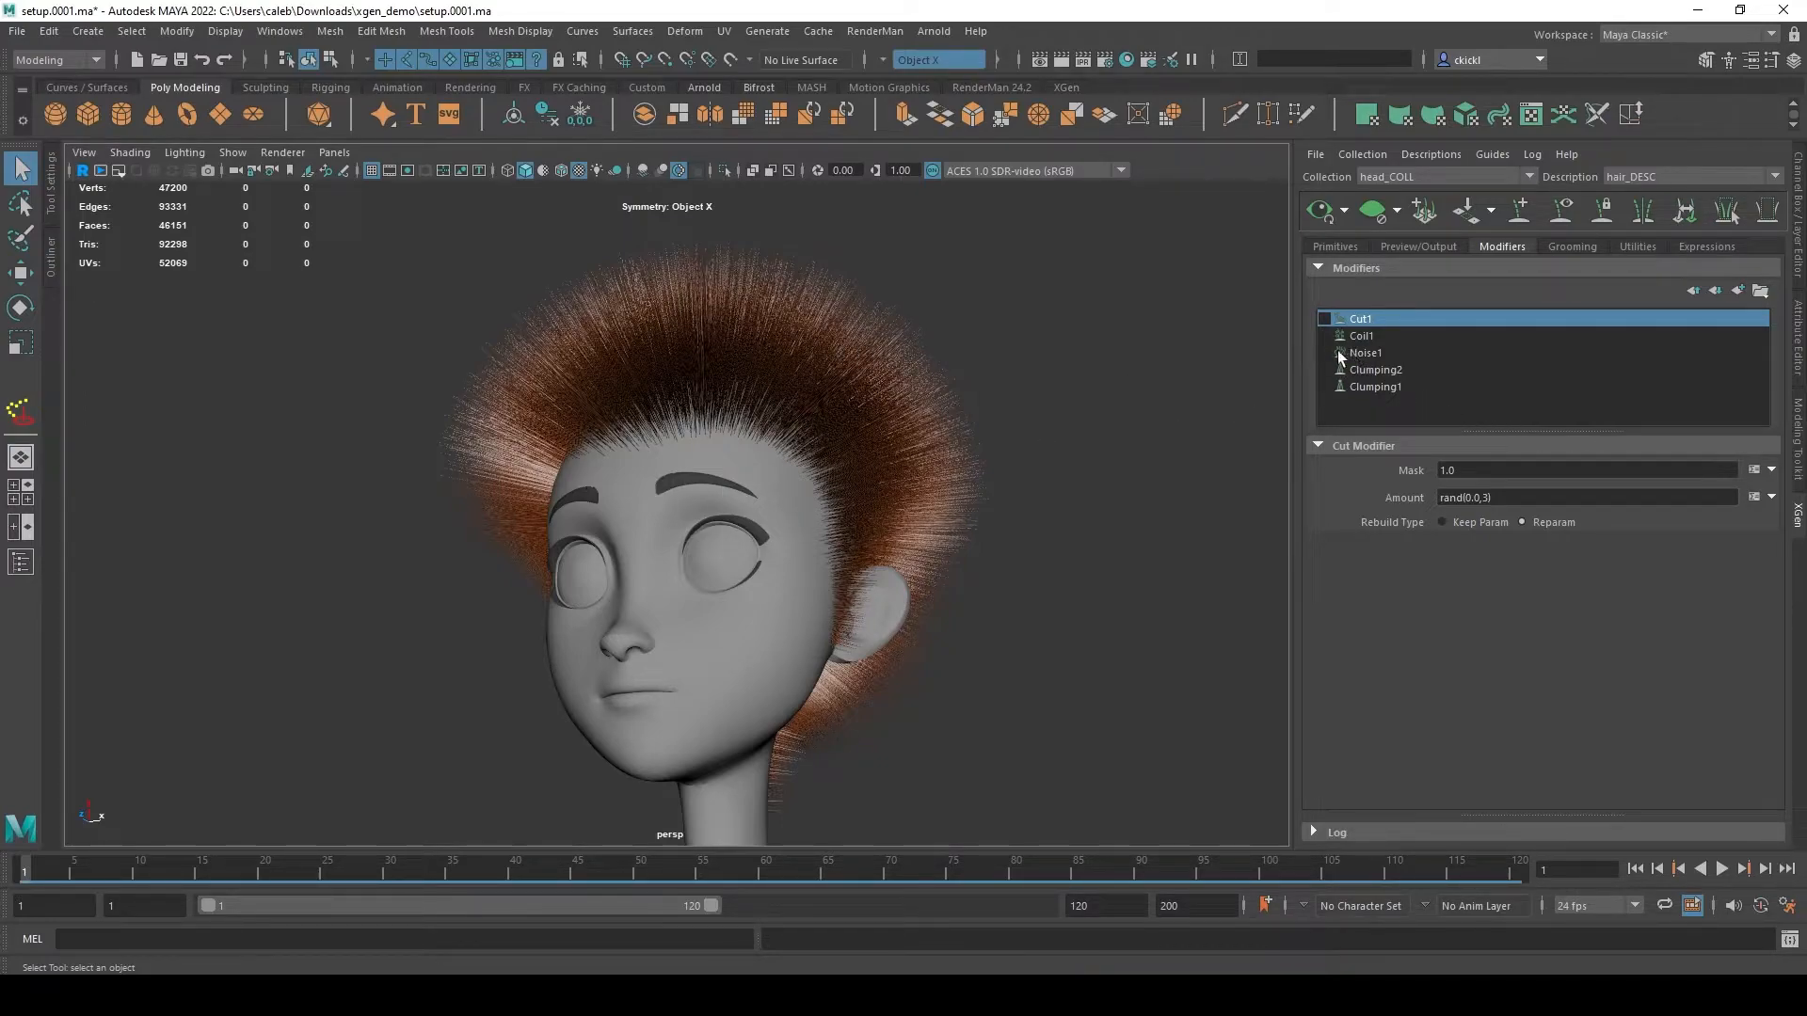
left_click_drag(1011, 516, 885, 508, "alt")
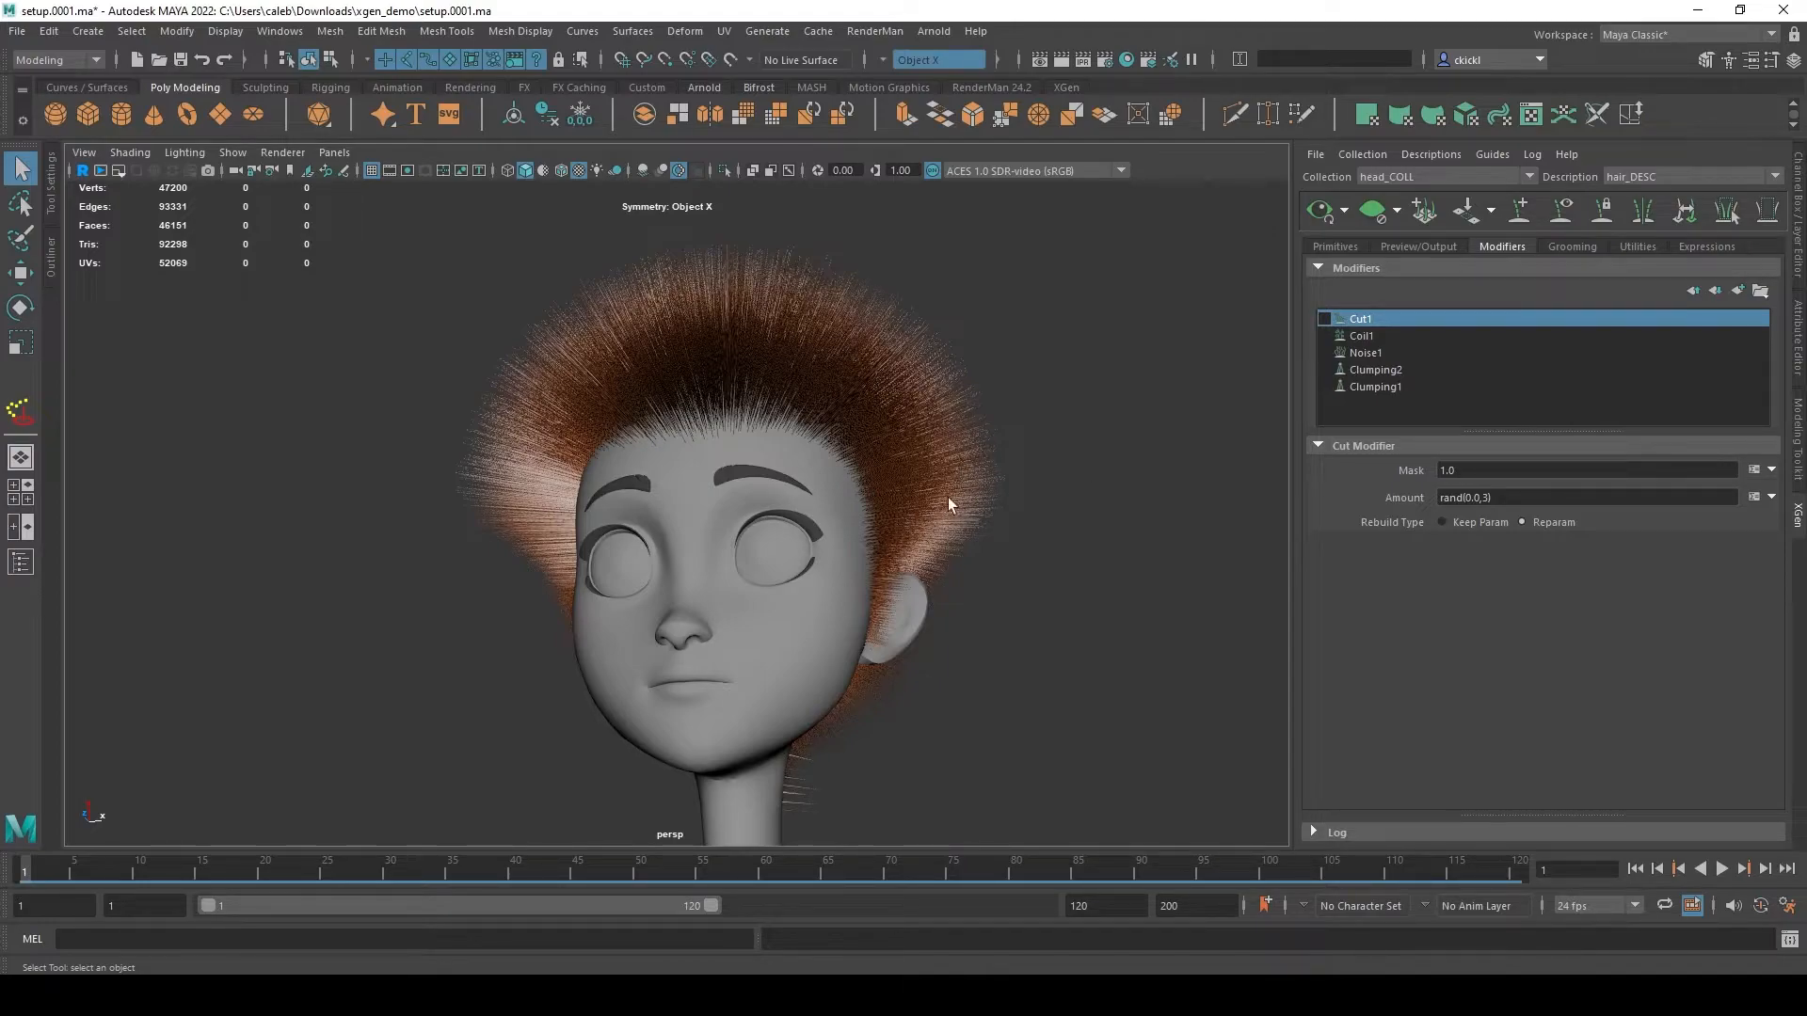
left_click_drag(879, 497, 1024, 529, "alt")
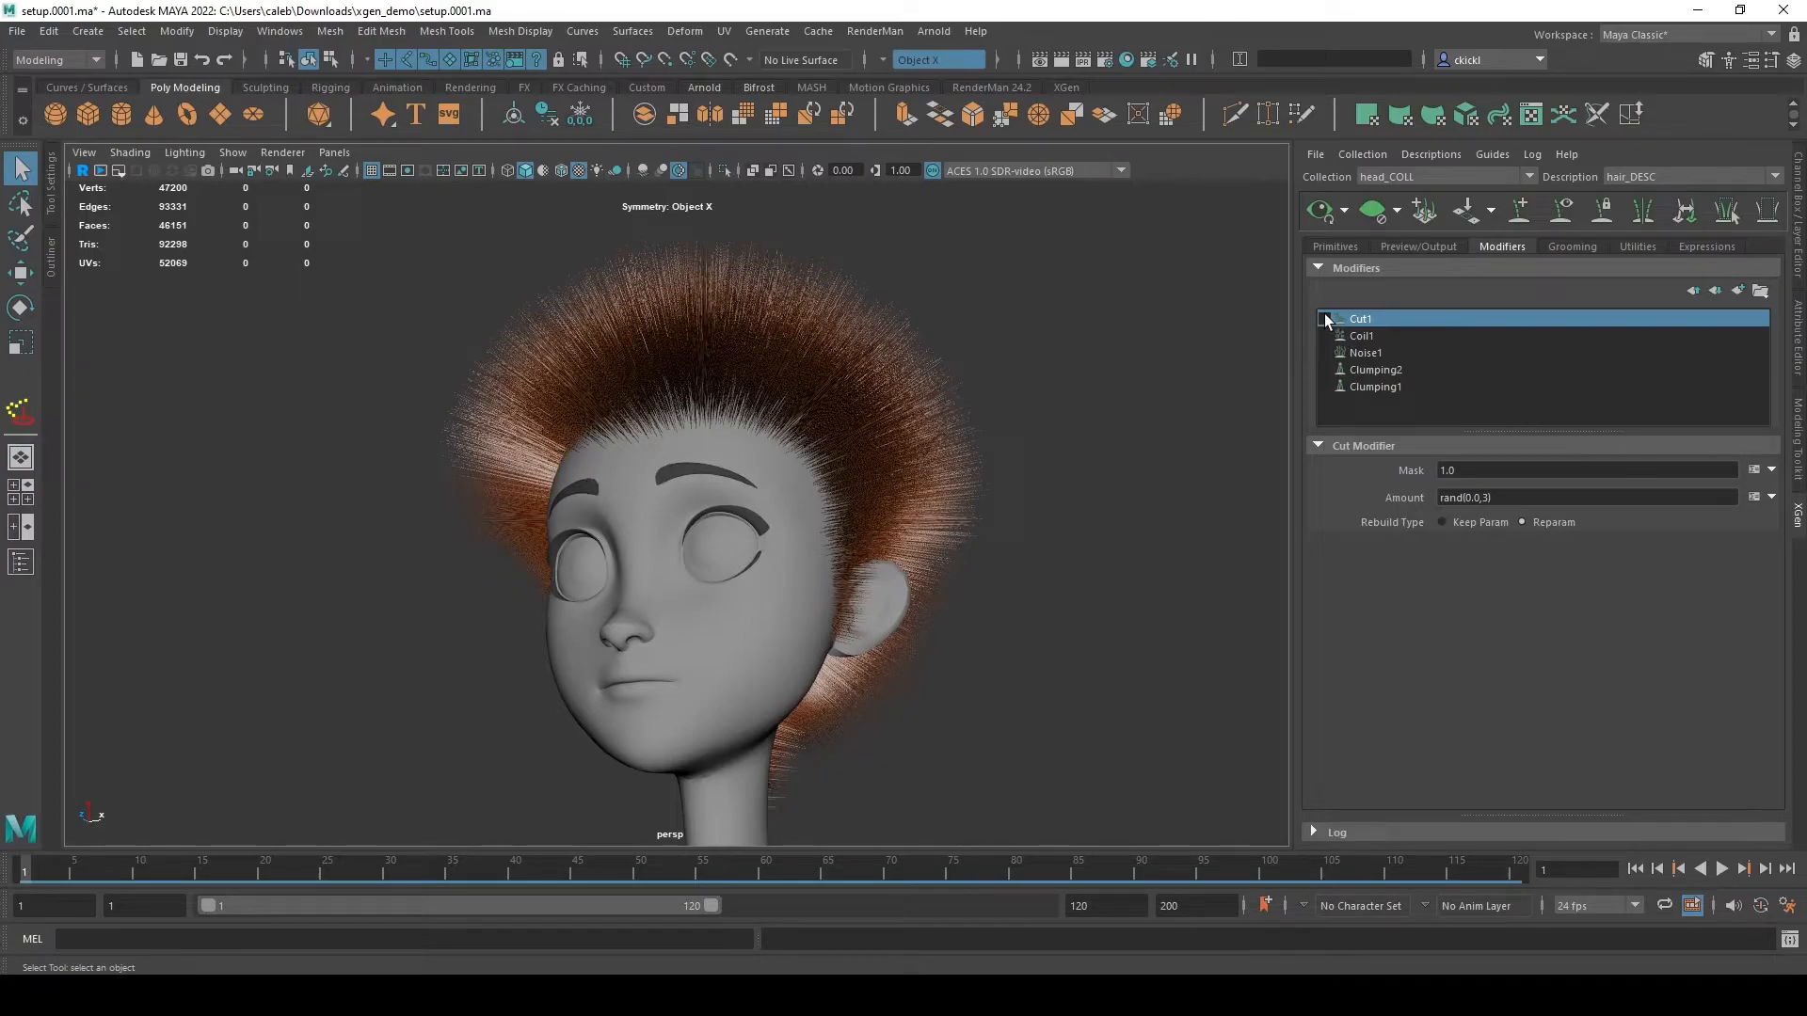
left_click_drag(1079, 403, 1187, 429, "alt")
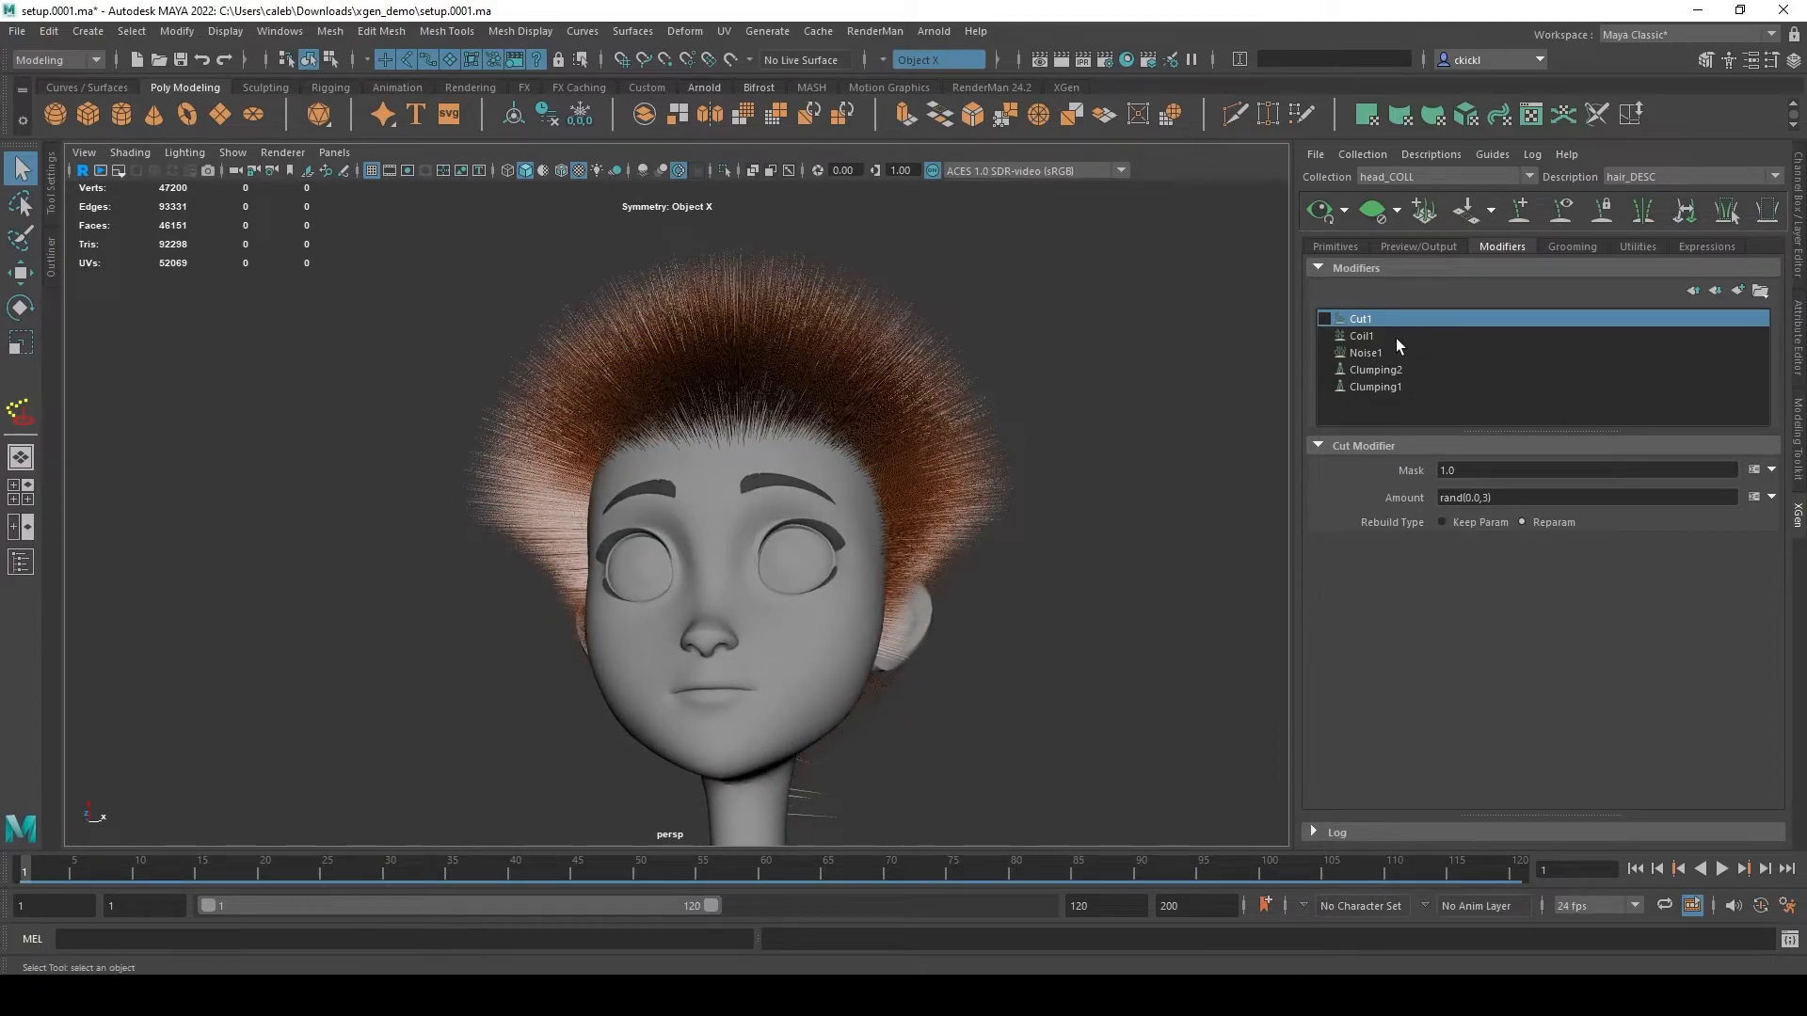
left_click_drag(1180, 404, 1175, 403, "alt")
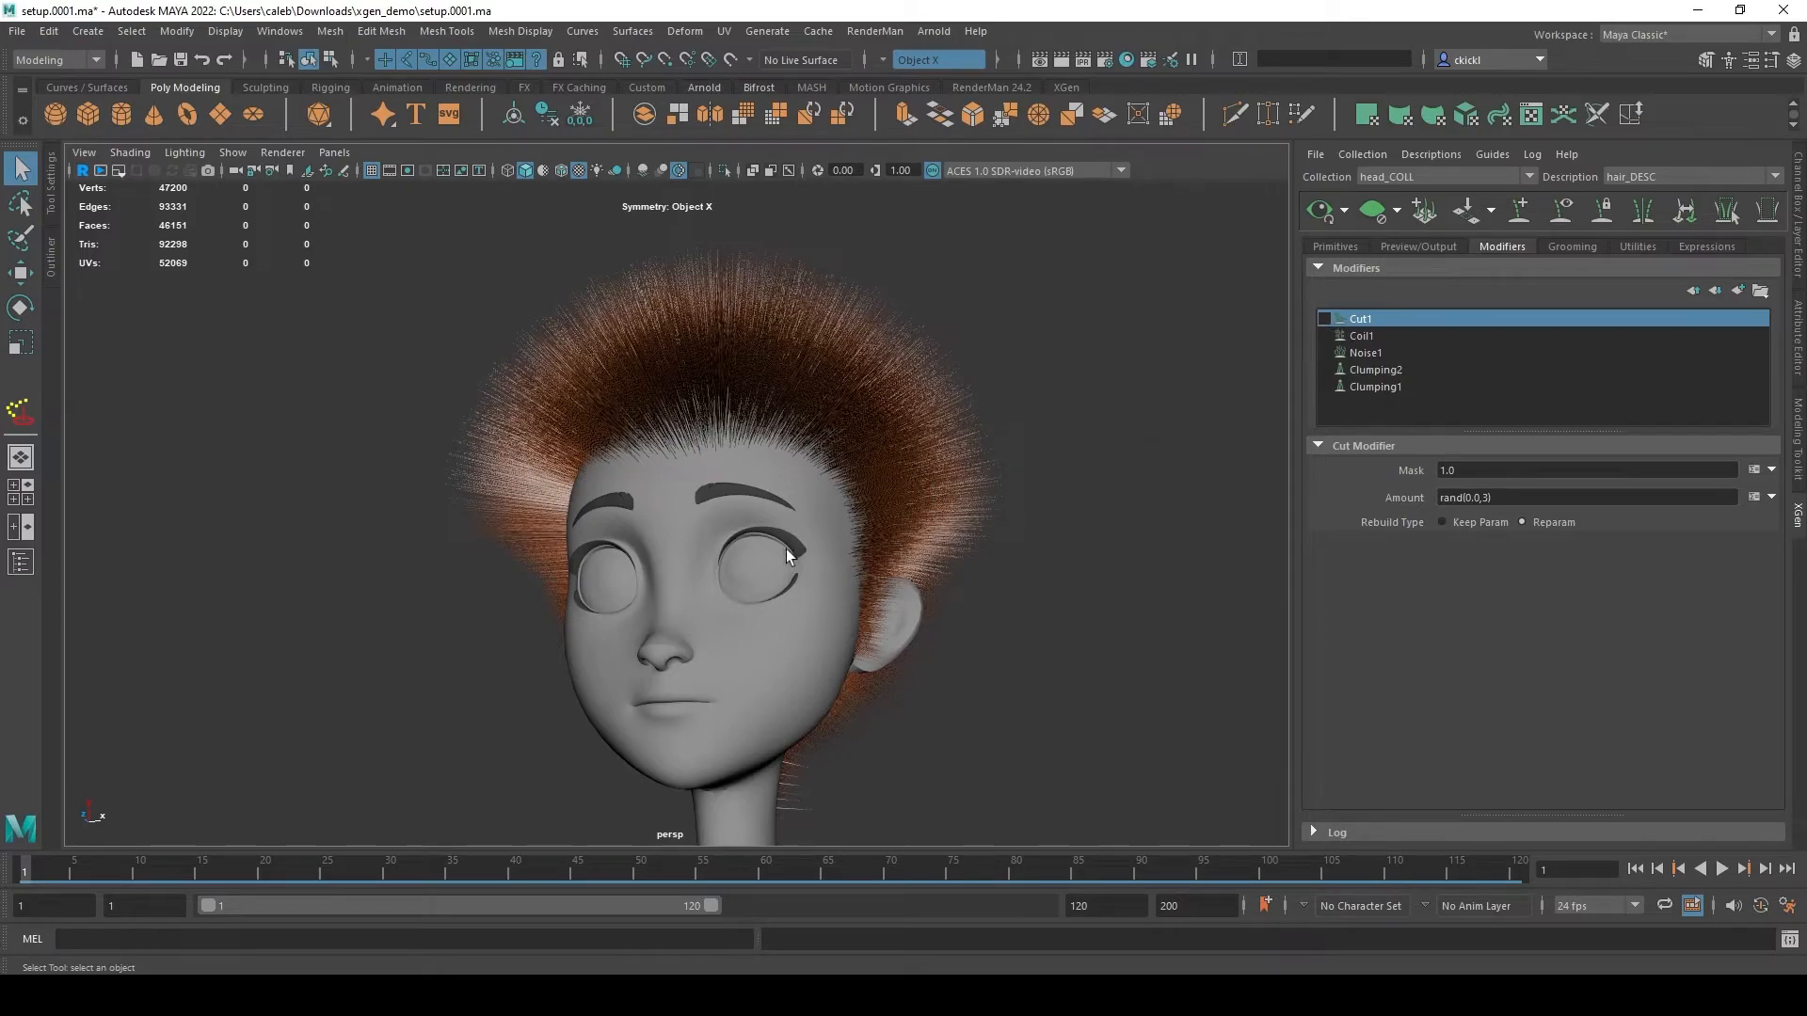
mouse_move(1077, 726)
left_mouse_down("alt")
mouse_move(981, 723)
mouse_move(1065, 726)
left_mouse_up("alt")
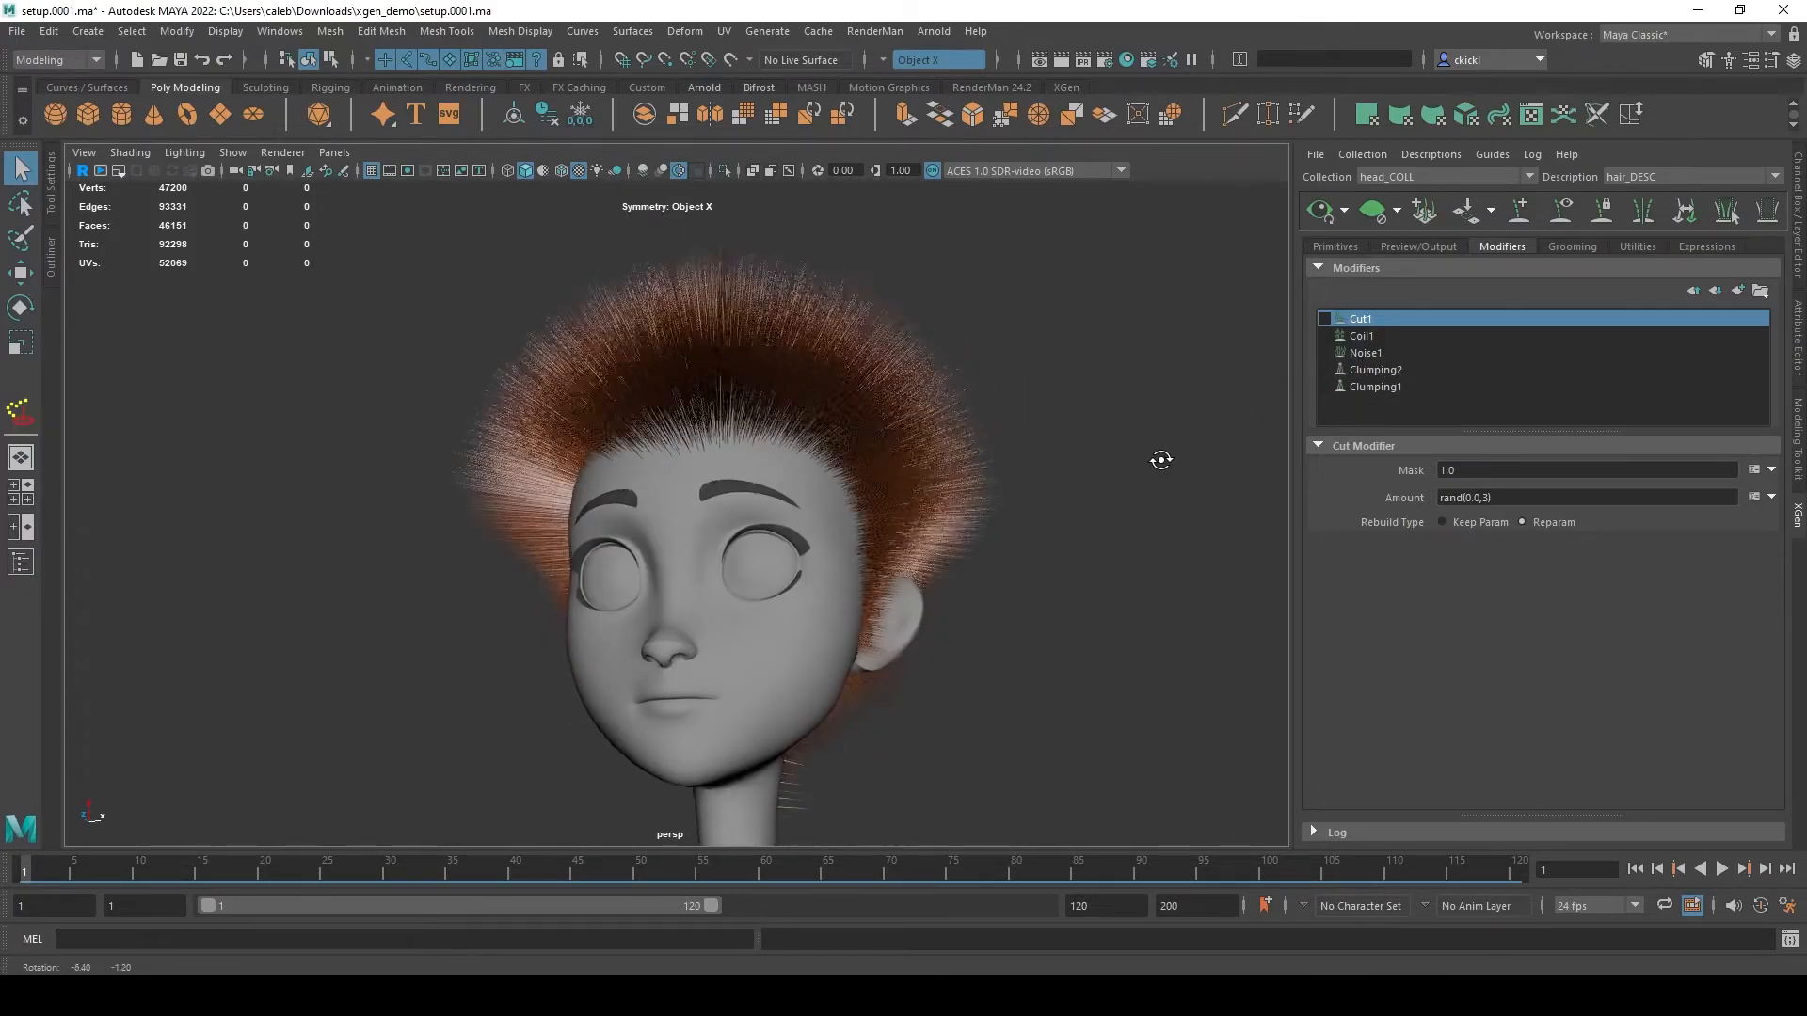
left_click_drag(1210, 489, 1139, 563, "alt")
right_click_drag(1139, 555, 1030, 533, "alt")
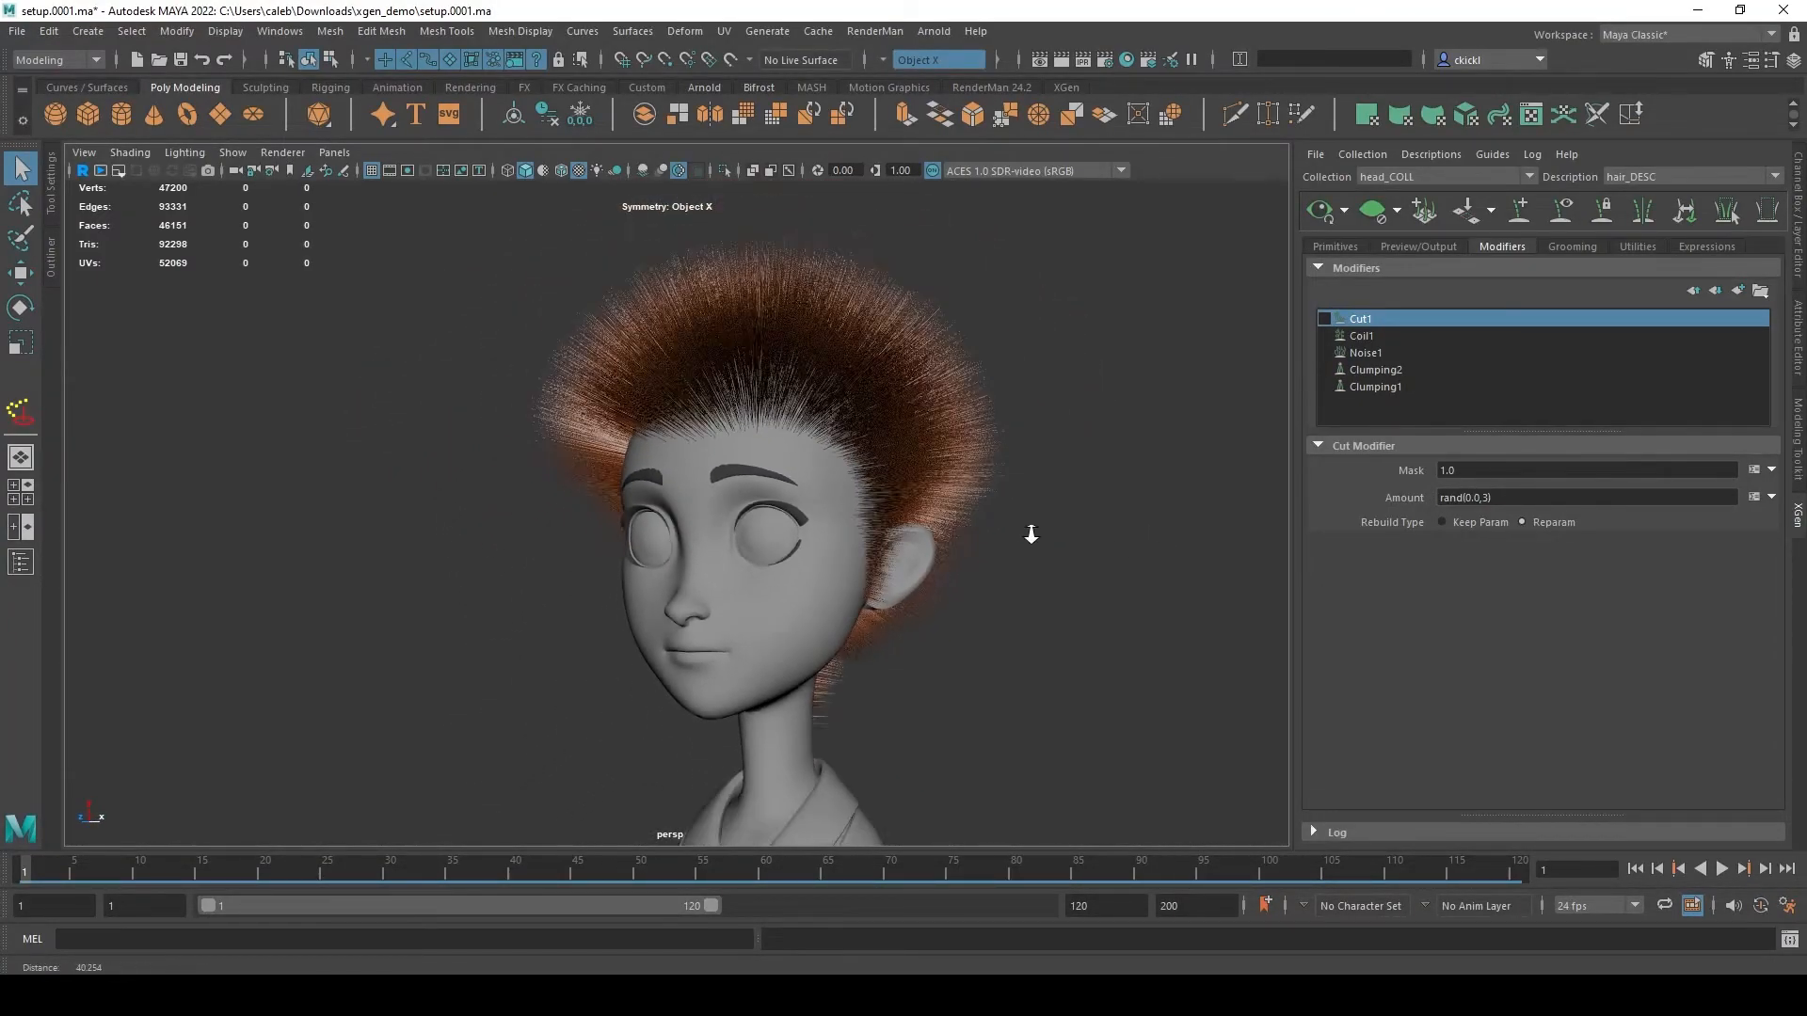